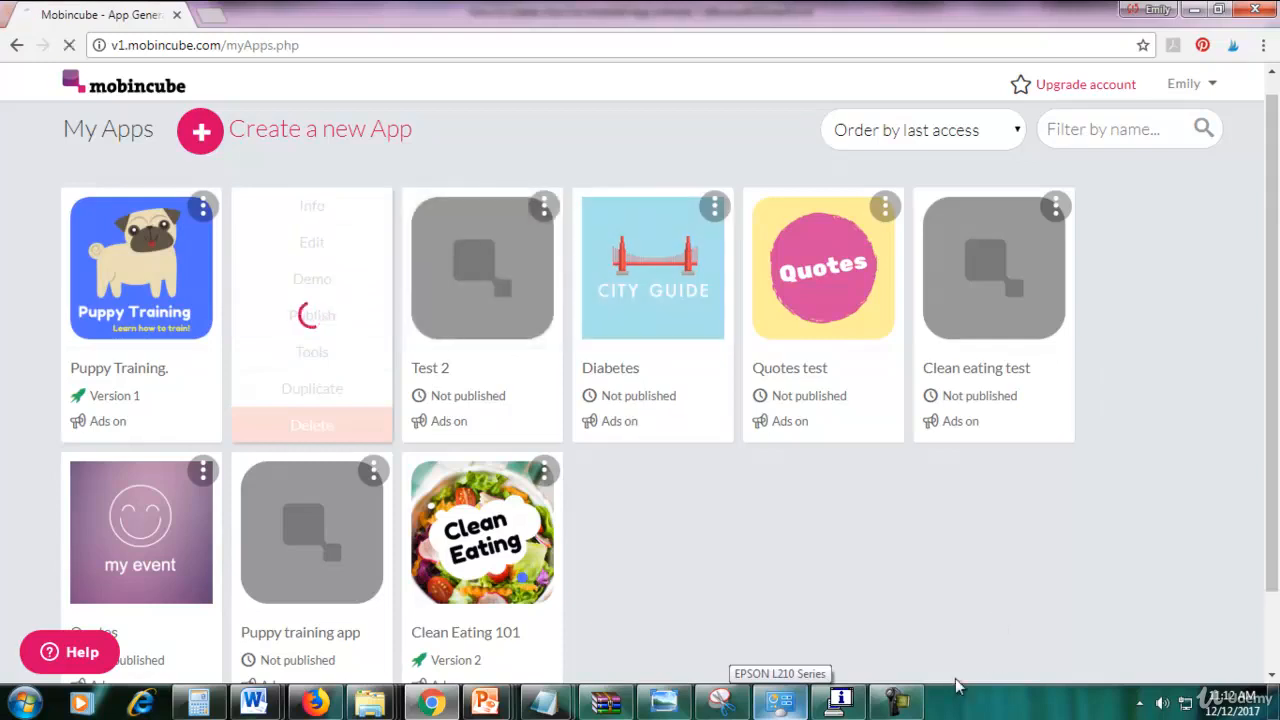
# Choose Publish from the Puppy Training. (copy) card's three-dot menu on My Apps.
pyautogui.click(897, 700)
pyautogui.click(1186, 637)
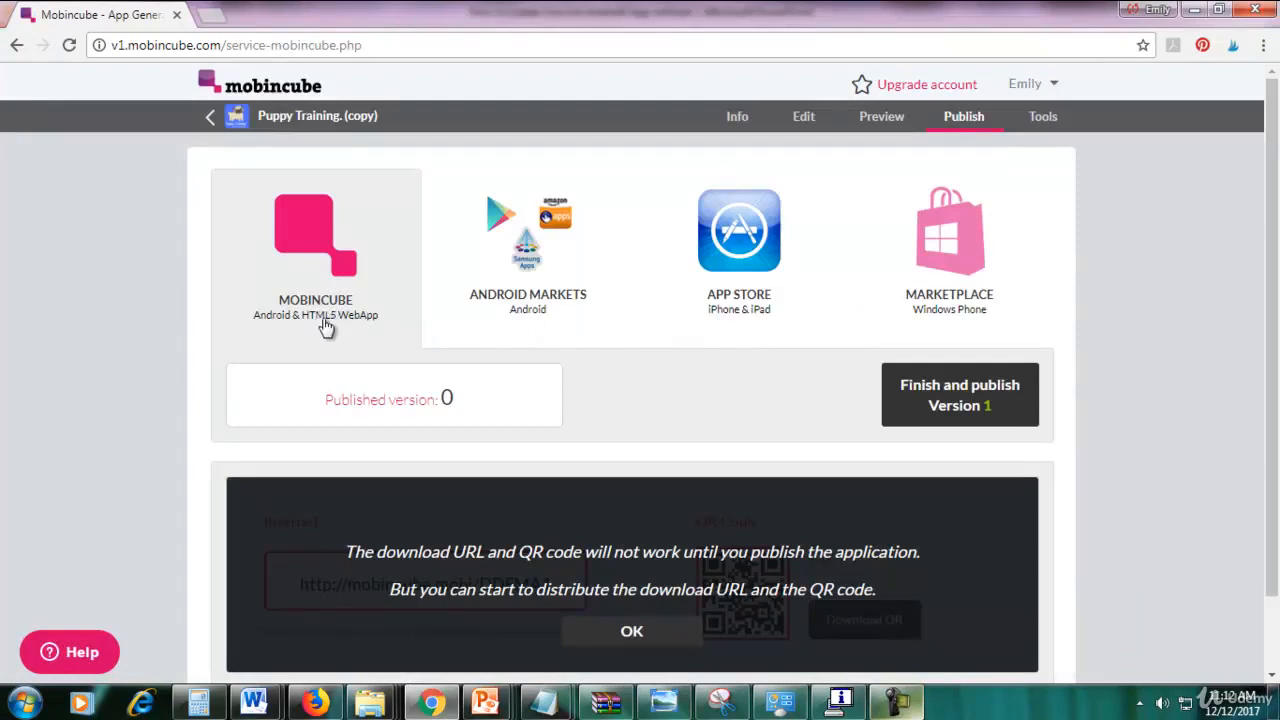
# Accept the content terms and publish Version 1, confirming Published version now shows 1.
pyautogui.click(1016, 415)
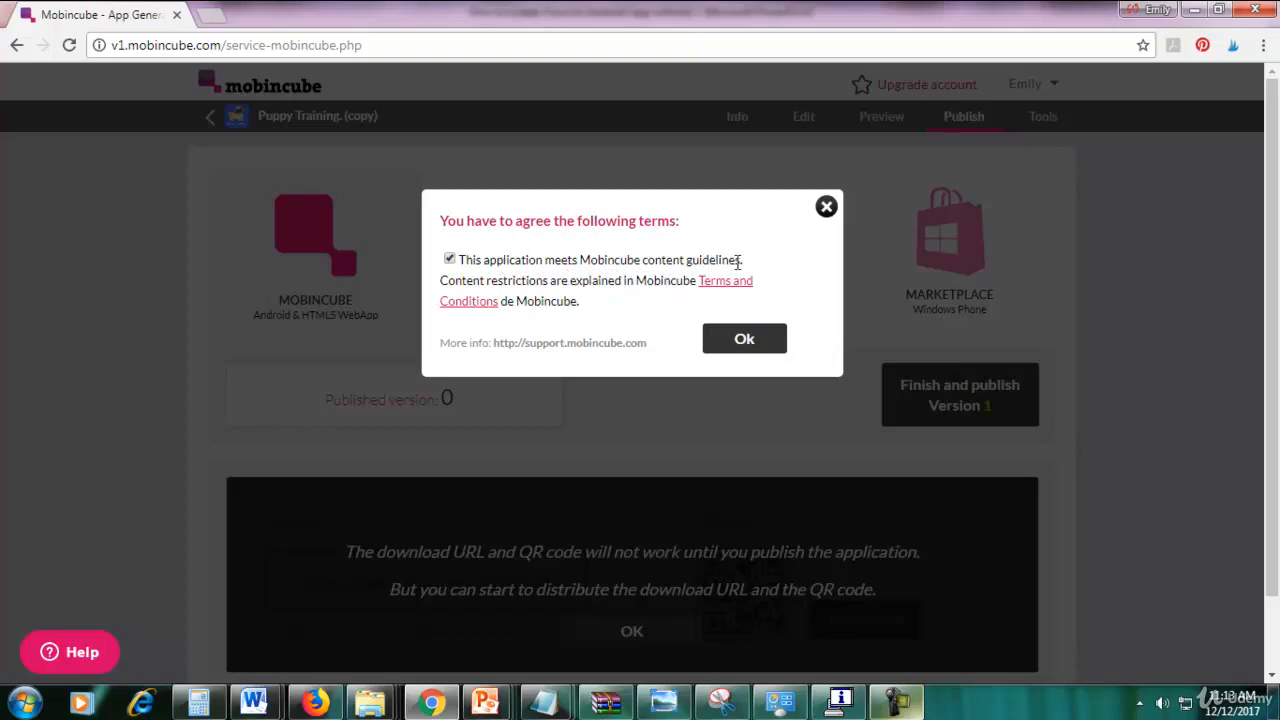
pyautogui.click(752, 344)
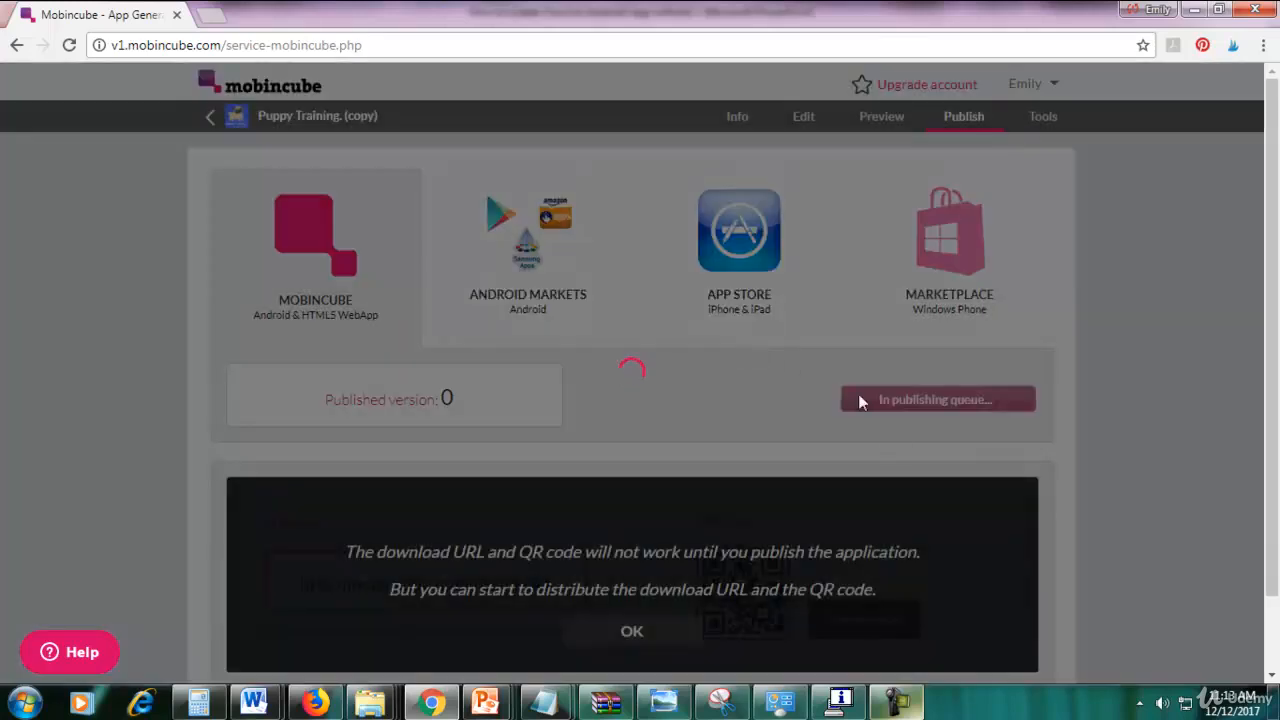
pyautogui.click(897, 703)
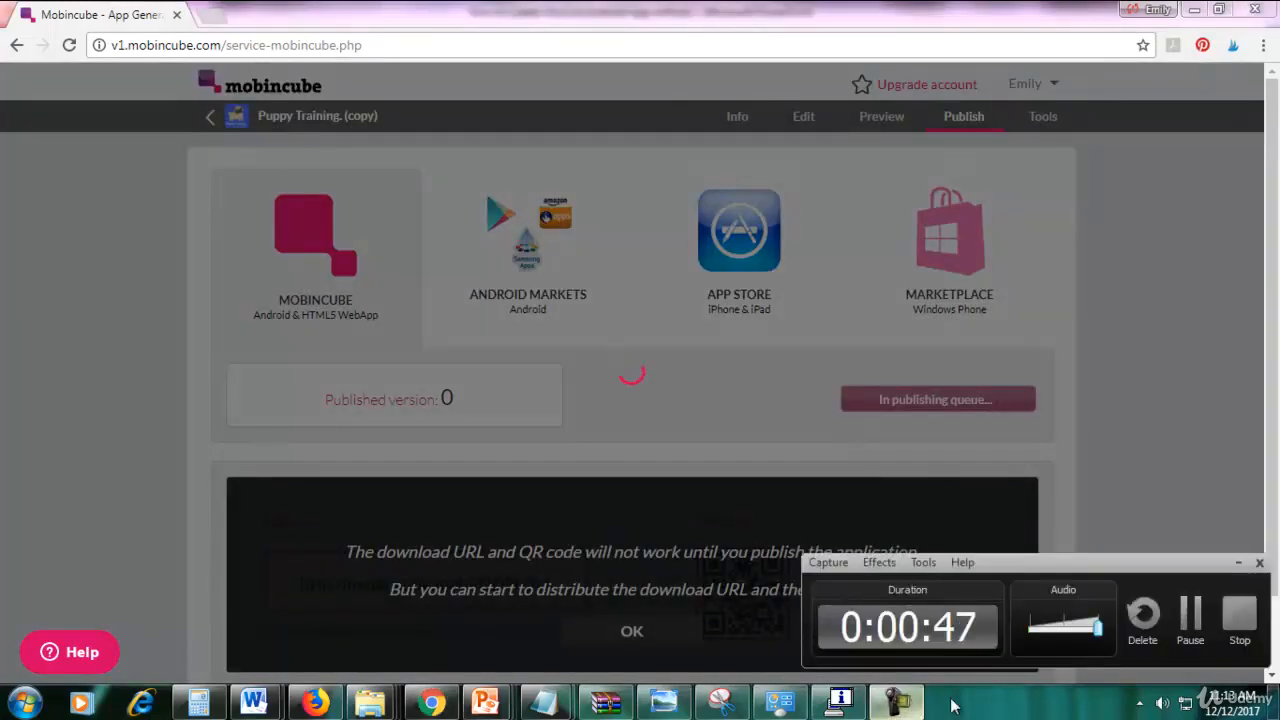
pyautogui.click(1190, 615)
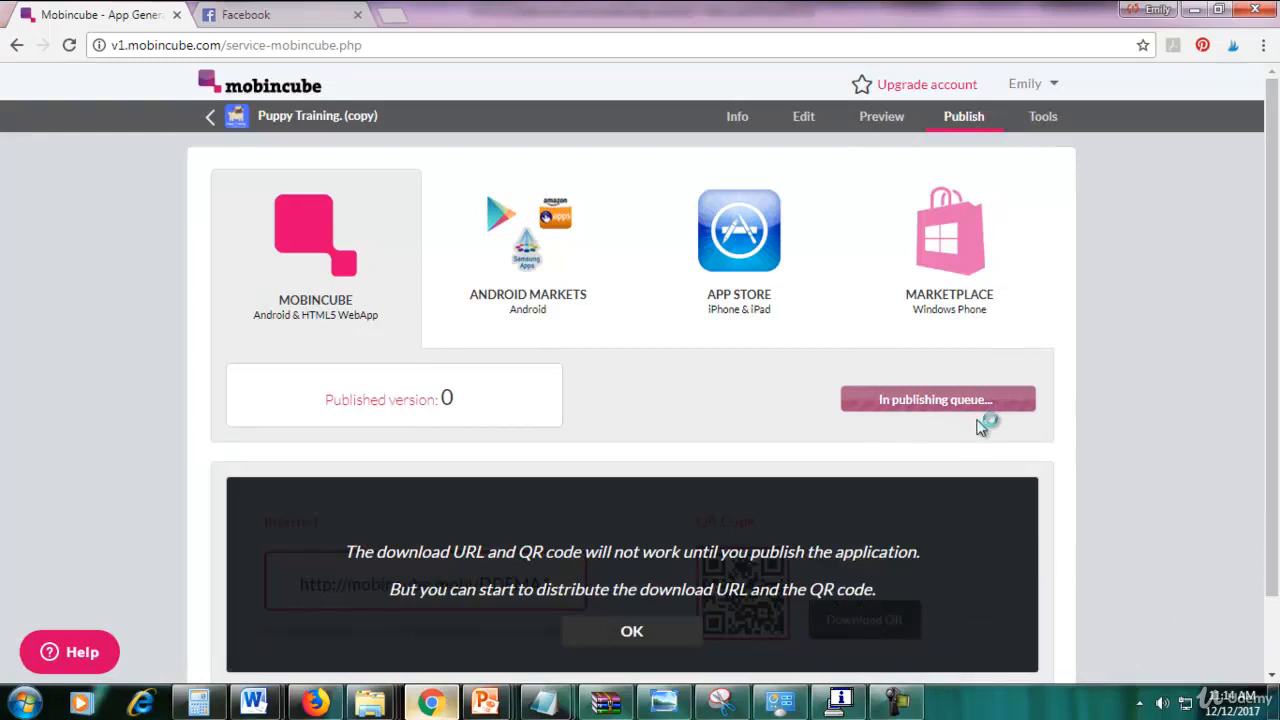
pyautogui.click(895, 703)
pyautogui.click(1190, 615)
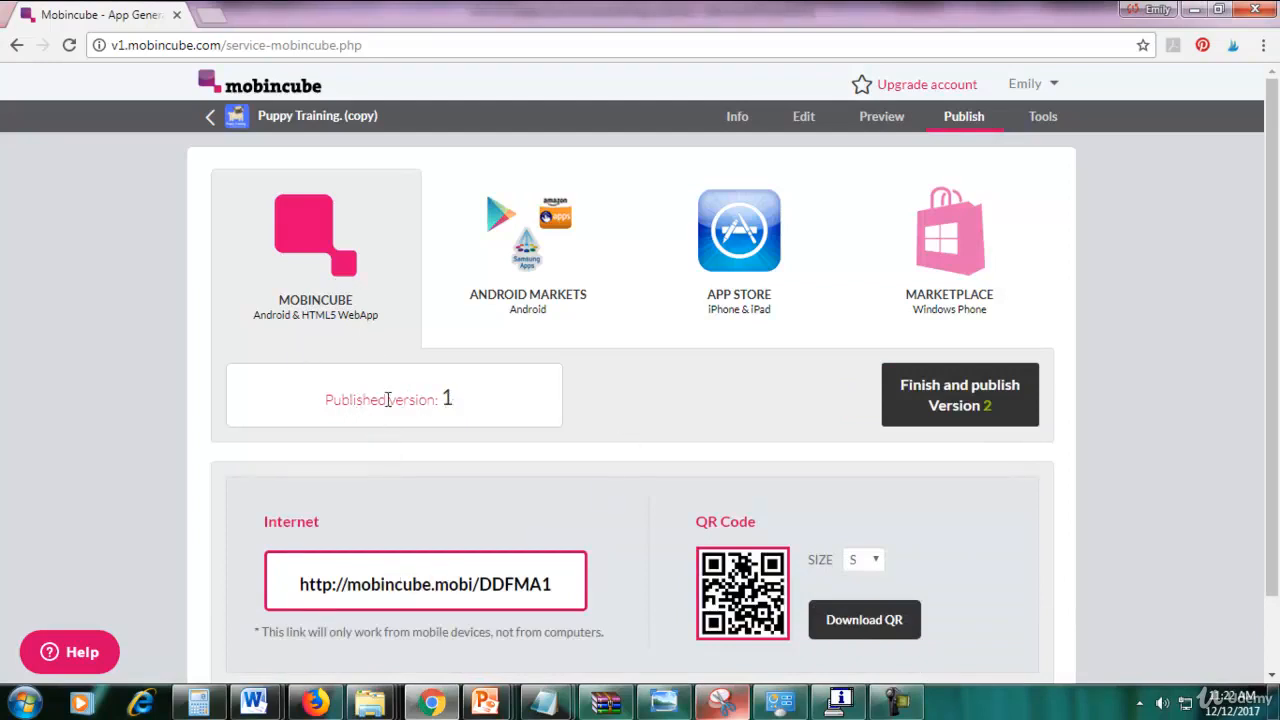
pyautogui.moveTo(437, 399); pyautogui.dragTo(457, 399)
pyautogui.click(470, 398)
# Download the Version 1 APK from Android Markets, acknowledging the Google Play App Signing notice.
pyautogui.click(520, 262)
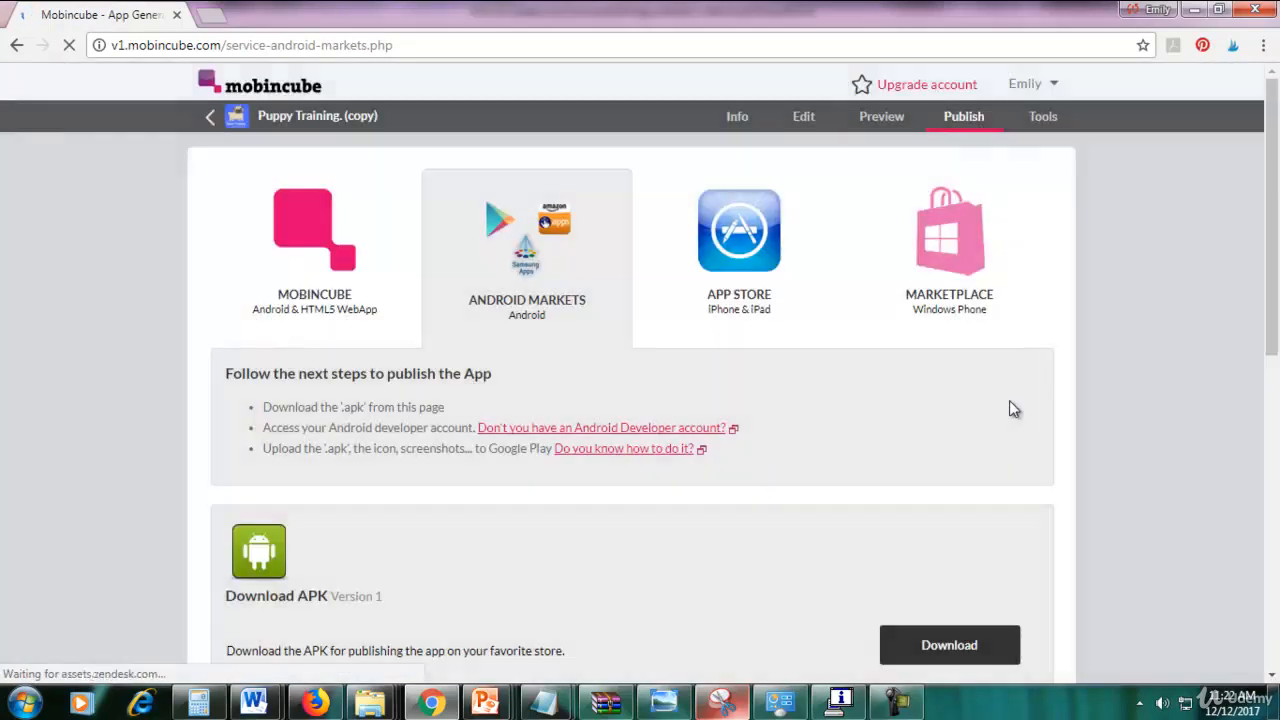
pyautogui.scroll(-1, 1009, 408)
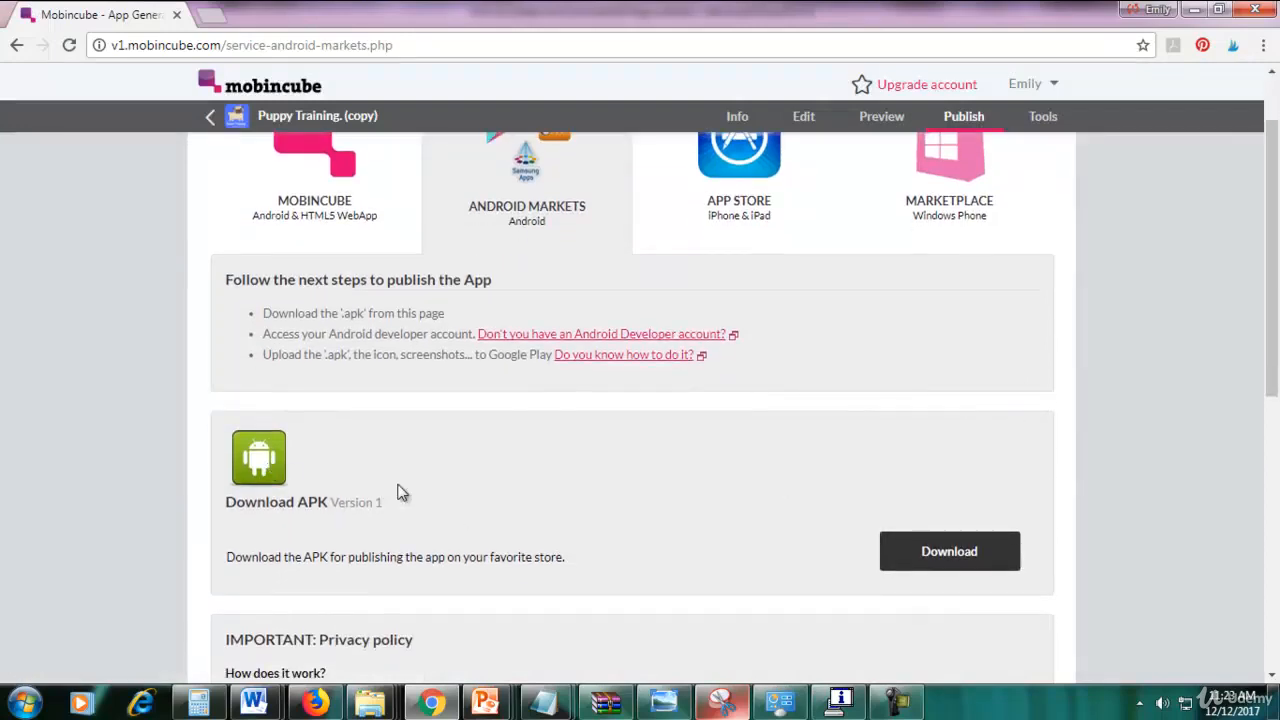
pyautogui.scroll(1, 420, 470)
pyautogui.scroll(-1, 448, 538)
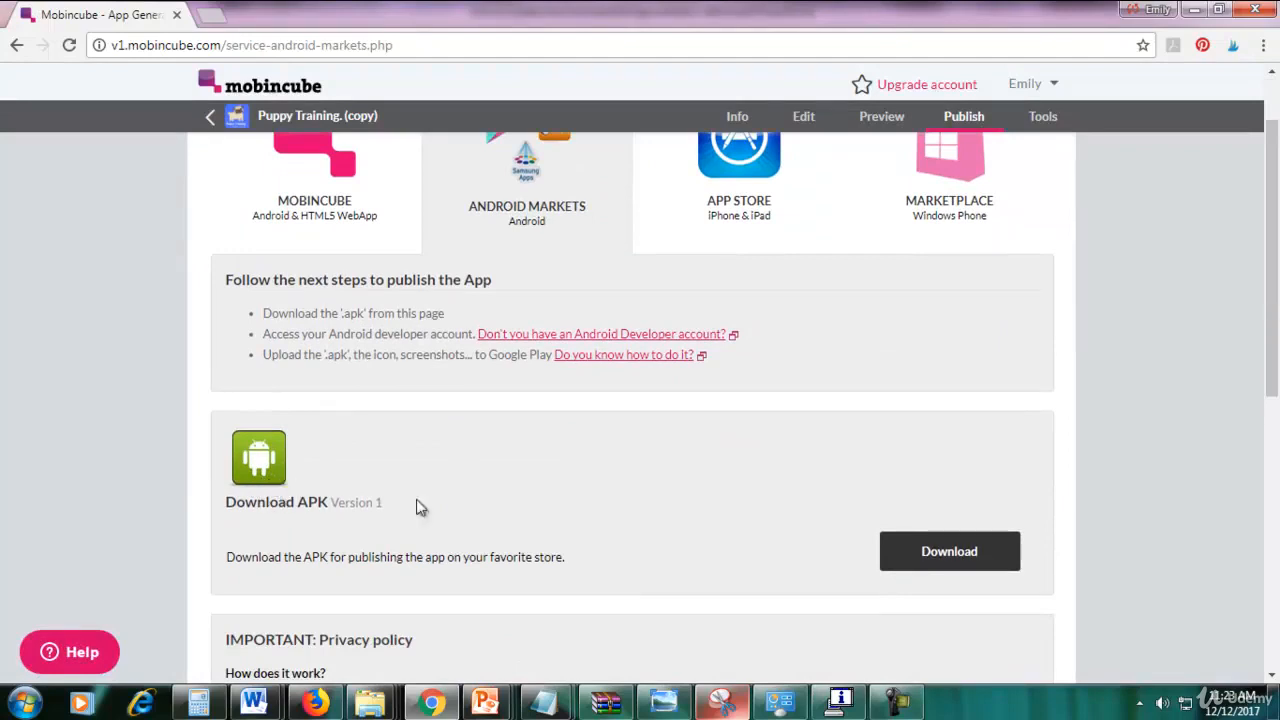
pyautogui.click(904, 557)
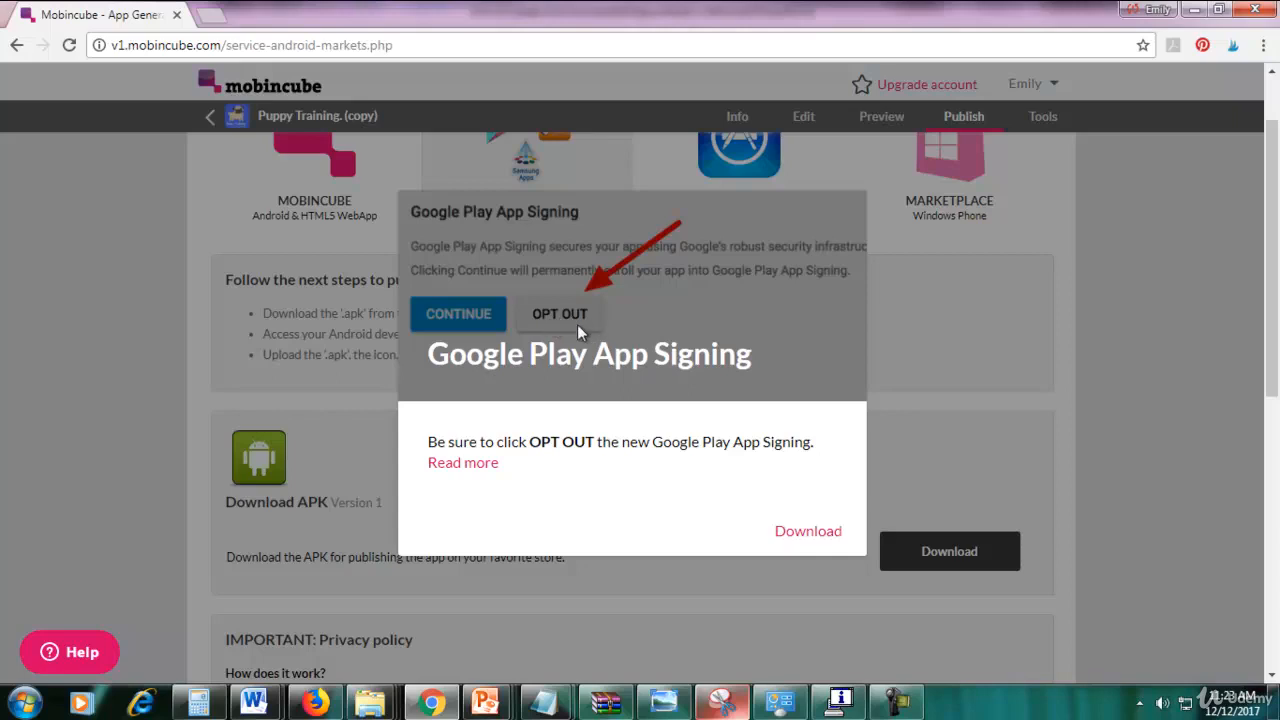
pyautogui.click(797, 533)
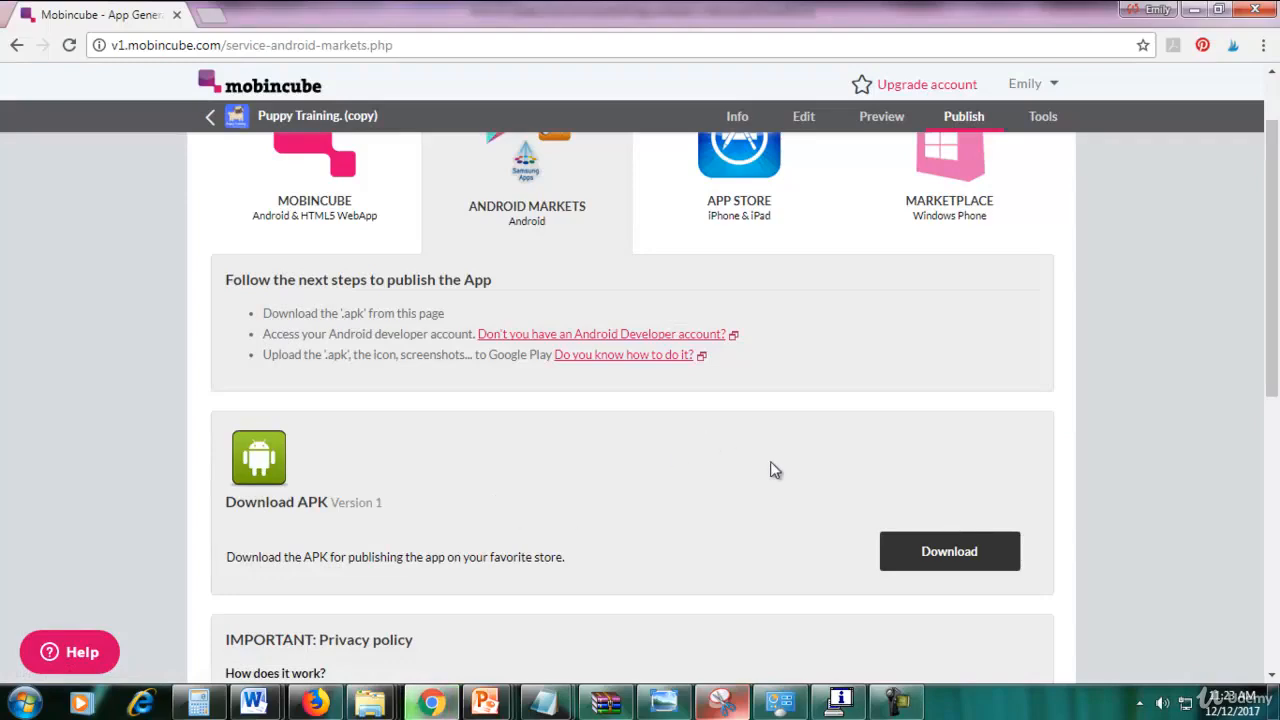
pyautogui.scroll(-2, 800, 495)
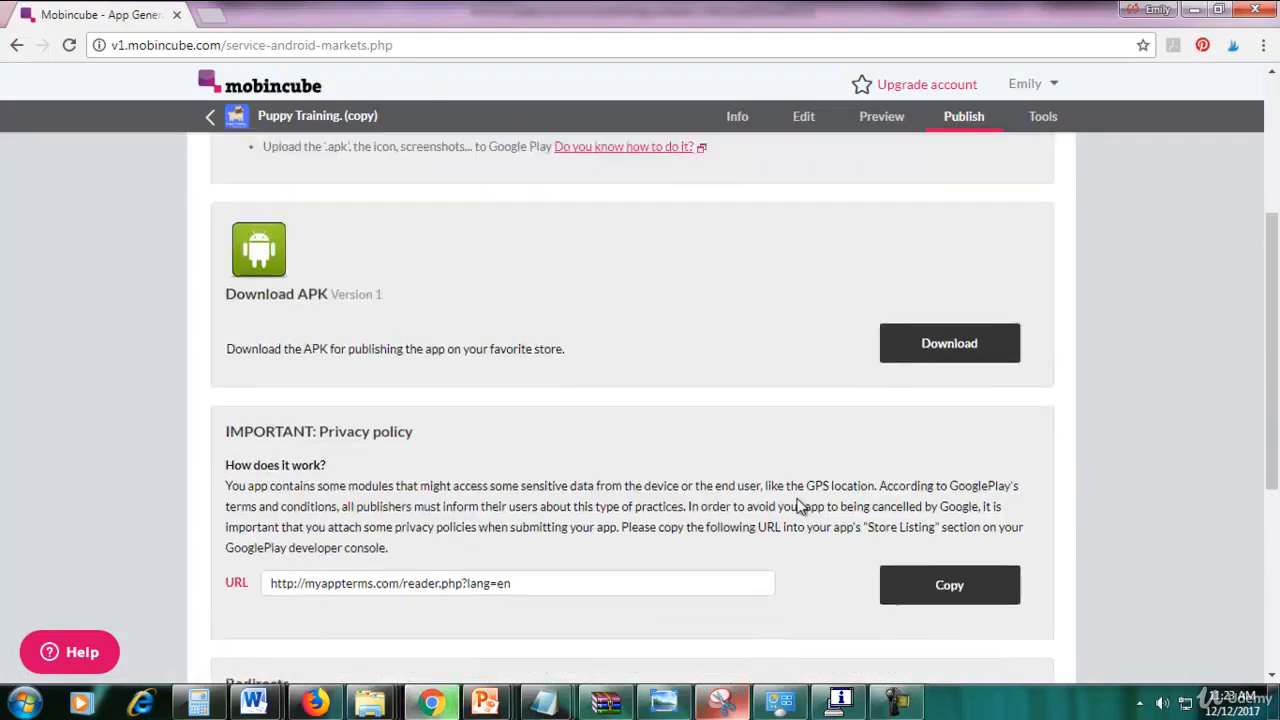
pyautogui.scroll(1, 806, 343)
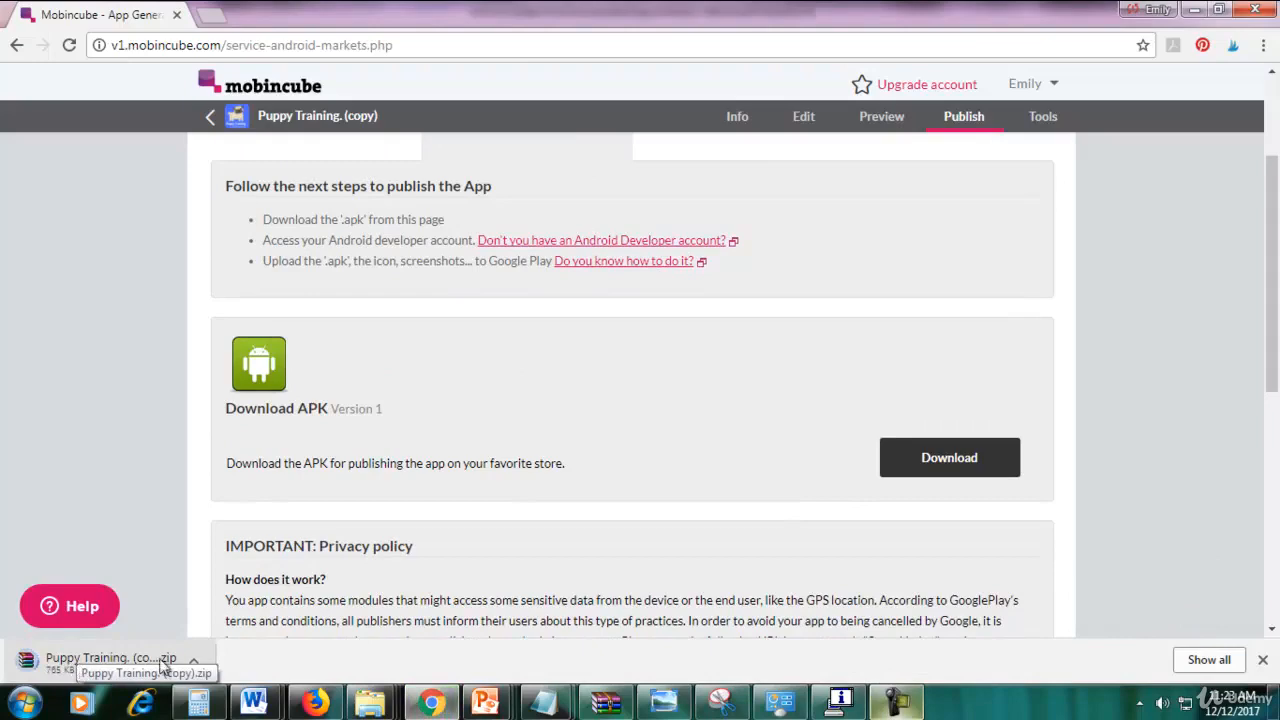
# Extract Puppy Training.zip into a Puppy Training folder in the Android App window.
pyautogui.moveTo(372, 706)
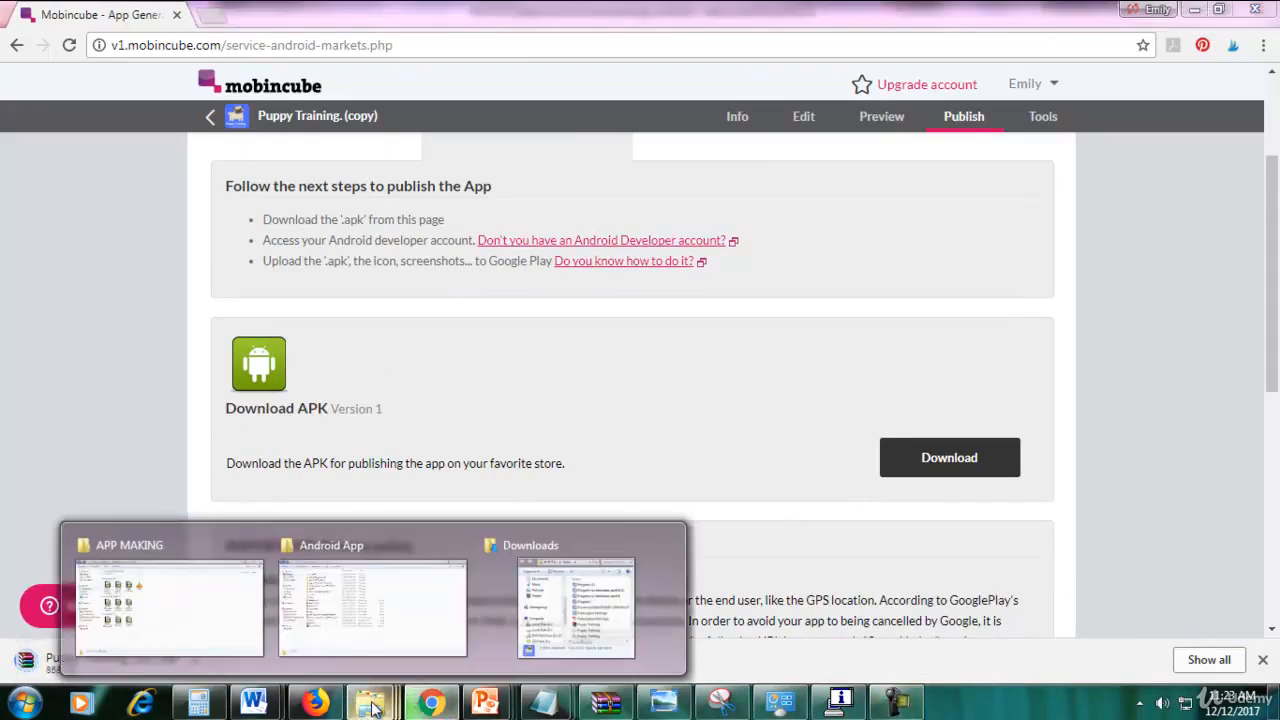
pyautogui.click(394, 630)
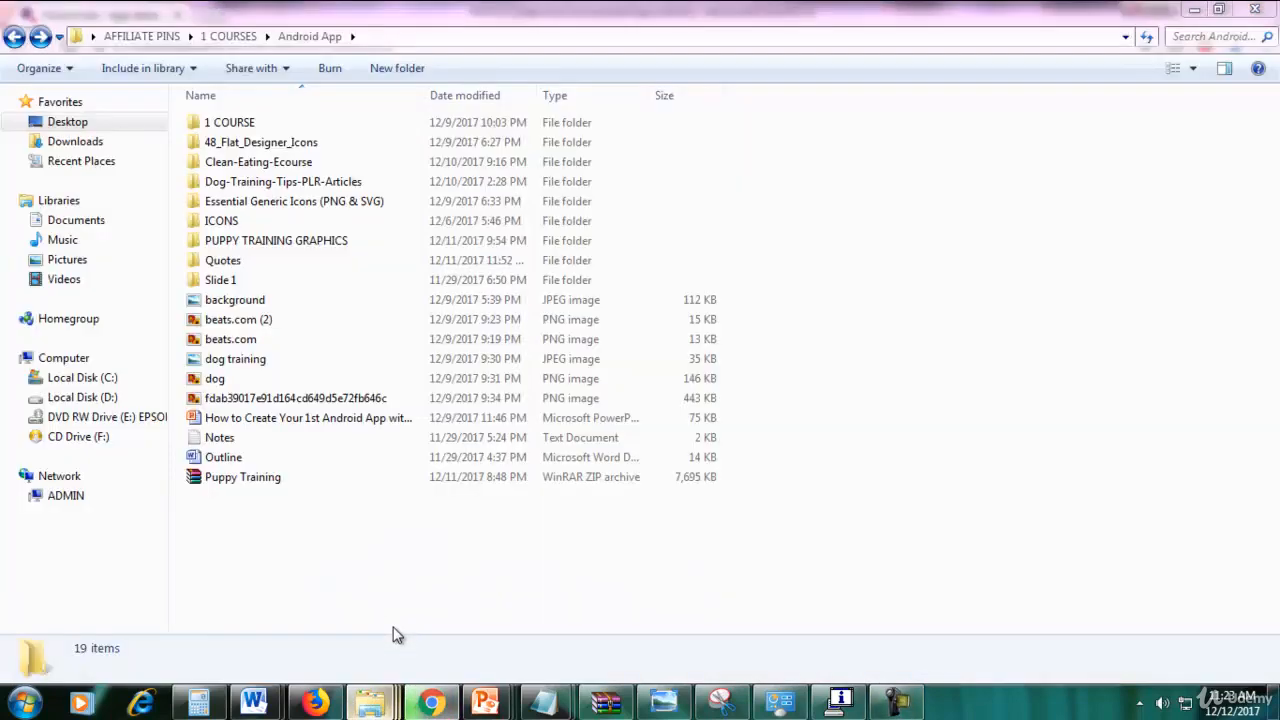
pyautogui.click(250, 480)
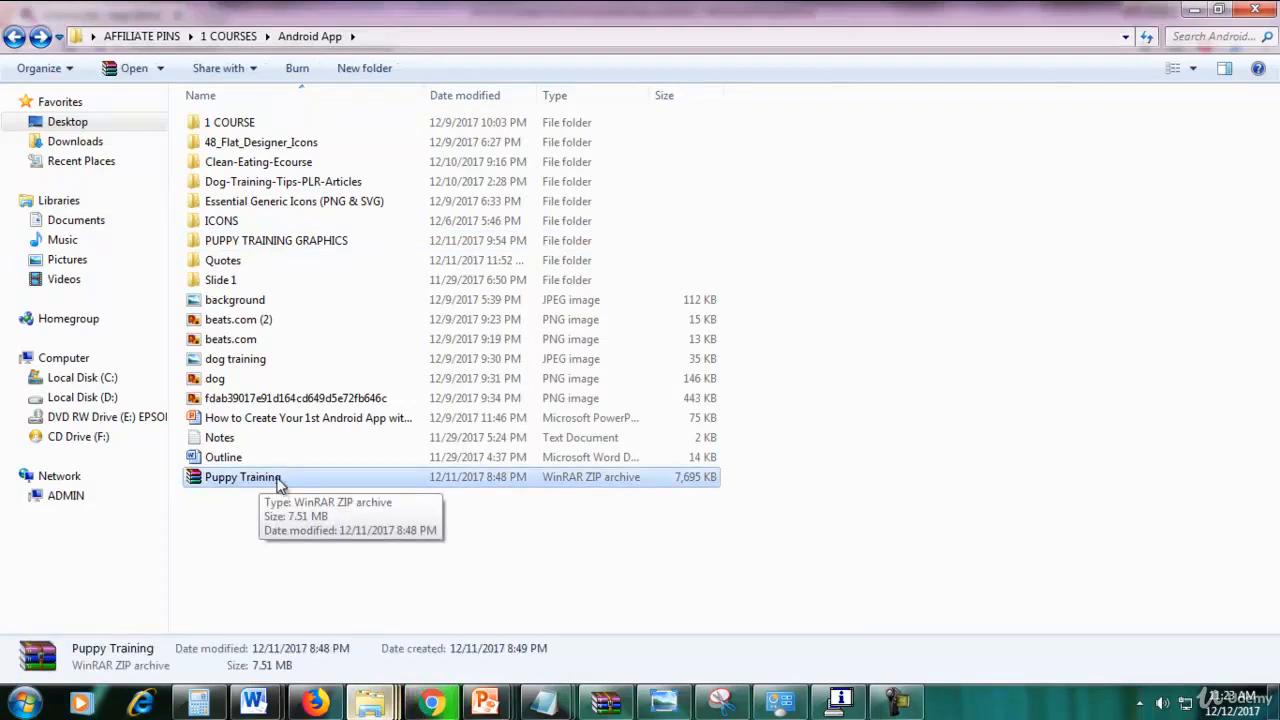
pyautogui.rightClick(307, 483)
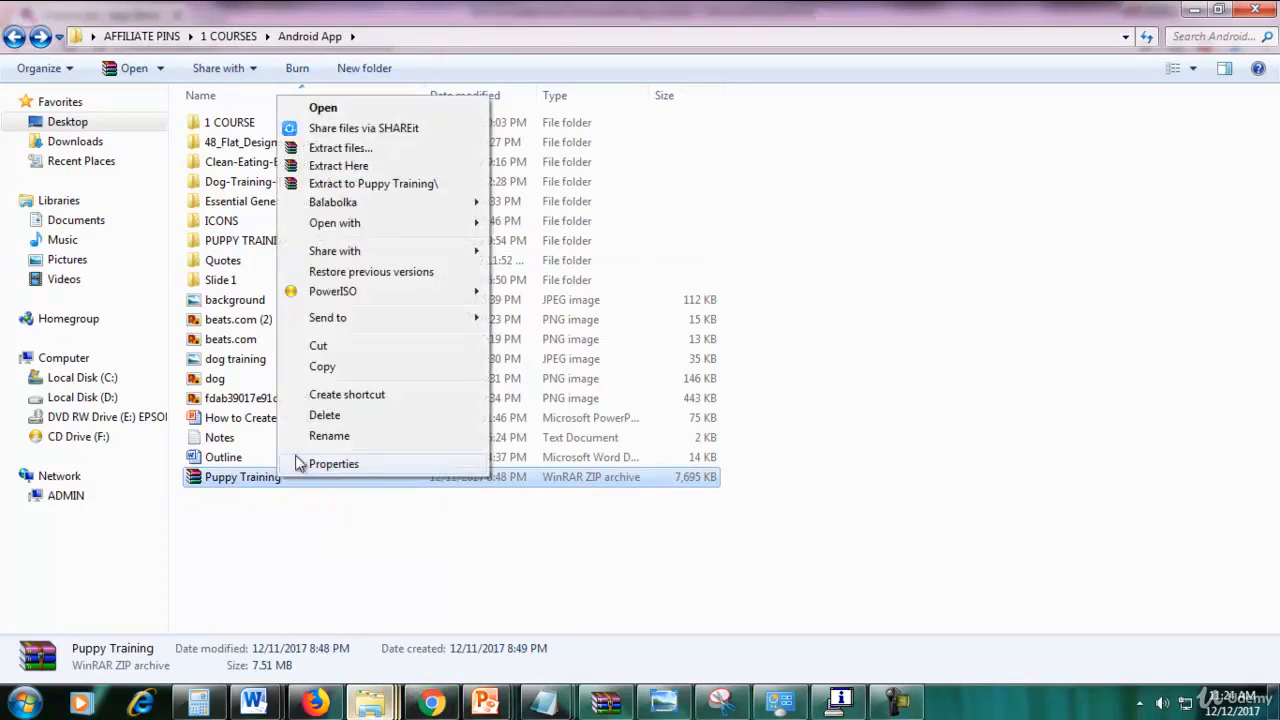
pyautogui.click(372, 183)
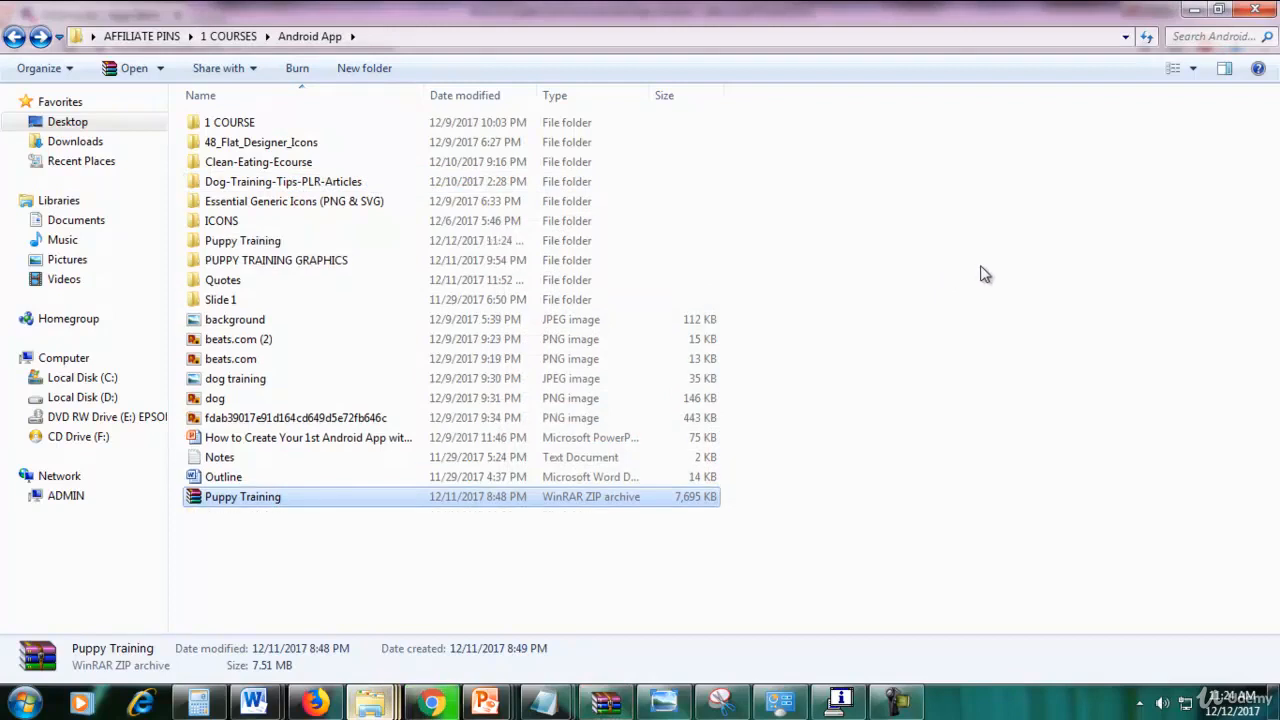
# Open the extracted Puppy Training folder to see the APK, then return to Chrome.
pyautogui.click(263, 249)
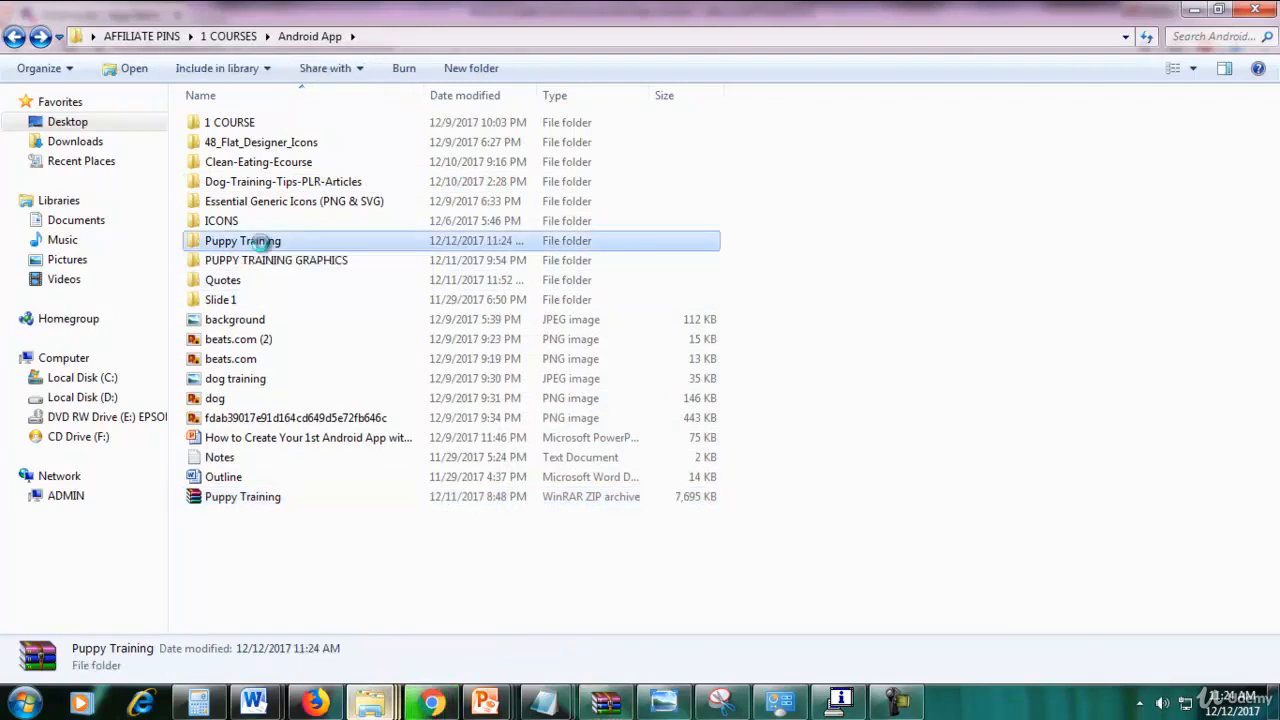
pyautogui.doubleClick(263, 249)
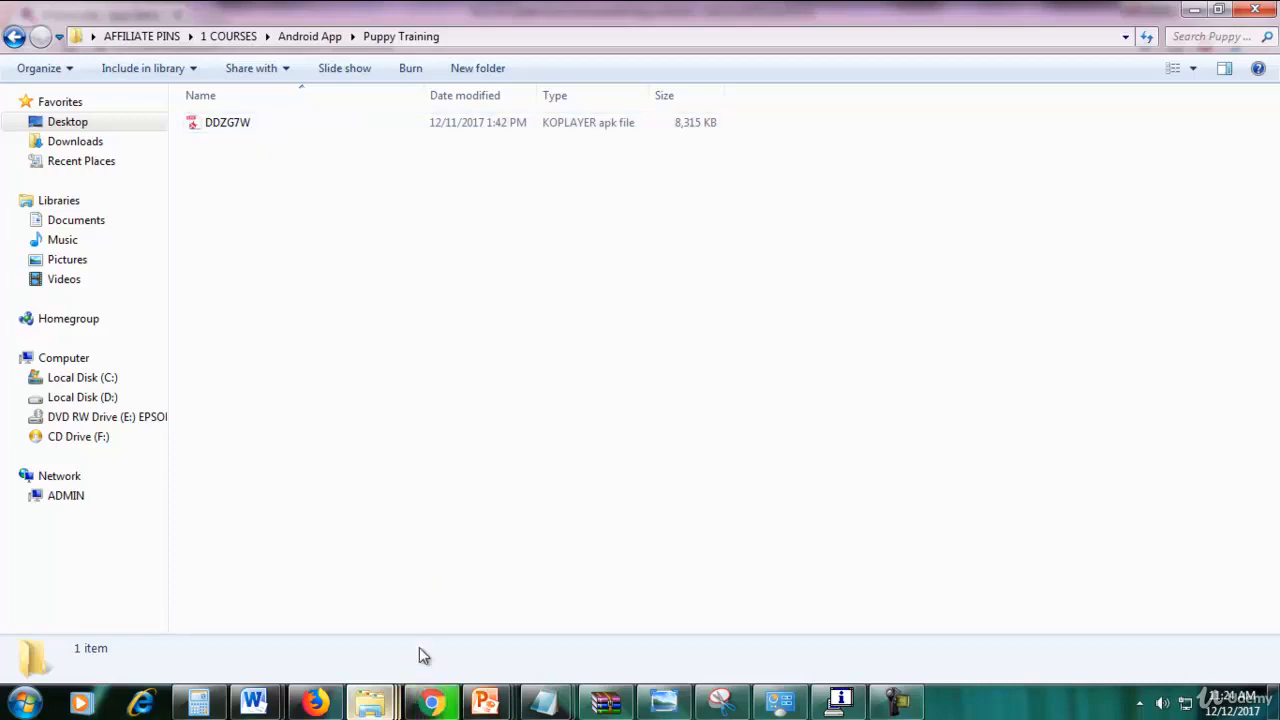
pyautogui.click(432, 702)
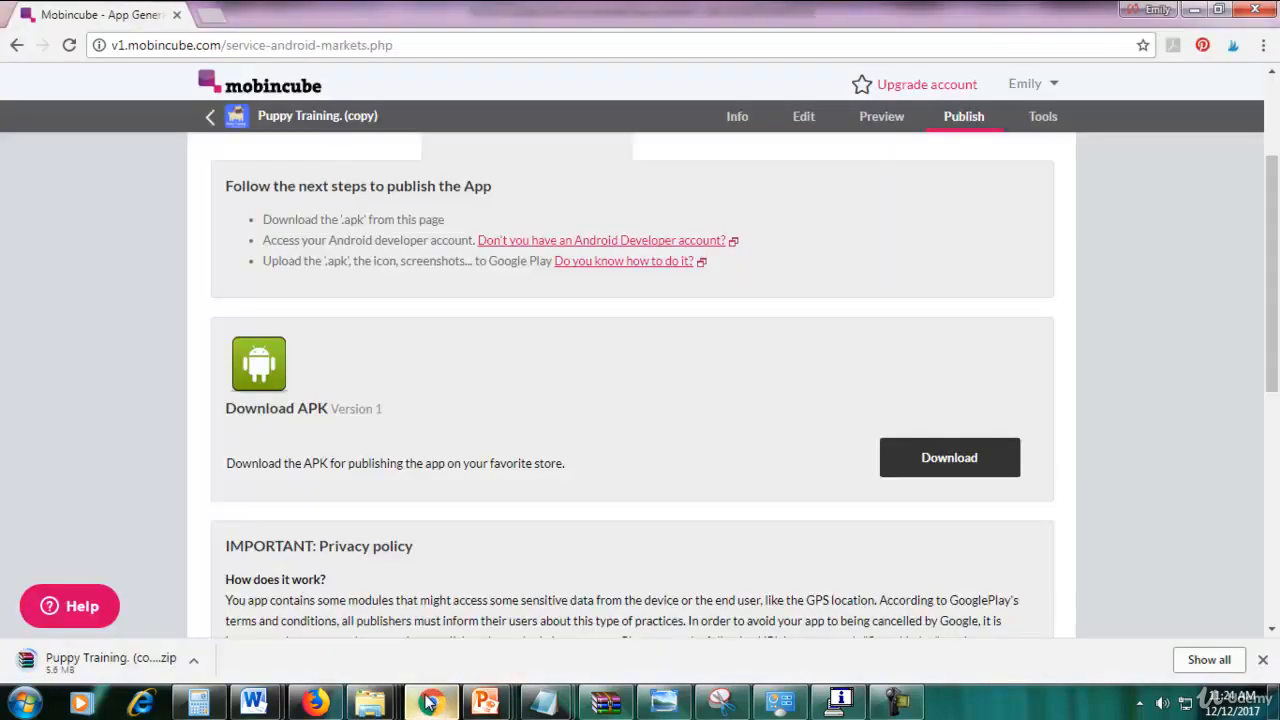
# Open a new Chrome tab on the Google homepage.
pyautogui.click(208, 14)
pyautogui.write('g')
pyautogui.press('Return')
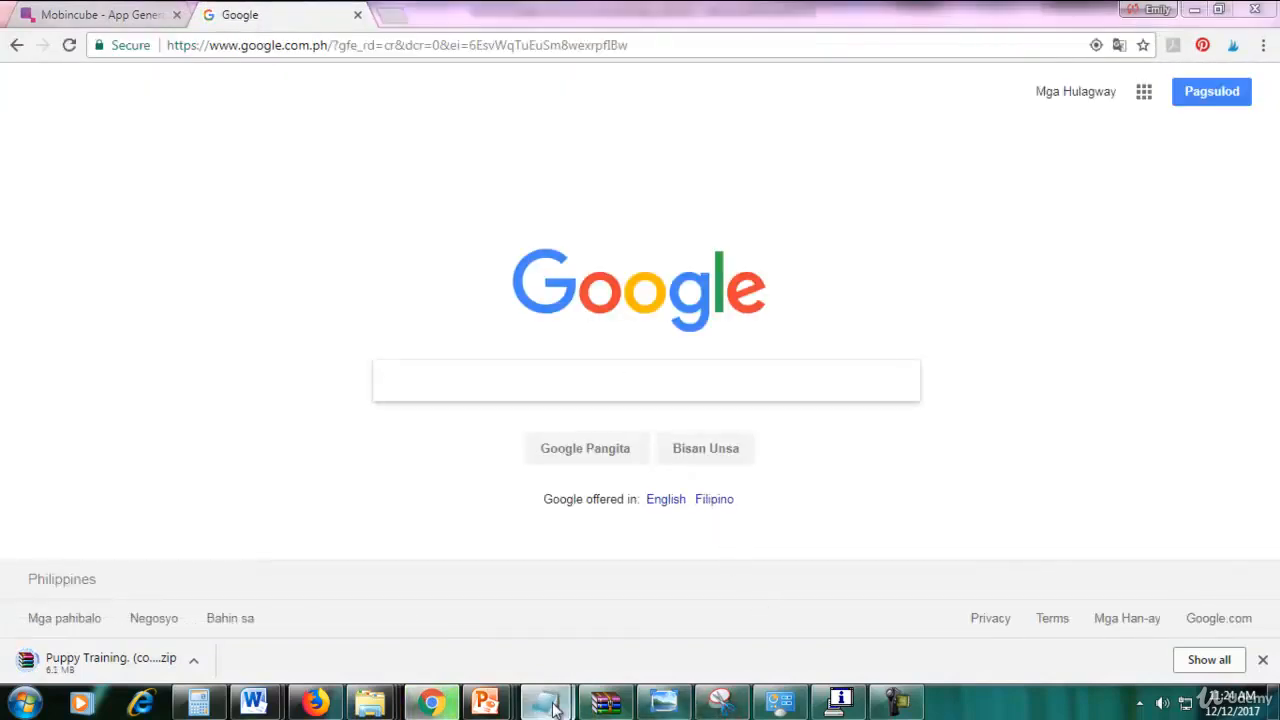
# Copy the play.google.com/apps/publish/ address from Notepad and load it in the new tab.
pyautogui.hotkey('alt', 'Tab')
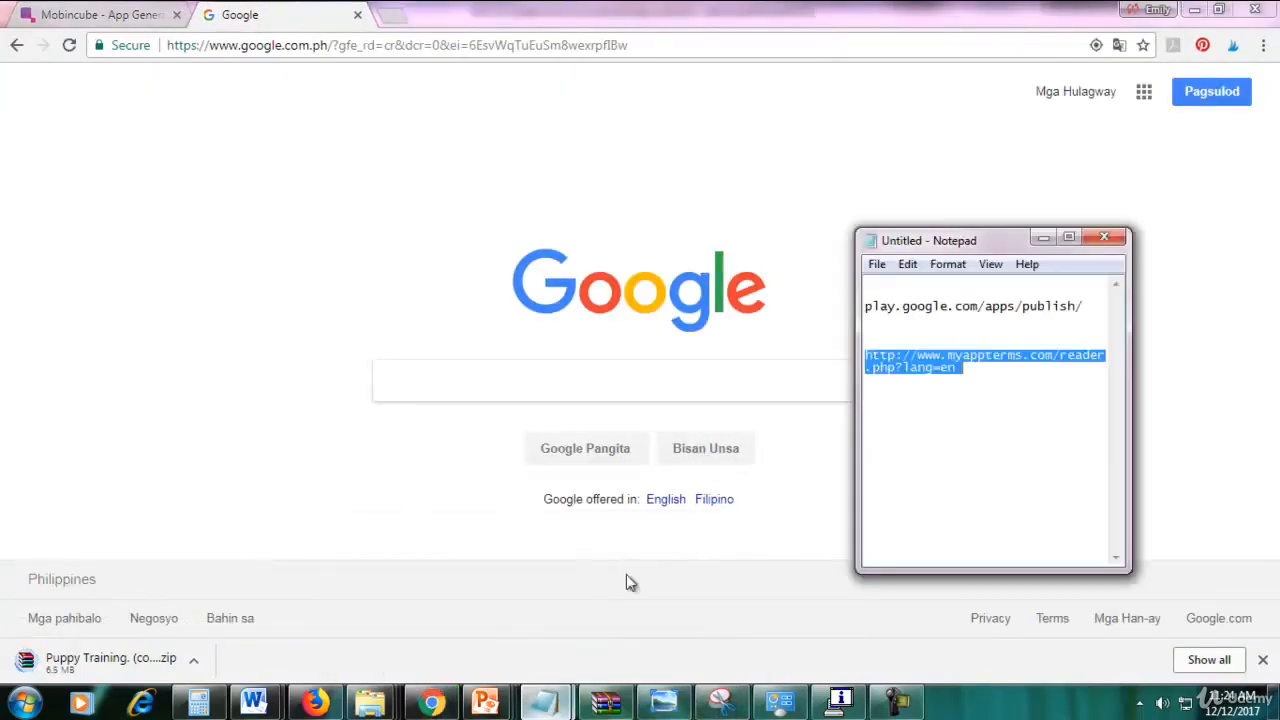
pyautogui.moveTo(1086, 306); pyautogui.dragTo(866, 296)
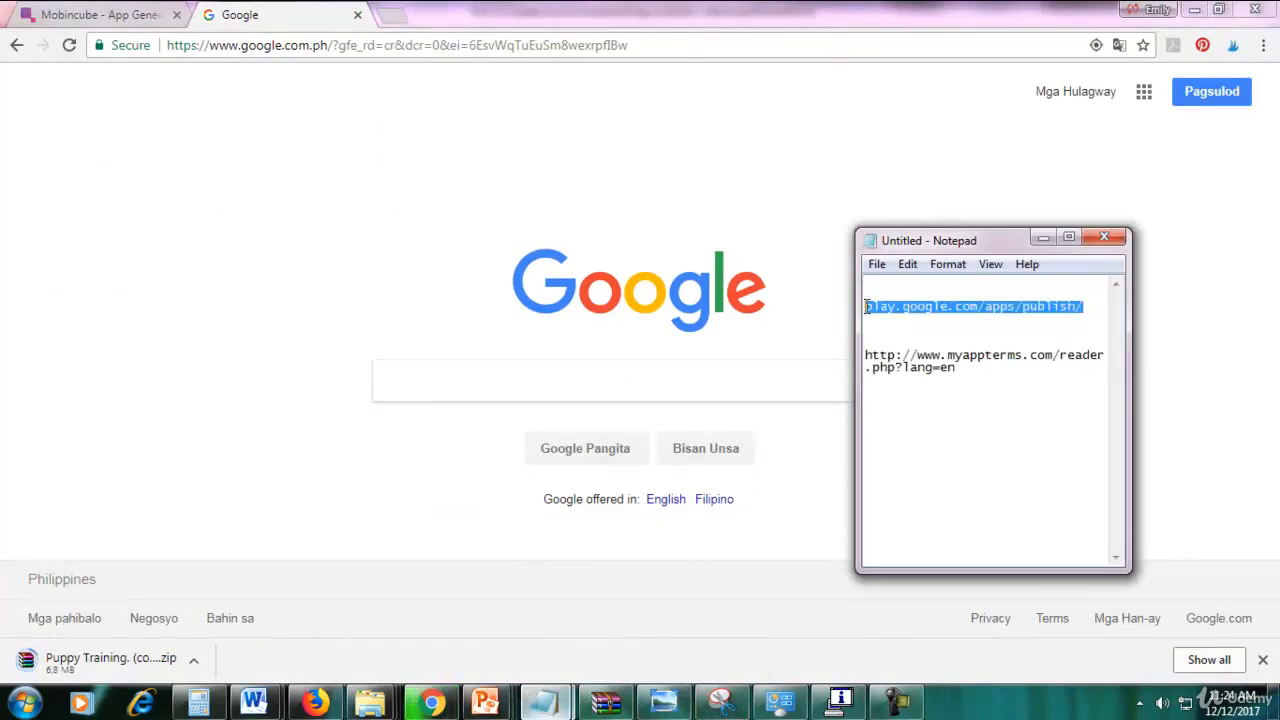
pyautogui.rightClick(904, 309)
pyautogui.click(922, 368)
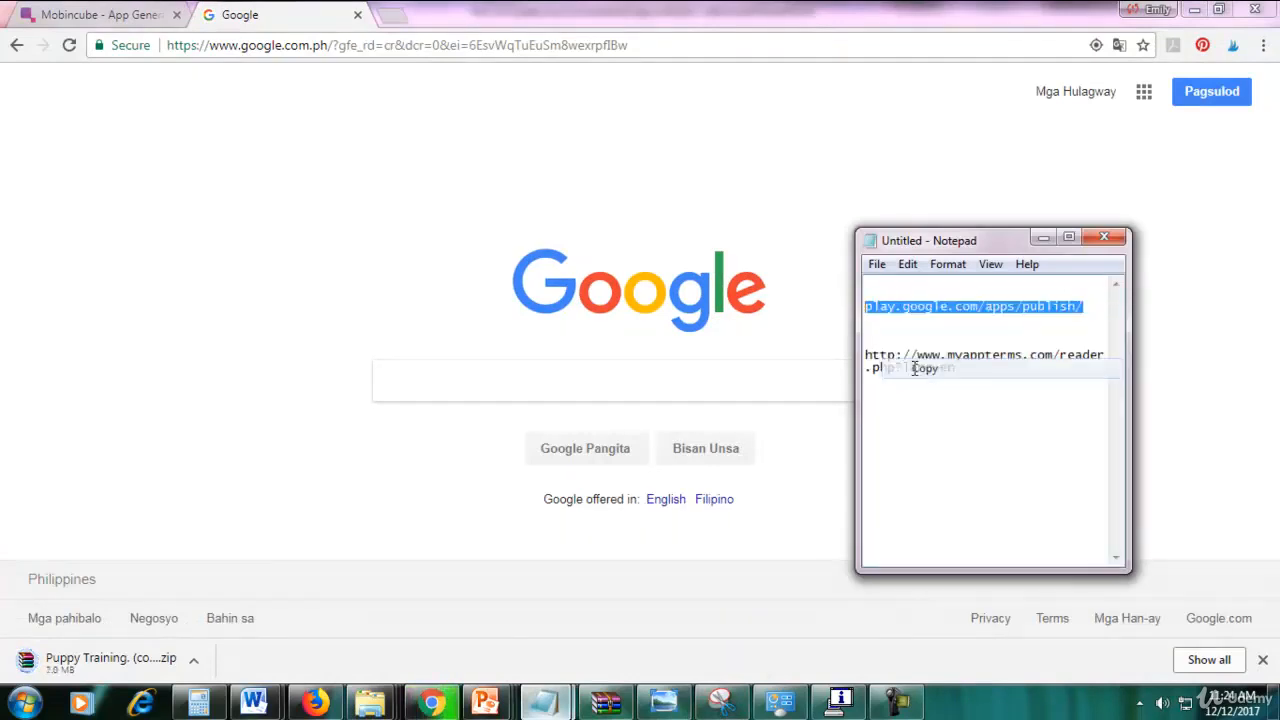
pyautogui.click(699, 47)
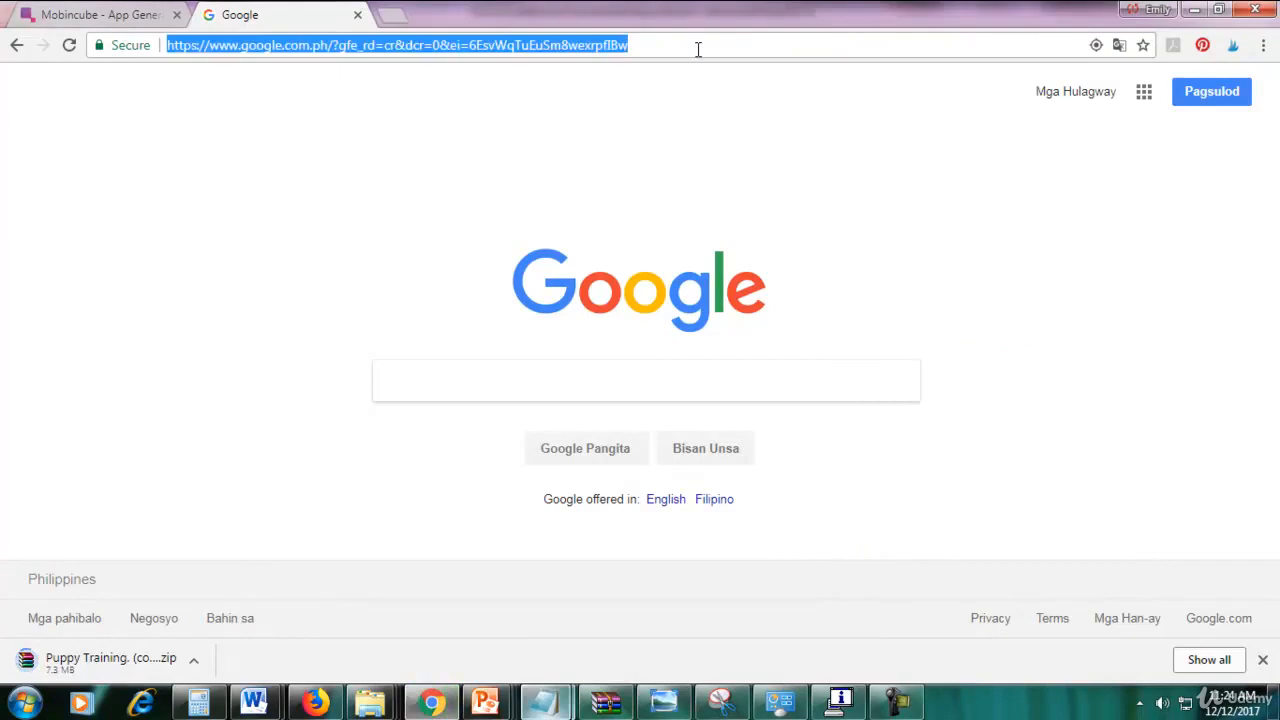
pyautogui.hotkey('ctrl', 'v')
pyautogui.press('Return')
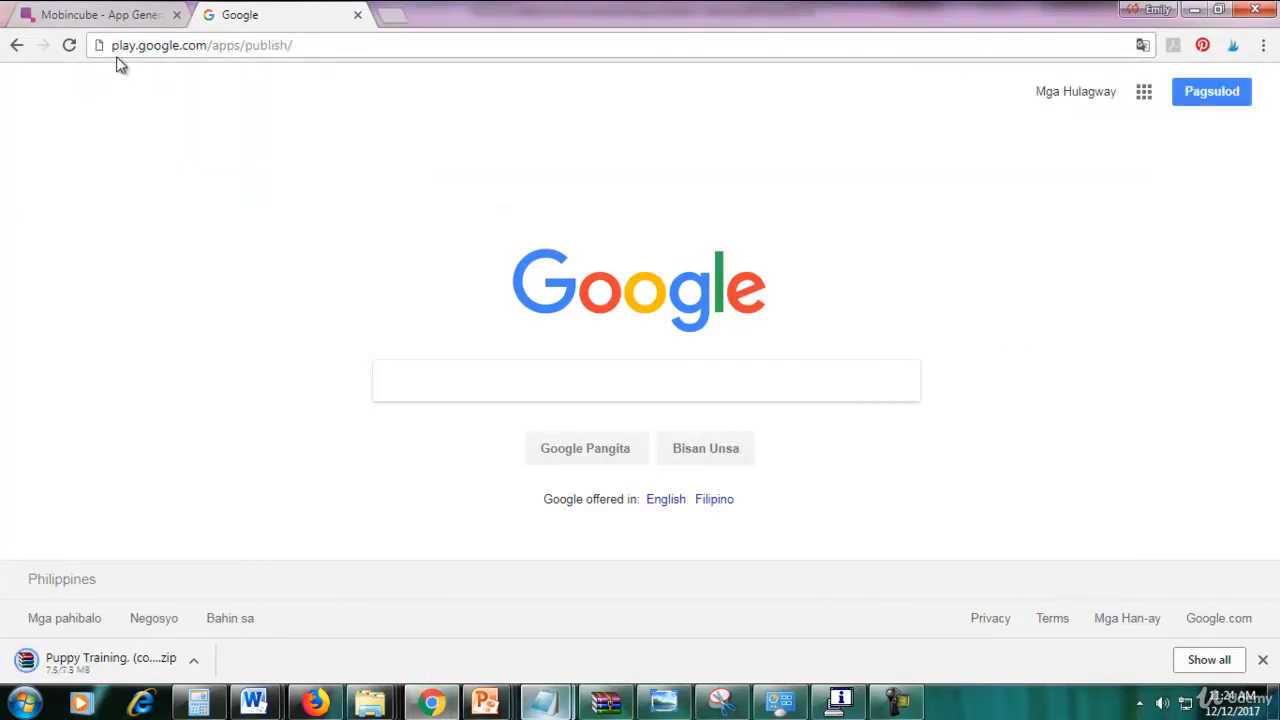
# Load the Play Console address, sign in with the second listed Google account, and save the password.
pyautogui.click(351, 48)
pyautogui.press('Return')
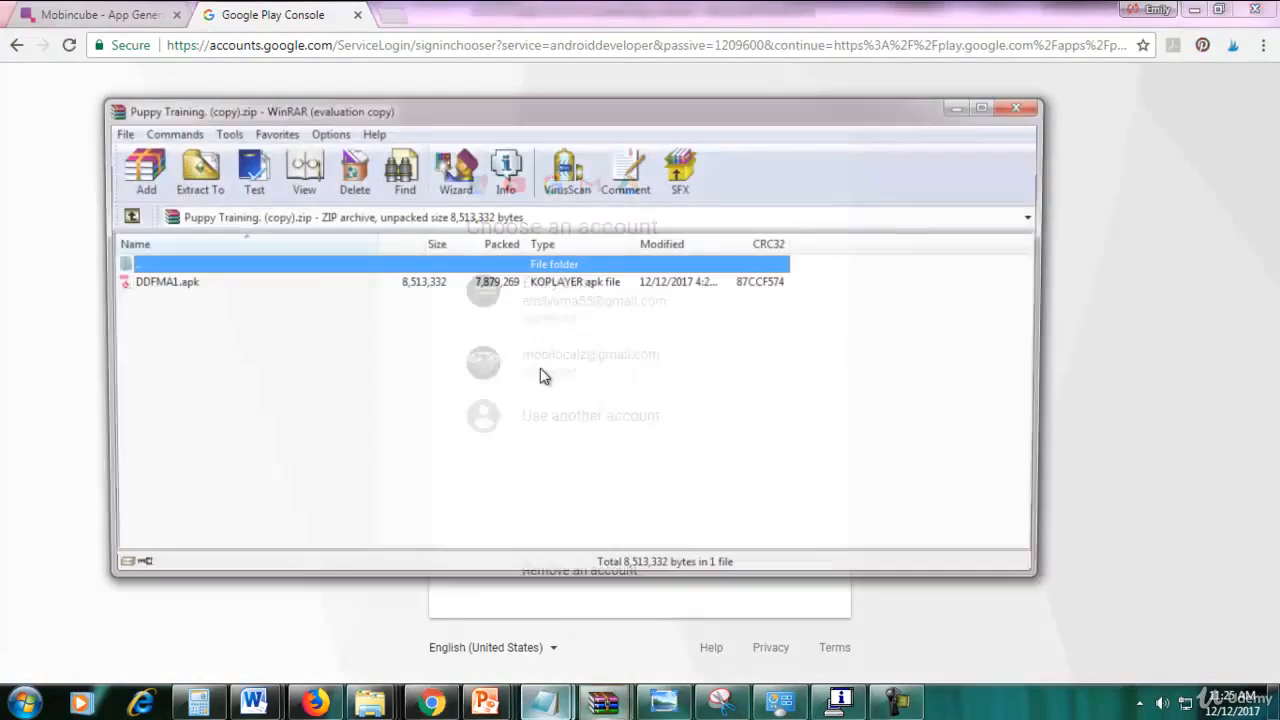
pyautogui.click(964, 105)
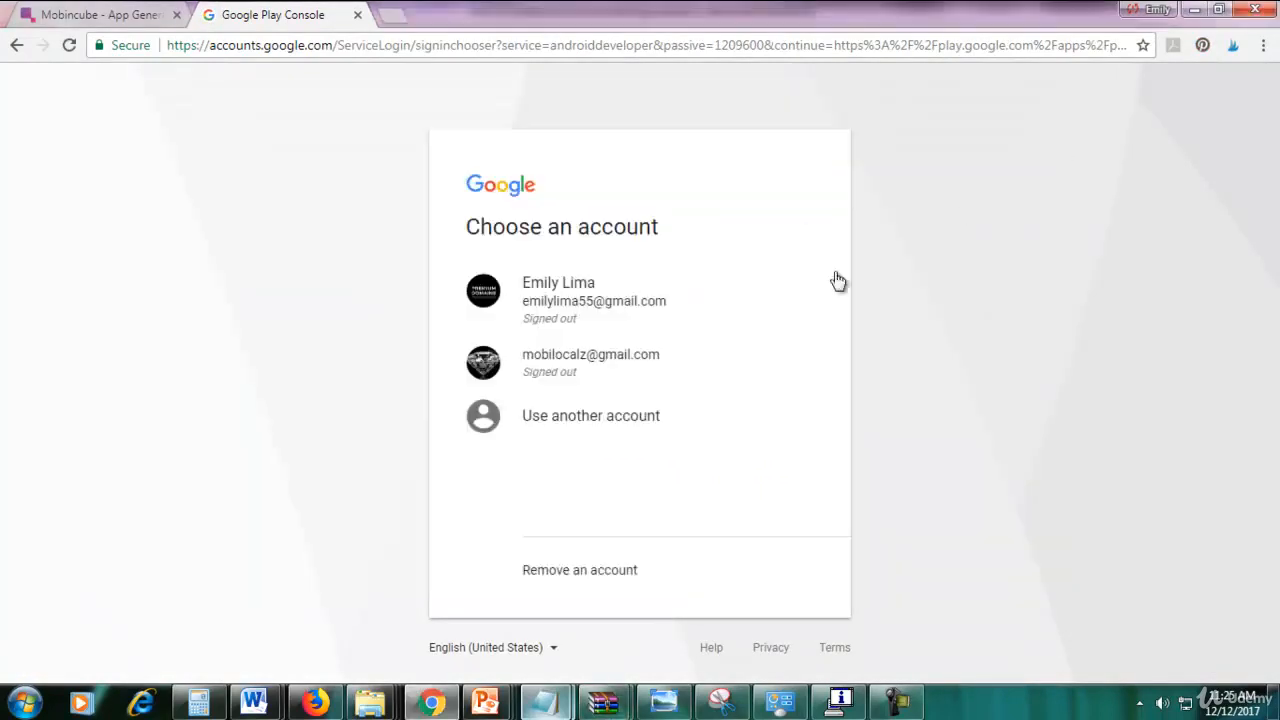
pyautogui.click(613, 371)
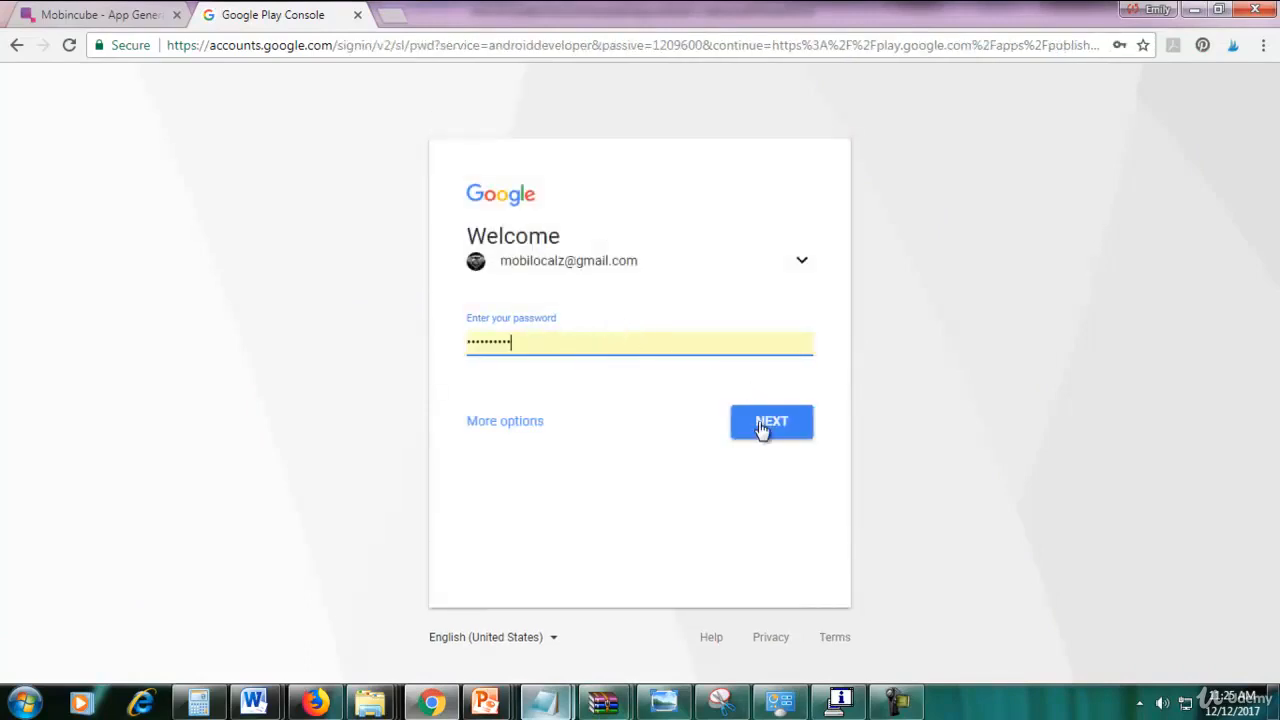
pyautogui.click(762, 428)
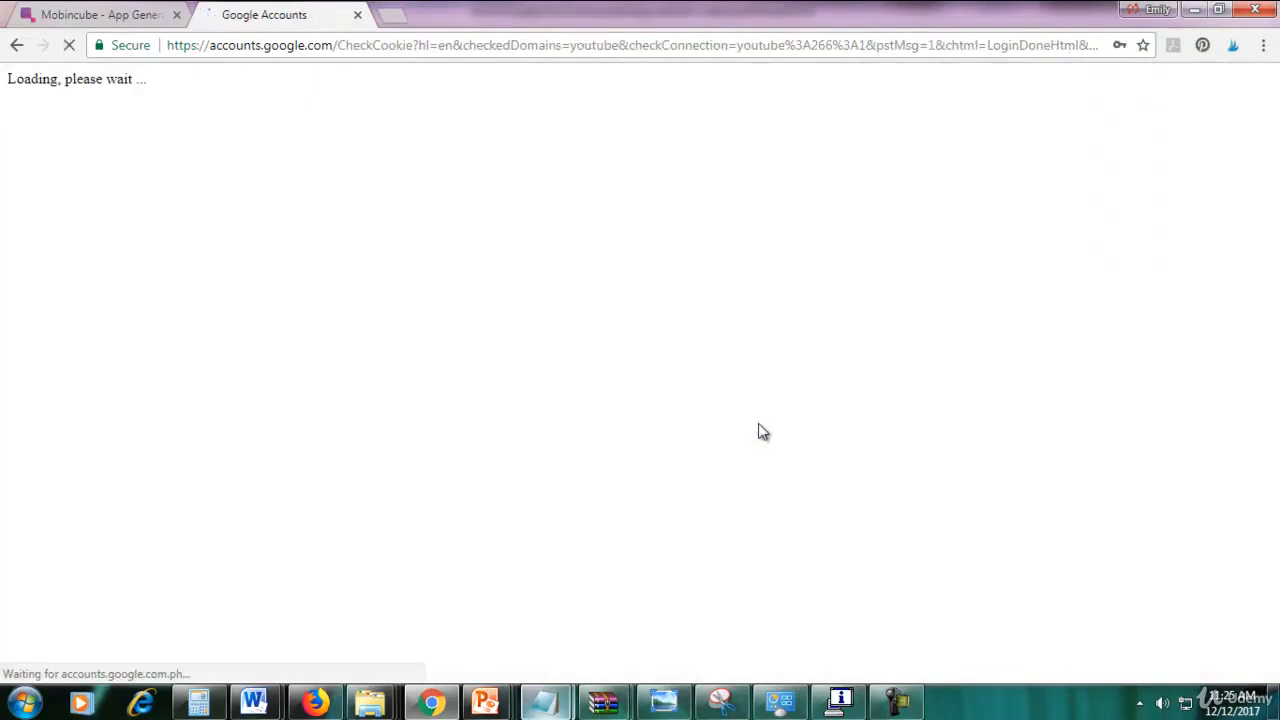
pyautogui.click(1040, 166)
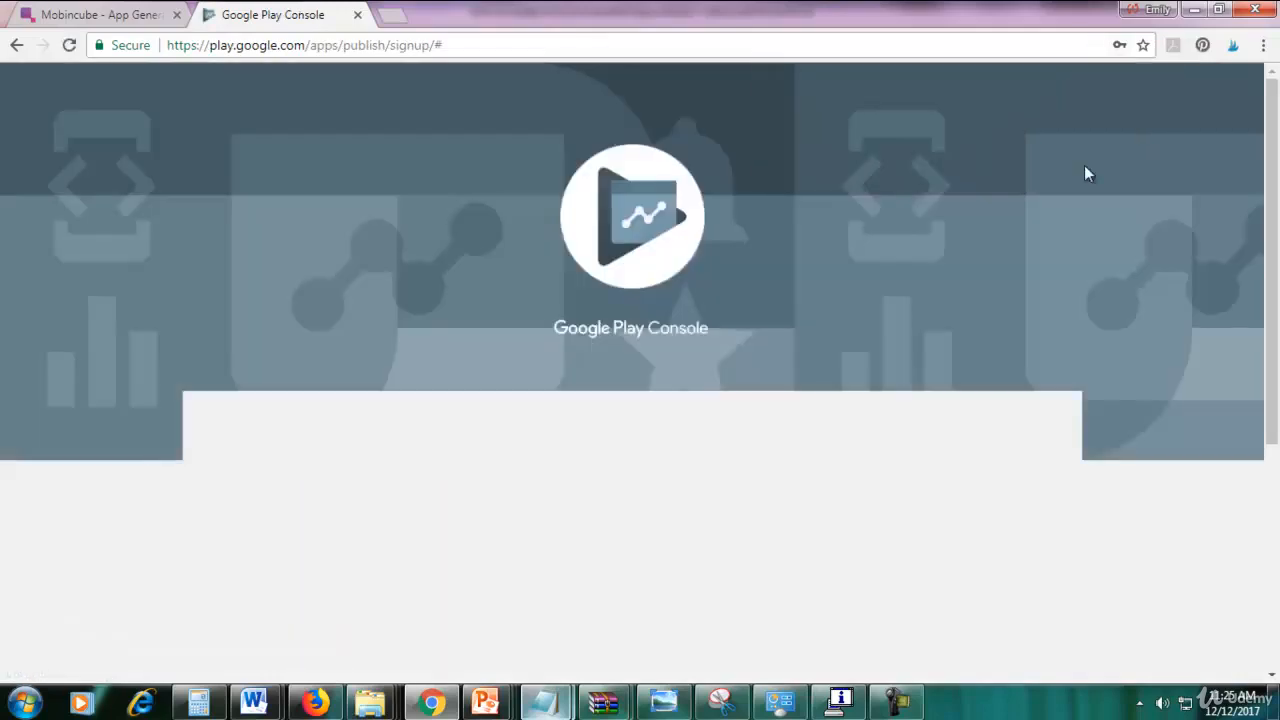
# Tick the checkbox accepting the developer distribution agreement.
pyautogui.scroll(-1, 1043, 291)
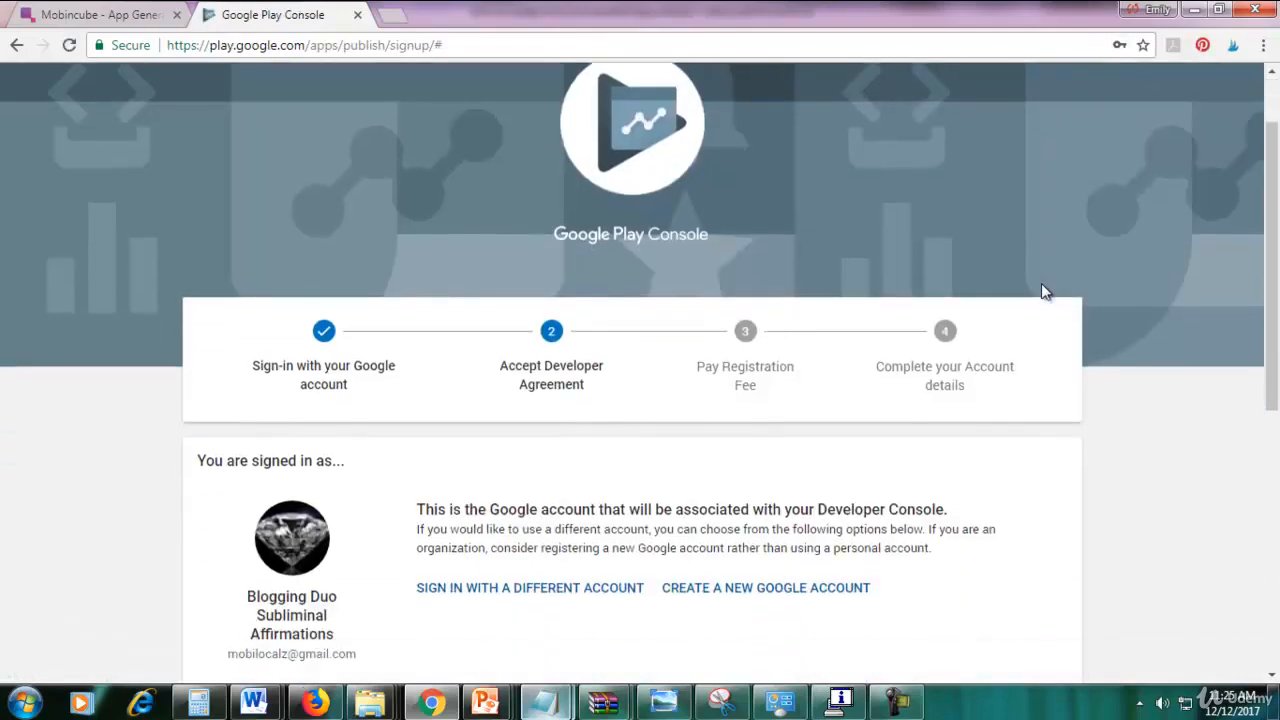
pyautogui.moveTo(1272, 282); pyautogui.dragTo(1270, 512)
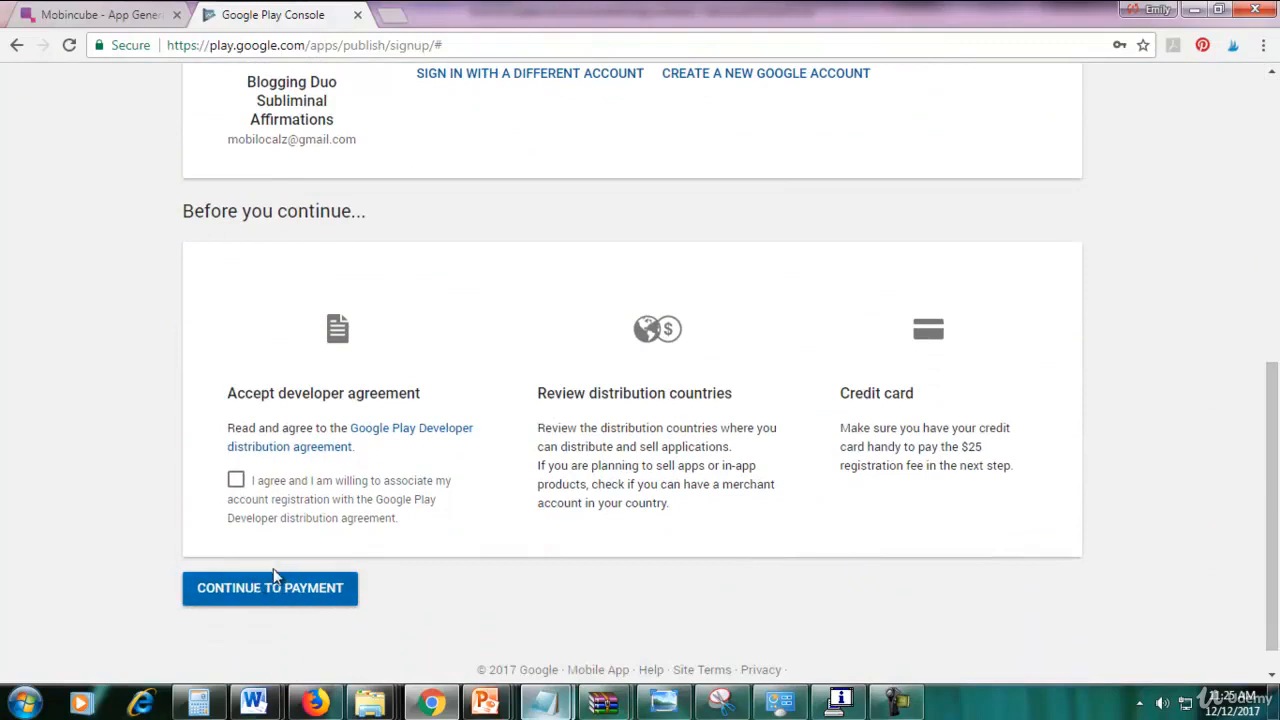
pyautogui.click(237, 486)
# Review the agreement in a new tab, close it, and continue to the $25 payment.
pyautogui.rightClick(443, 436)
pyautogui.click(466, 442)
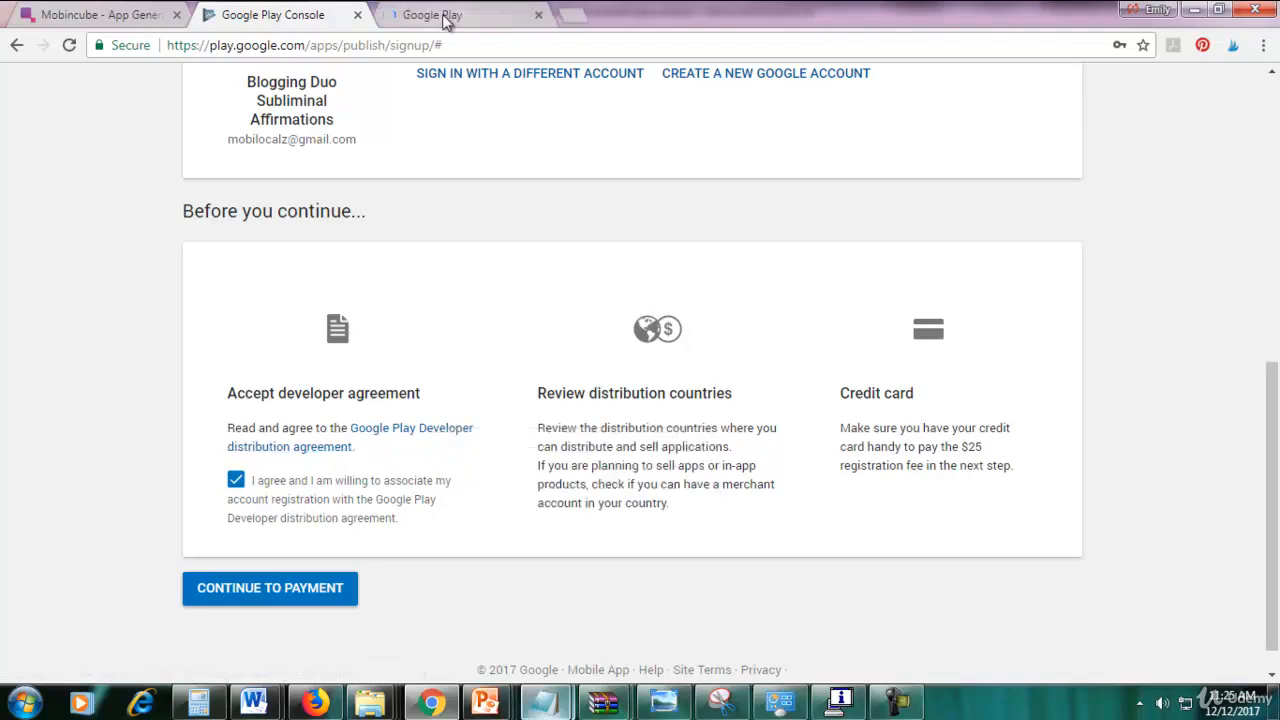
pyautogui.click(448, 26)
pyautogui.scroll(-1, 636, 362)
pyautogui.scroll(1, 638, 362)
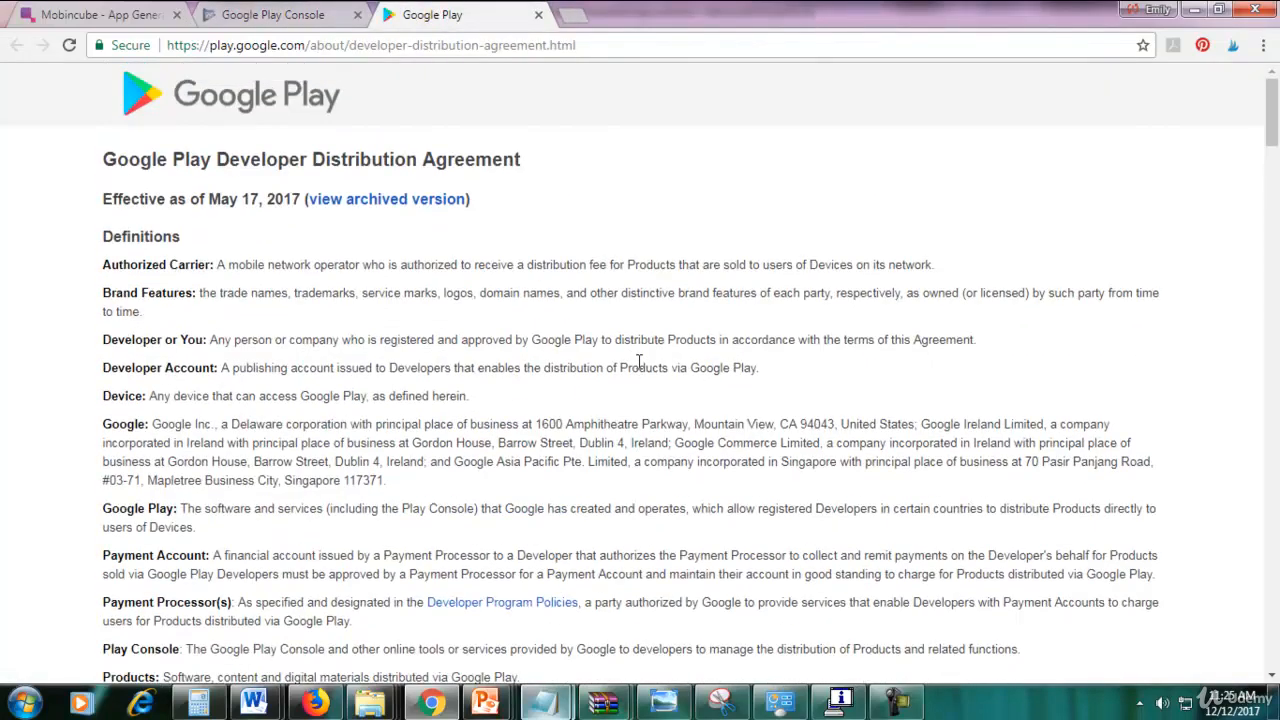
pyautogui.click(538, 14)
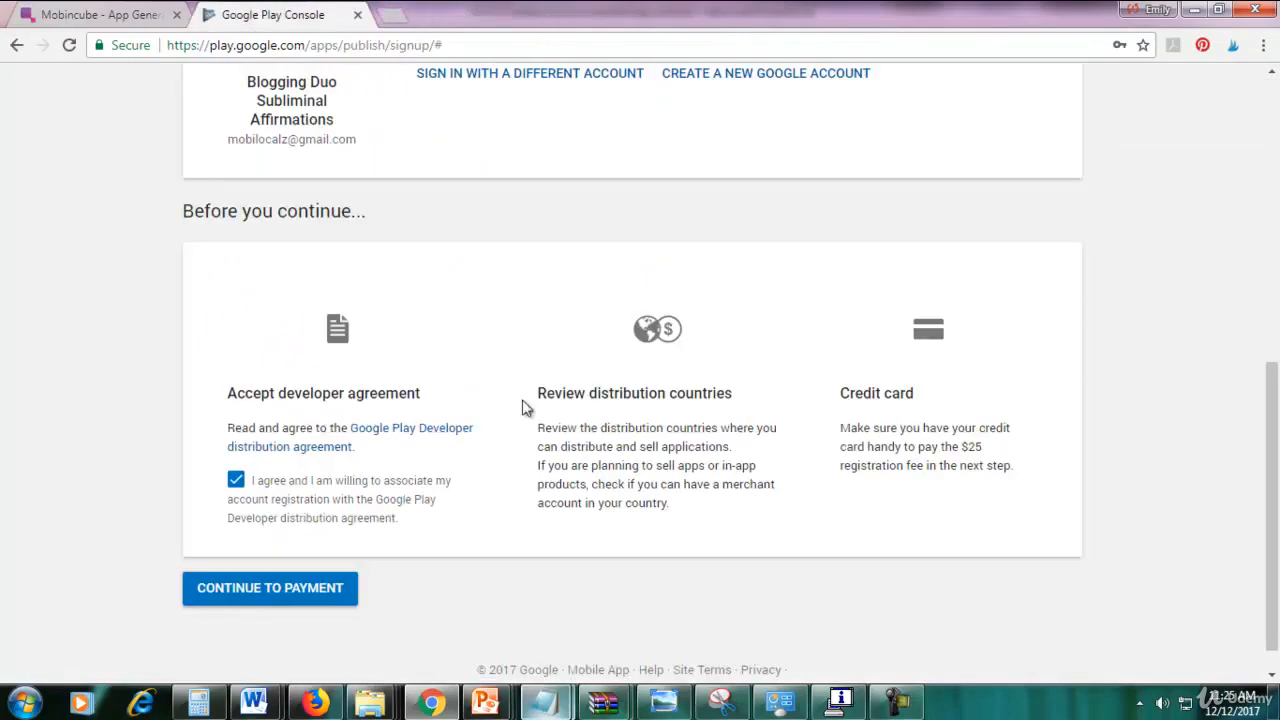
pyautogui.click(282, 598)
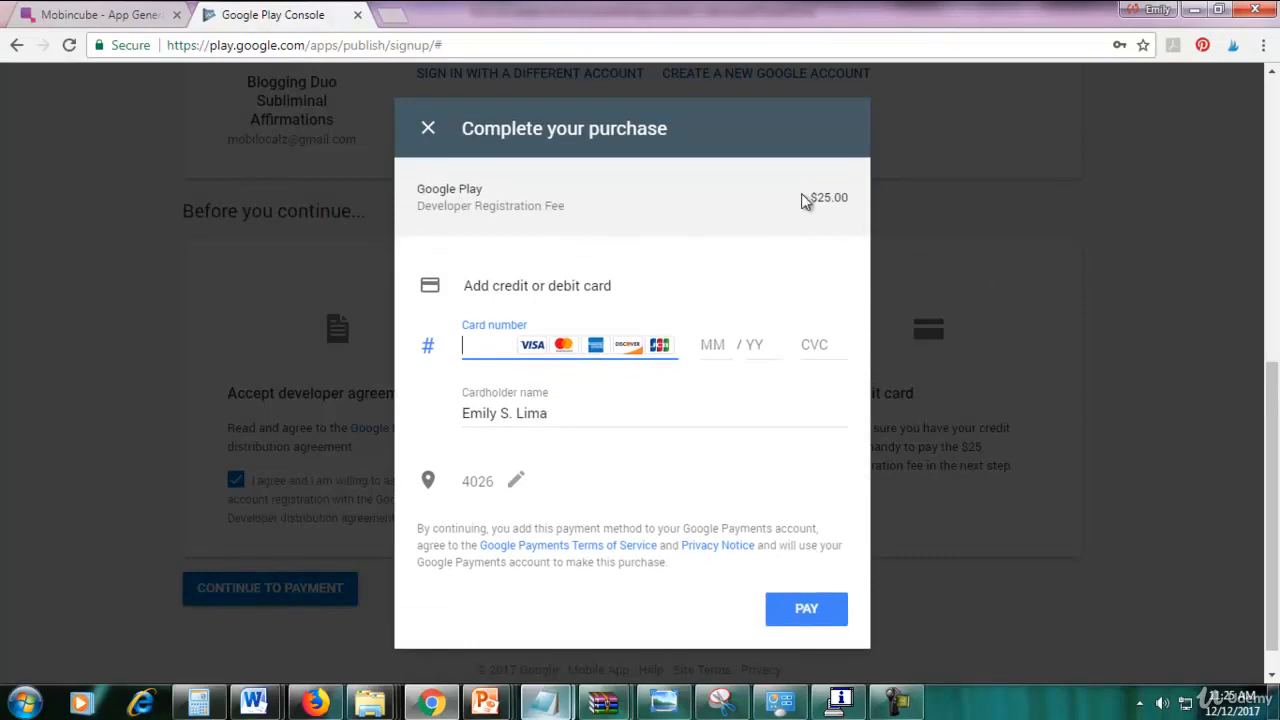
# Look over the $25.00 fee and card fields, then close the purchase form without paying.
pyautogui.moveTo(816, 200); pyautogui.dragTo(857, 209)
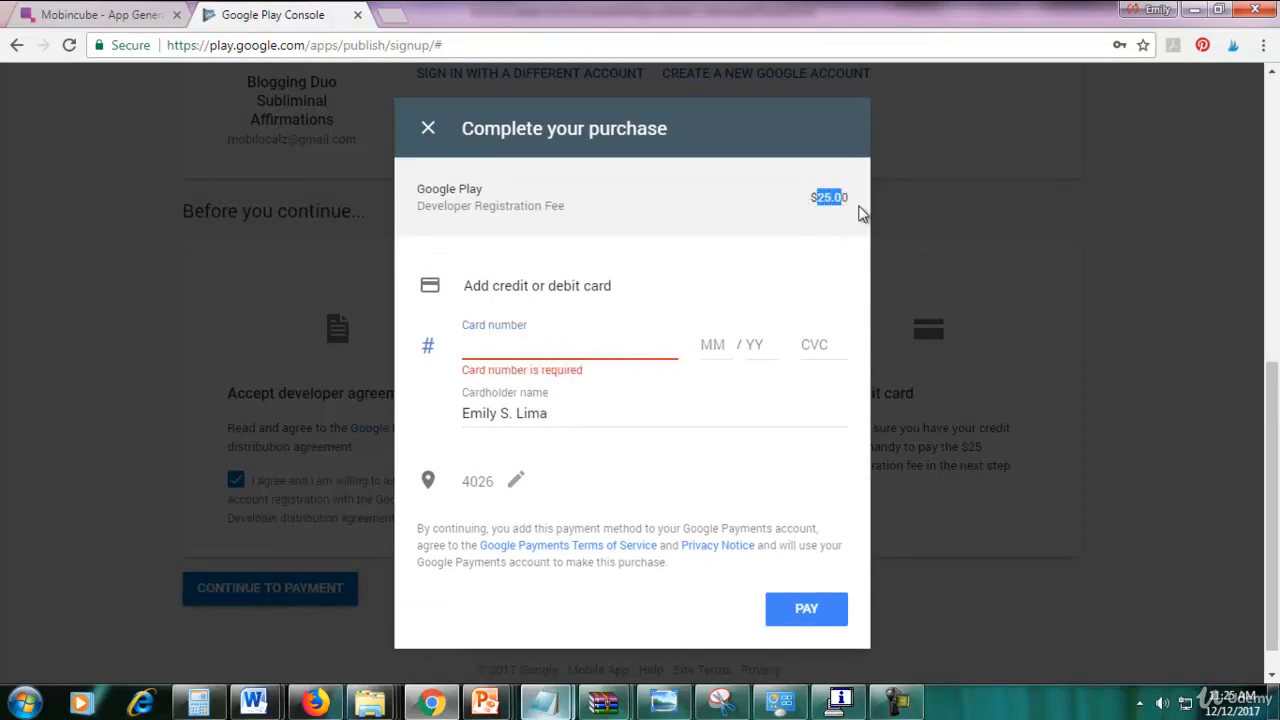
pyautogui.click(858, 210)
pyautogui.click(603, 348)
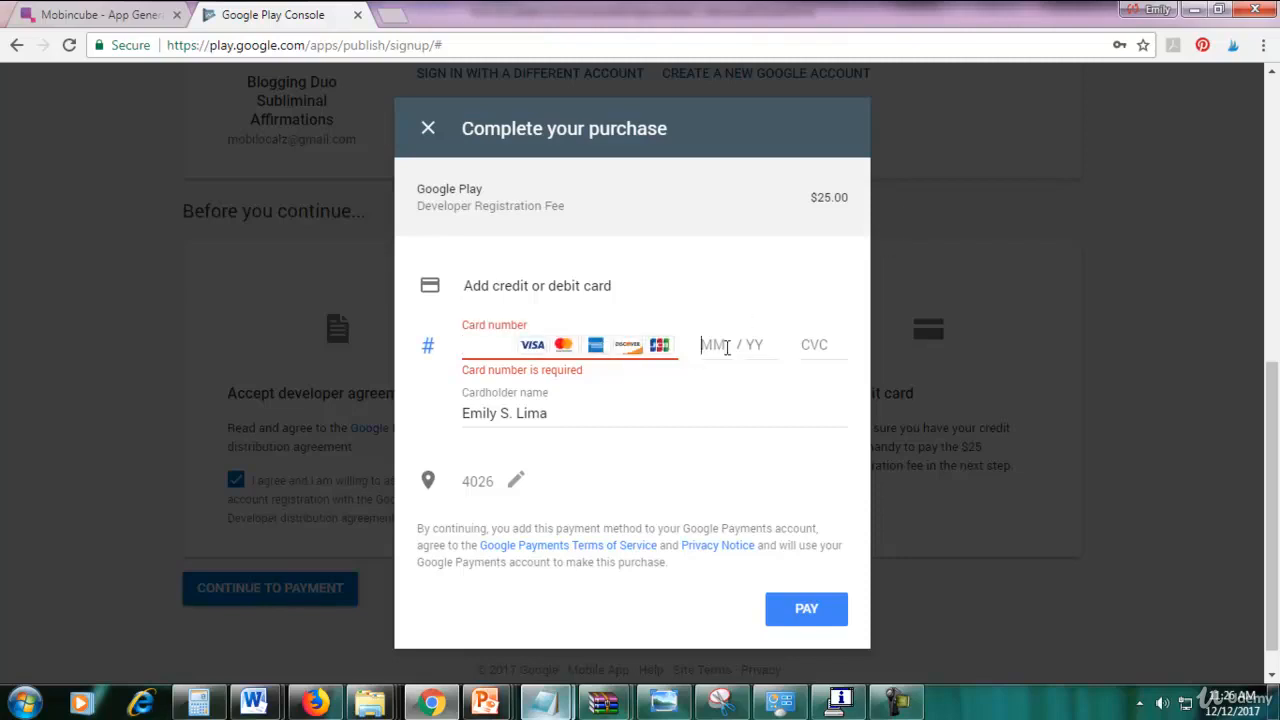
pyautogui.click(810, 340)
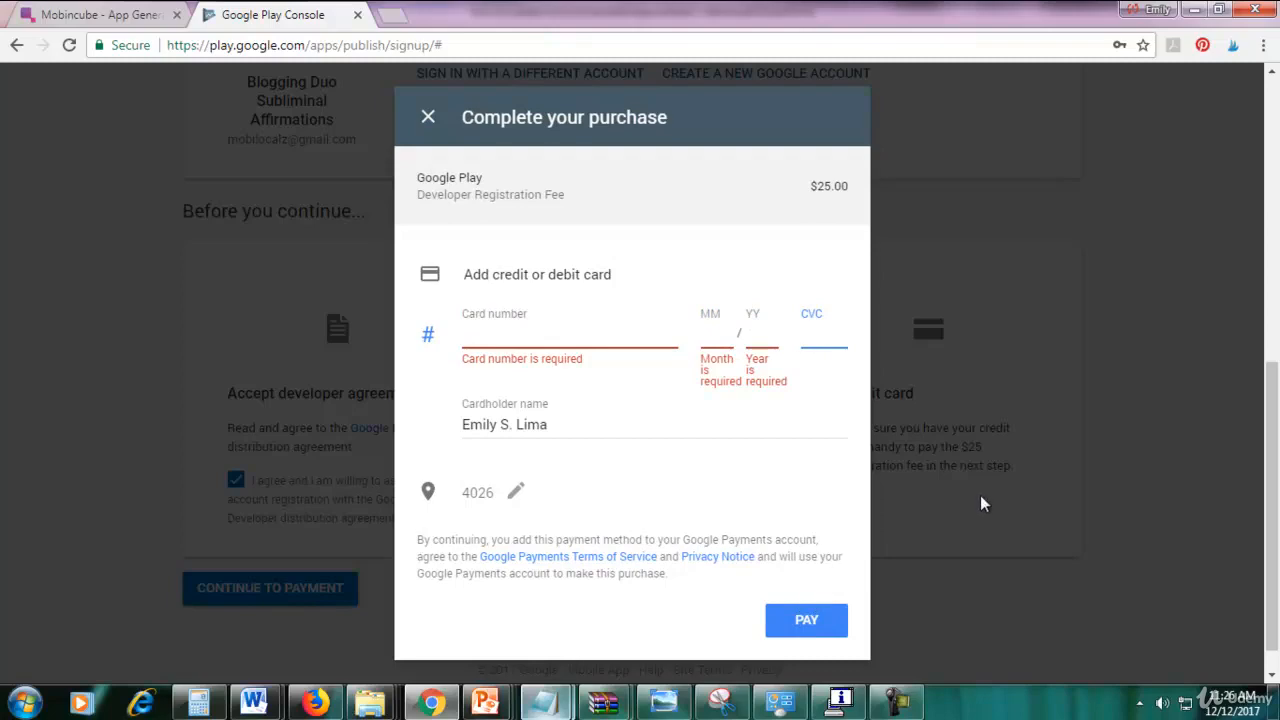
pyautogui.click(437, 128)
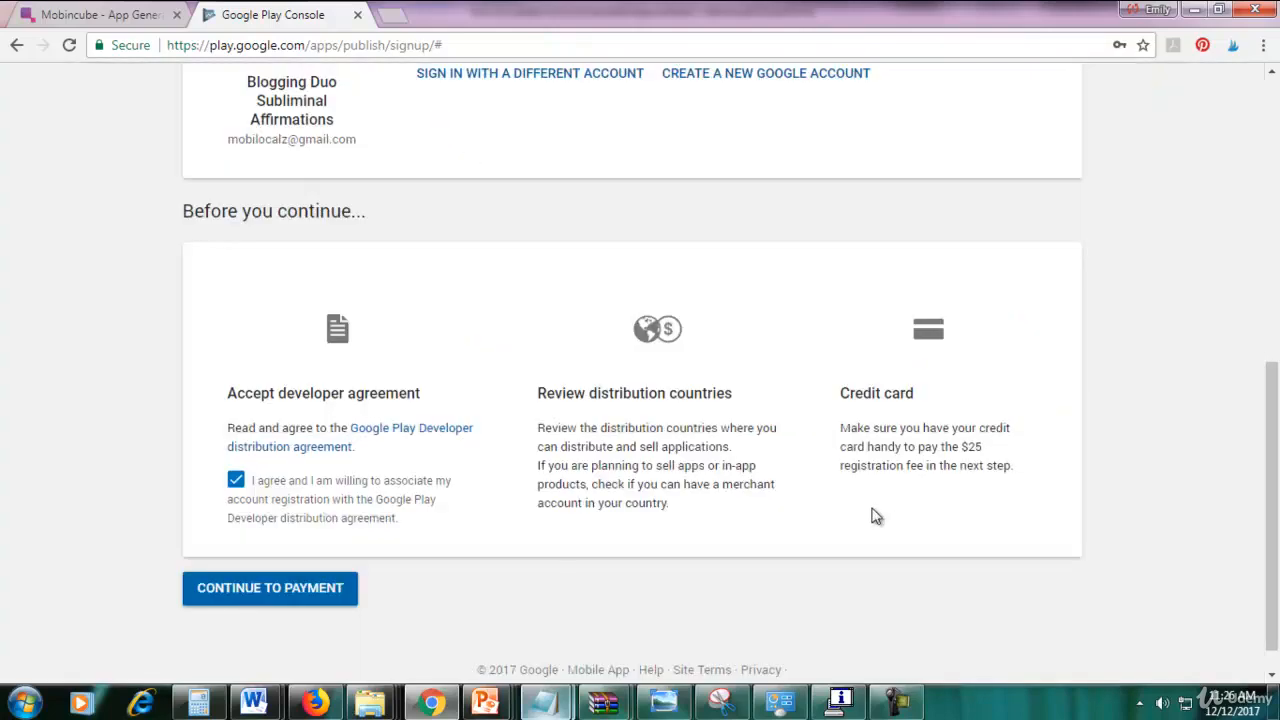
pyautogui.scroll(2, 838, 645)
# Delete the Puppy Training draft from All applications, leaving only Clean Eating 101.
pyautogui.click(896, 703)
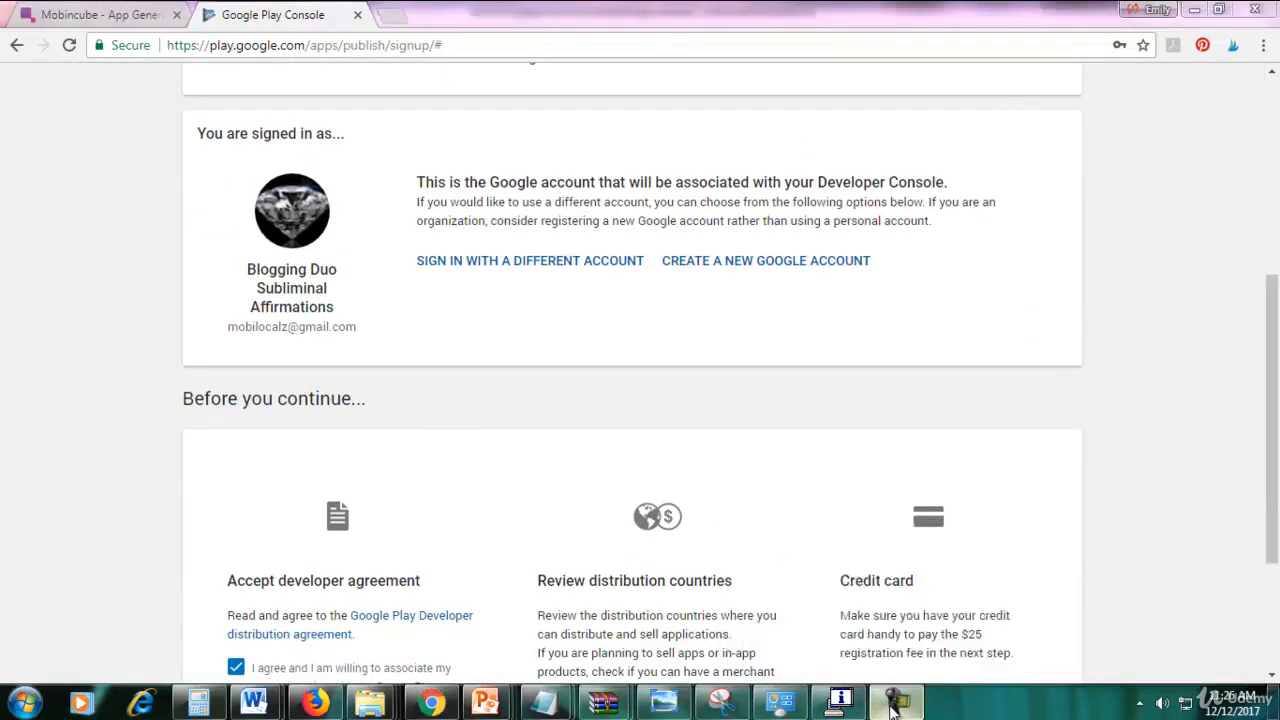
pyautogui.click(1176, 622)
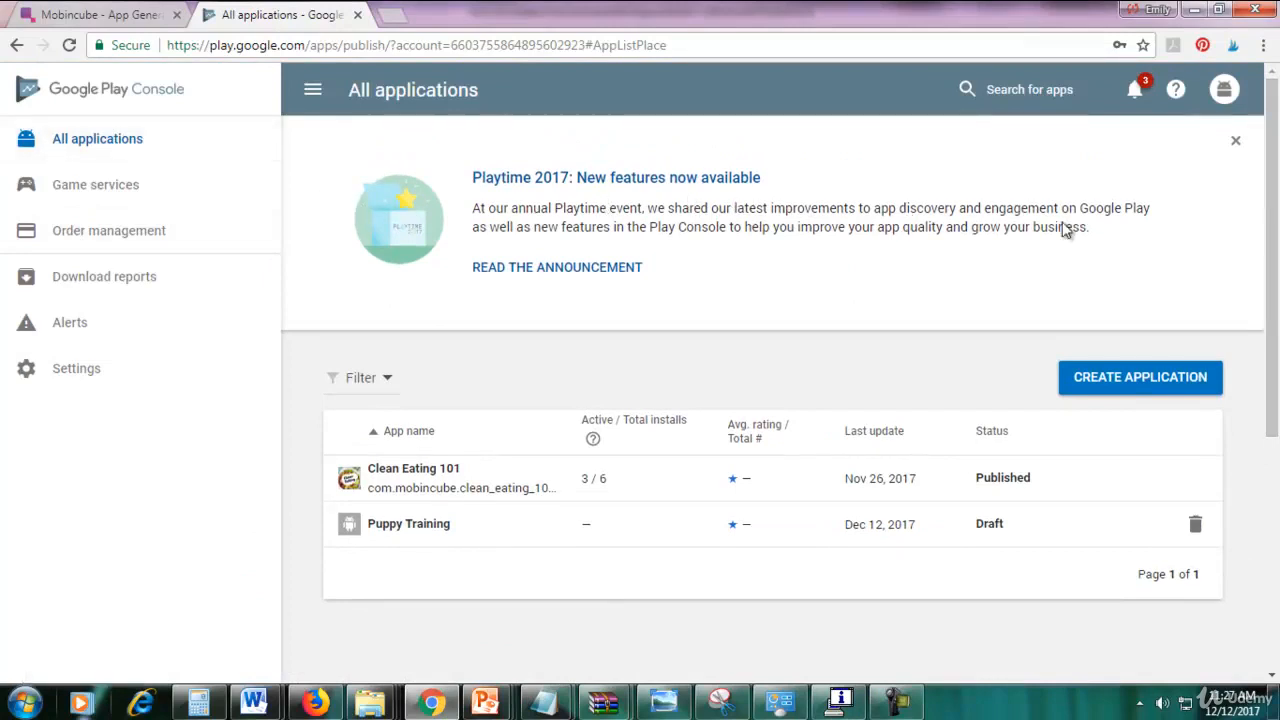
pyautogui.scroll(-1, 1063, 229)
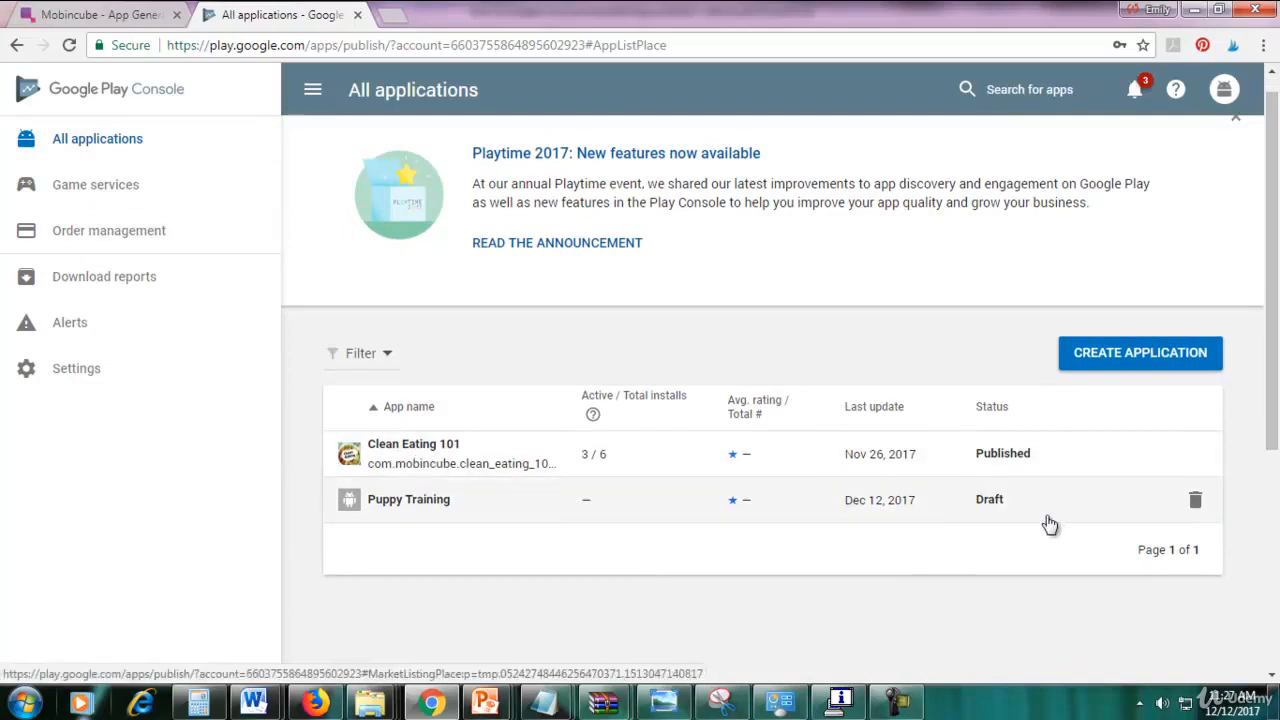
pyautogui.click(1195, 499)
pyautogui.click(855, 416)
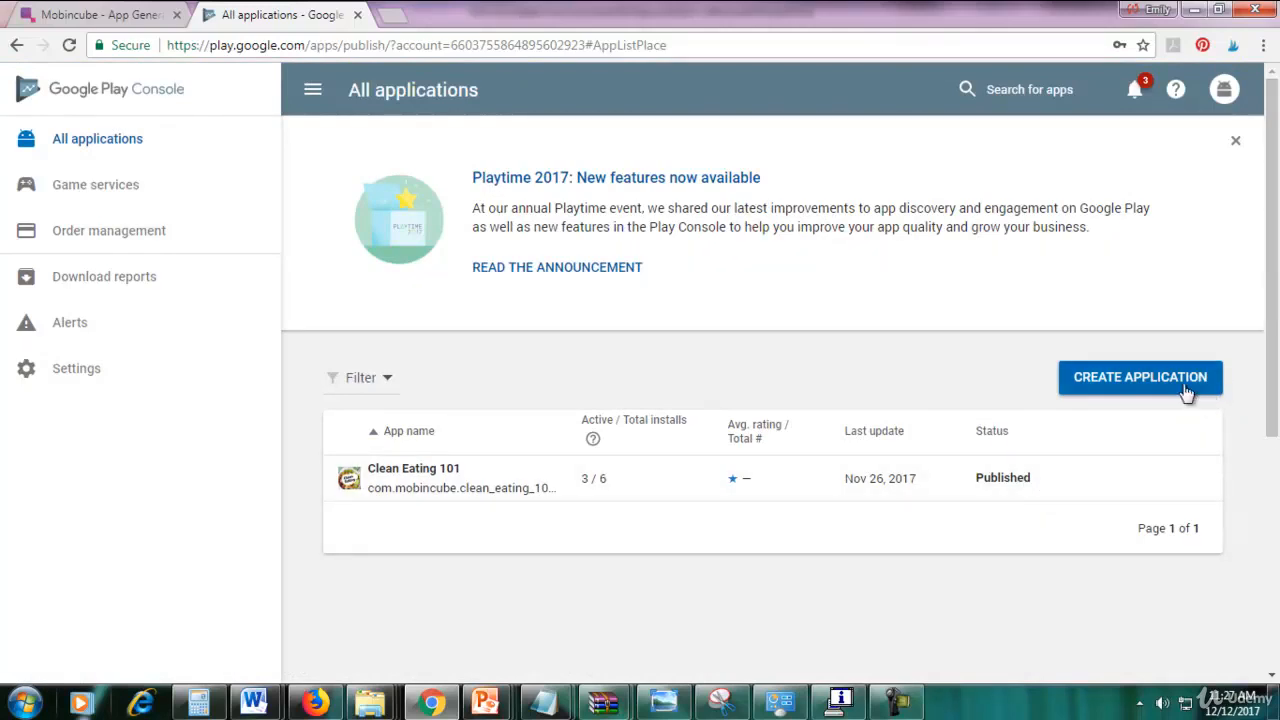
# Create a new application titled 'Puppy Training 101'.
pyautogui.click(1148, 390)
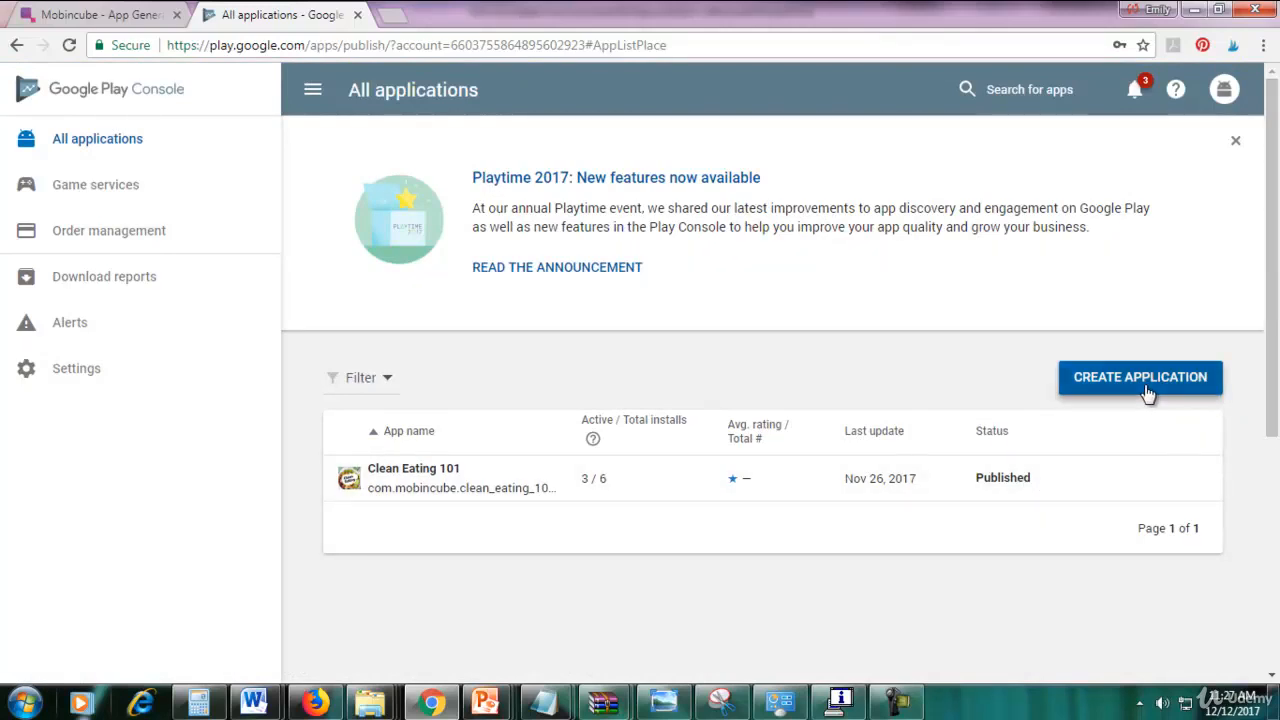
pyautogui.click(640, 427)
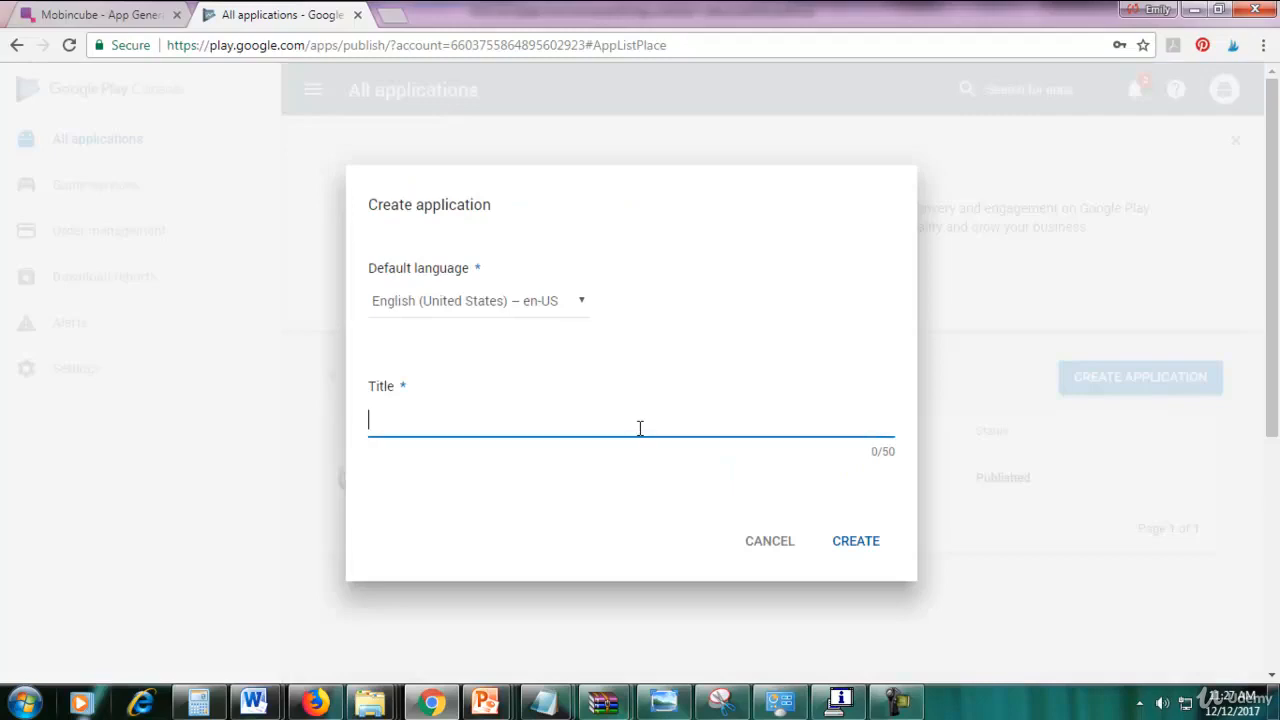
pyautogui.write('P')
pyautogui.write('UPPY')
pyautogui.write(' IRA')
pyautogui.press('BackSpace')
pyautogui.press('BackSpace')
pyautogui.press('BackSpace')
pyautogui.press('BackSpace')
pyautogui.press('BackSpace')
pyautogui.press('BackSpace')
pyautogui.write('uppy Training 101')
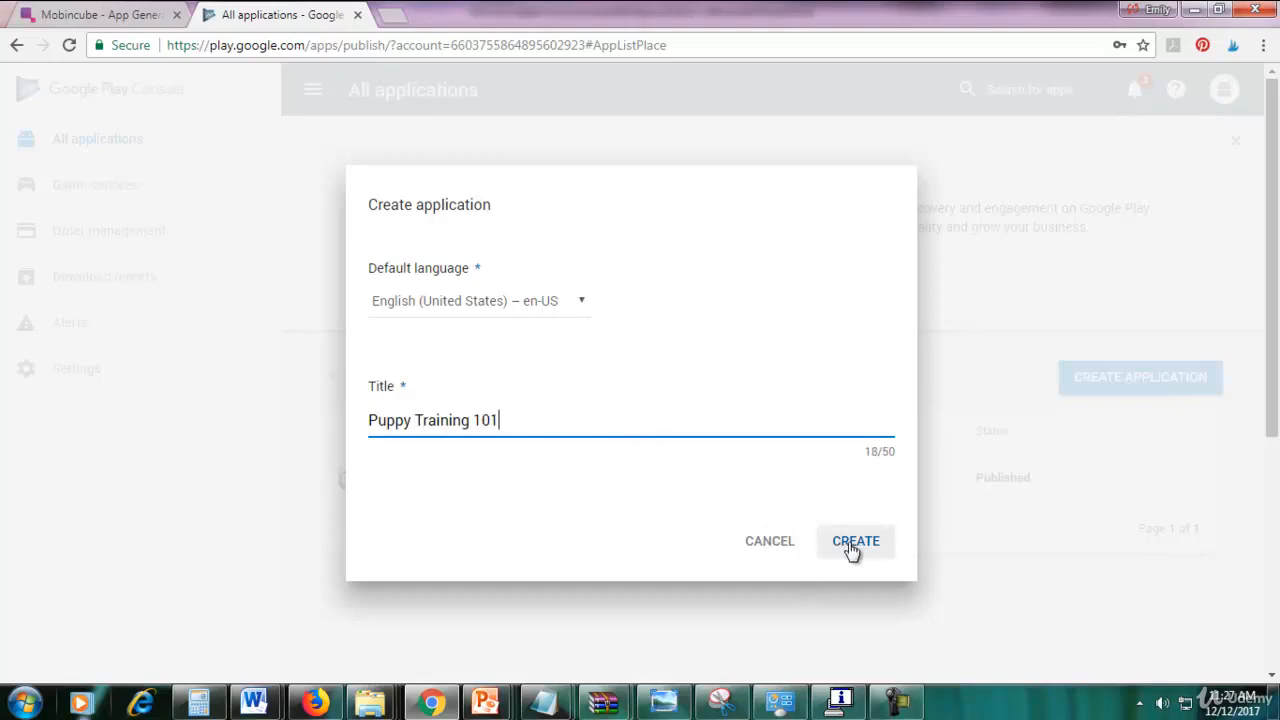
pyautogui.click(849, 545)
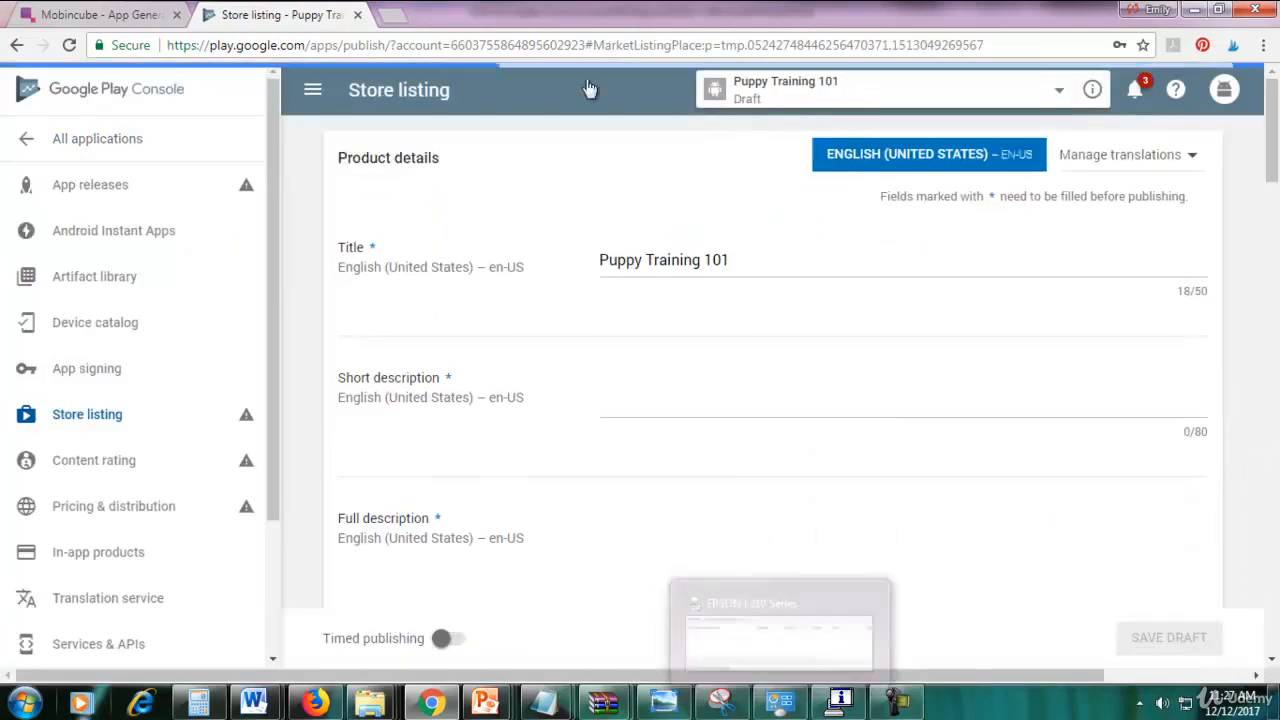
# Enter the short description 'How to train your puppy'.
pyautogui.scroll(-2, 1275, 145)
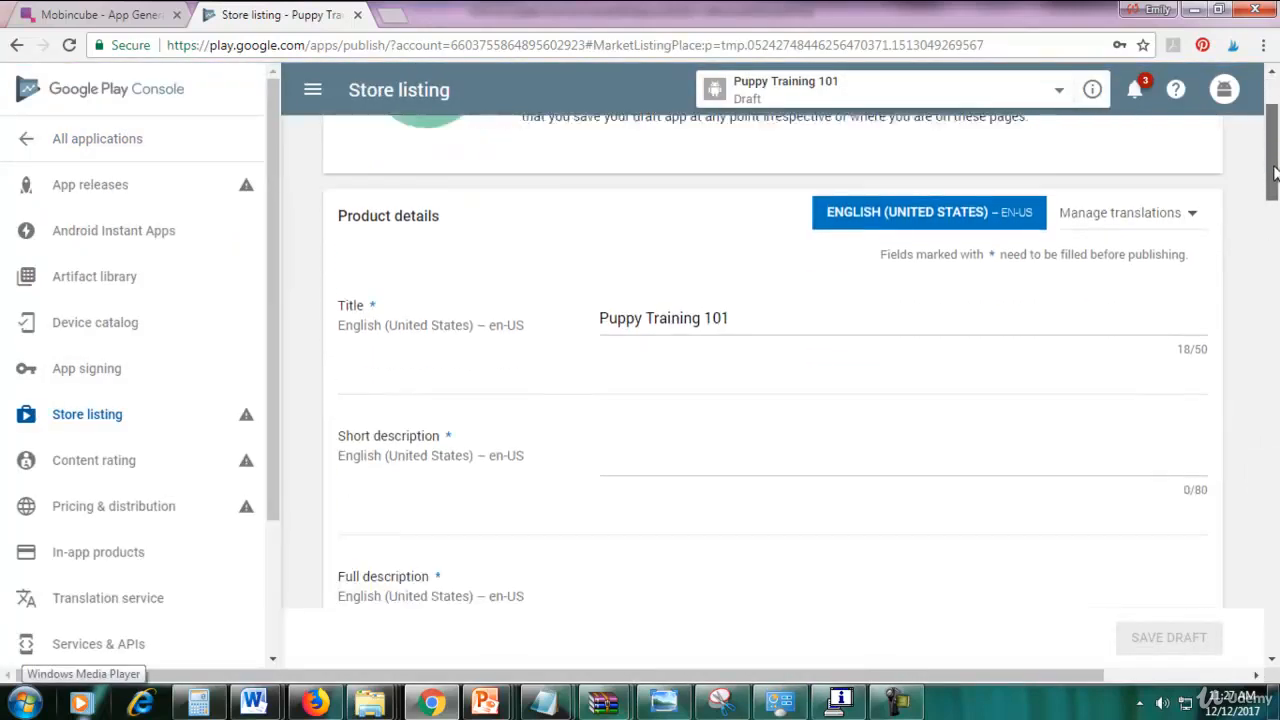
pyautogui.click(782, 432)
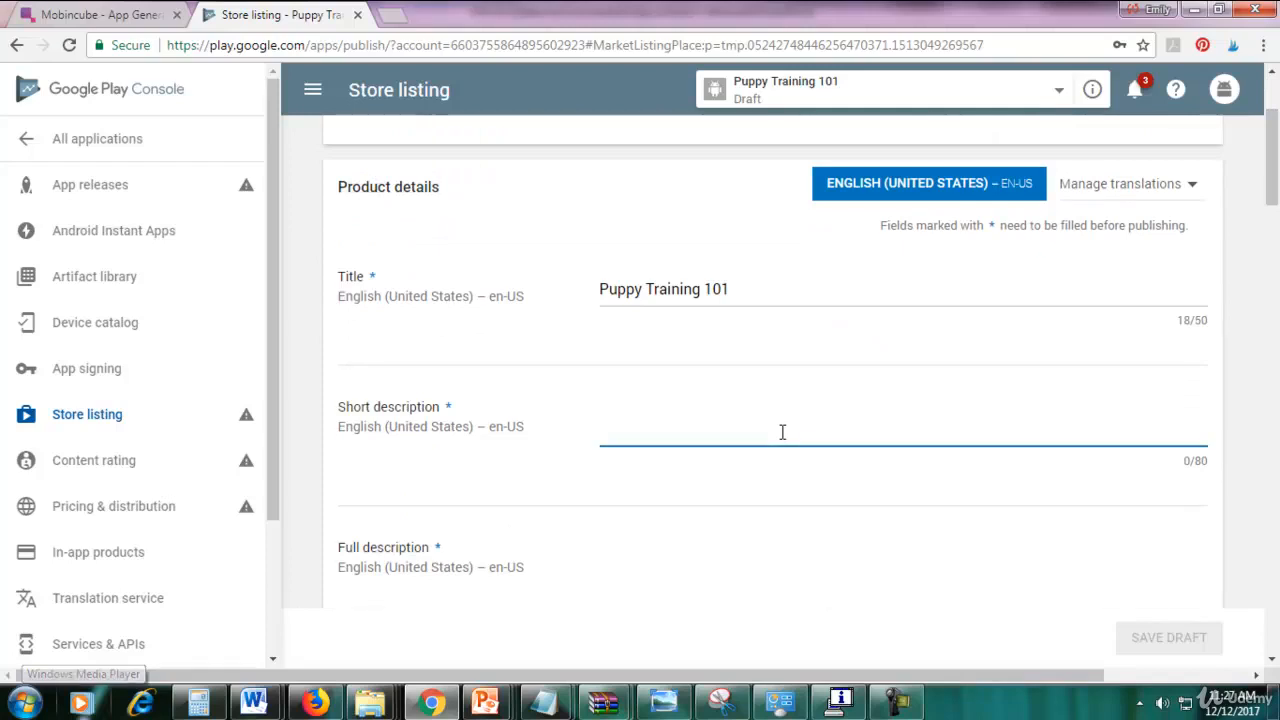
pyautogui.write('How t')
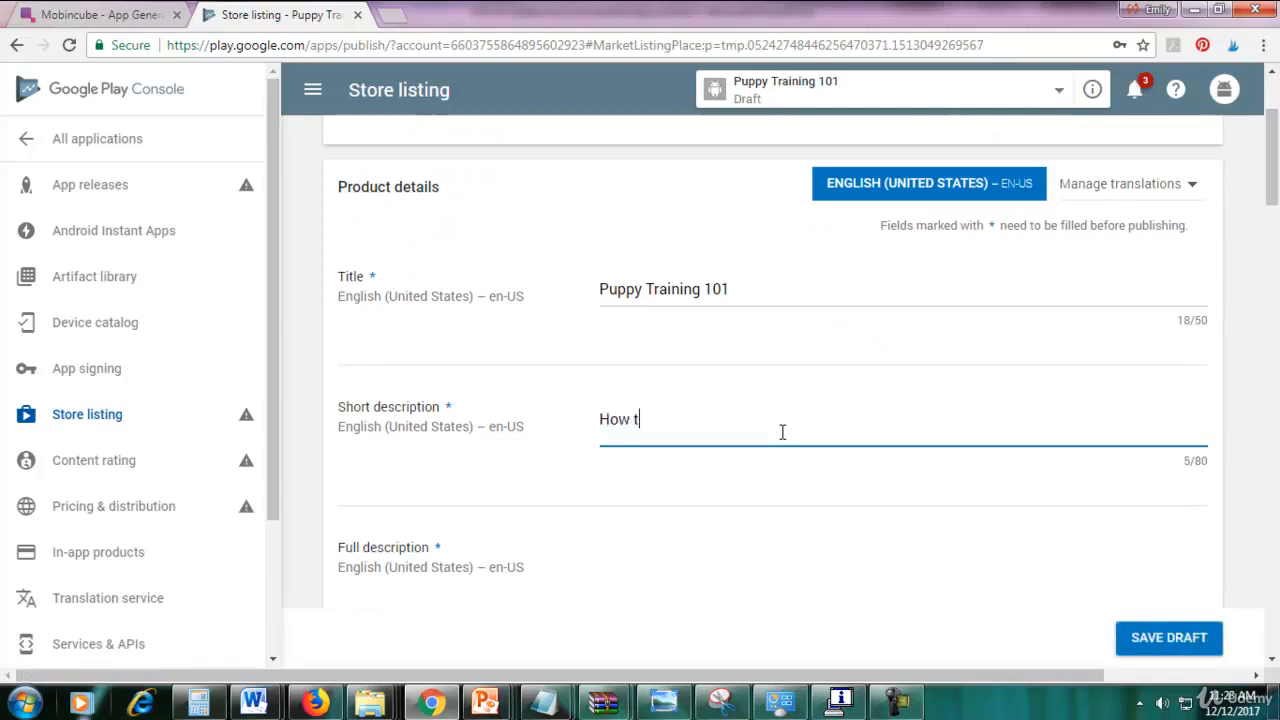
pyautogui.write('o train your pupp')
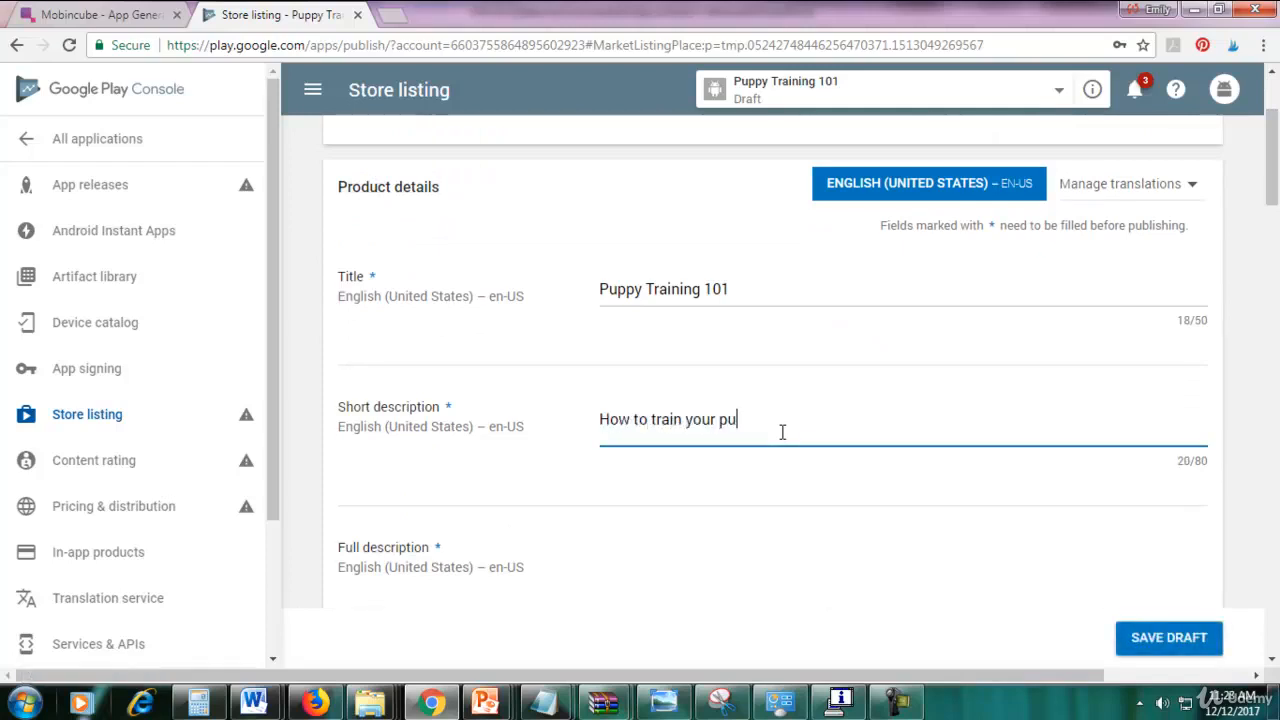
pyautogui.press('BackSpace')
pyautogui.press('BackSpace')
pyautogui.write('ppy')
pyautogui.moveTo(1273, 197); pyautogui.dragTo(1273, 243)
# Copy the Basic Dog Training text from Notepad and paste it as the full description.
pyautogui.click(794, 291)
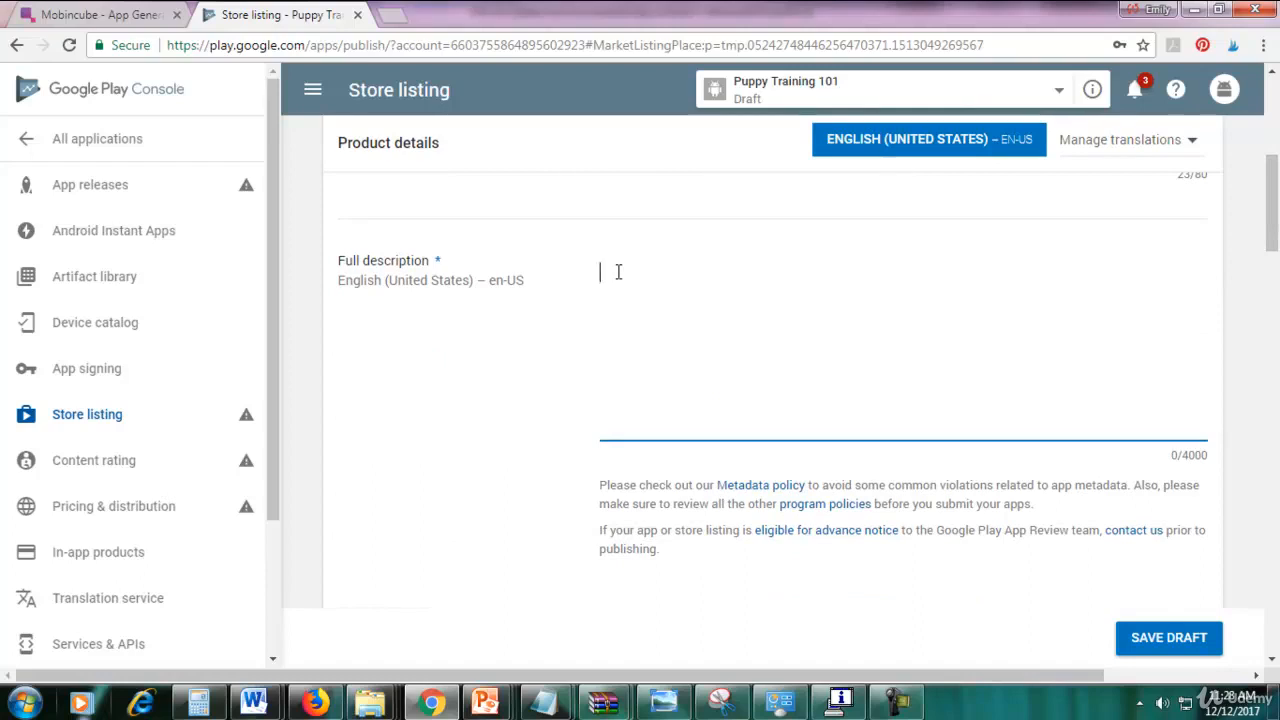
pyautogui.click(545, 703)
pyautogui.click(692, 620)
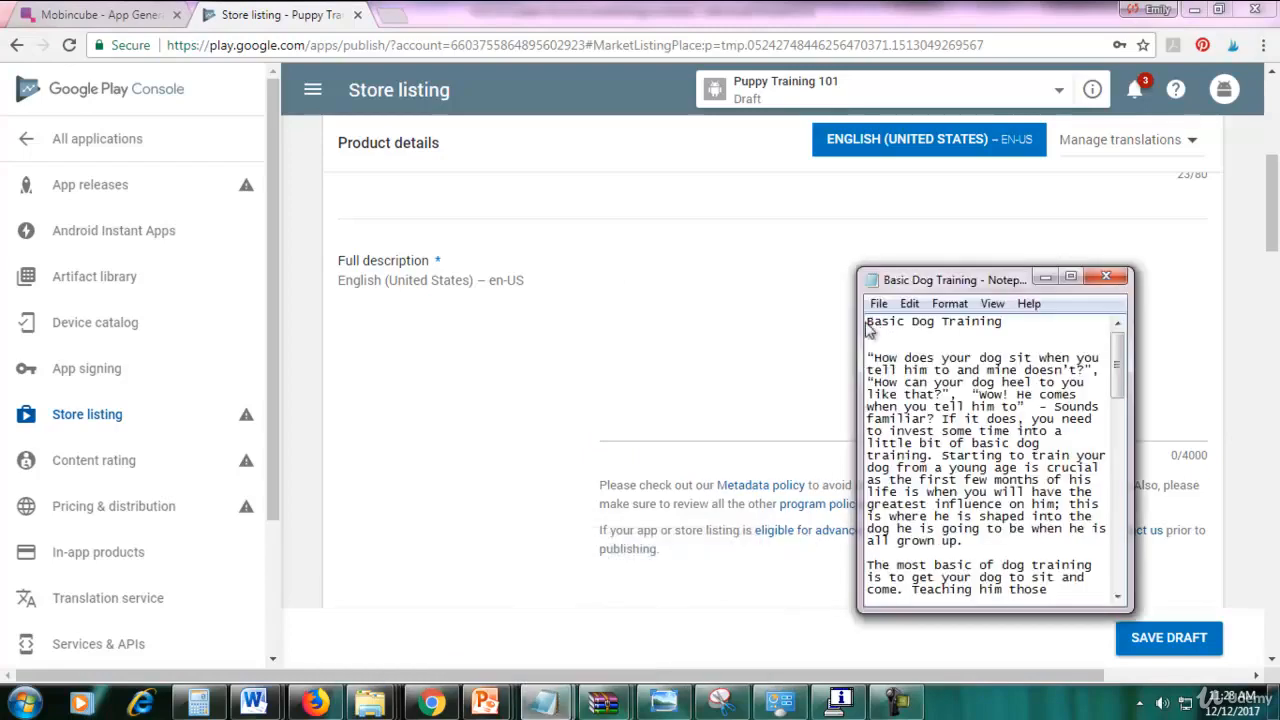
pyautogui.moveTo(869, 330); pyautogui.dragTo(1040, 410)
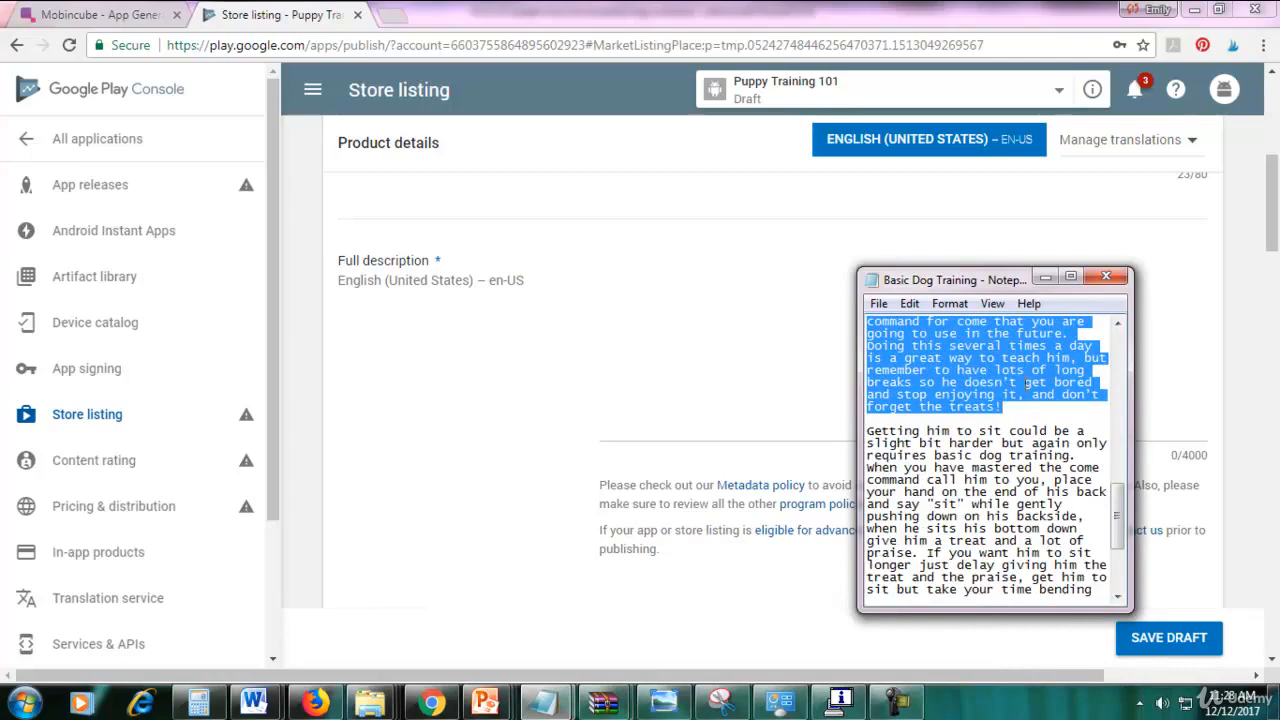
pyautogui.rightClick(1027, 383)
pyautogui.click(1063, 366)
pyautogui.click(670, 318)
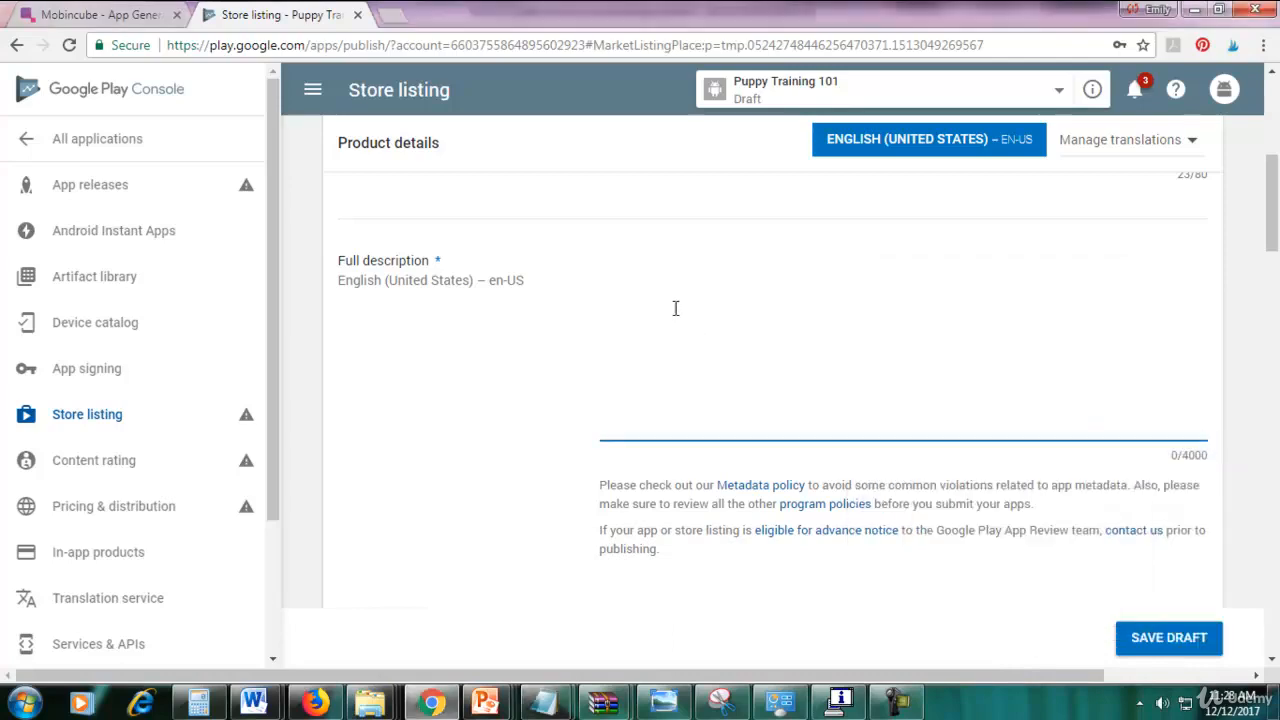
pyautogui.hotkey('ctrl', 'v')
# Scroll down to Graphic Assets and highlight the required 512 x 512 hi-res icon size.
pyautogui.scroll(5, 900, 340)
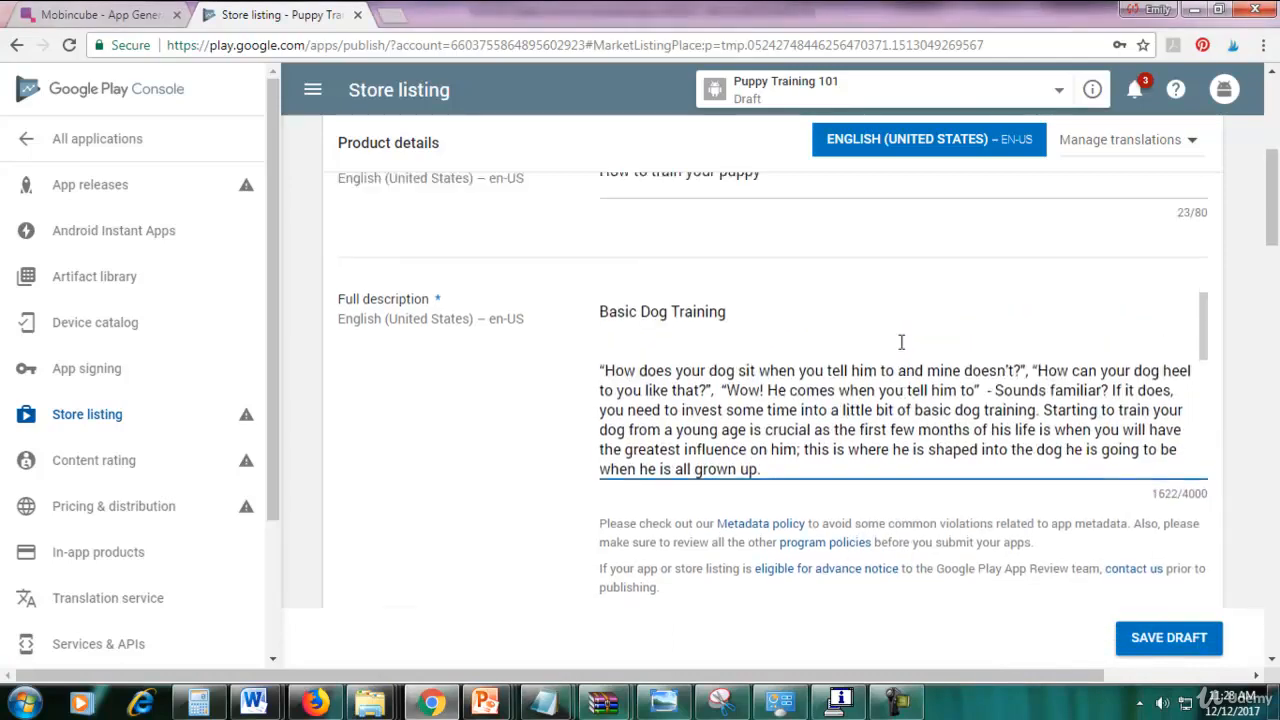
pyautogui.scroll(-12, 901, 342)
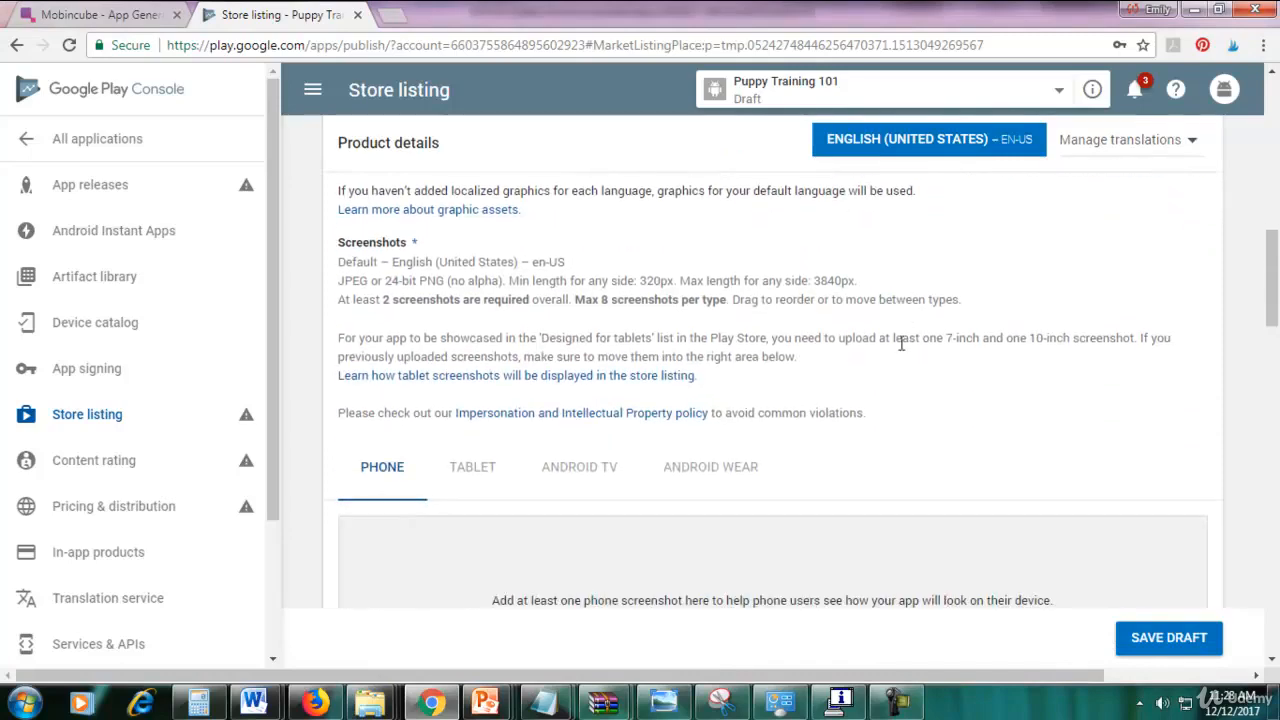
pyautogui.scroll(-2, 901, 342)
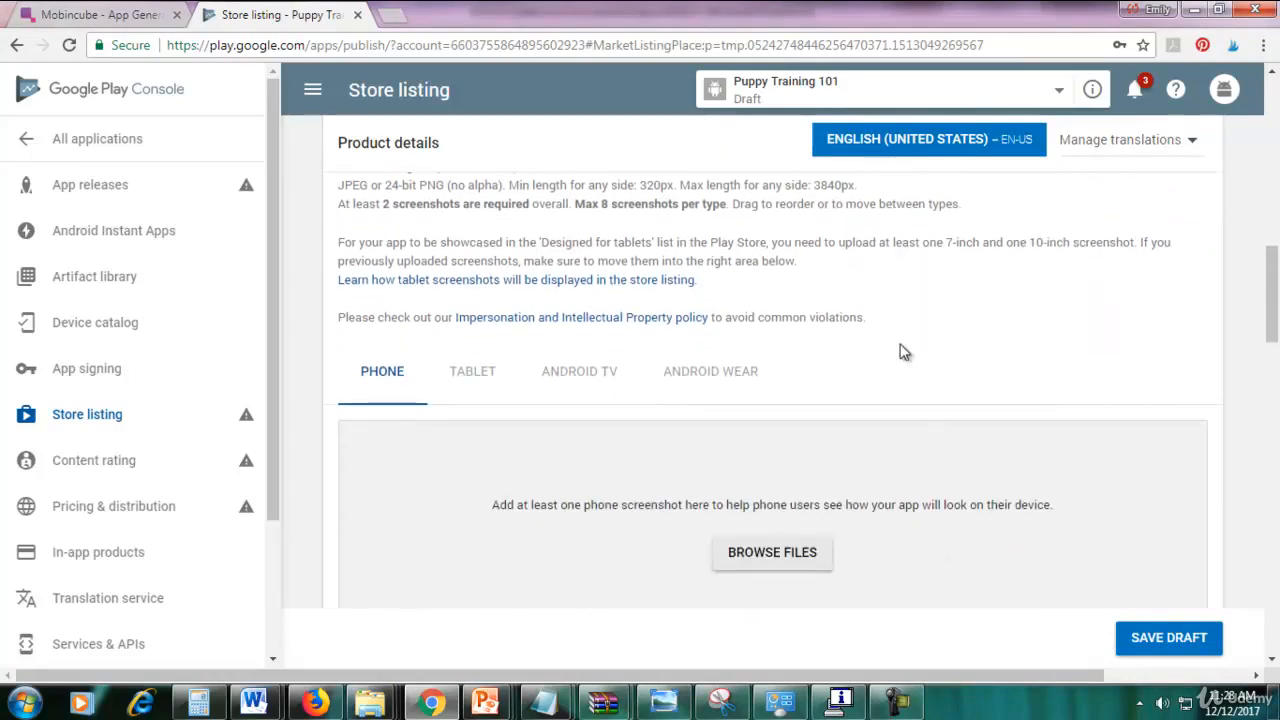
pyautogui.scroll(-5, 901, 351)
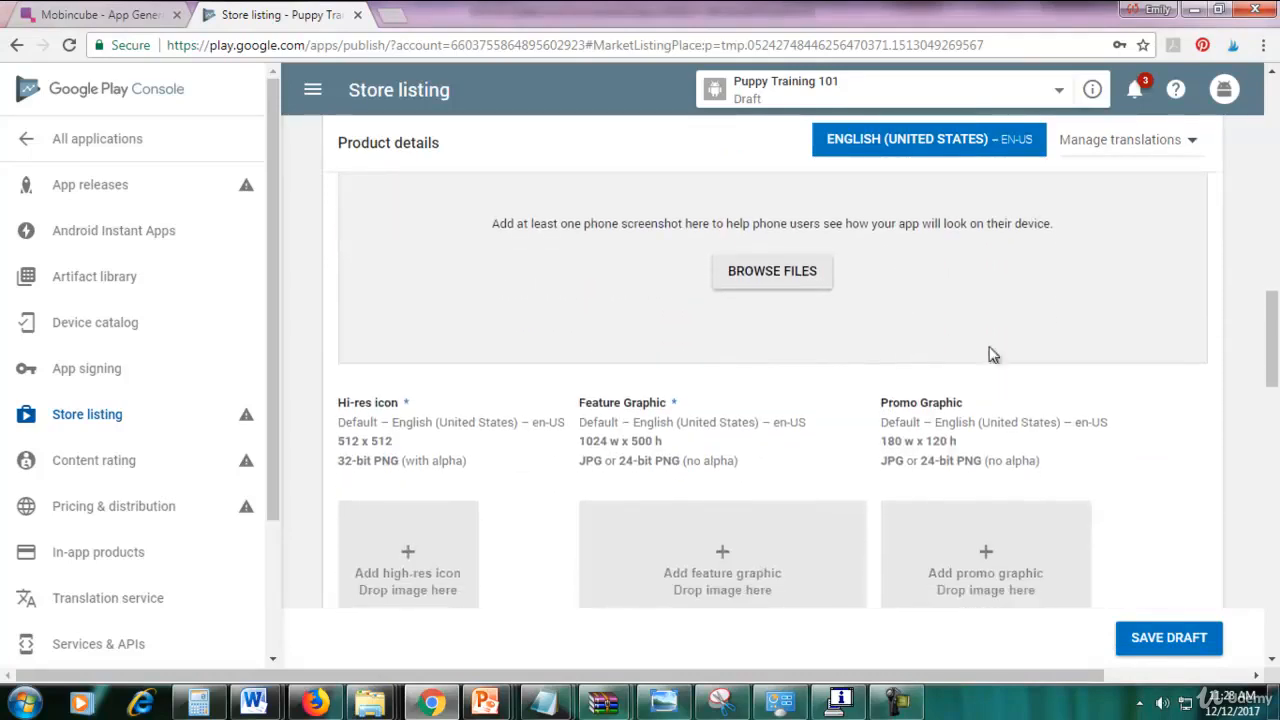
pyautogui.moveTo(1268, 337)
pyautogui.mouseDown()
pyautogui.moveTo(1273, 359)
pyautogui.moveTo(1275, 294)
pyautogui.moveTo(1275, 356)
pyautogui.mouseUp()
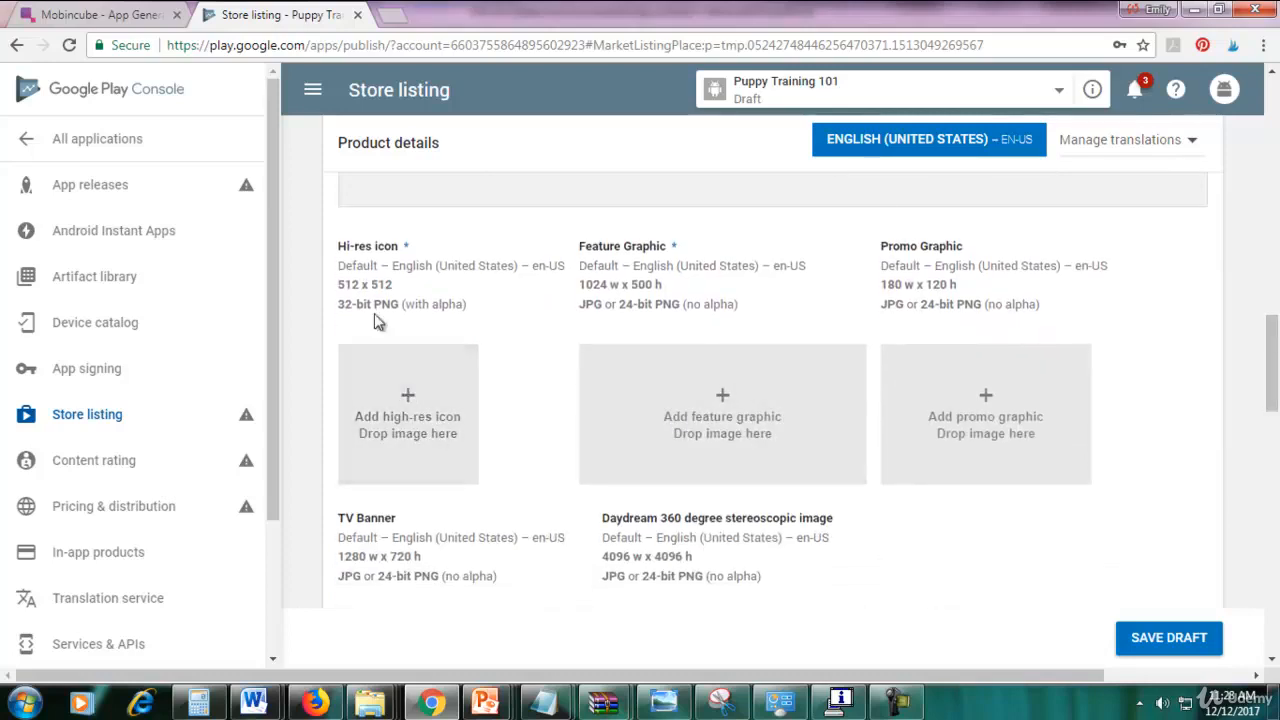
pyautogui.moveTo(342, 284); pyautogui.dragTo(395, 286)
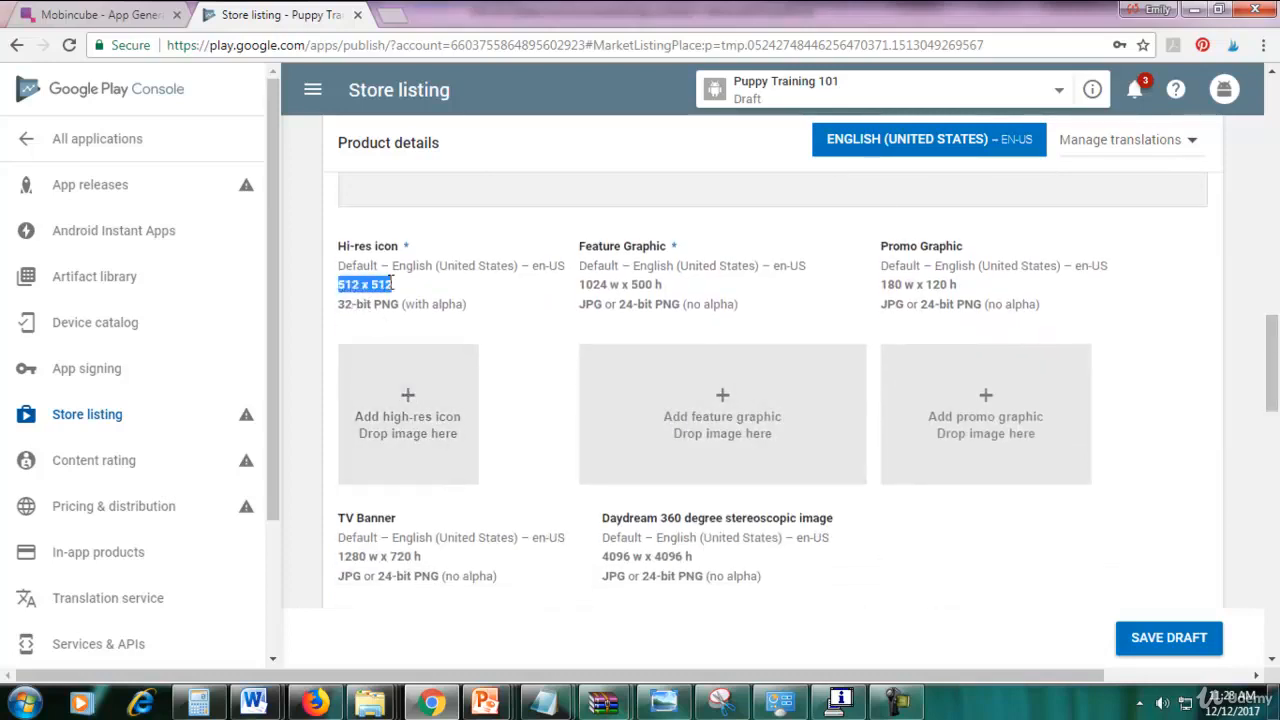
pyautogui.click(415, 290)
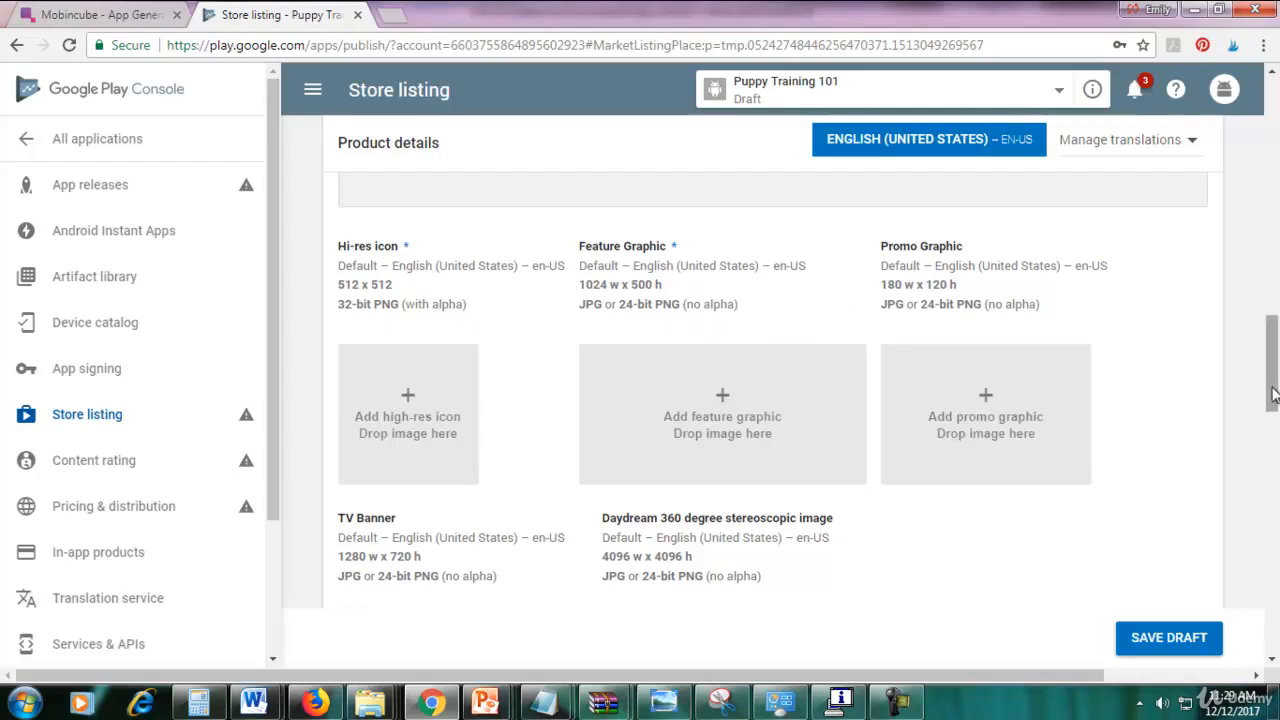
pyautogui.scroll(-4, 1248, 374)
pyautogui.scroll(10, 1272, 250)
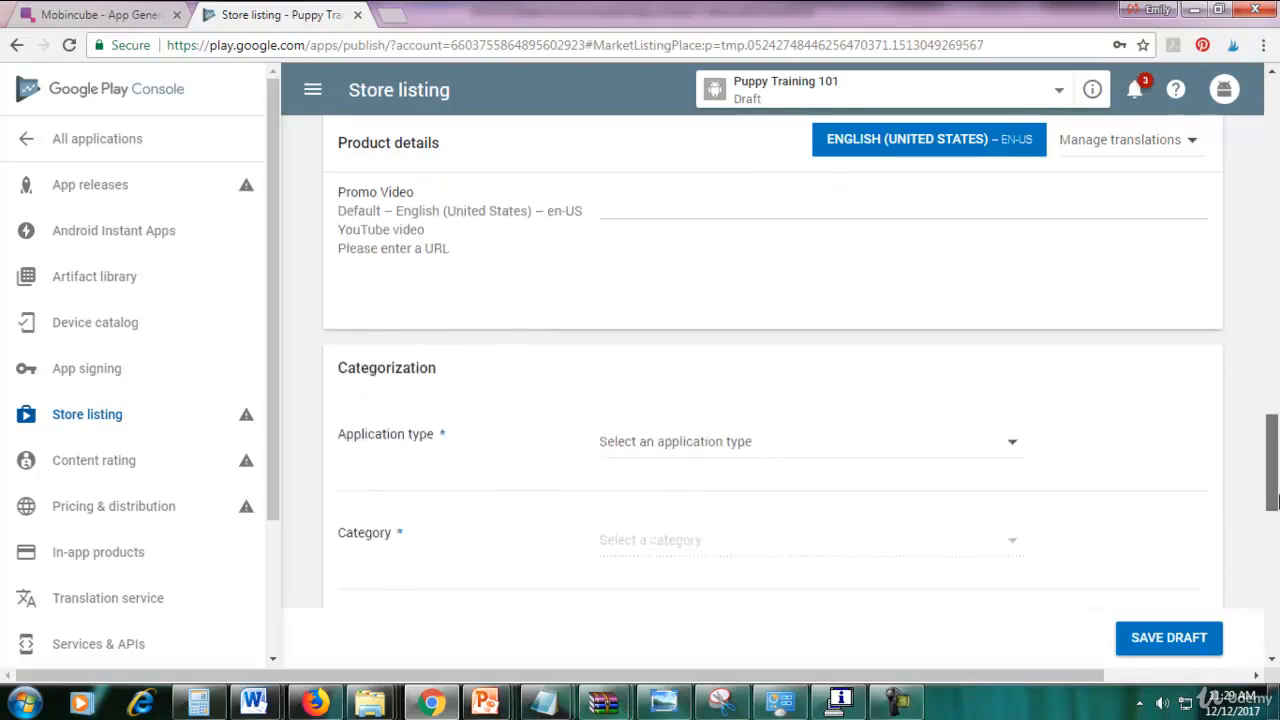
pyautogui.moveTo(1274, 250); pyautogui.dragTo(1274, 366)
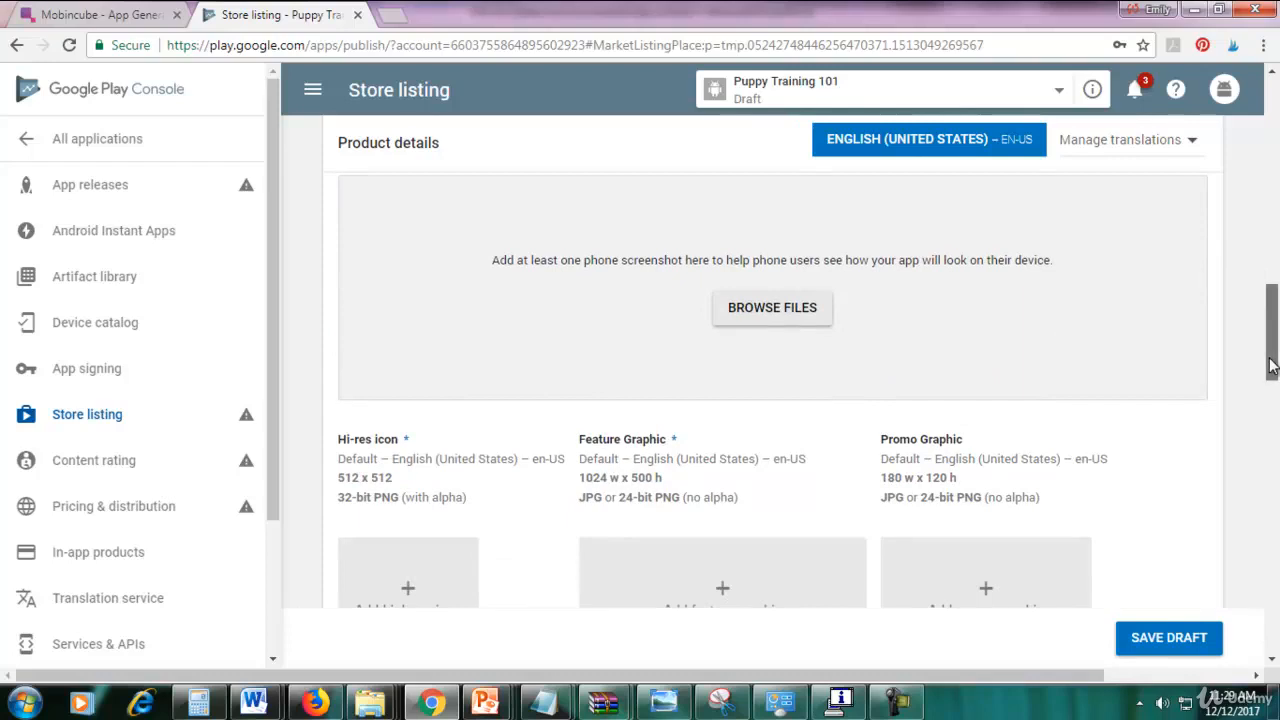
pyautogui.moveTo(1272, 366); pyautogui.dragTo(1272, 385)
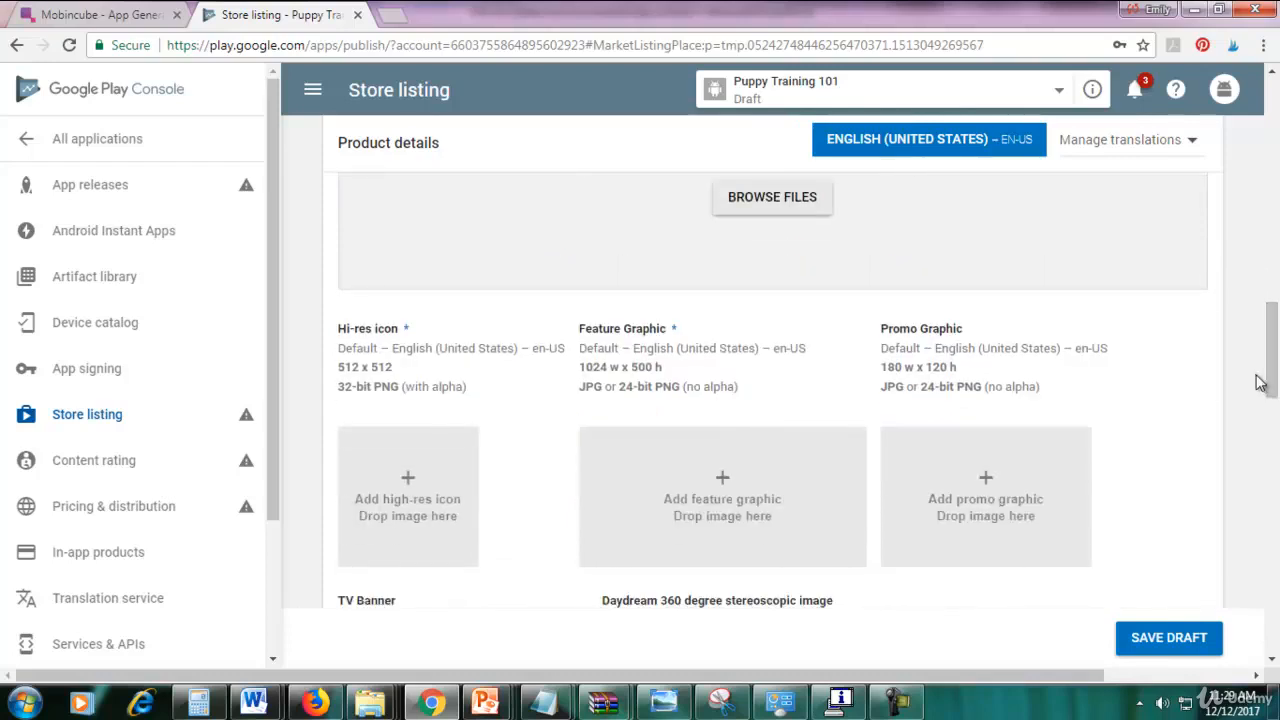
pyautogui.moveTo(1271, 381)
pyautogui.mouseDown()
pyautogui.moveTo(1272, 436)
pyautogui.moveTo(1272, 368)
pyautogui.mouseUp()
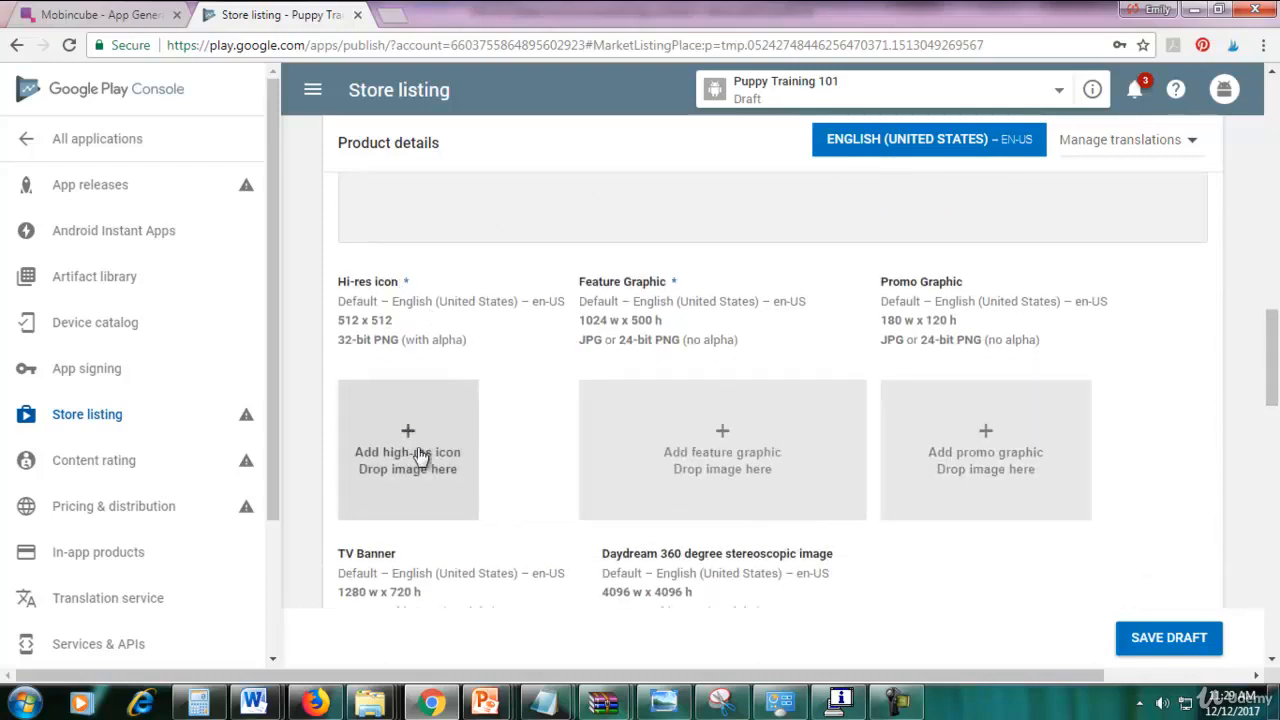
# Upload the pug icon from the PUPPY TRAINING GRAPHICS folder as the hi-res icon.
pyautogui.click(409, 480)
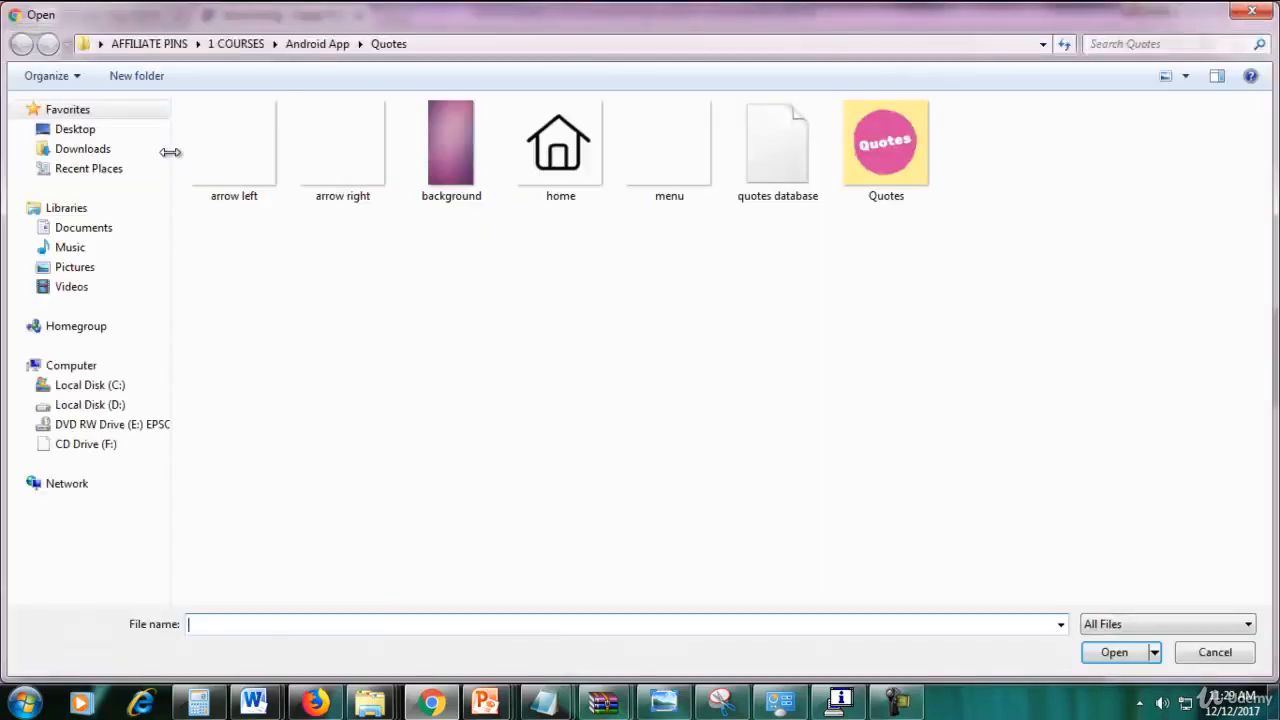
pyautogui.click(312, 45)
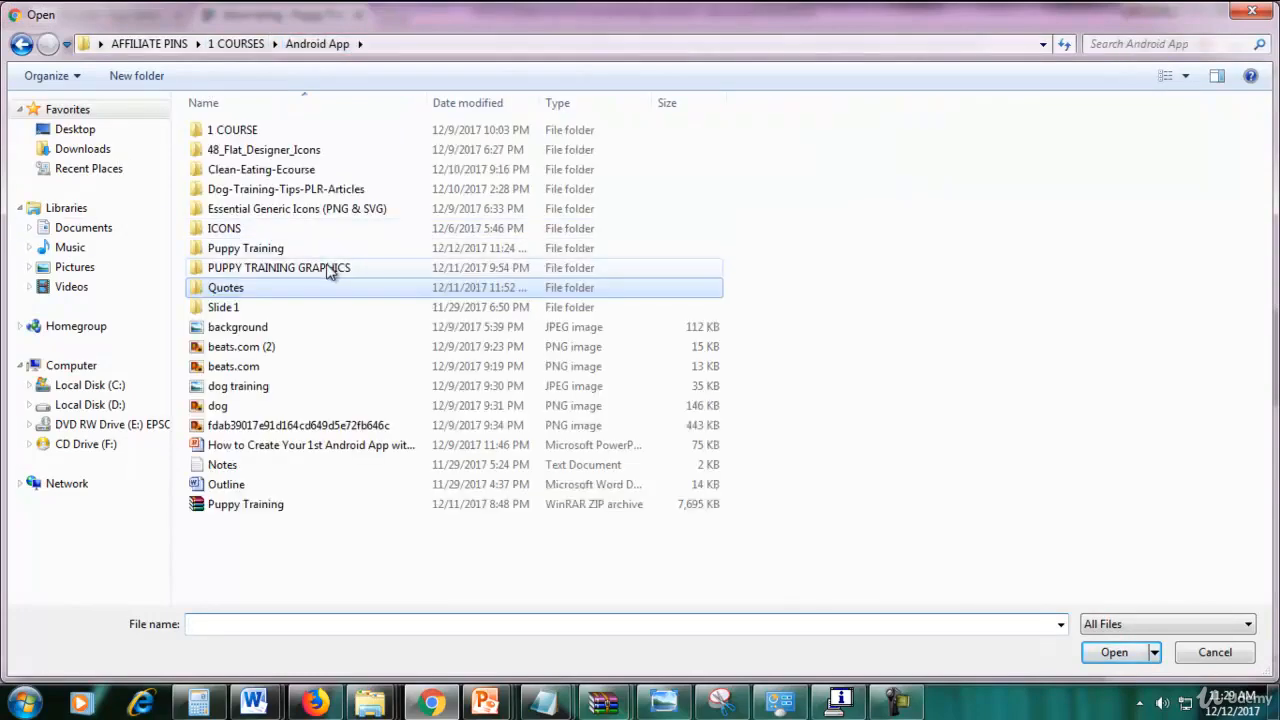
pyautogui.doubleClick(330, 268)
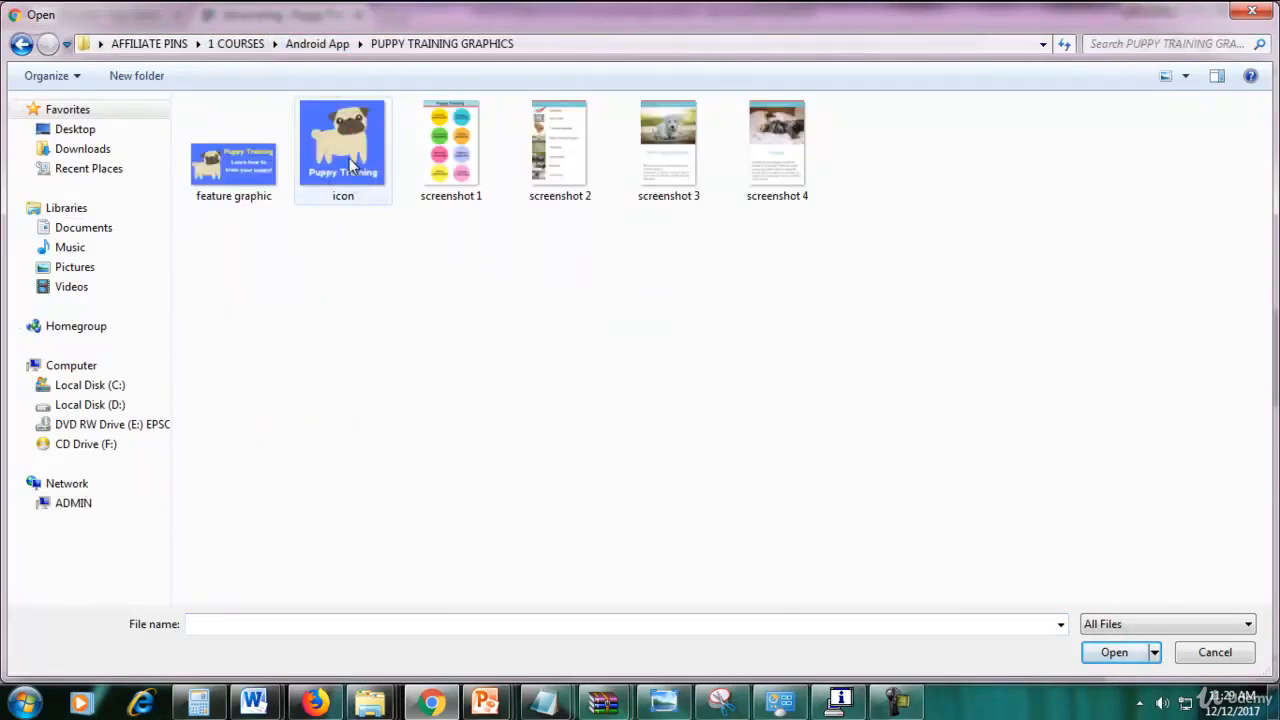
pyautogui.doubleClick(316, 175)
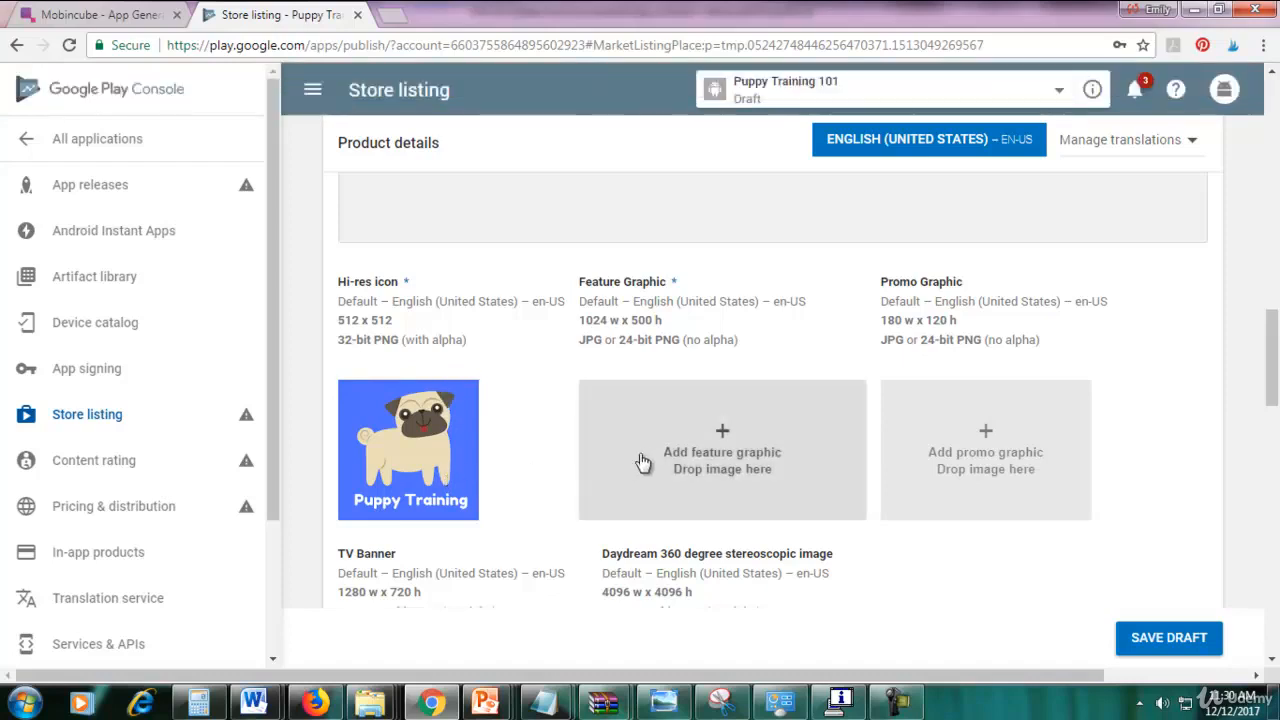
# Upload the feature graphic image as the listing's feature graphic.
pyautogui.click(746, 414)
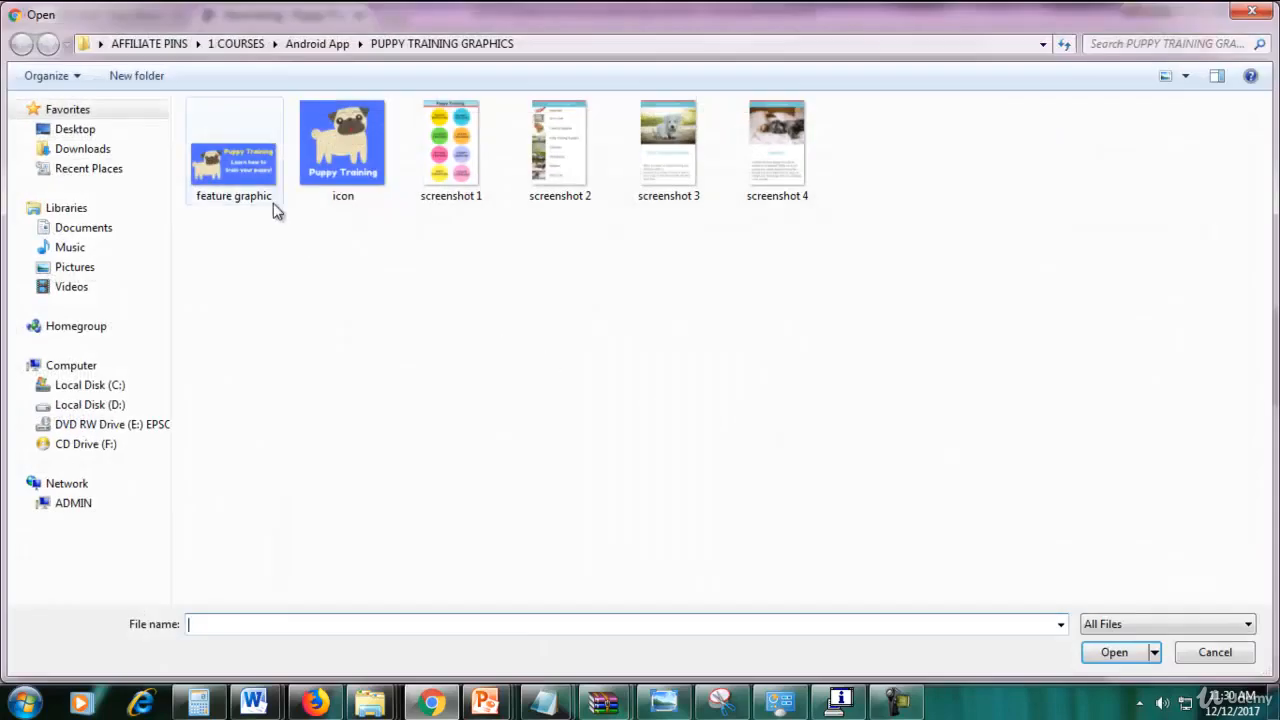
pyautogui.doubleClick(238, 192)
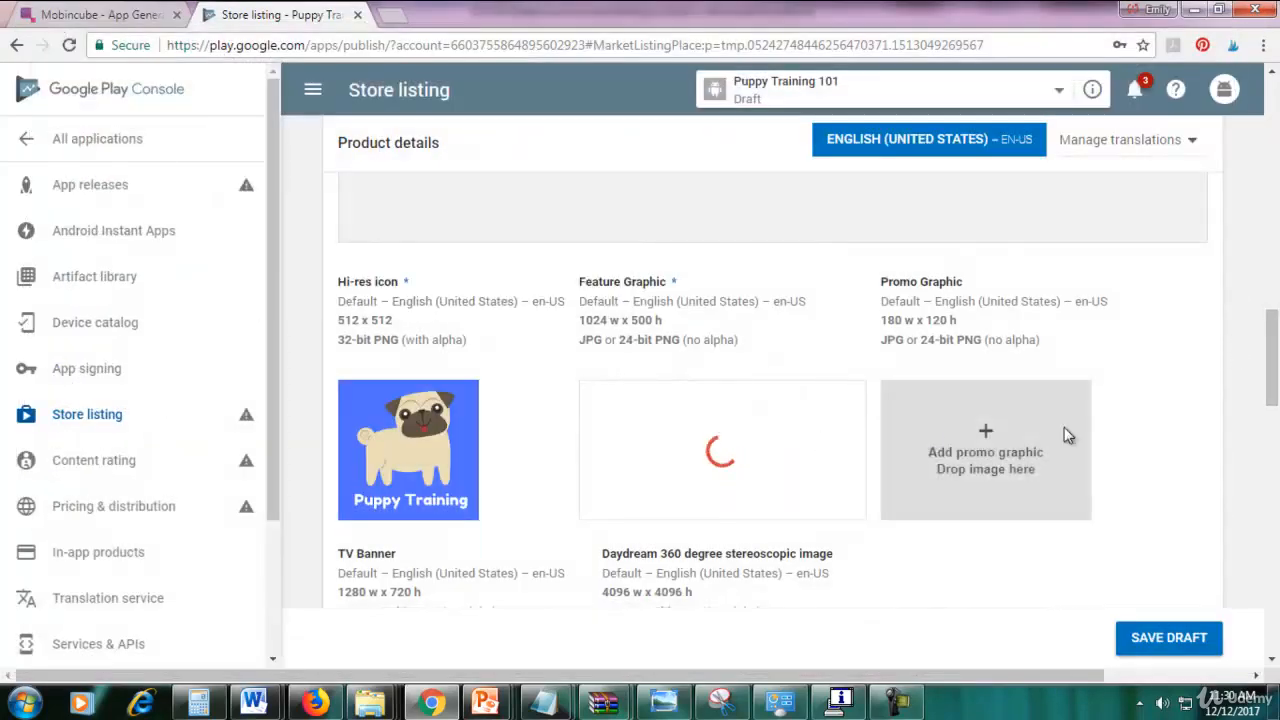
pyautogui.moveTo(1273, 380); pyautogui.dragTo(1268, 290)
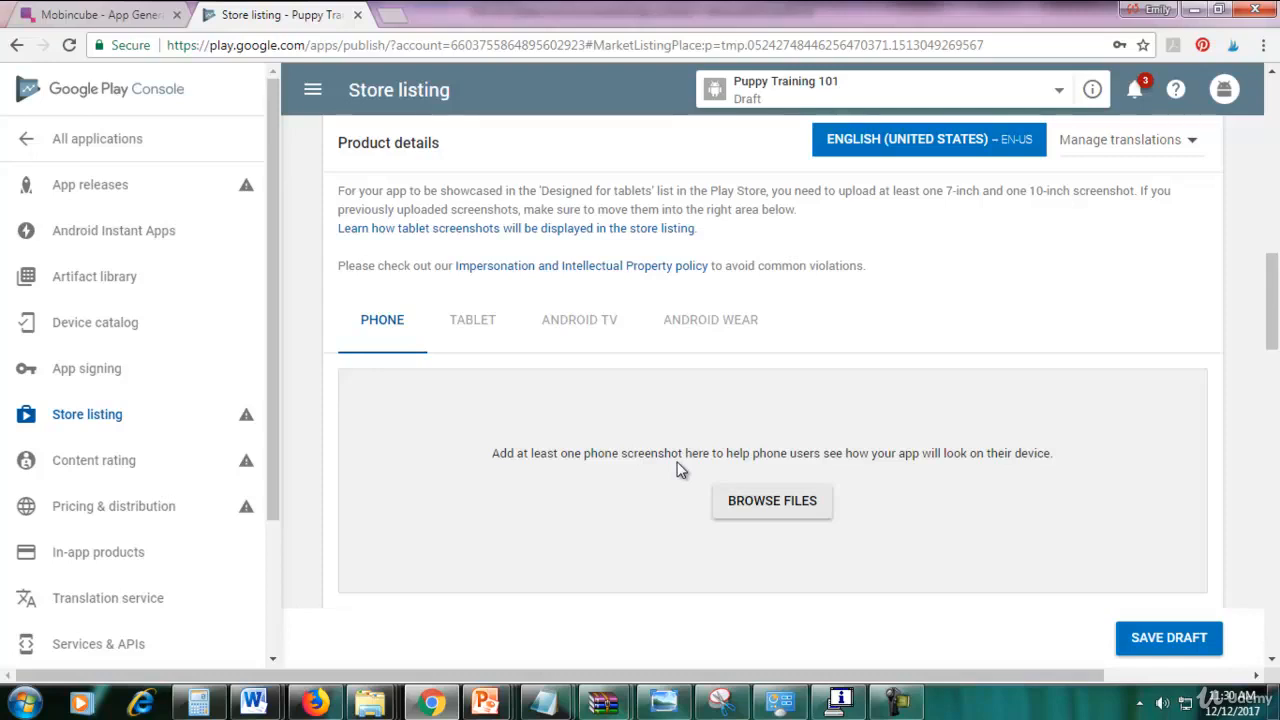
# Upload screenshots 1, 2, 3 and 4 as phone screenshots.
pyautogui.click(786, 505)
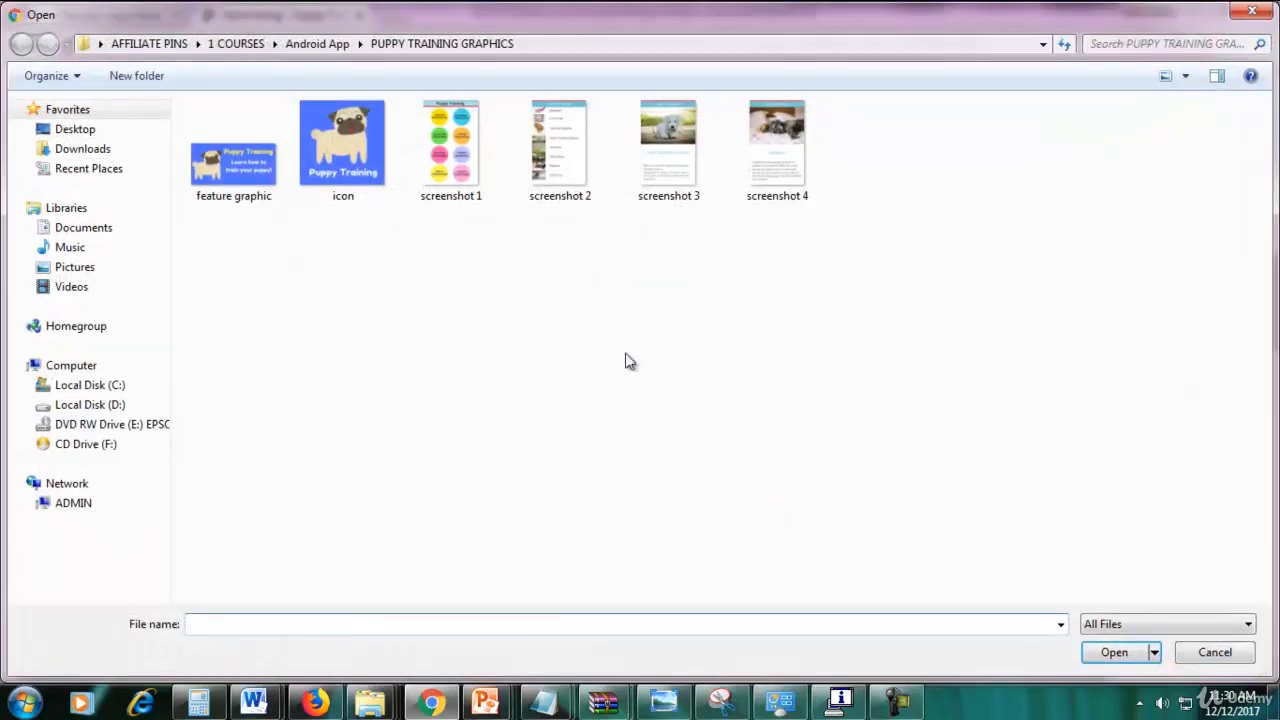
pyautogui.doubleClick(459, 190)
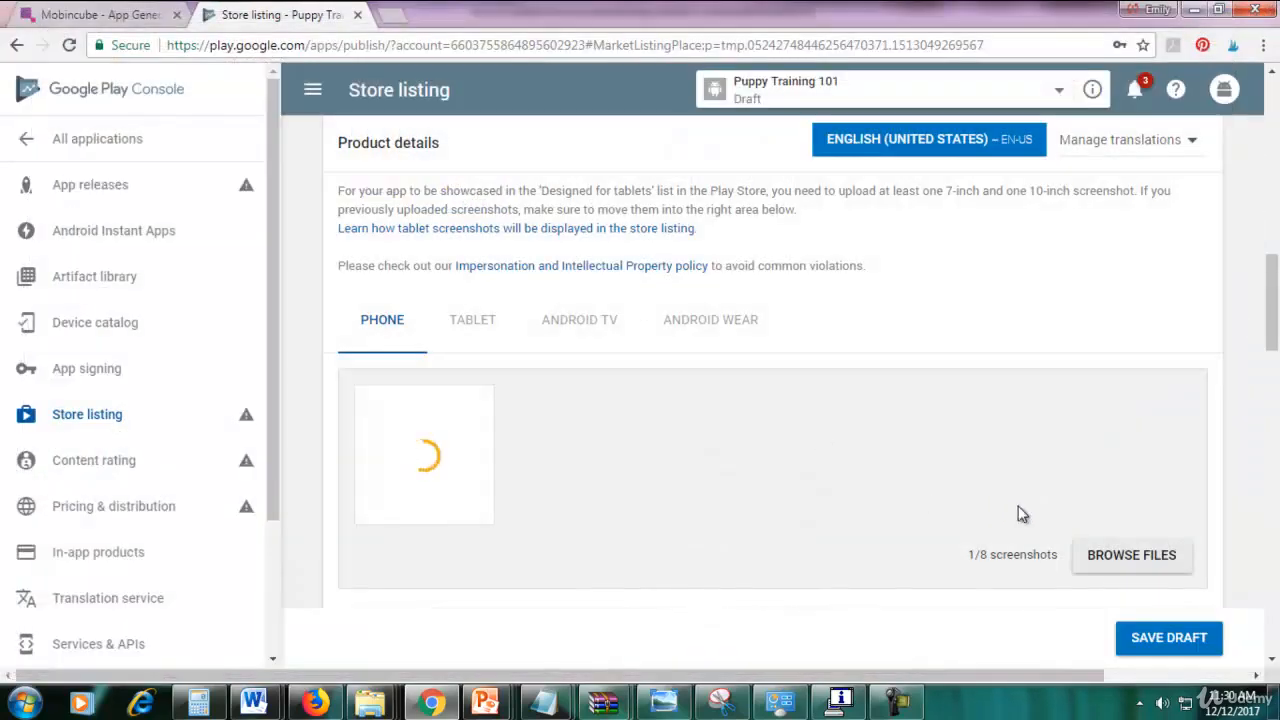
pyautogui.click(1110, 558)
pyautogui.doubleClick(560, 150)
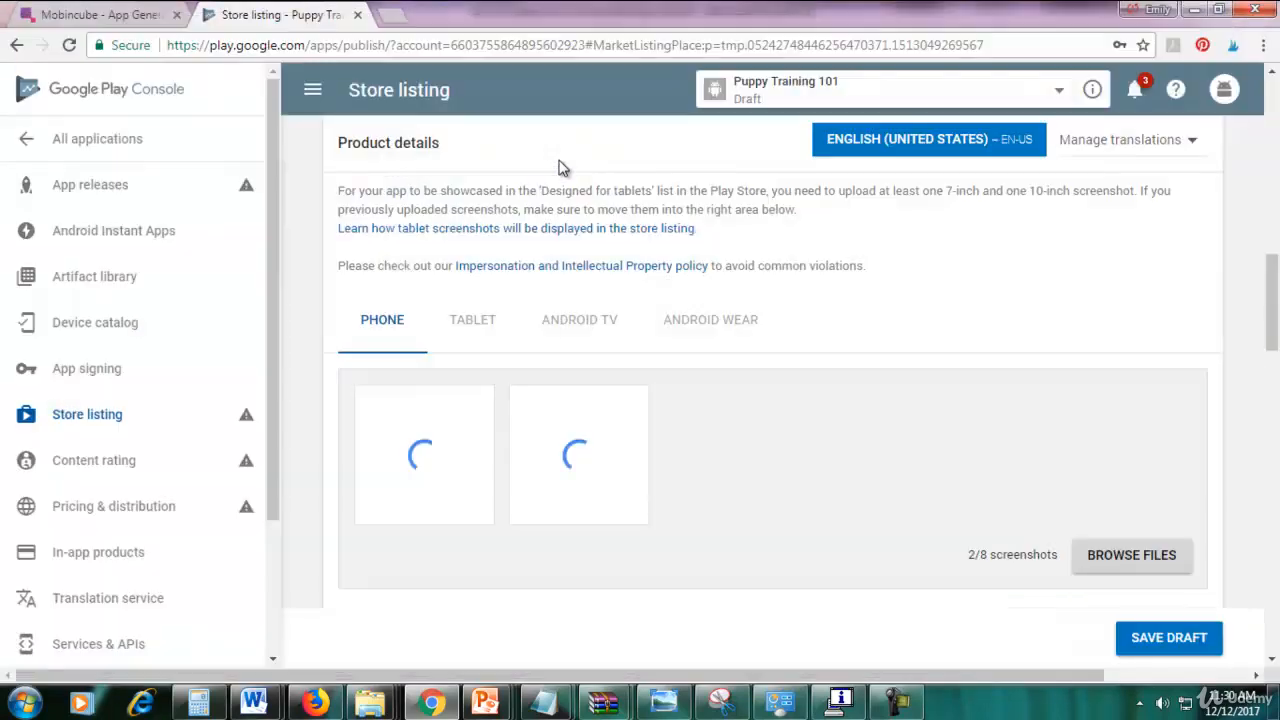
pyautogui.click(1138, 554)
pyautogui.doubleClick(690, 190)
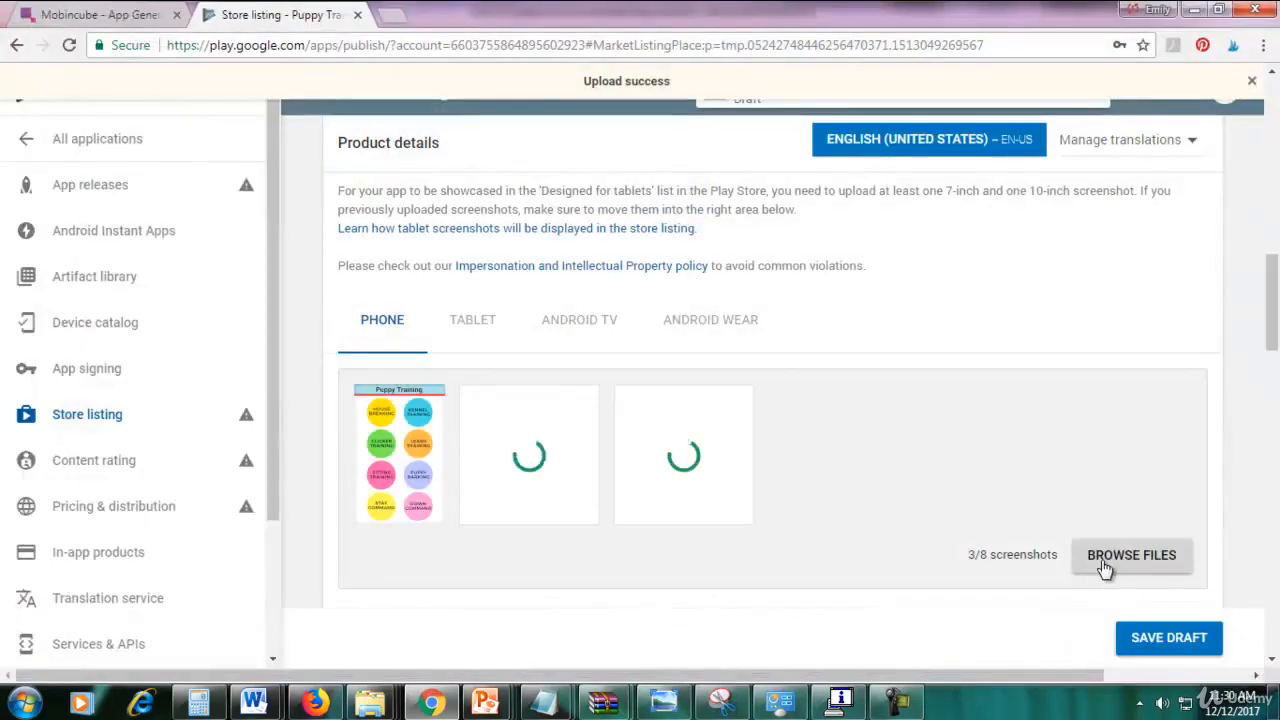
pyautogui.click(1108, 560)
pyautogui.doubleClick(768, 192)
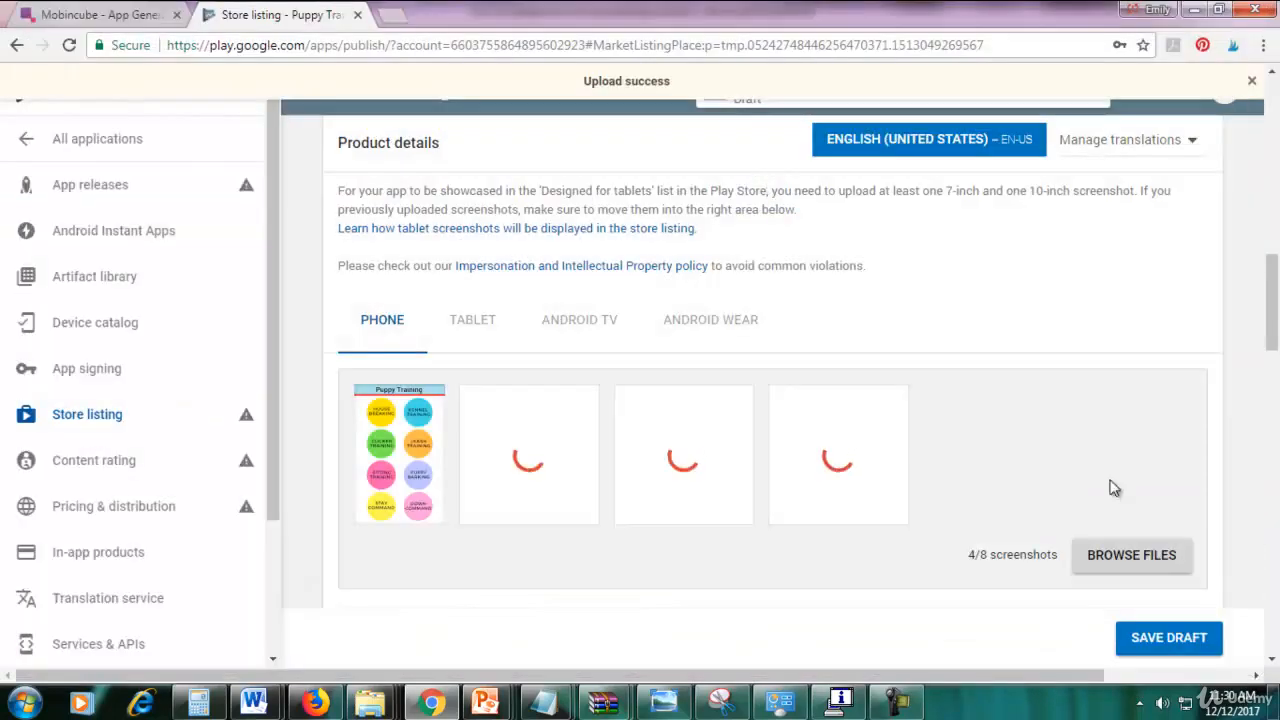
# Open the feature graphic from PUPPY TRAINING GRAPHICS in Windows Photo Viewer.
pyautogui.moveTo(370, 703)
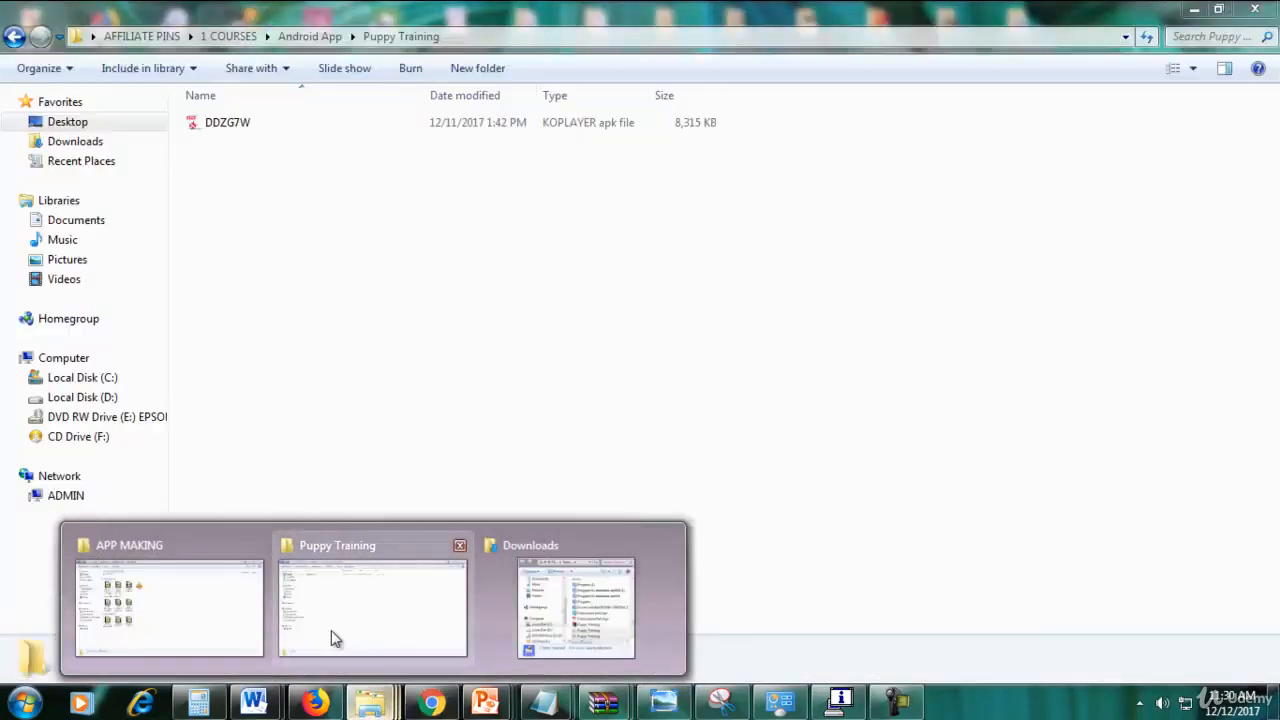
pyautogui.click(331, 630)
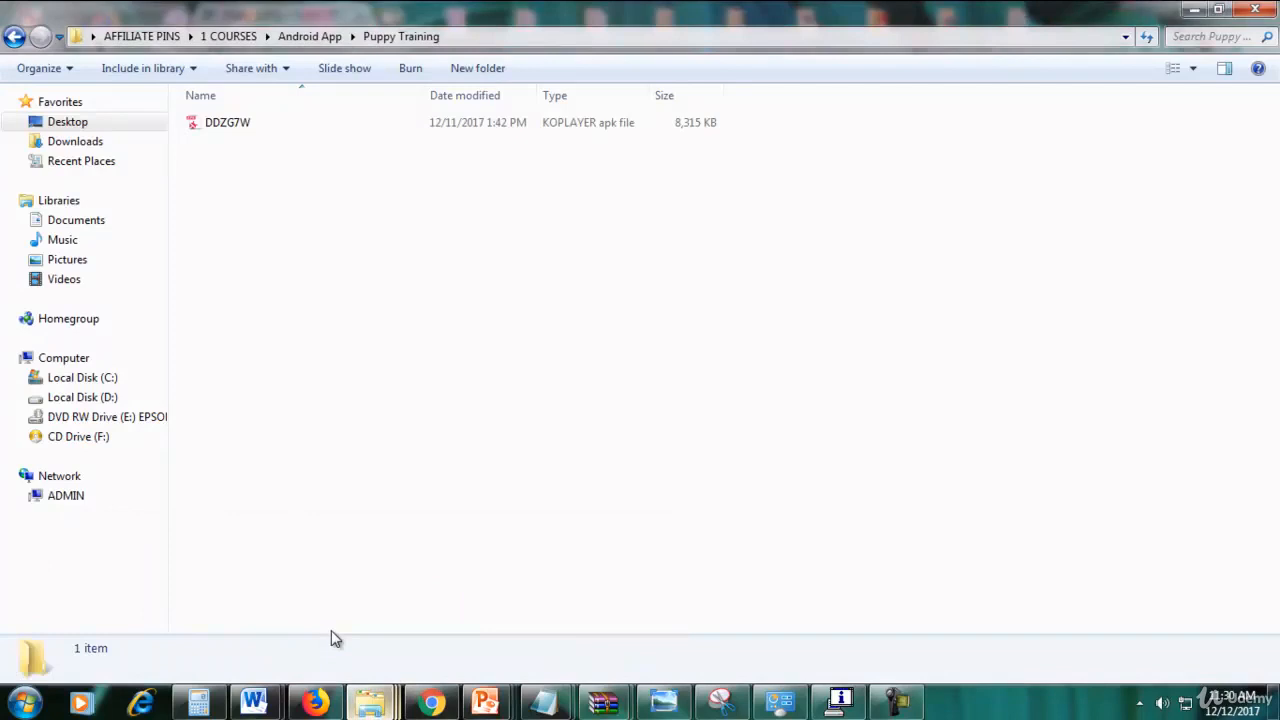
pyautogui.click(302, 37)
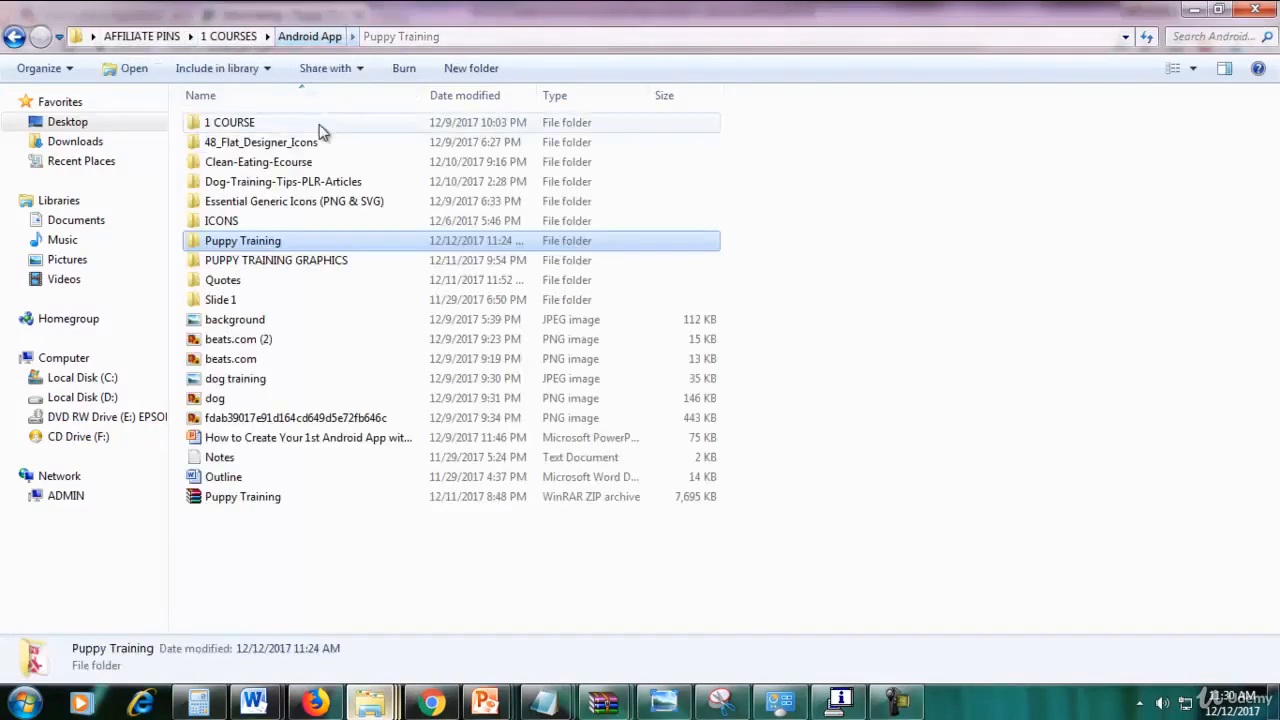
pyautogui.click(275, 258)
pyautogui.doubleClick(275, 258)
pyautogui.click(224, 180)
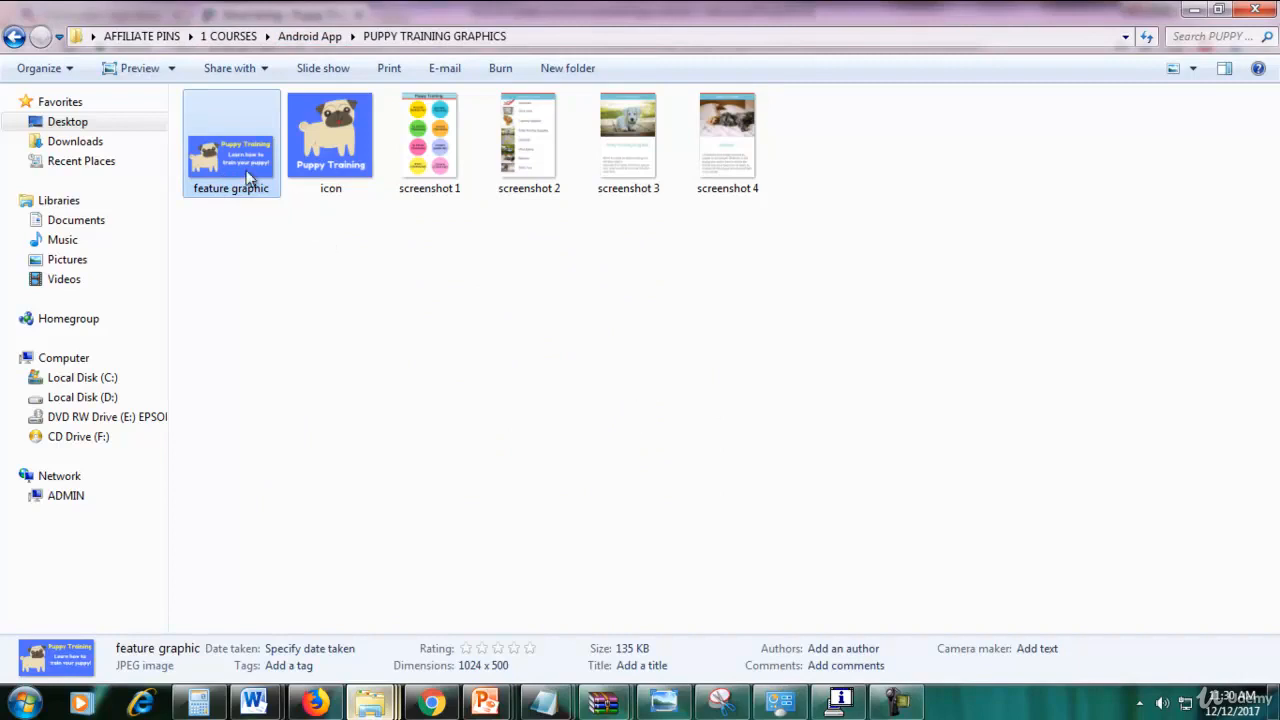
pyautogui.doubleClick(250, 178)
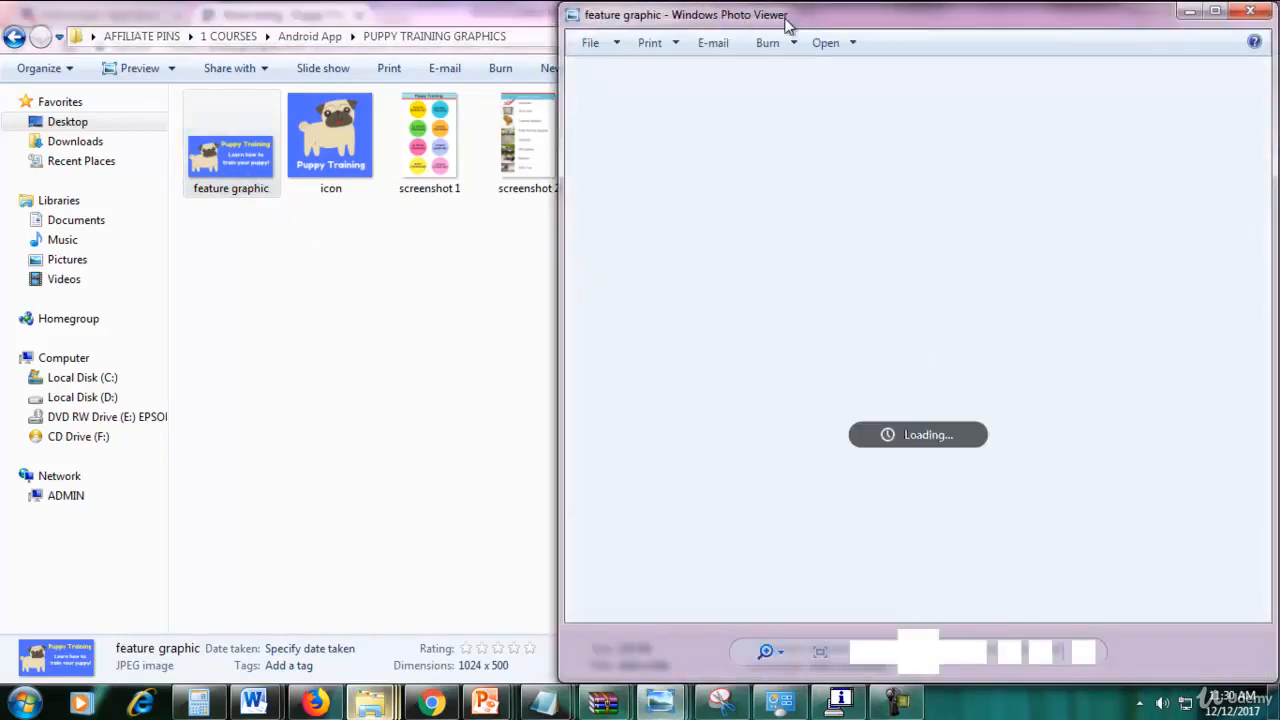
pyautogui.moveTo(935, 17); pyautogui.dragTo(675, 22)
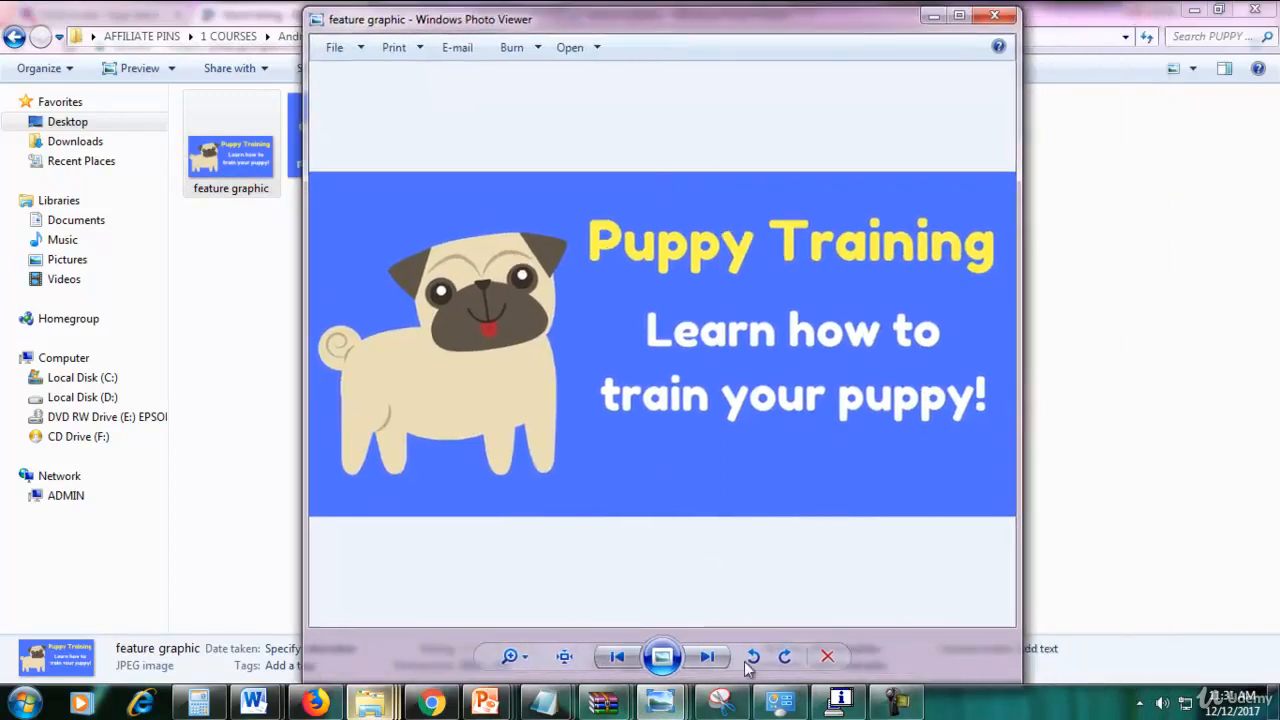
# Page through the icon and app screenshots, then return to the Play Console store listing.
pyautogui.click(707, 657)
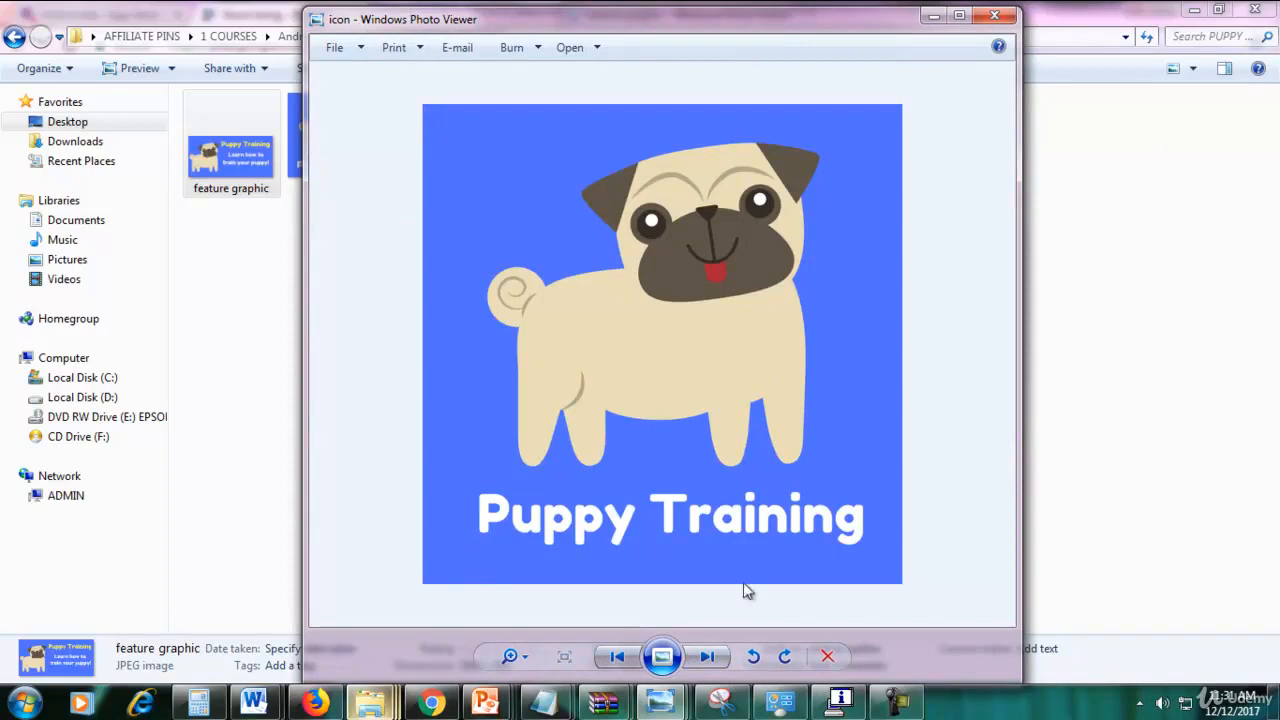
pyautogui.click(707, 657)
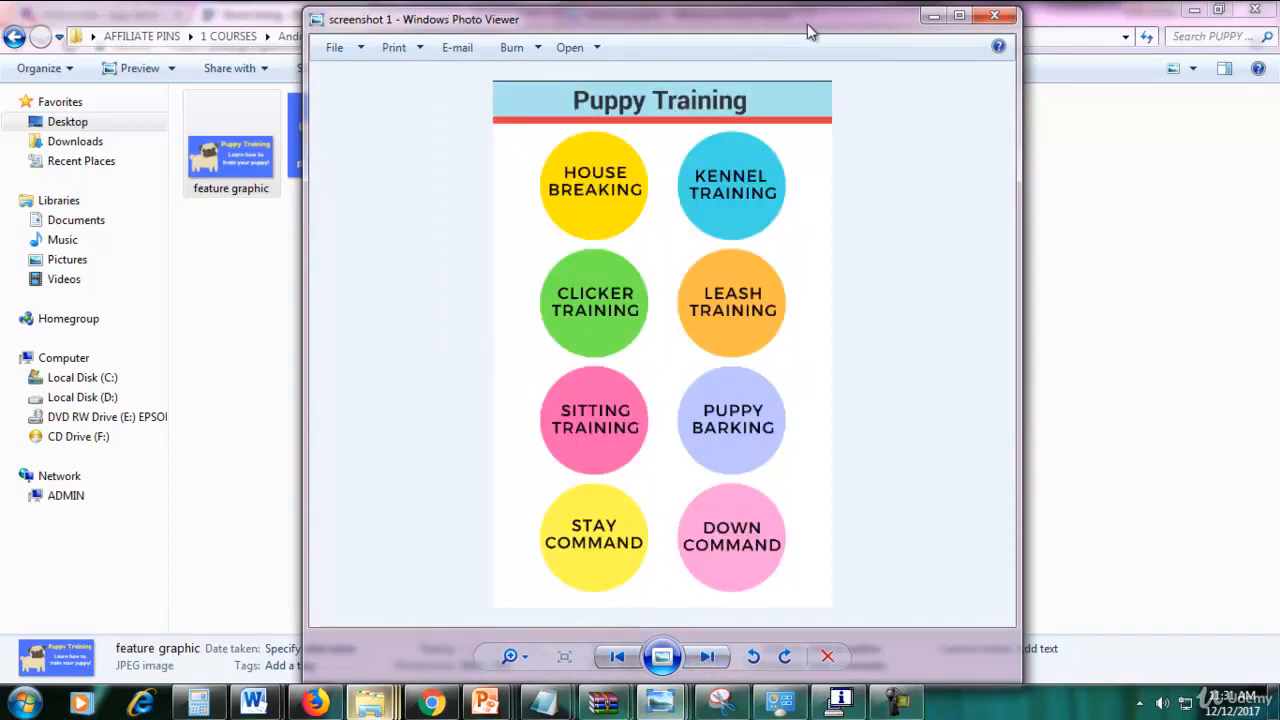
pyautogui.moveTo(810, 32)
pyautogui.mouseDown()
pyautogui.moveTo(806, 15)
pyautogui.moveTo(808, 27)
pyautogui.mouseUp()
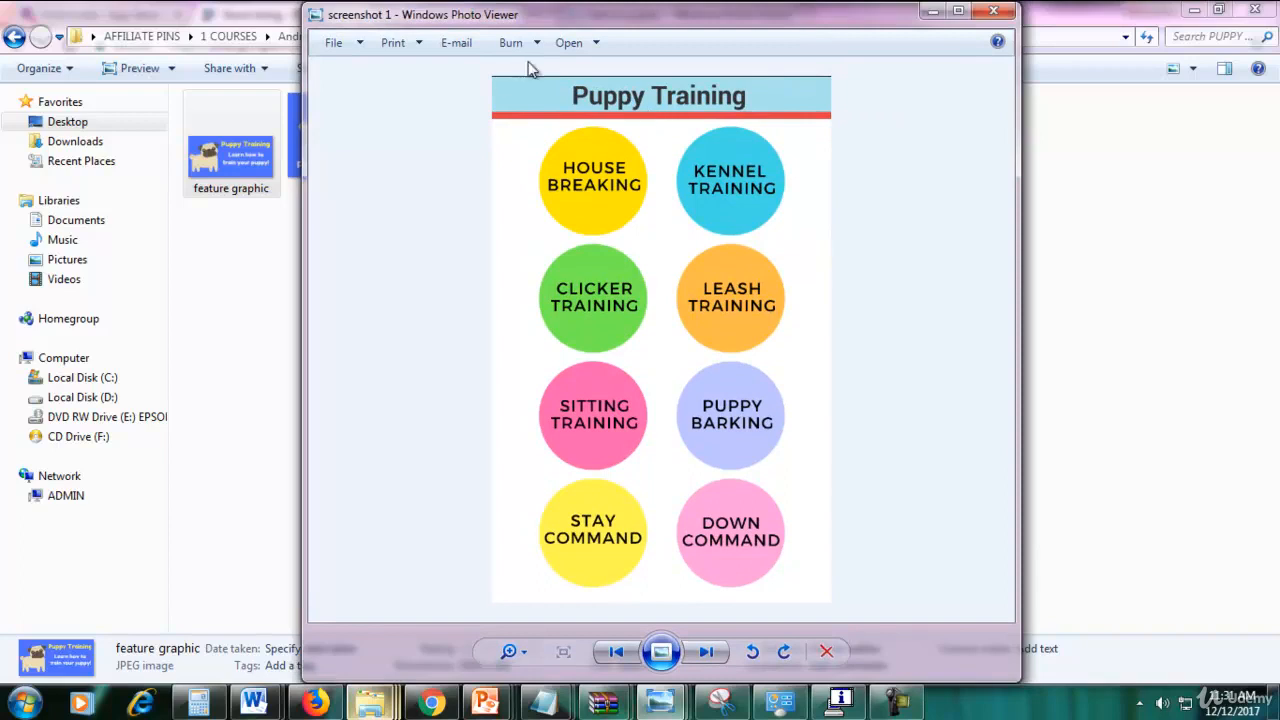
pyautogui.click(706, 655)
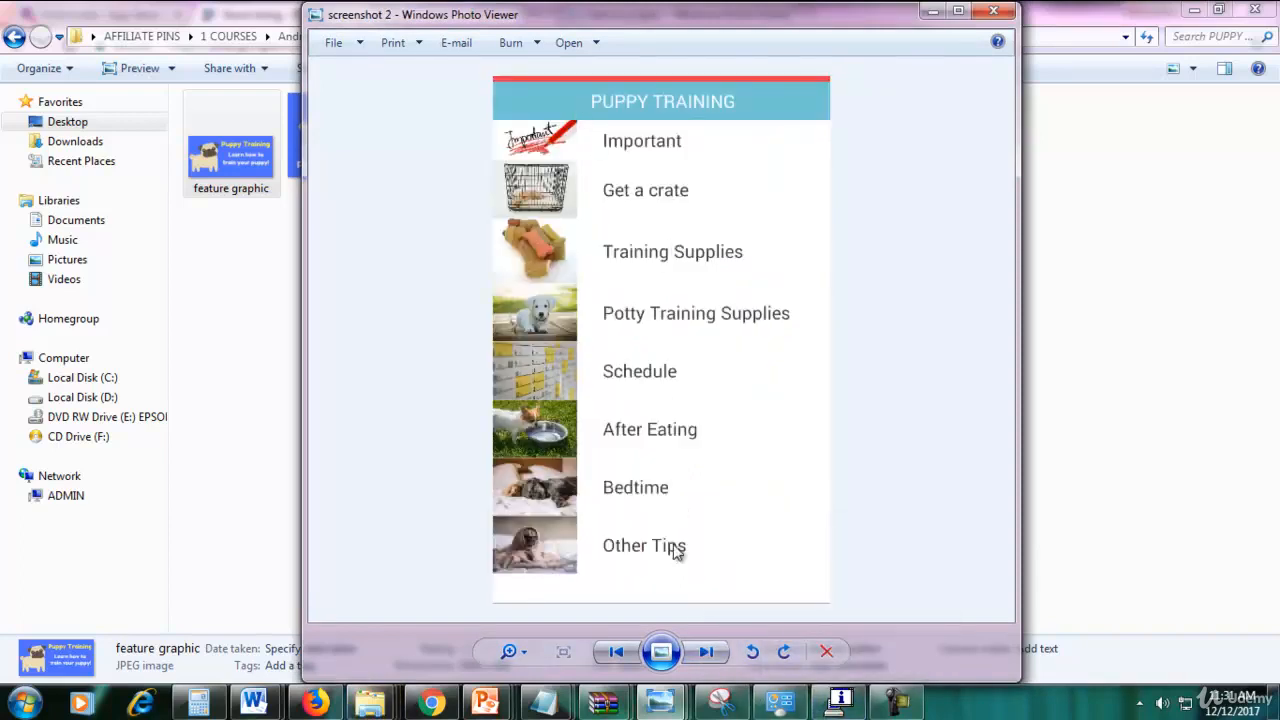
pyautogui.click(706, 652)
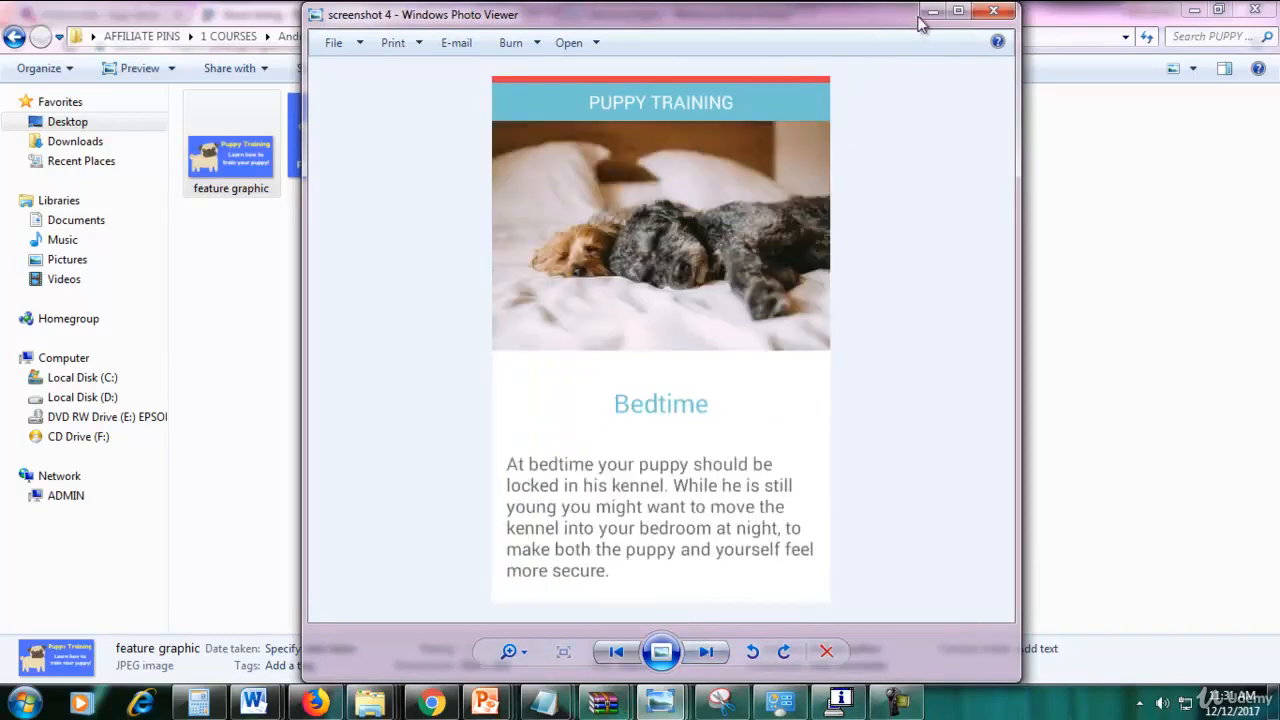
pyautogui.click(930, 12)
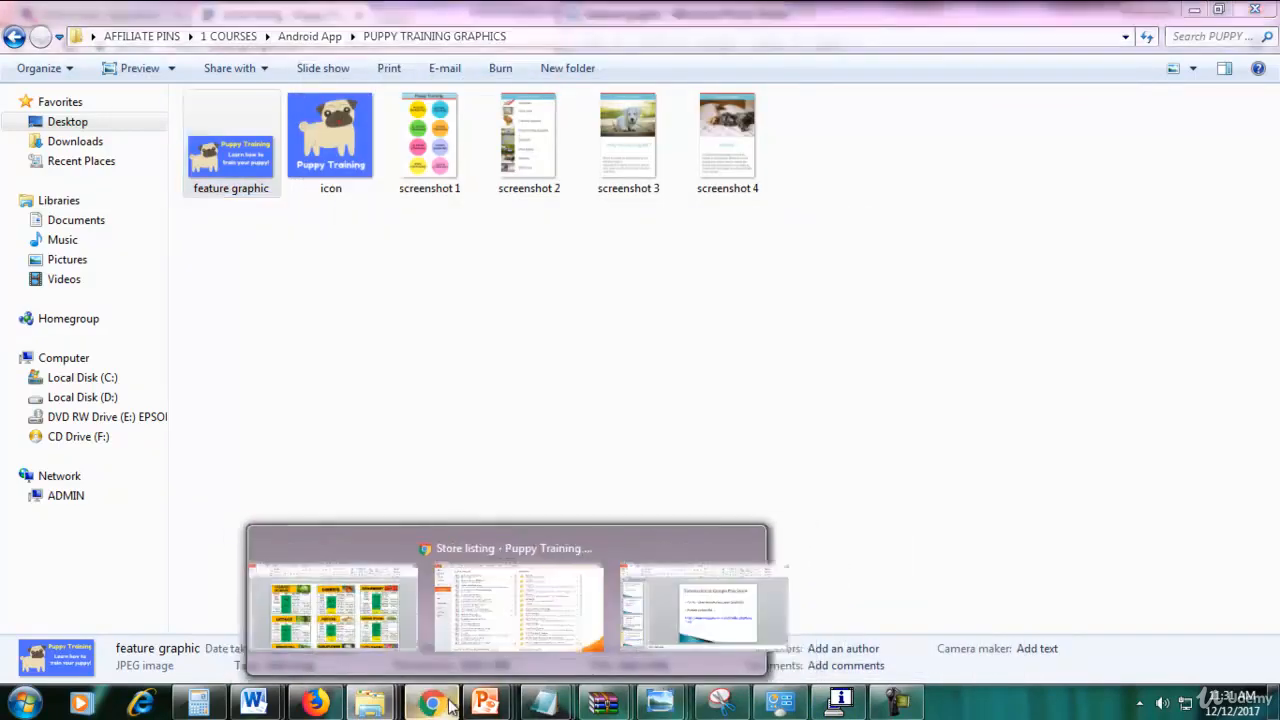
pyautogui.click(431, 703)
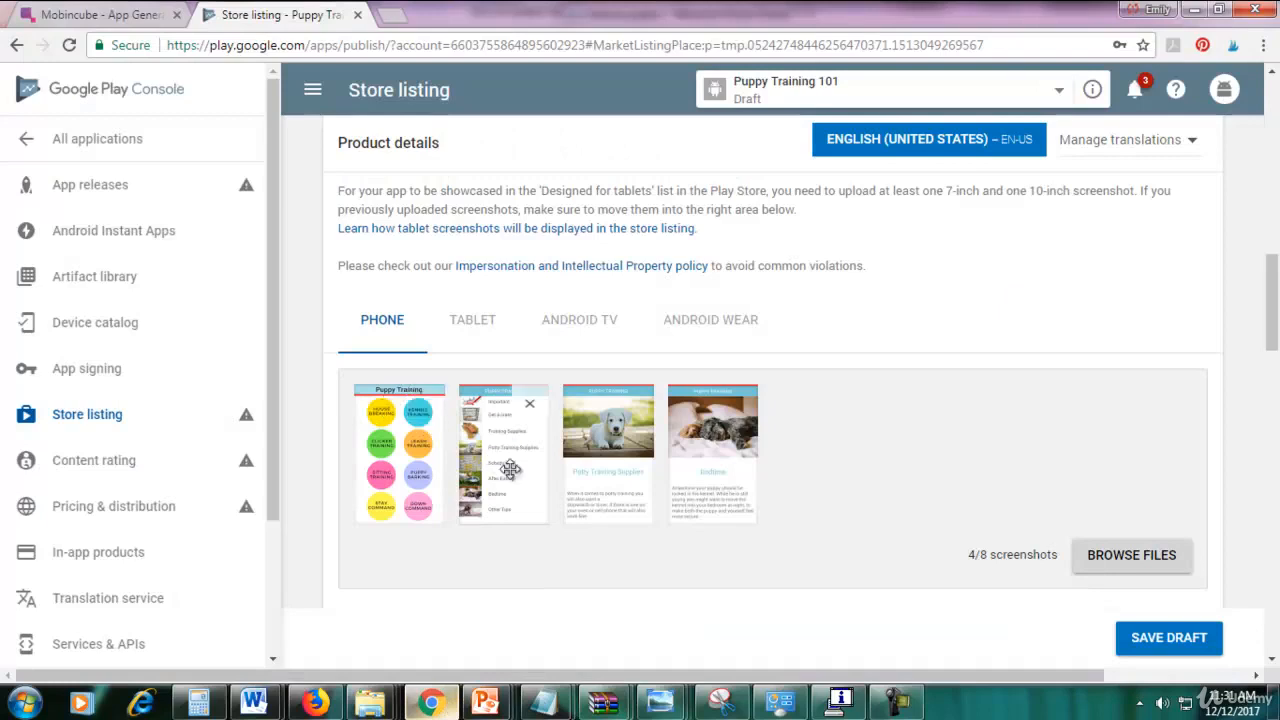
pyautogui.moveTo(1272, 330); pyautogui.dragTo(1275, 497)
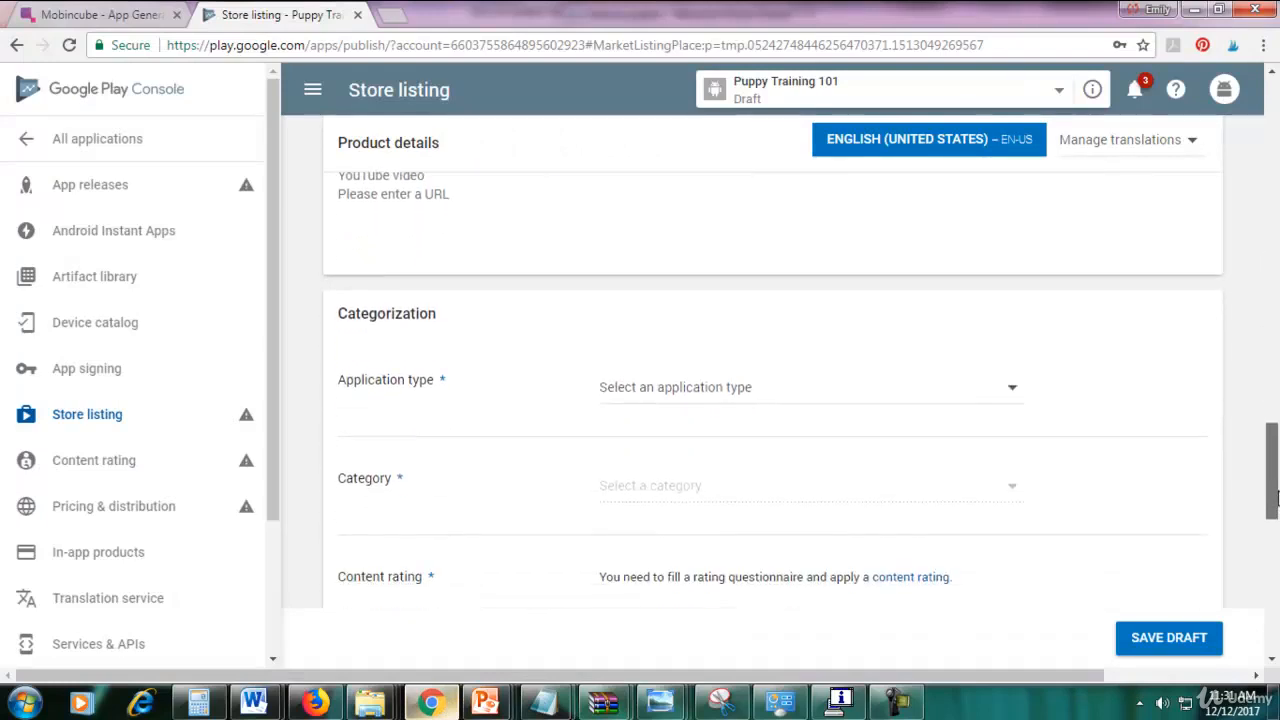
# Set the Application type to Applications.
pyautogui.scroll(2, 563, 303)
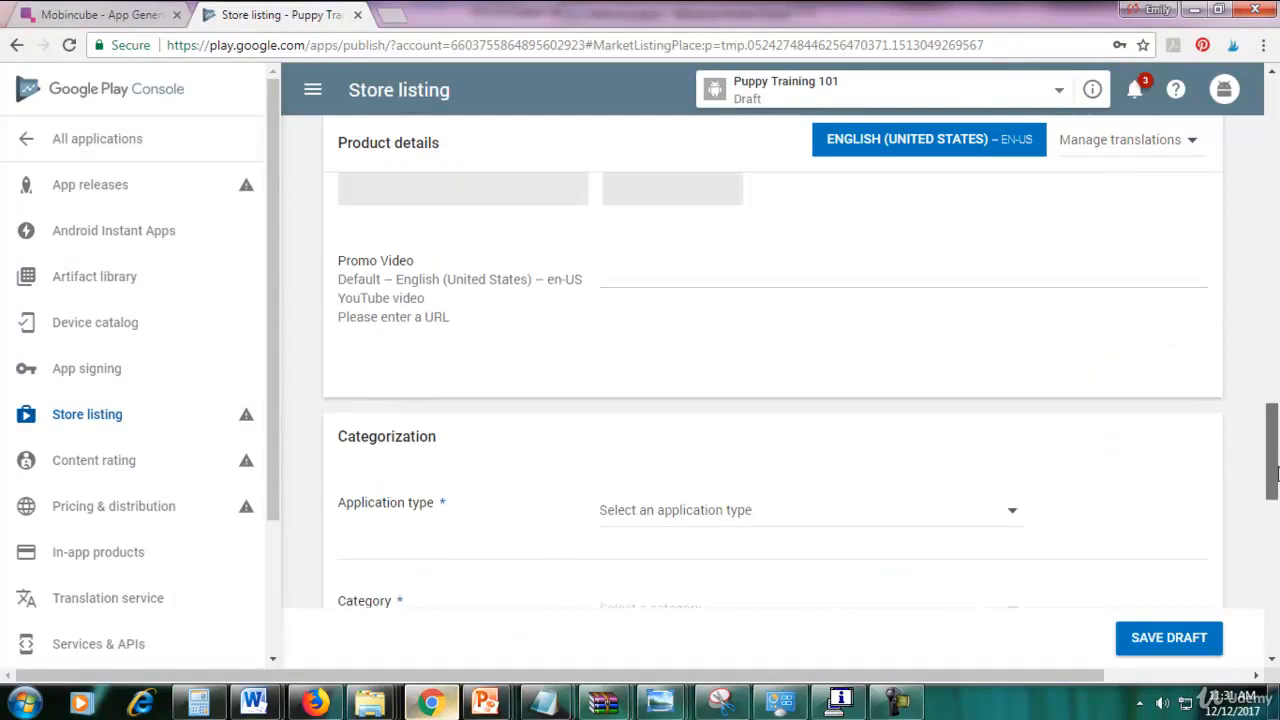
pyautogui.click(642, 302)
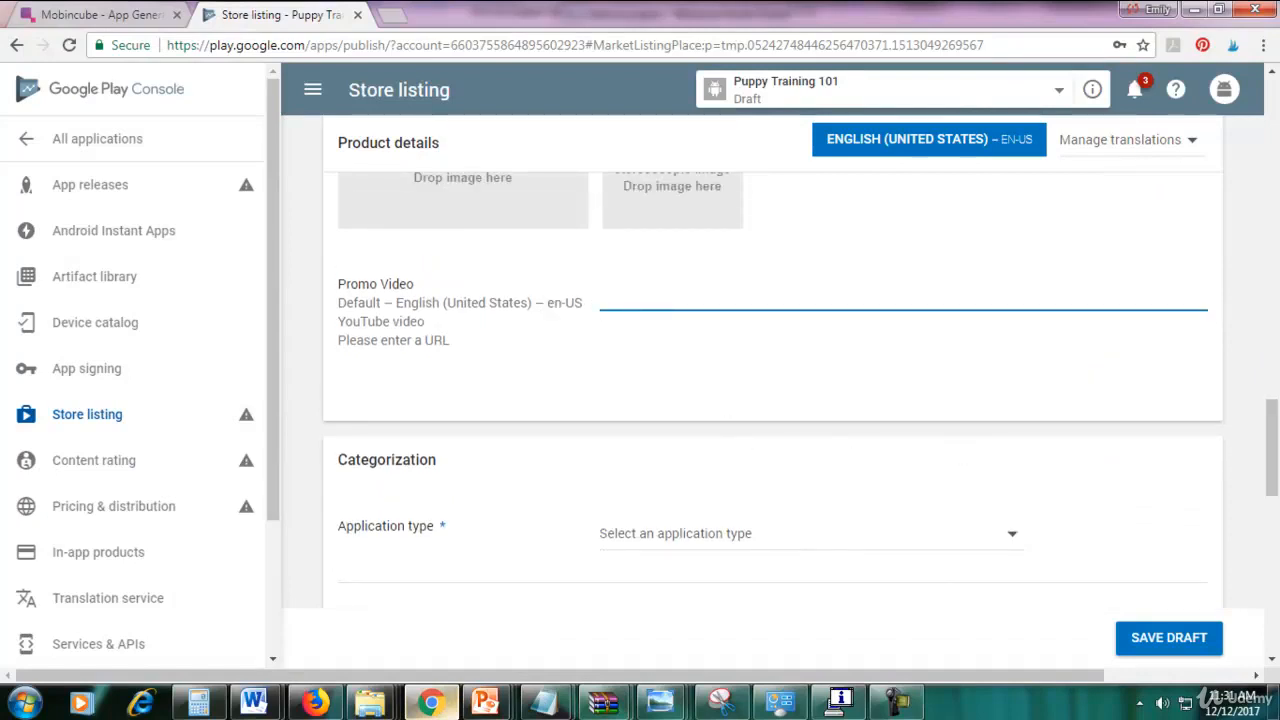
pyautogui.moveTo(1273, 469); pyautogui.dragTo(1273, 508)
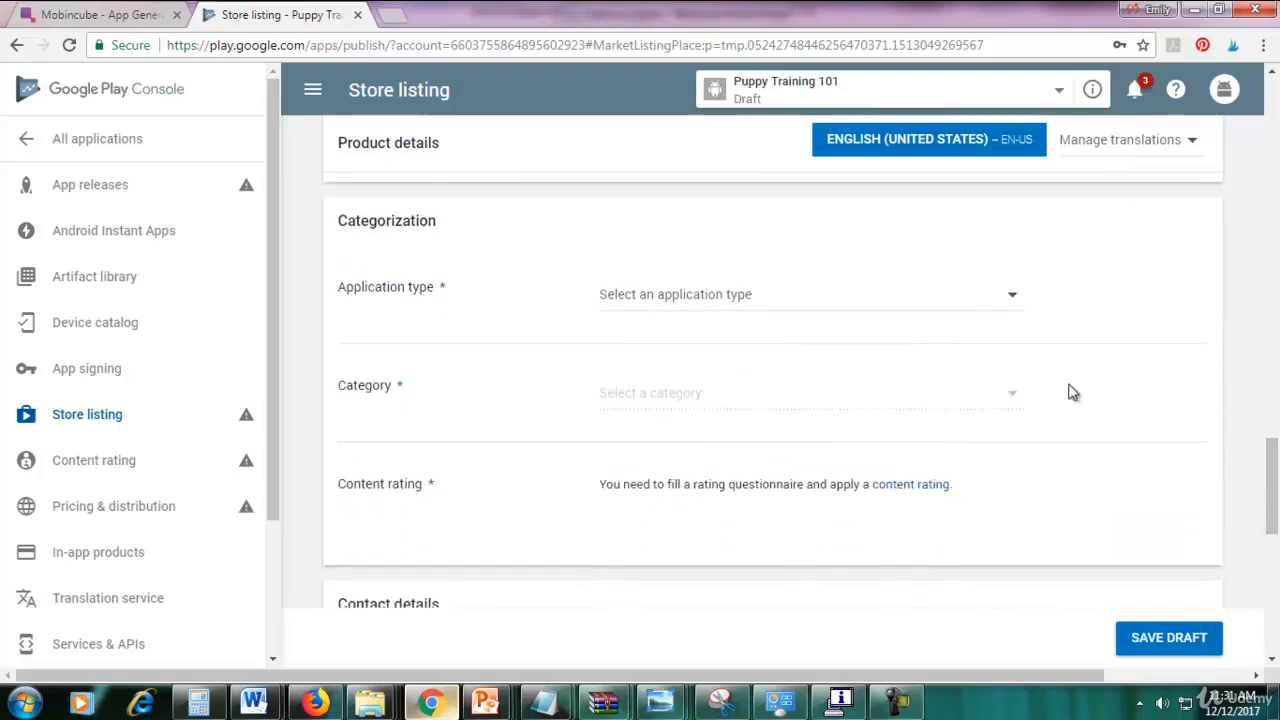
pyautogui.click(940, 299)
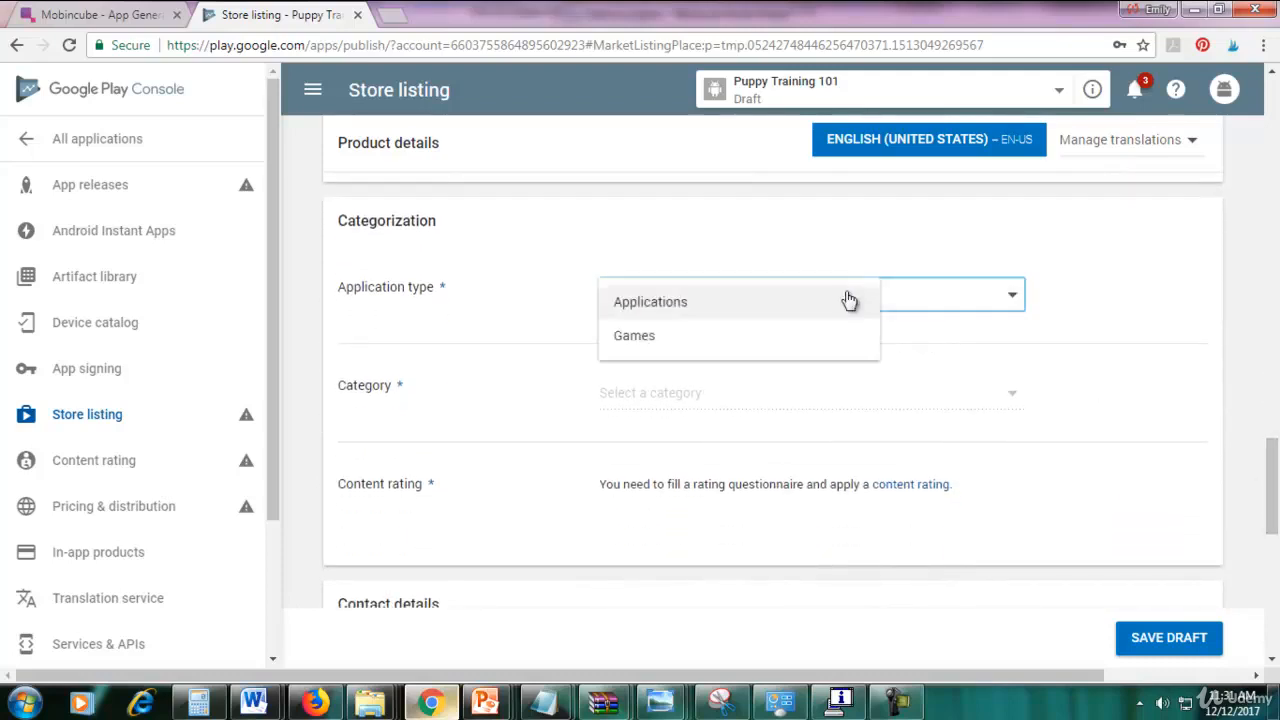
pyautogui.click(694, 306)
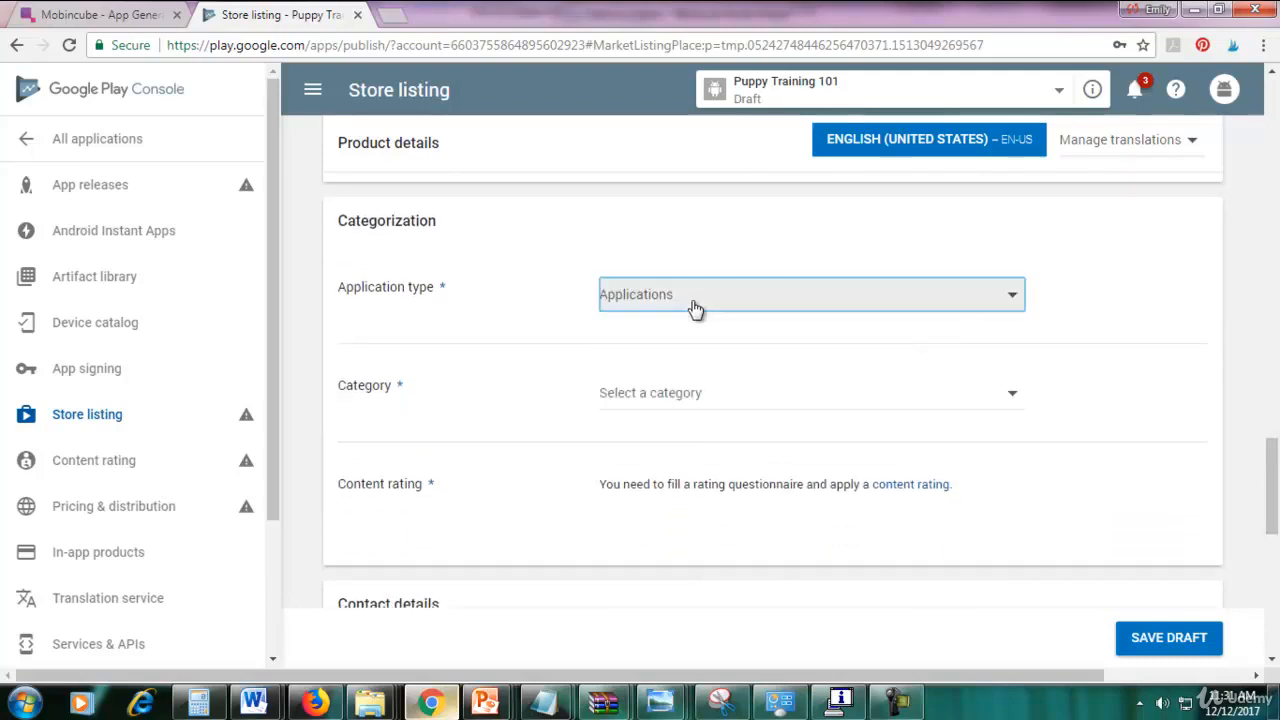
# Choose Education as the app category.
pyautogui.click(803, 403)
pyautogui.scroll(-6, 818, 460)
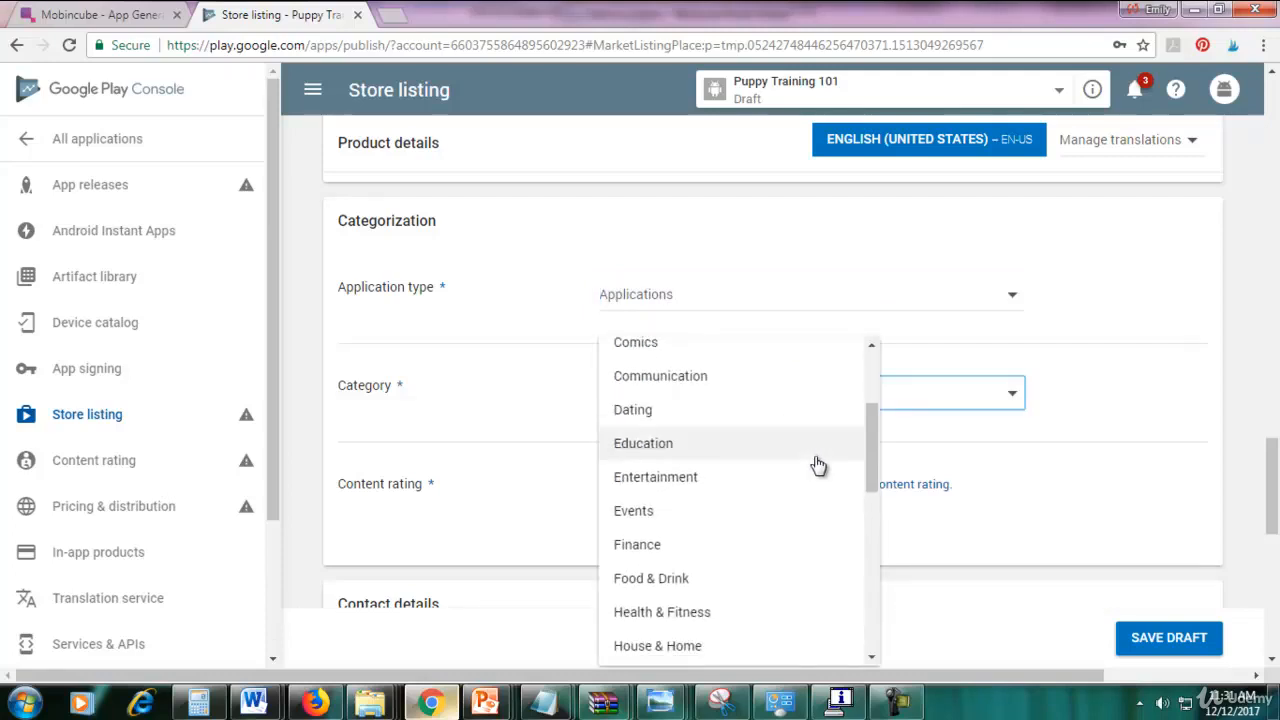
pyautogui.scroll(-6, 818, 464)
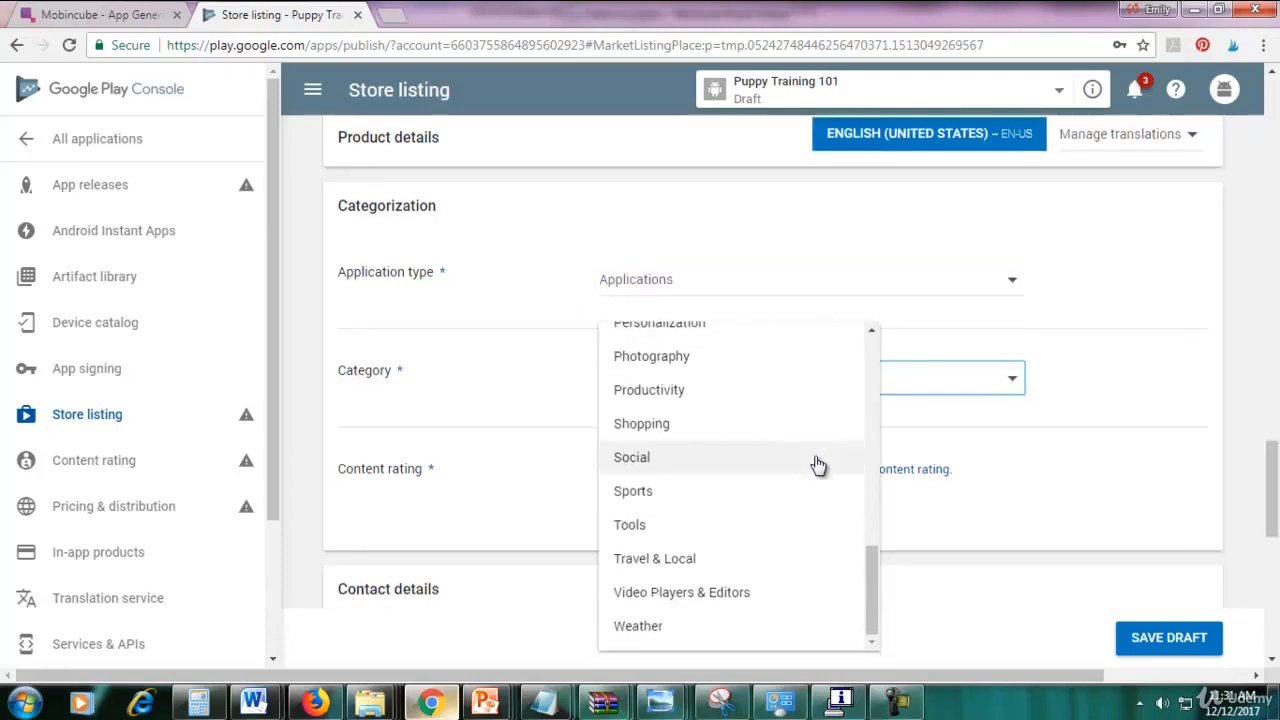
pyautogui.scroll(5, 745, 425)
pyautogui.scroll(1, 745, 425)
pyautogui.scroll(5, 774, 594)
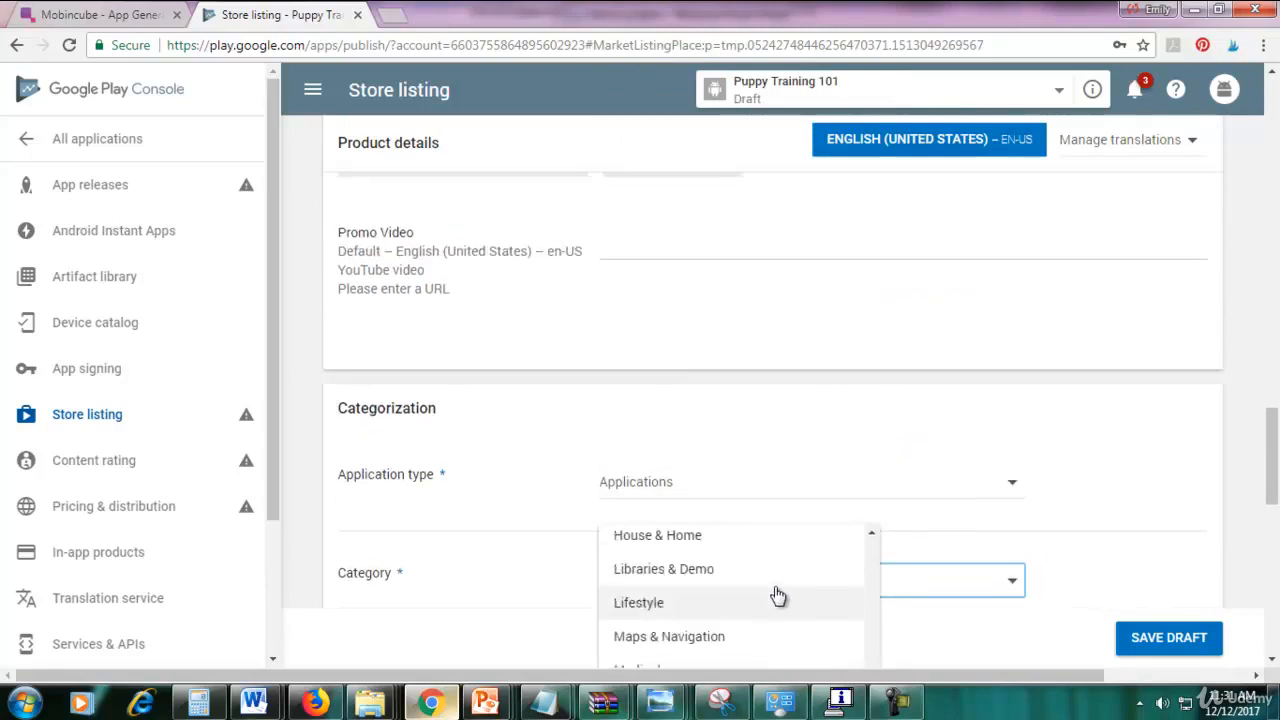
pyautogui.click(758, 617)
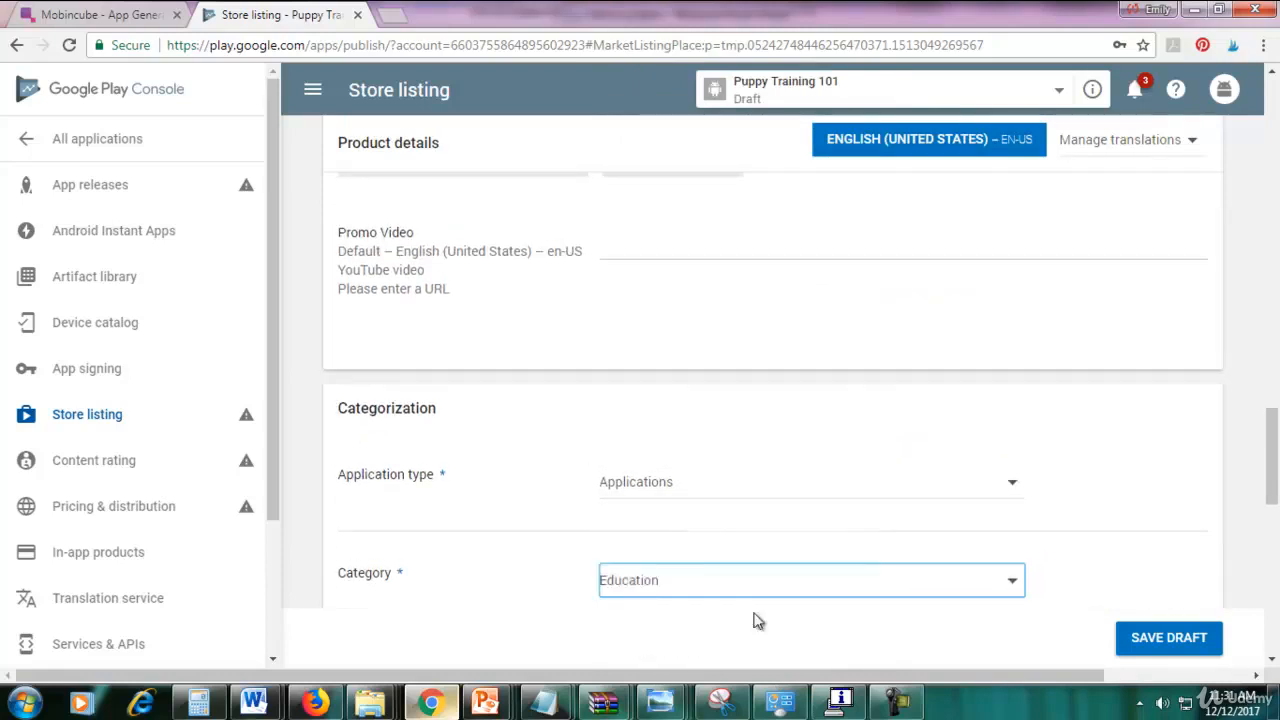
pyautogui.moveTo(1273, 431); pyautogui.dragTo(1265, 493)
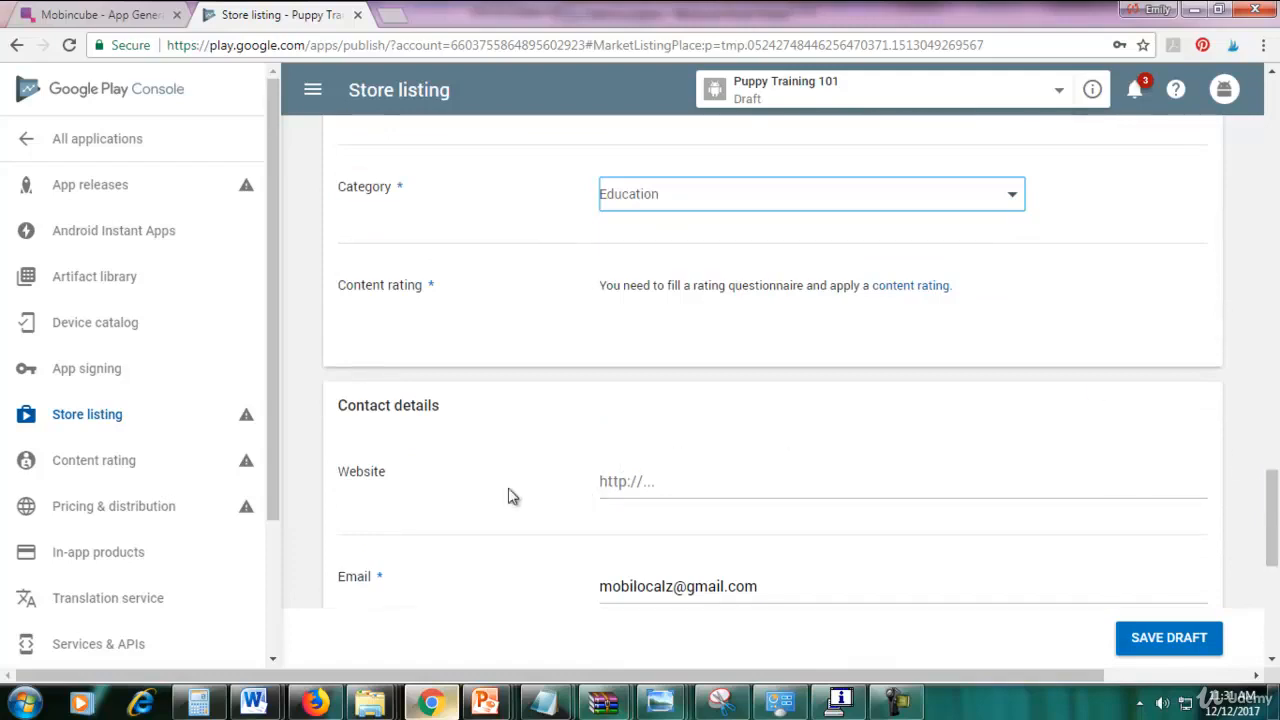
pyautogui.click(615, 481)
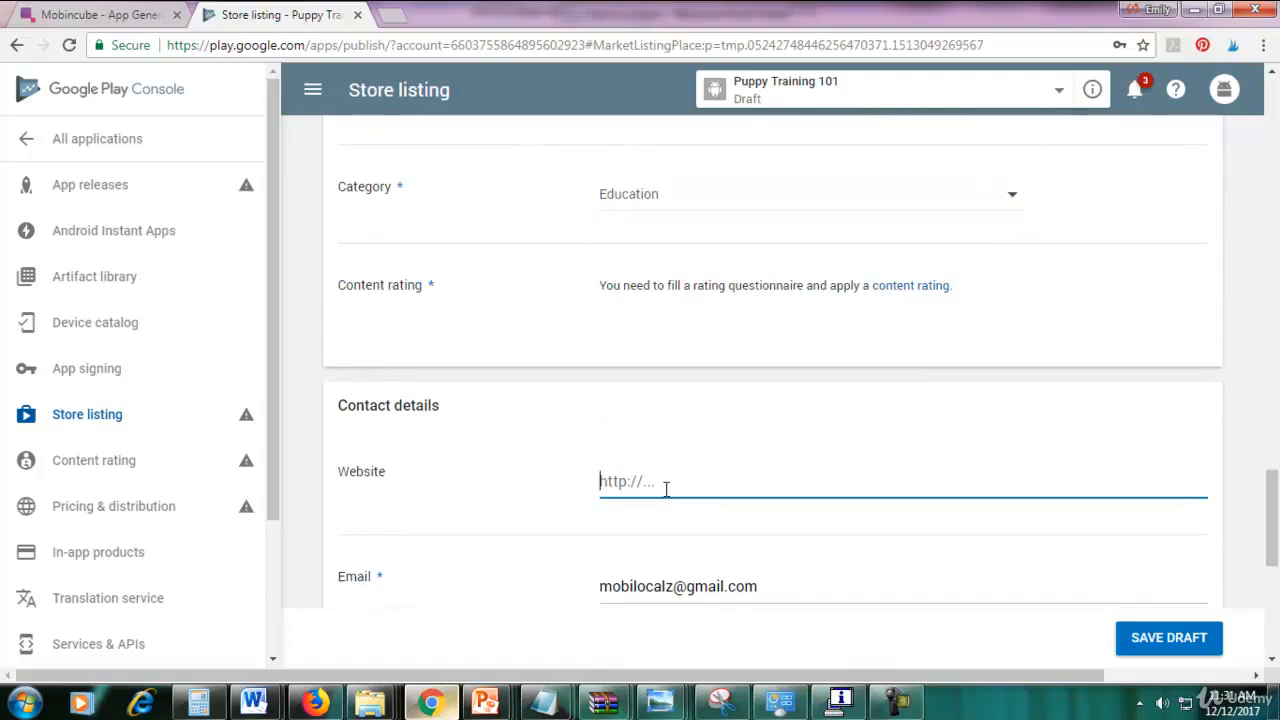
pyautogui.scroll(-2, 1270, 495)
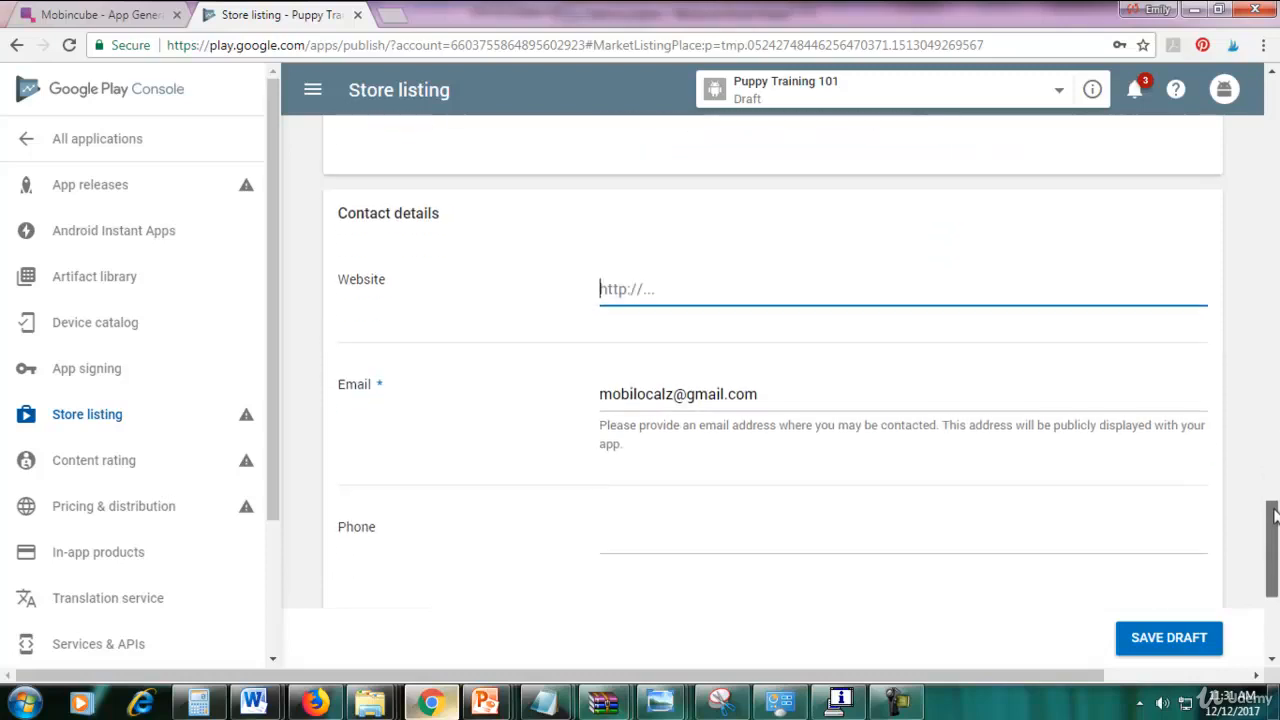
pyautogui.click(826, 400)
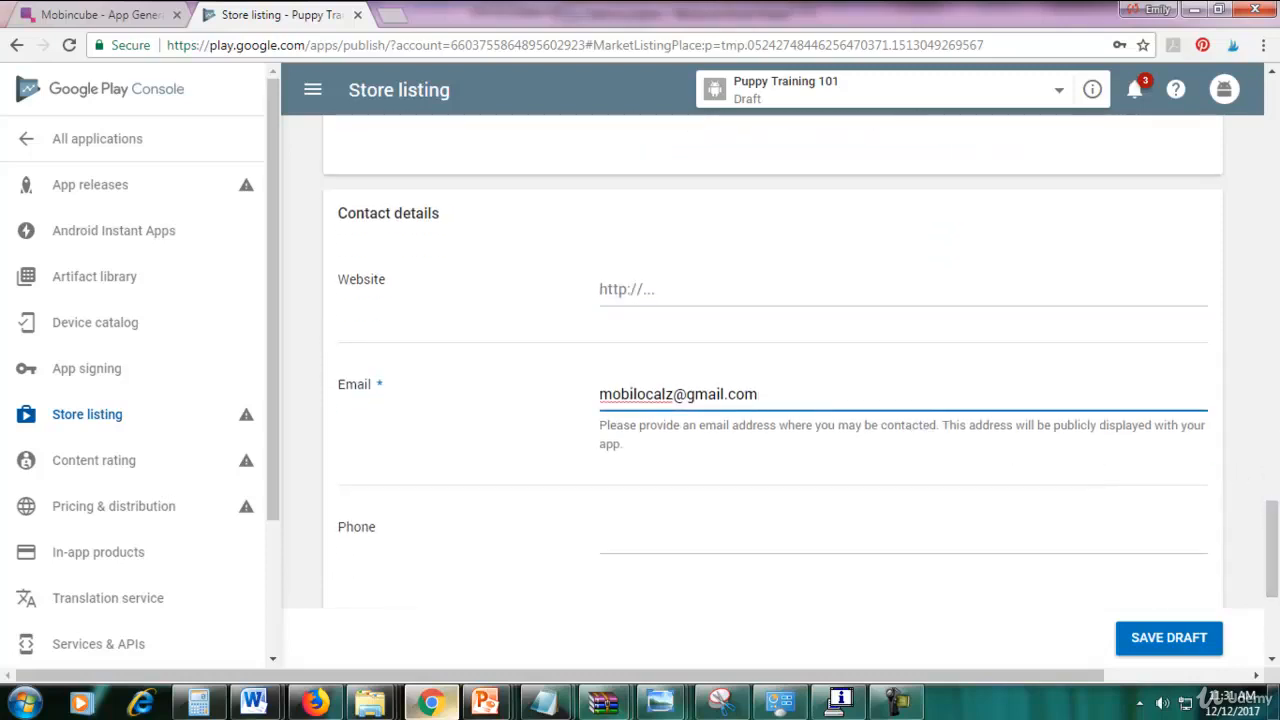
pyautogui.scroll(-2, 1275, 540)
pyautogui.click(703, 351)
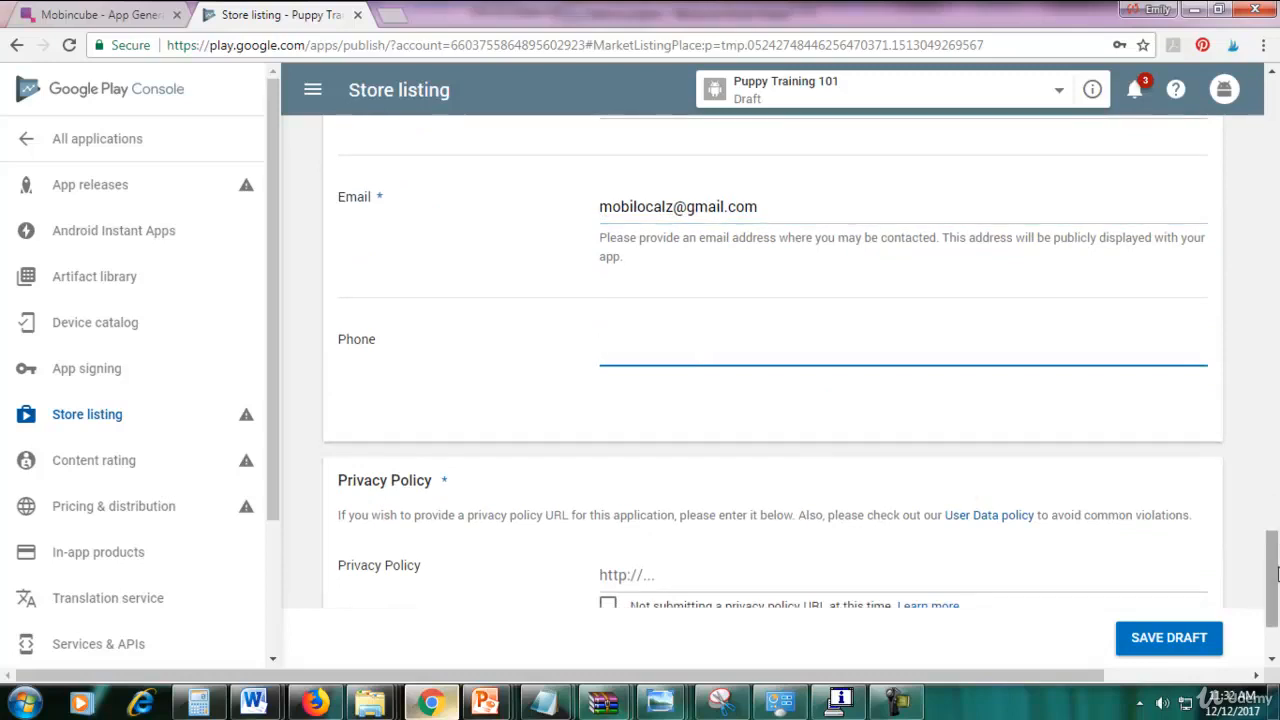
pyautogui.scroll(-2, 1260, 560)
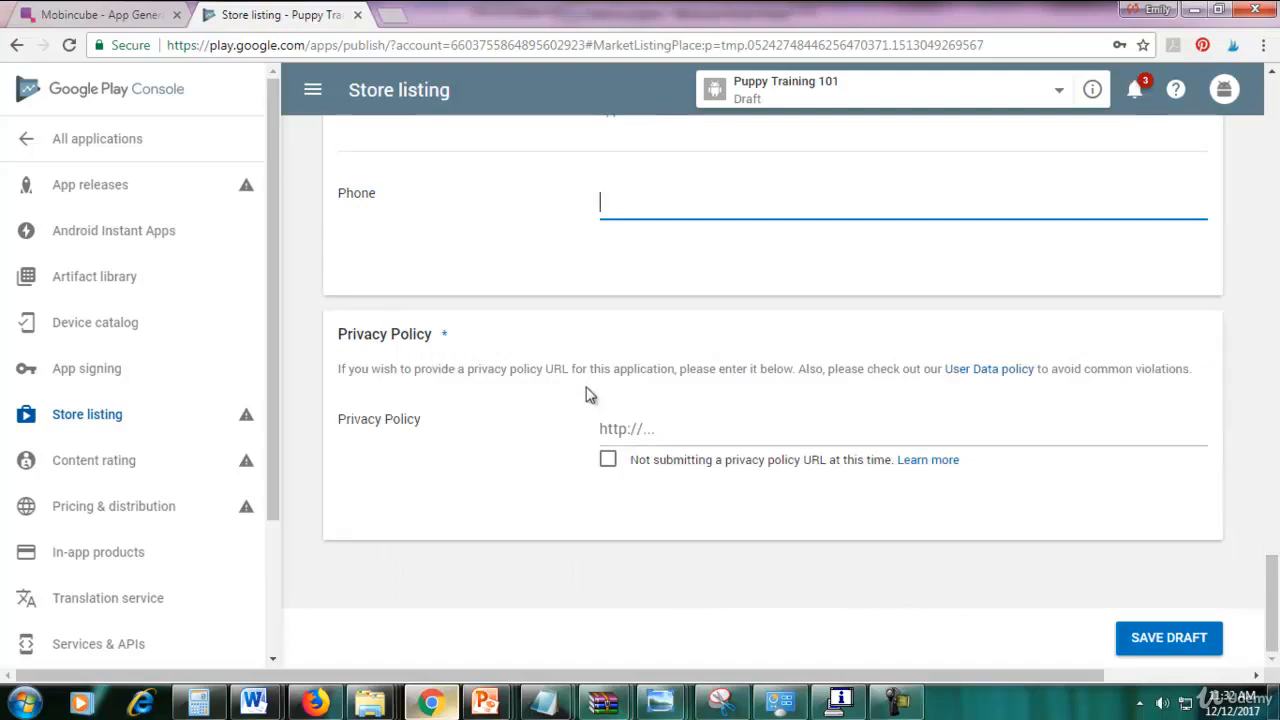
pyautogui.click(648, 429)
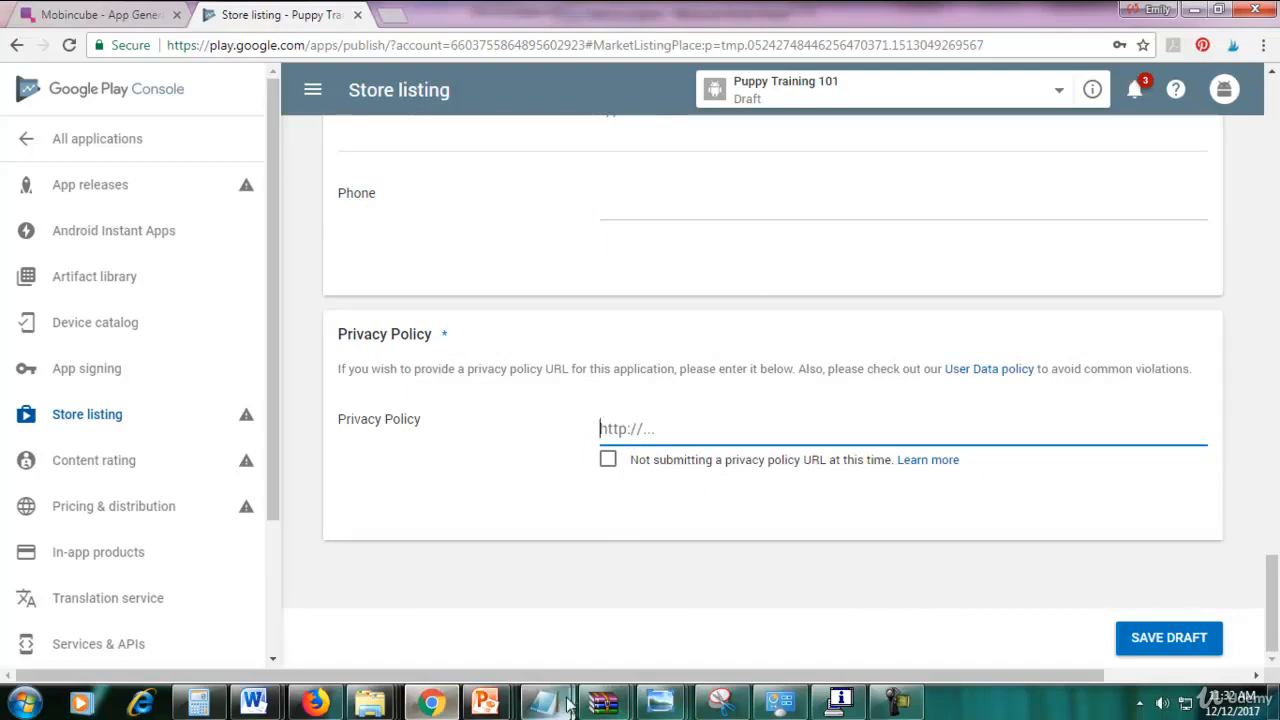
pyautogui.moveTo(544, 700)
pyautogui.click(542, 641)
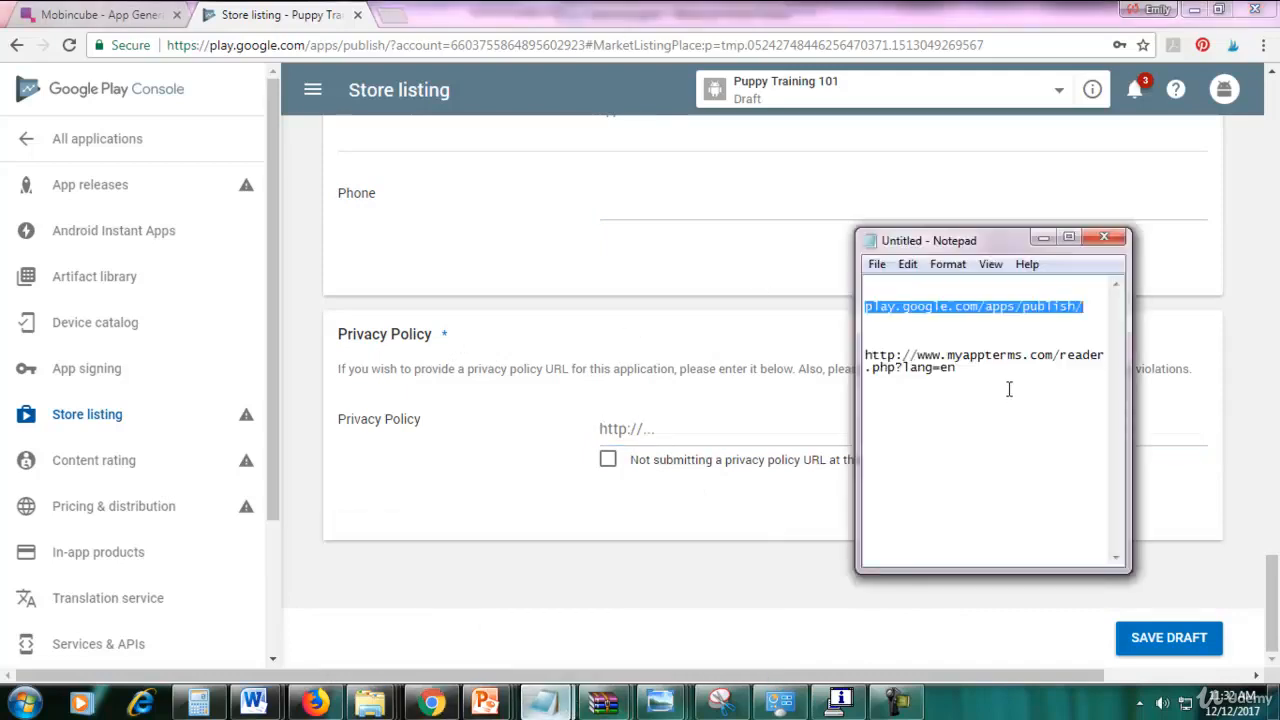
pyautogui.moveTo(1009, 389); pyautogui.dragTo(858, 358)
pyautogui.rightClick(880, 366)
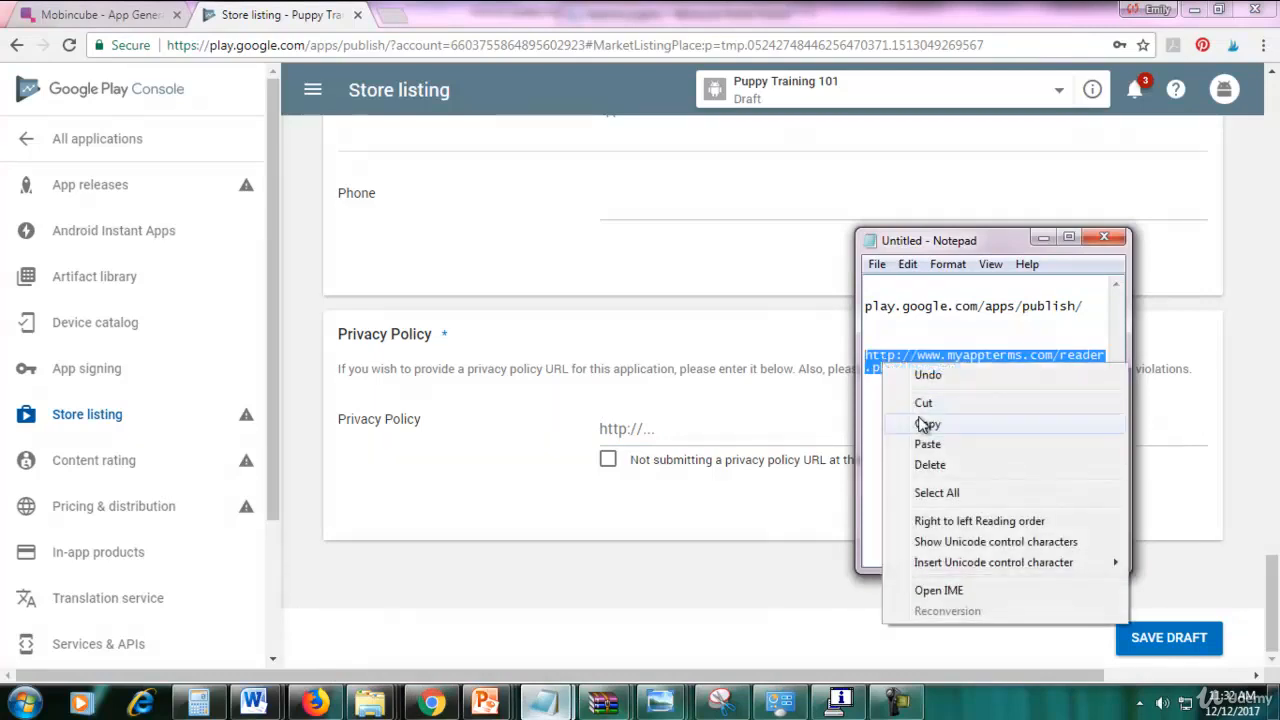
pyautogui.click(926, 424)
pyautogui.click(735, 433)
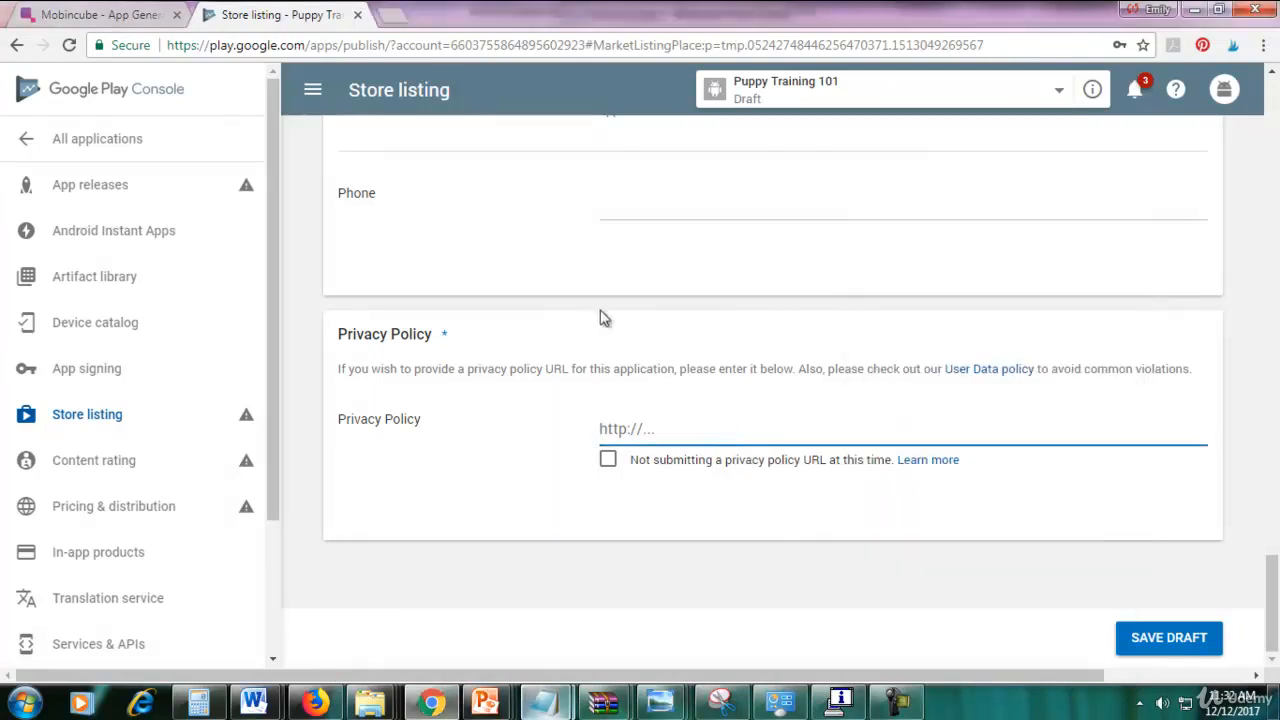
pyautogui.hotkey('ctrl', 'v')
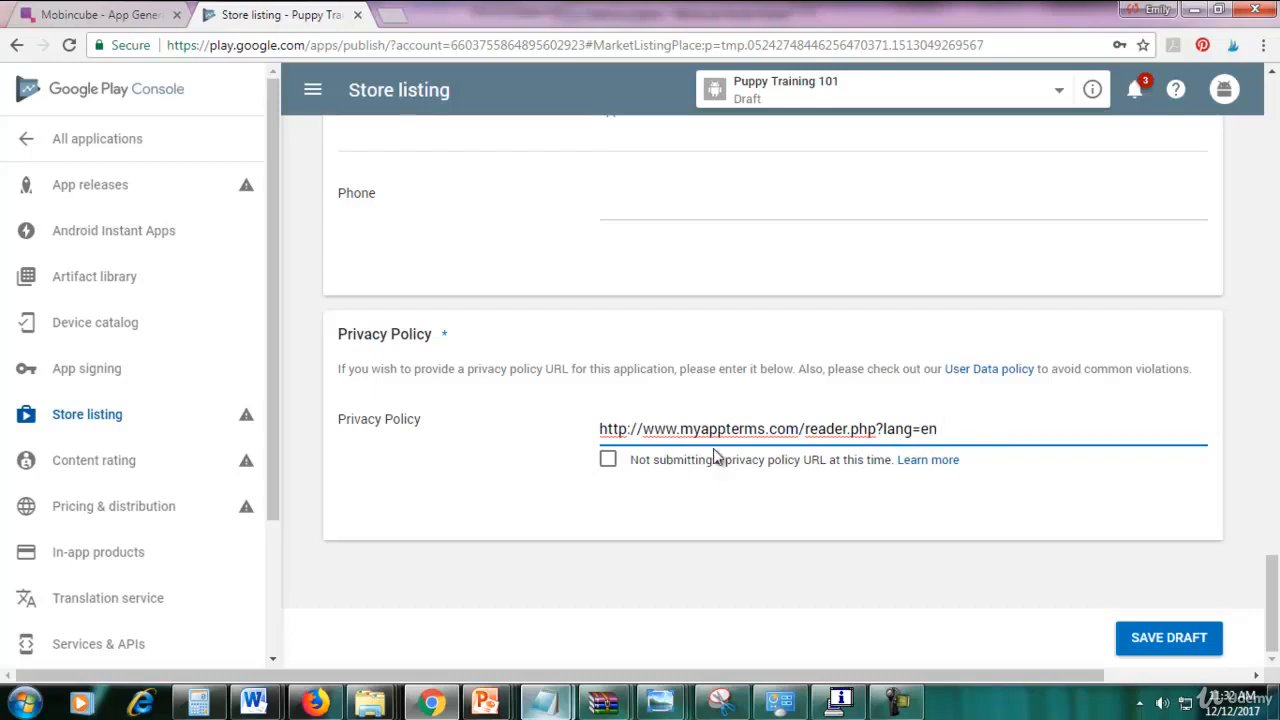
pyautogui.moveTo(952, 430); pyautogui.dragTo(592, 443)
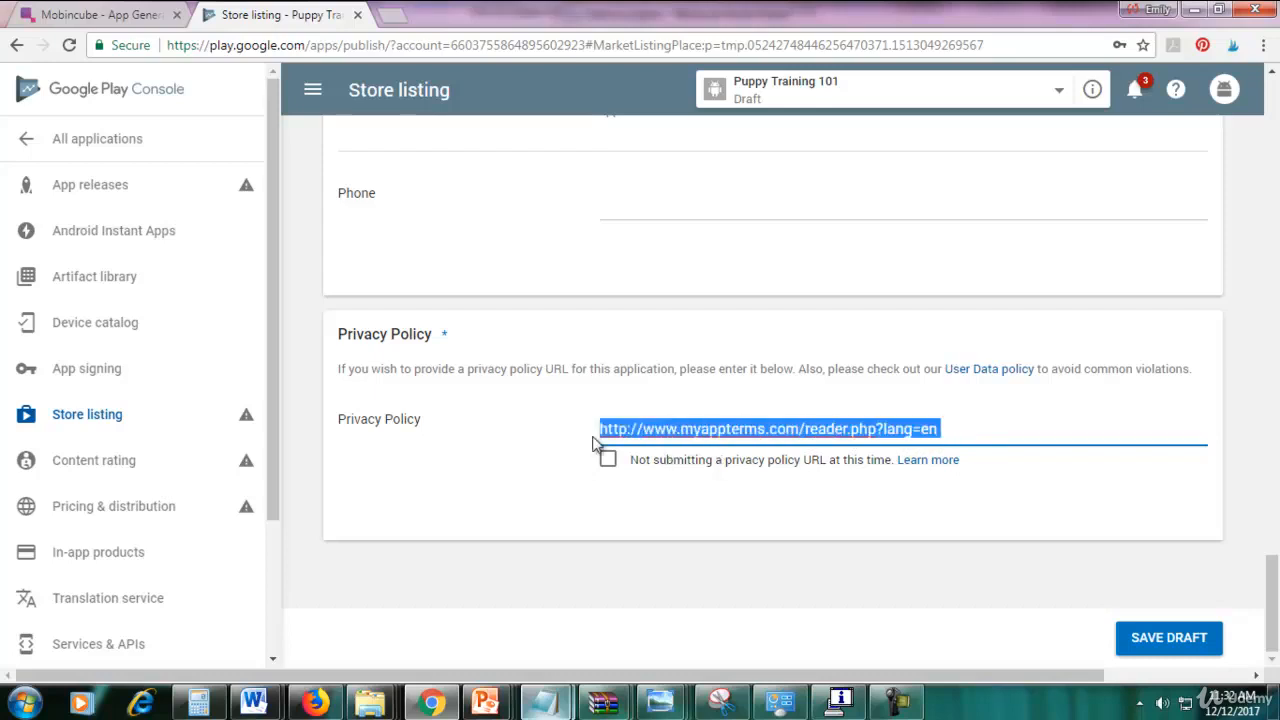
pyautogui.click(1027, 413)
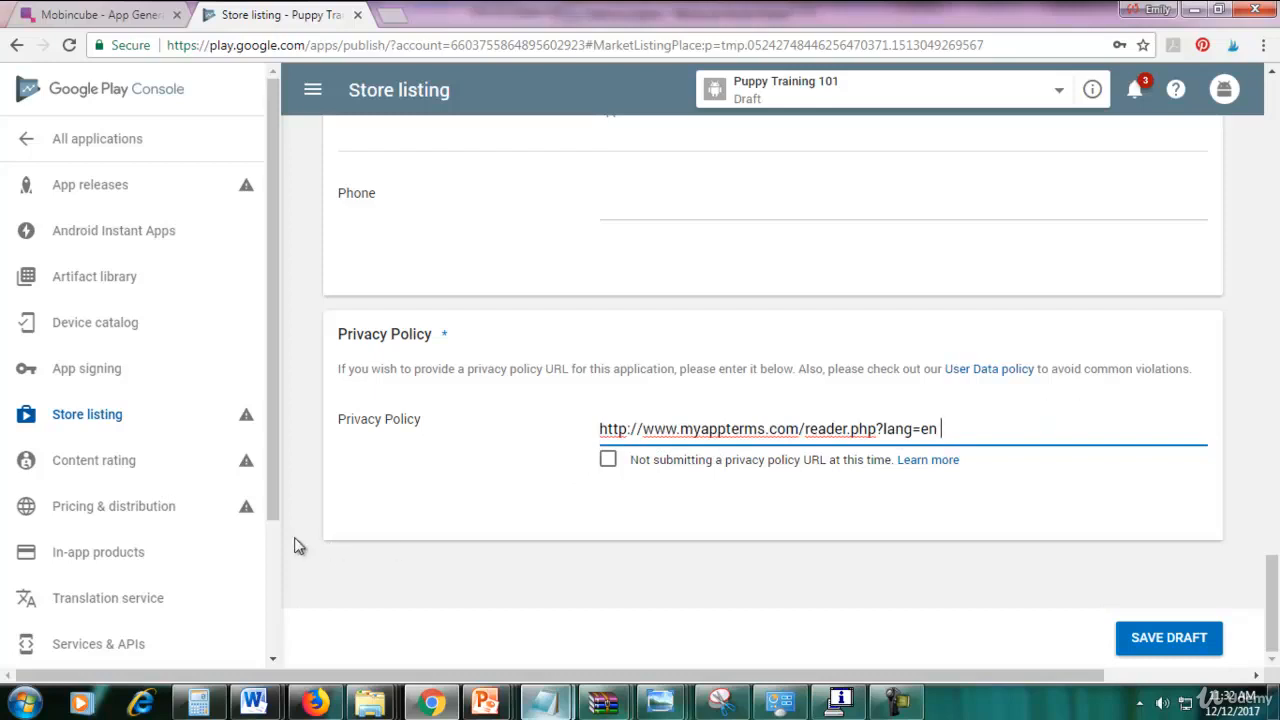
# Save the store listing as a draft and go to App releases.
pyautogui.click(1160, 648)
pyautogui.scroll(4, 1139, 581)
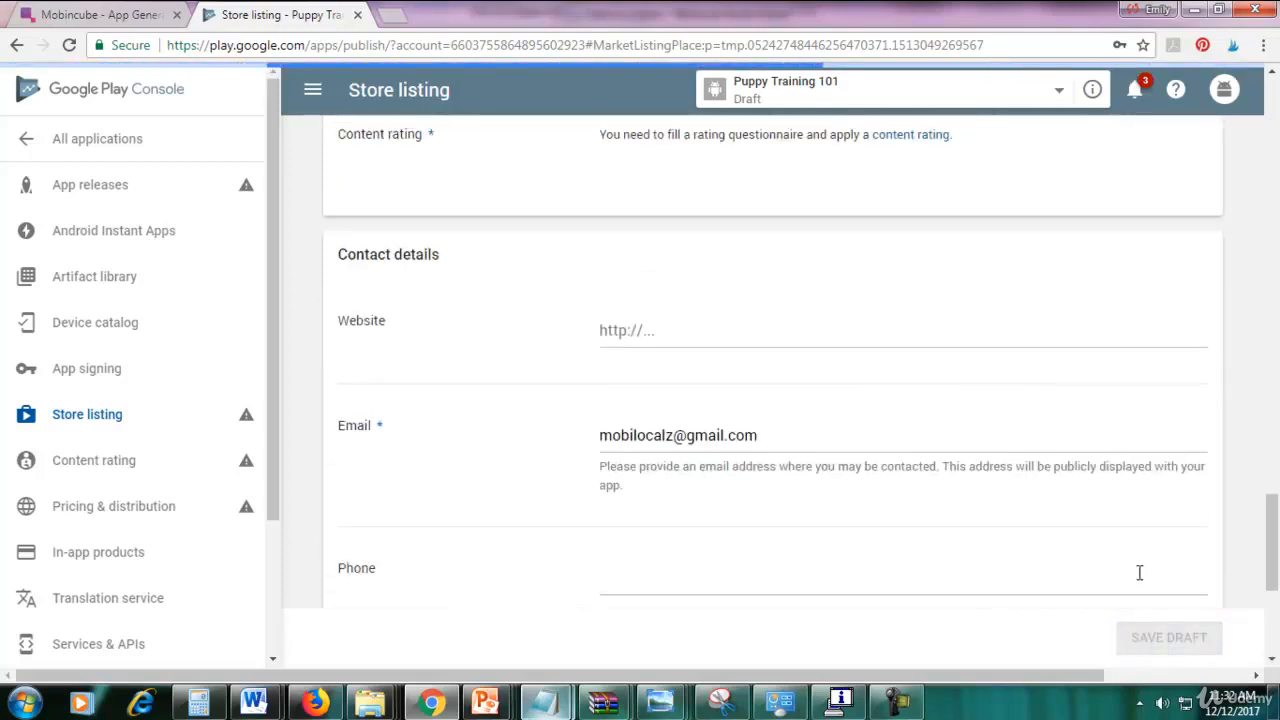
pyautogui.scroll(5, 1141, 576)
pyautogui.scroll(-4, 1140, 578)
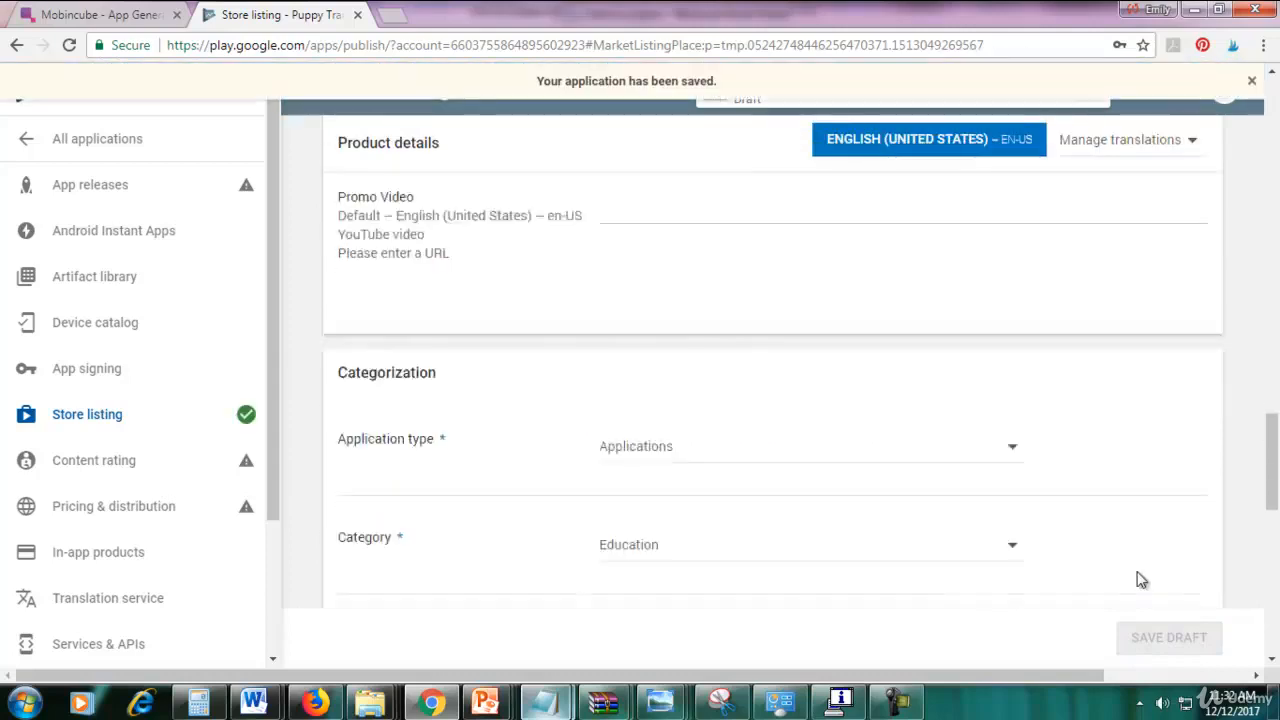
pyautogui.moveTo(246, 461)
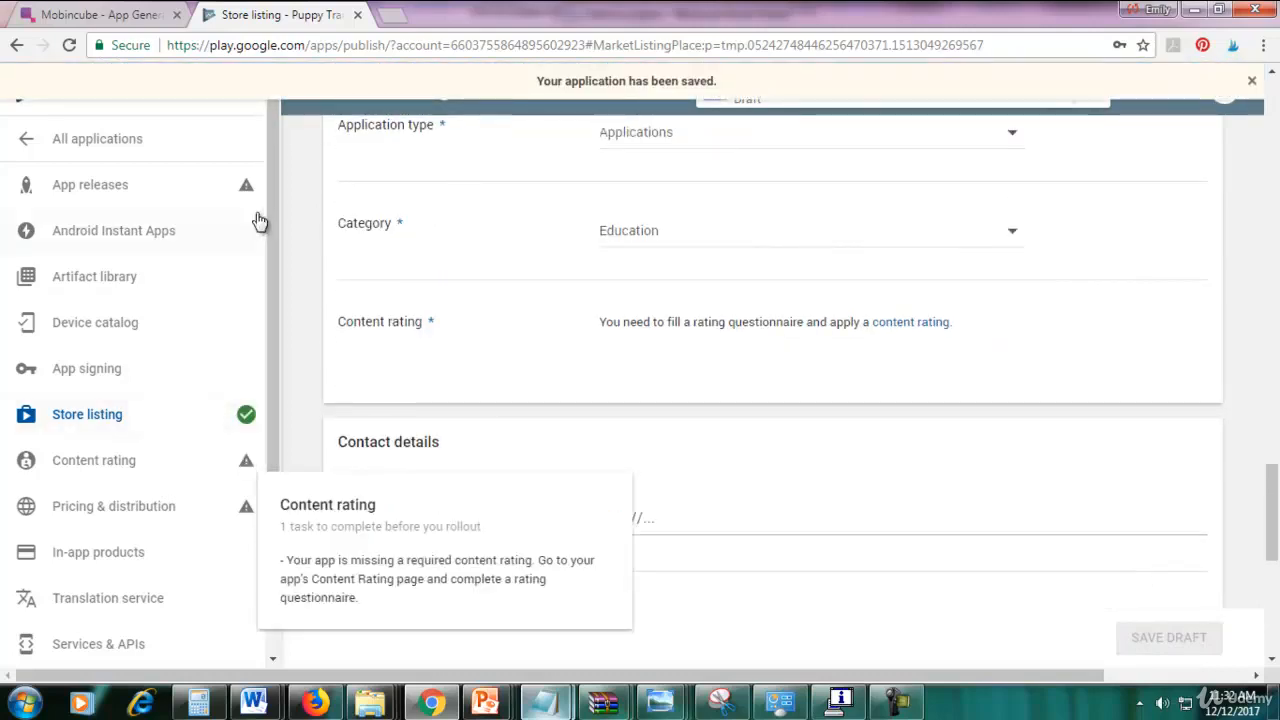
pyautogui.click(163, 194)
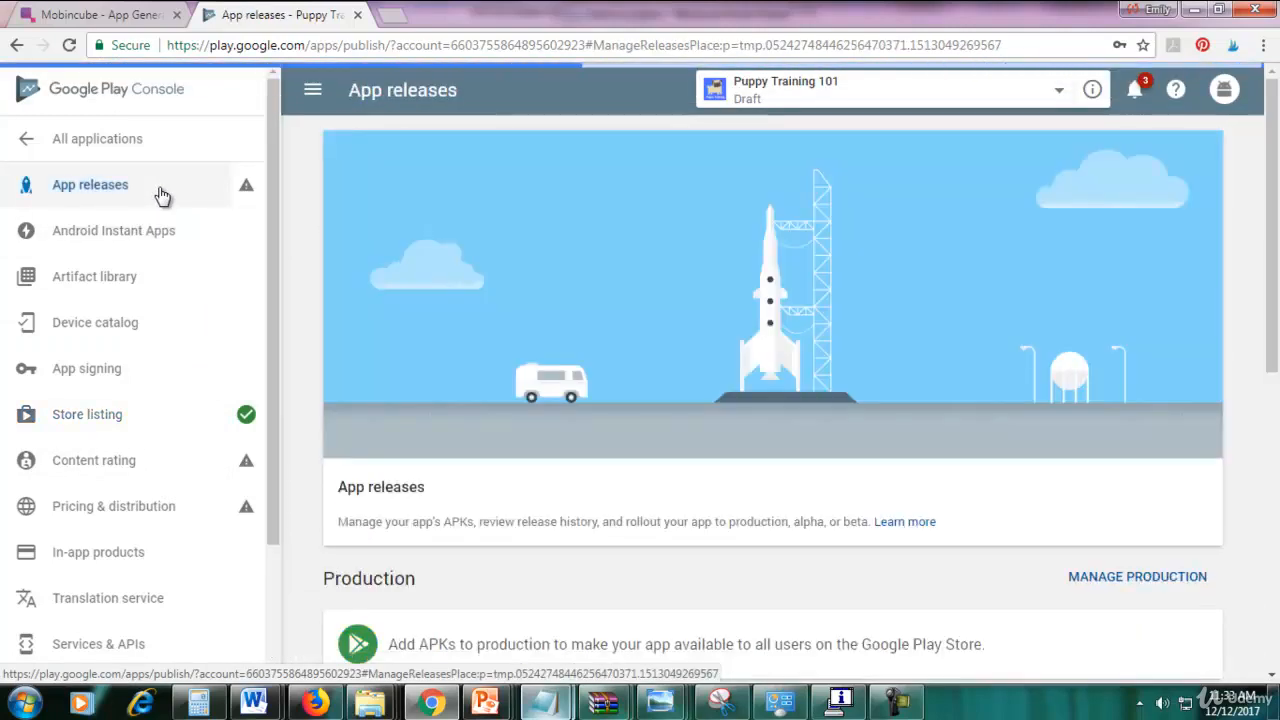
# Manage the production track and create a new production release.
pyautogui.moveTo(1266, 343); pyautogui.dragTo(1271, 437)
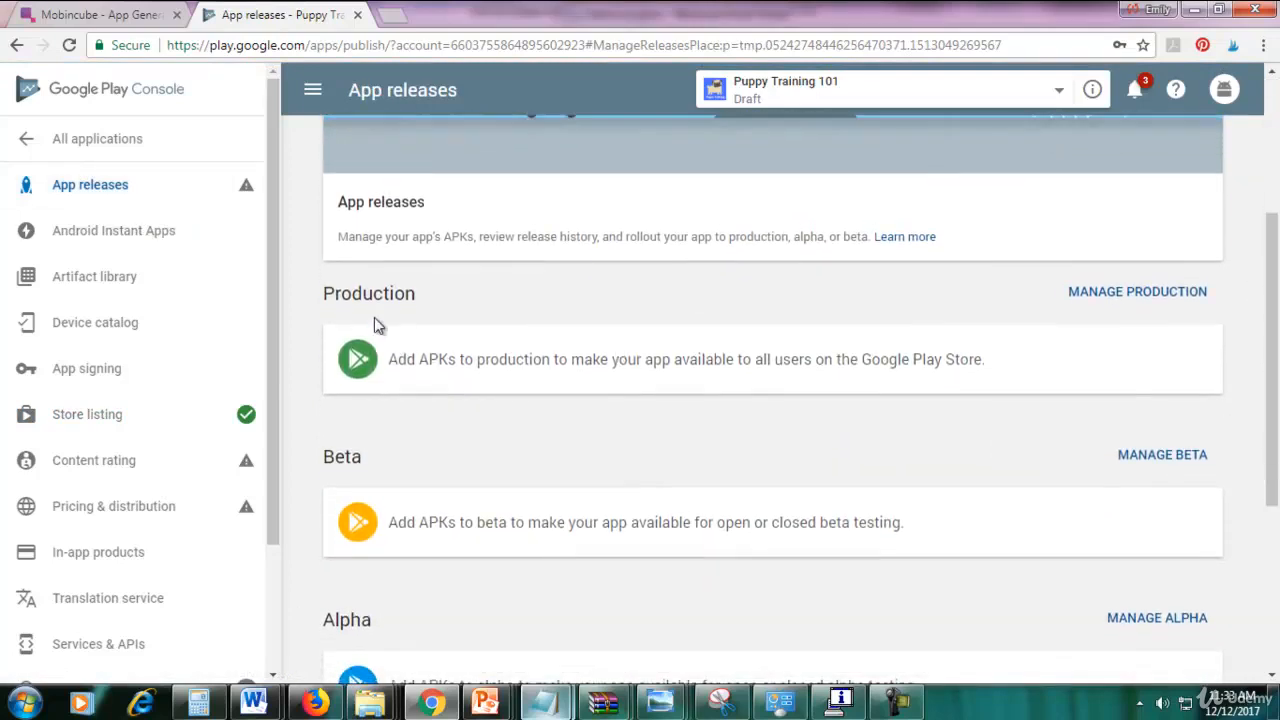
pyautogui.moveTo(1274, 475); pyautogui.dragTo(1270, 495)
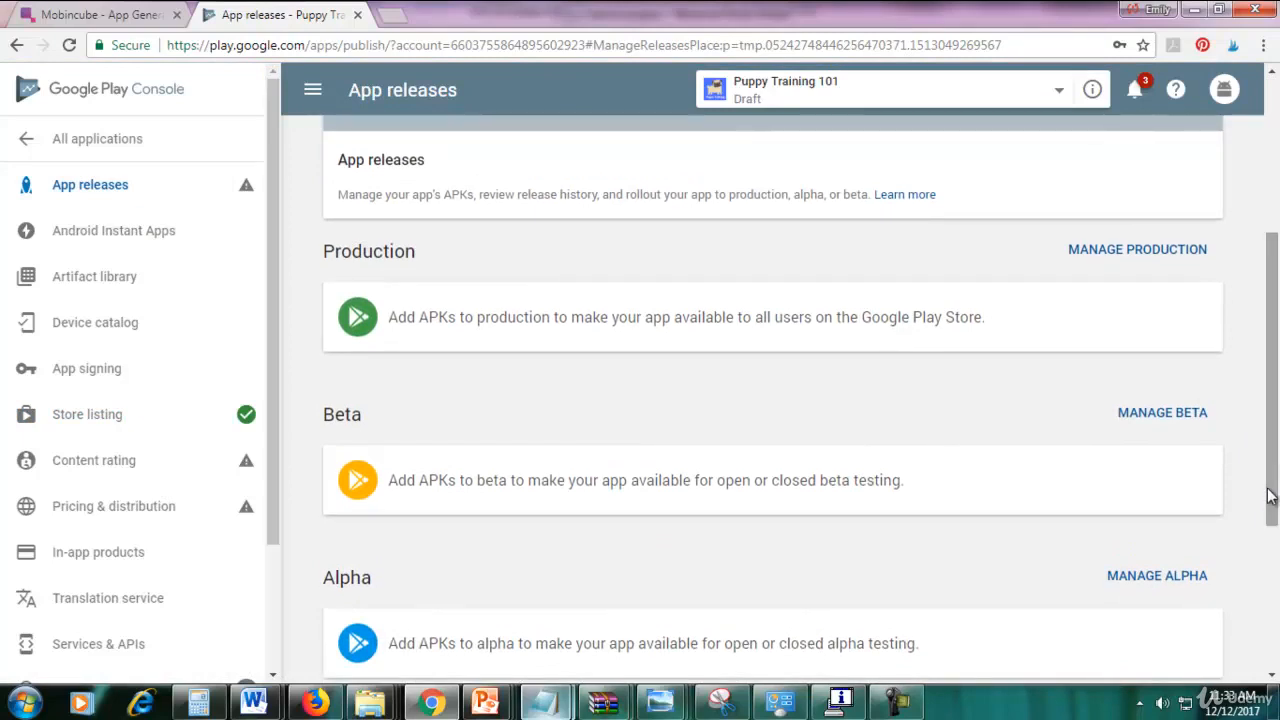
pyautogui.click(1088, 263)
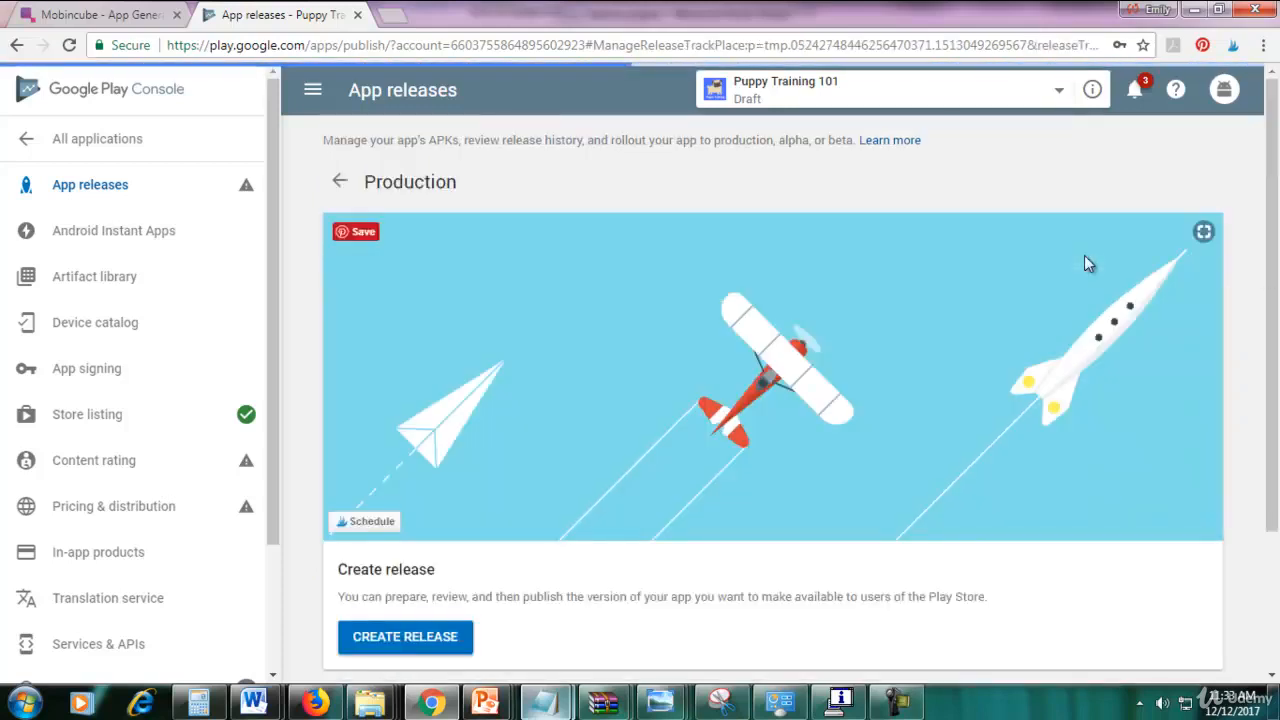
pyautogui.scroll(-1, 1088, 263)
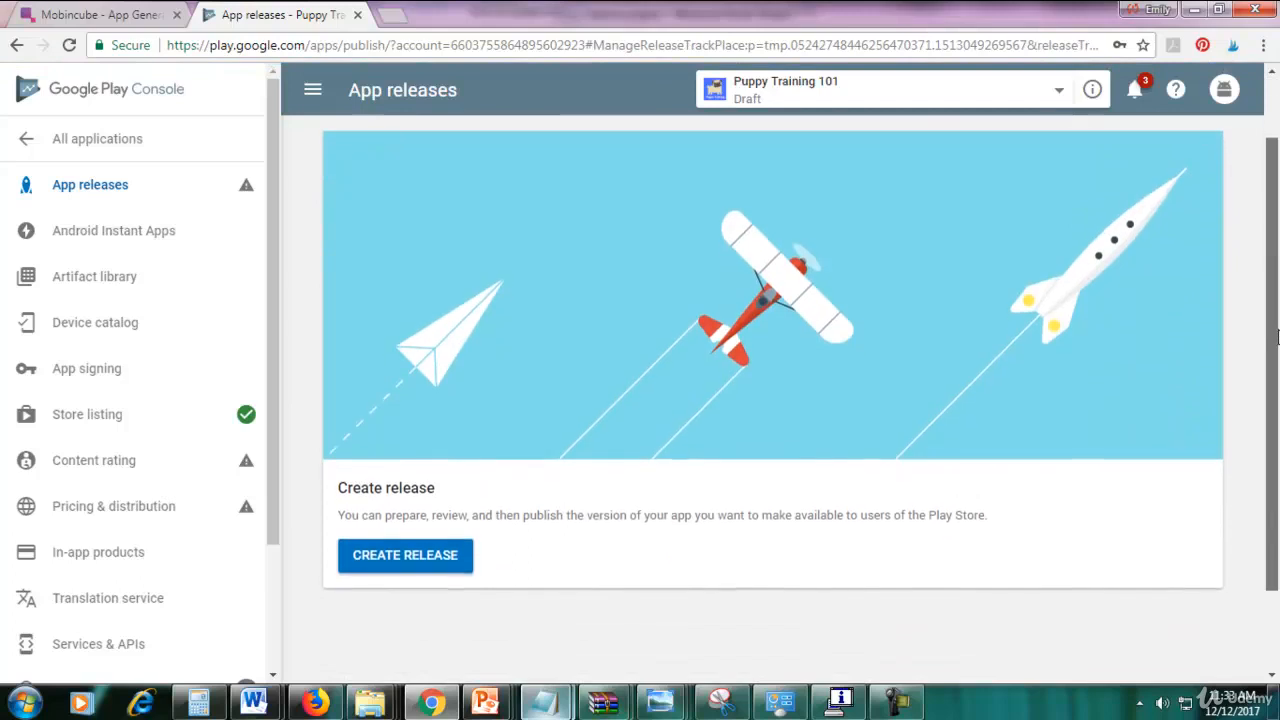
pyautogui.click(425, 556)
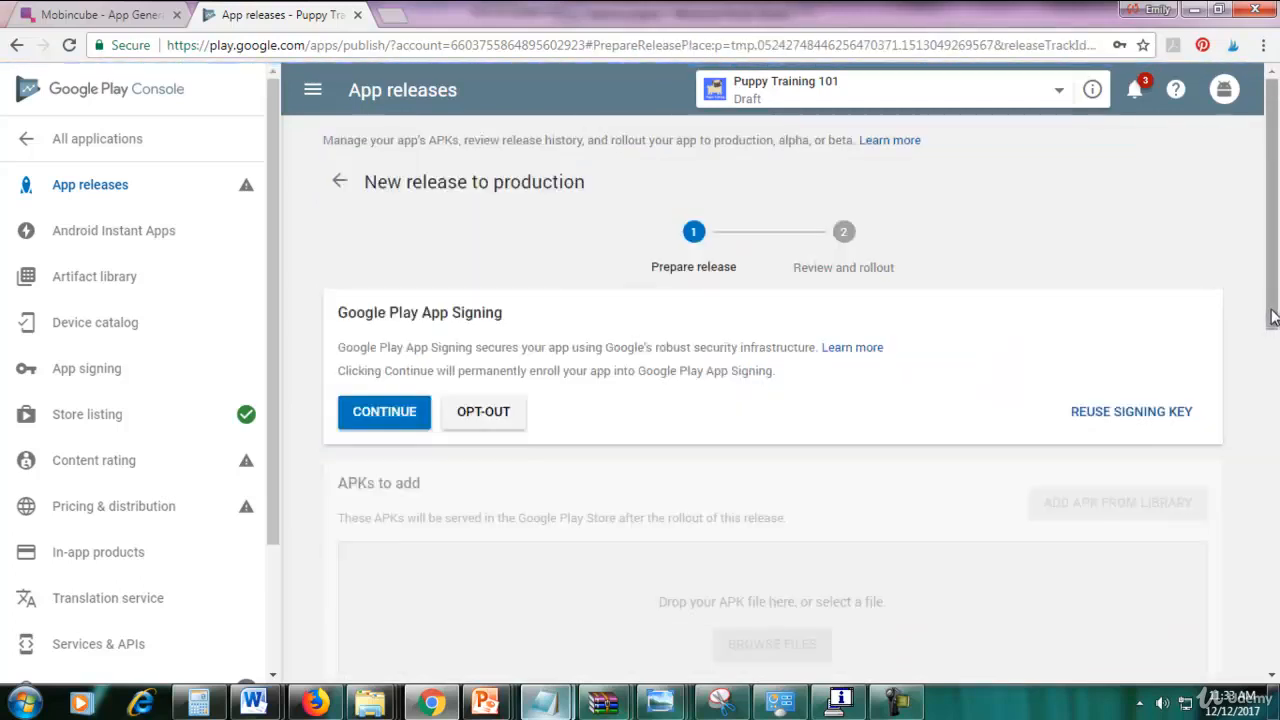
pyautogui.moveTo(1272, 303); pyautogui.dragTo(1272, 333)
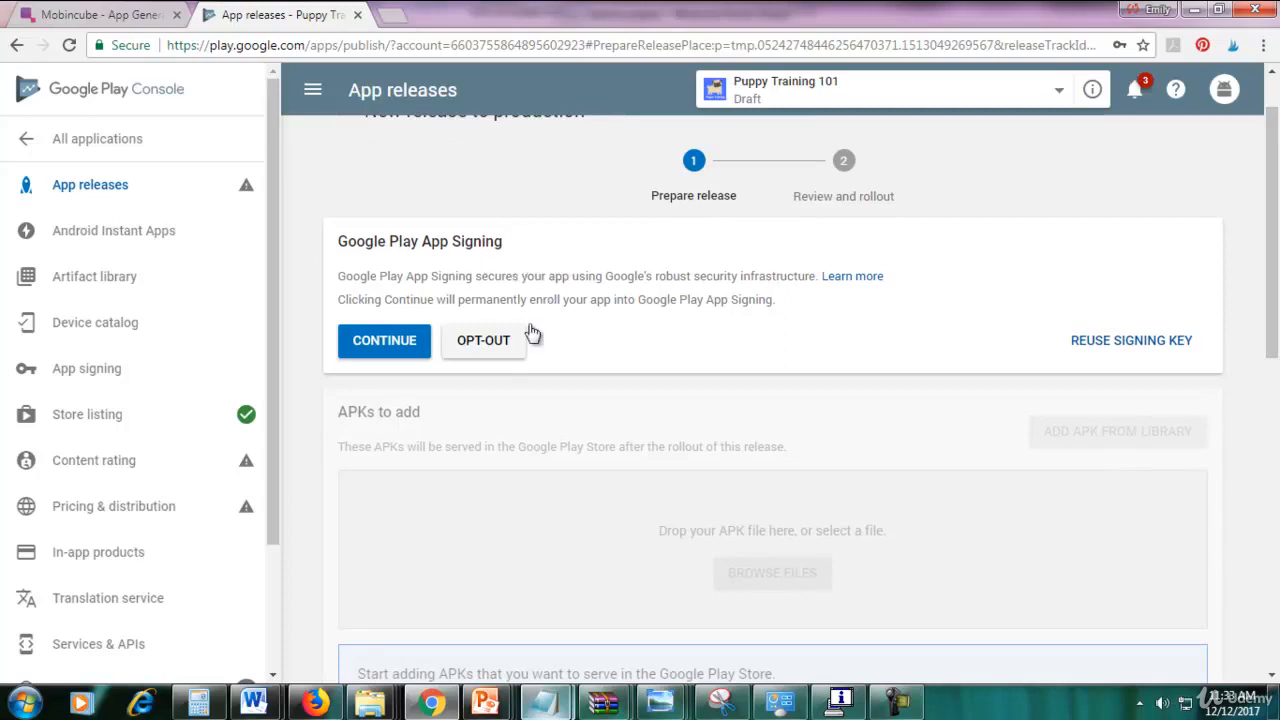
# Opt out of Google Play App Signing and confirm.
pyautogui.click(488, 345)
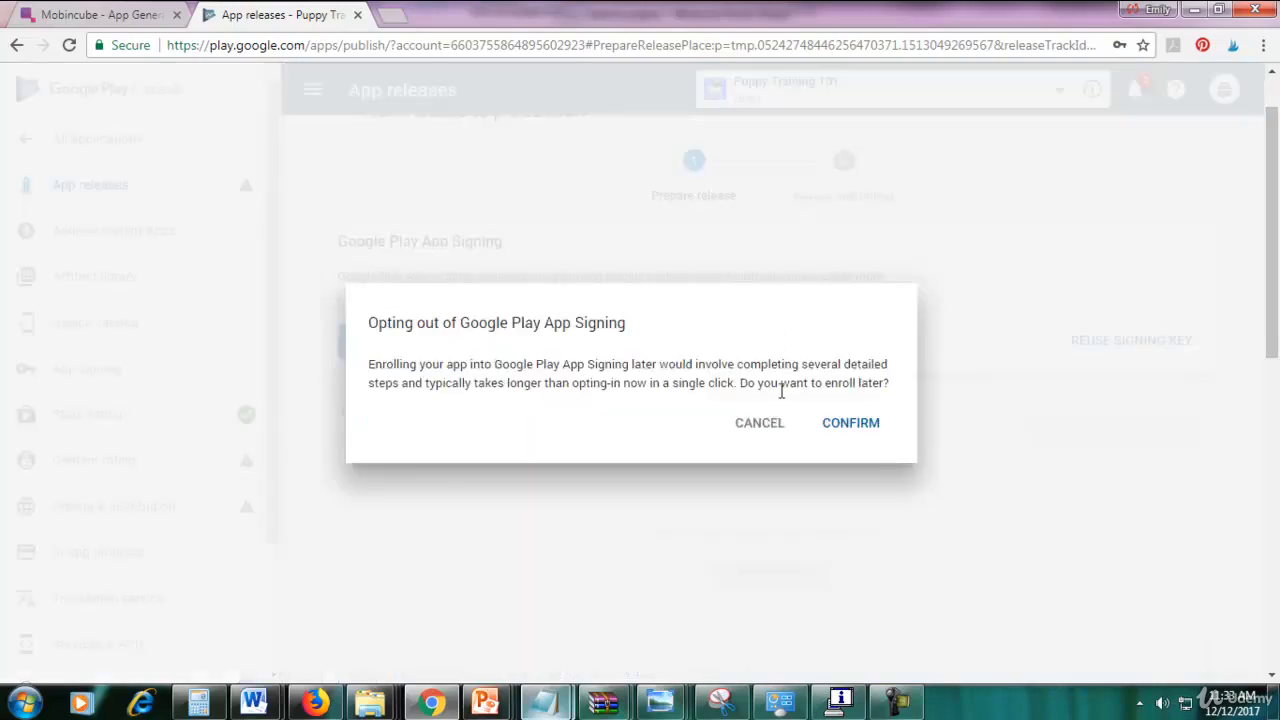
pyautogui.click(884, 435)
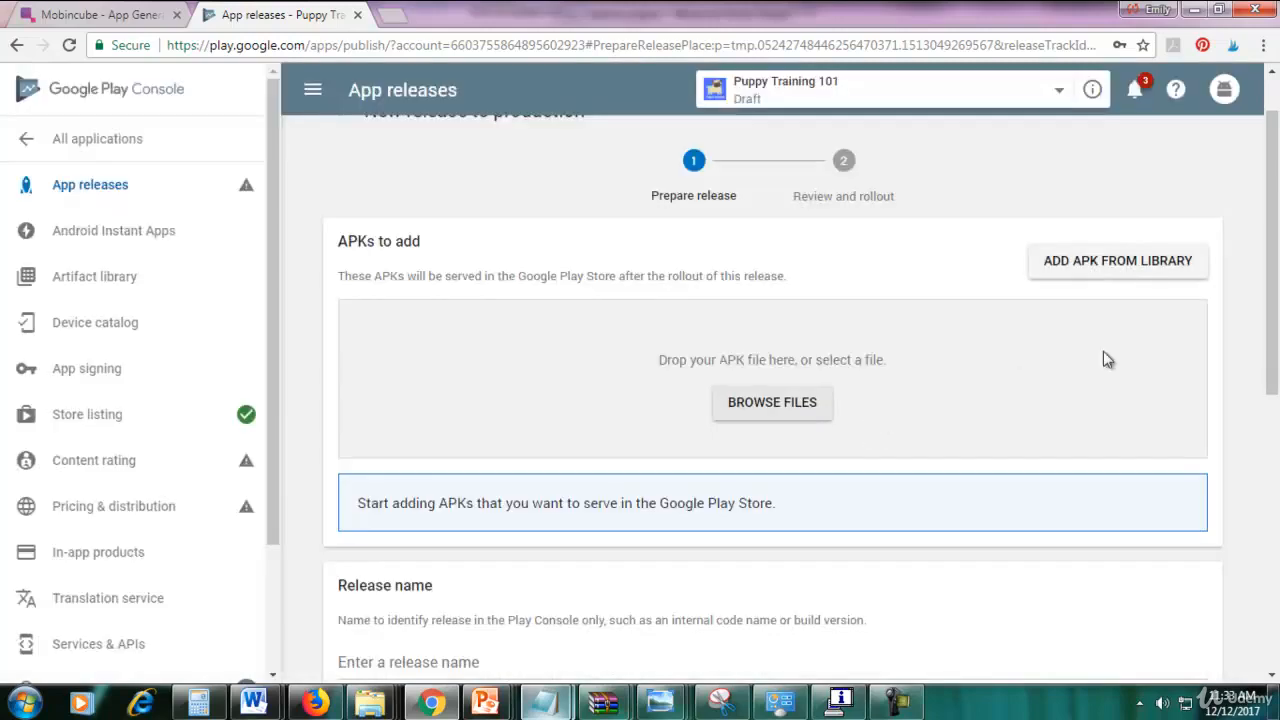
pyautogui.moveTo(1276, 288)
pyautogui.mouseDown()
pyautogui.moveTo(1276, 363)
pyautogui.moveTo(1276, 310)
pyautogui.mouseUp()
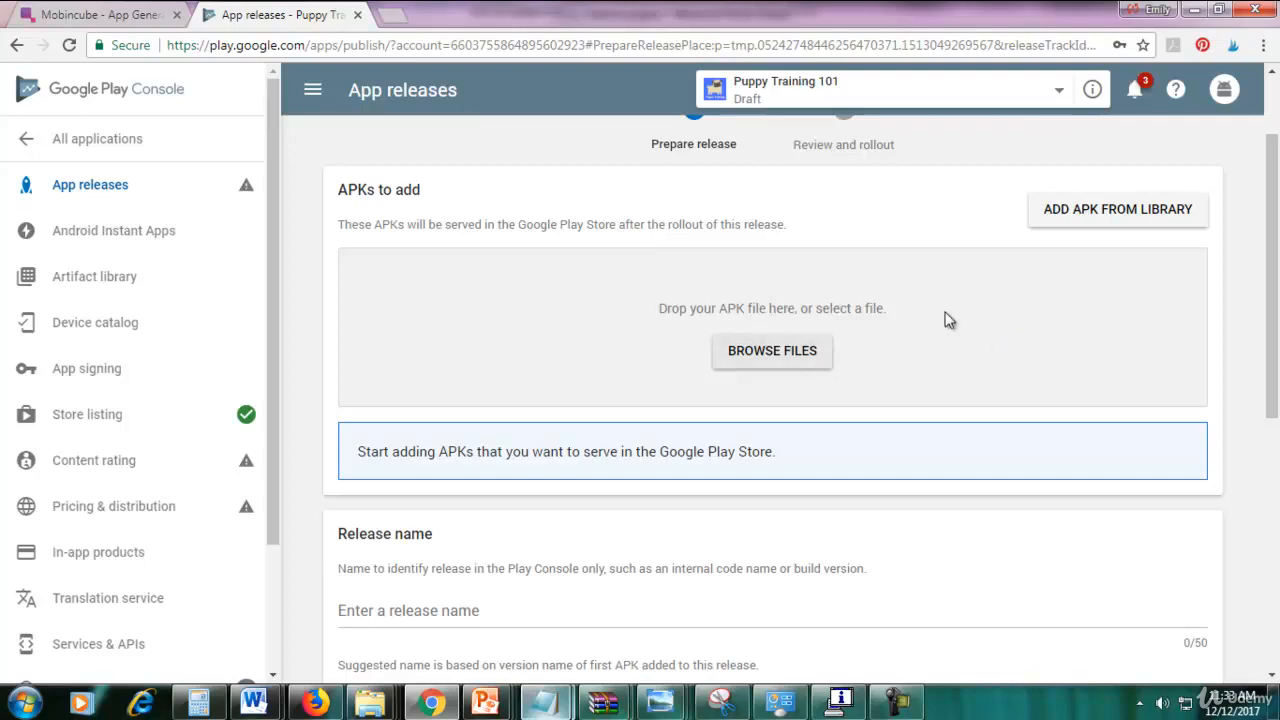
# Upload DDZG7W.apk from the Android App > Puppy Training folder.
pyautogui.click(791, 350)
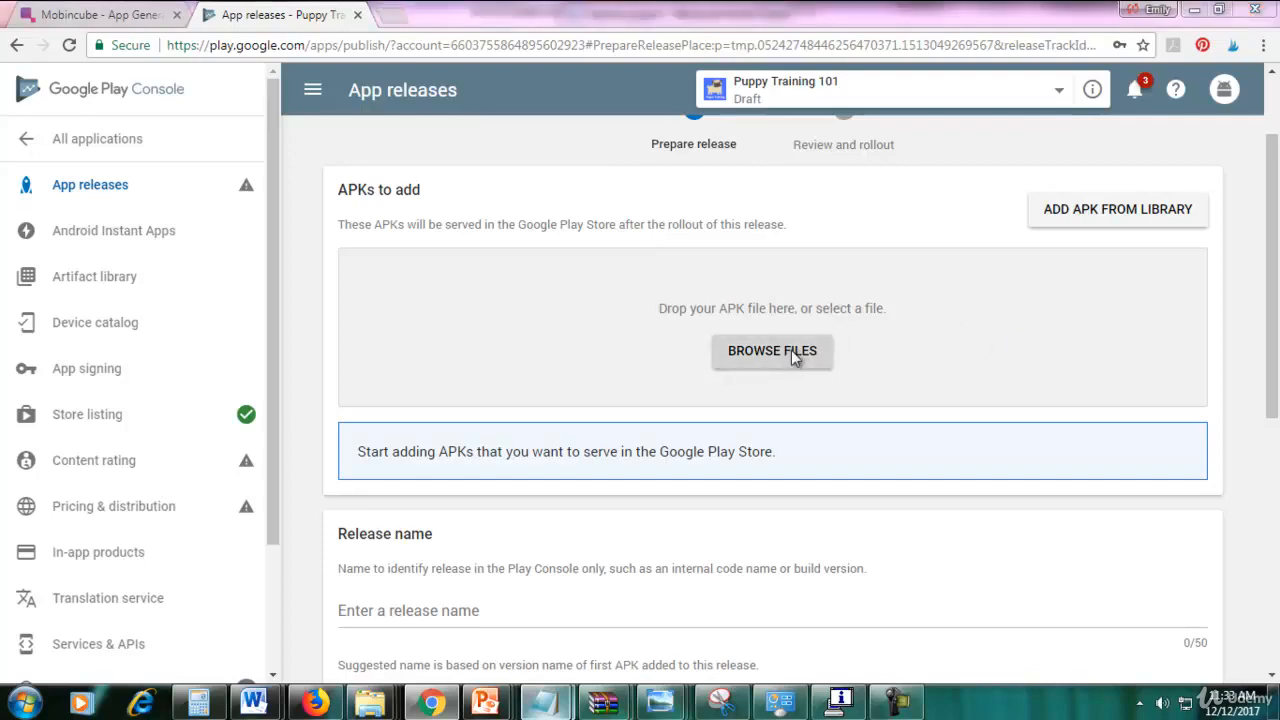
pyautogui.click(336, 45)
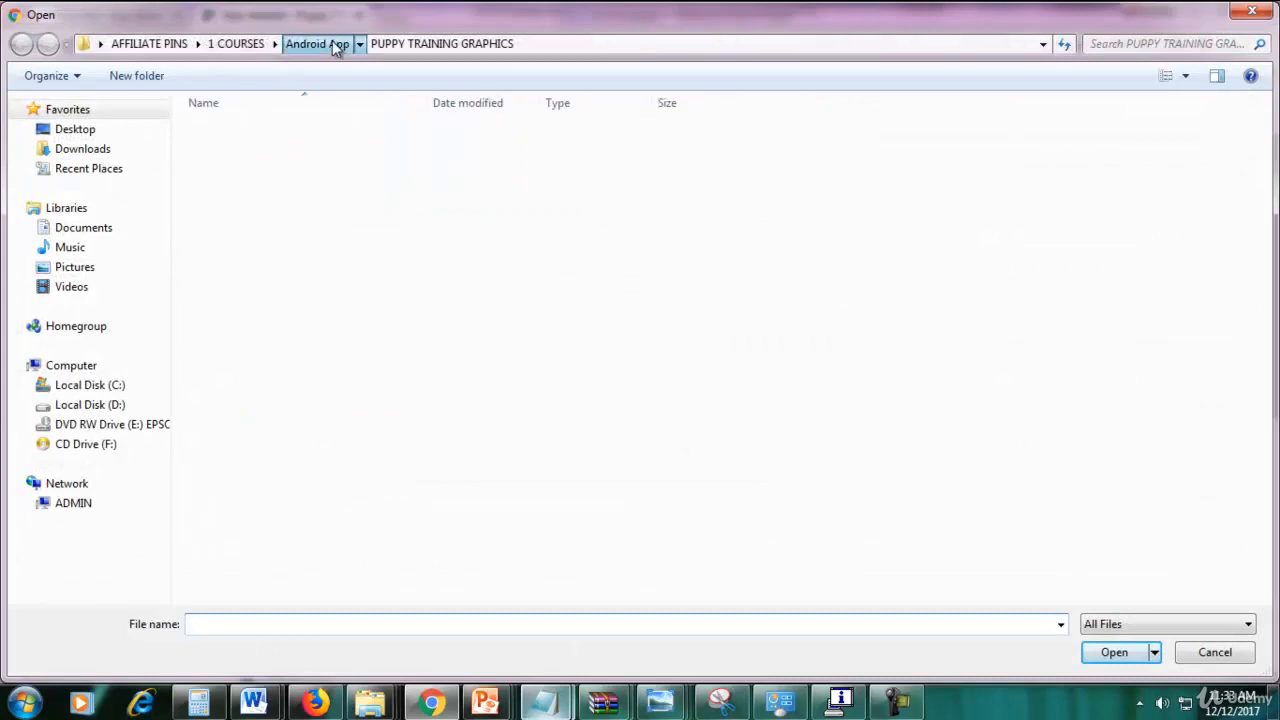
pyautogui.doubleClick(259, 252)
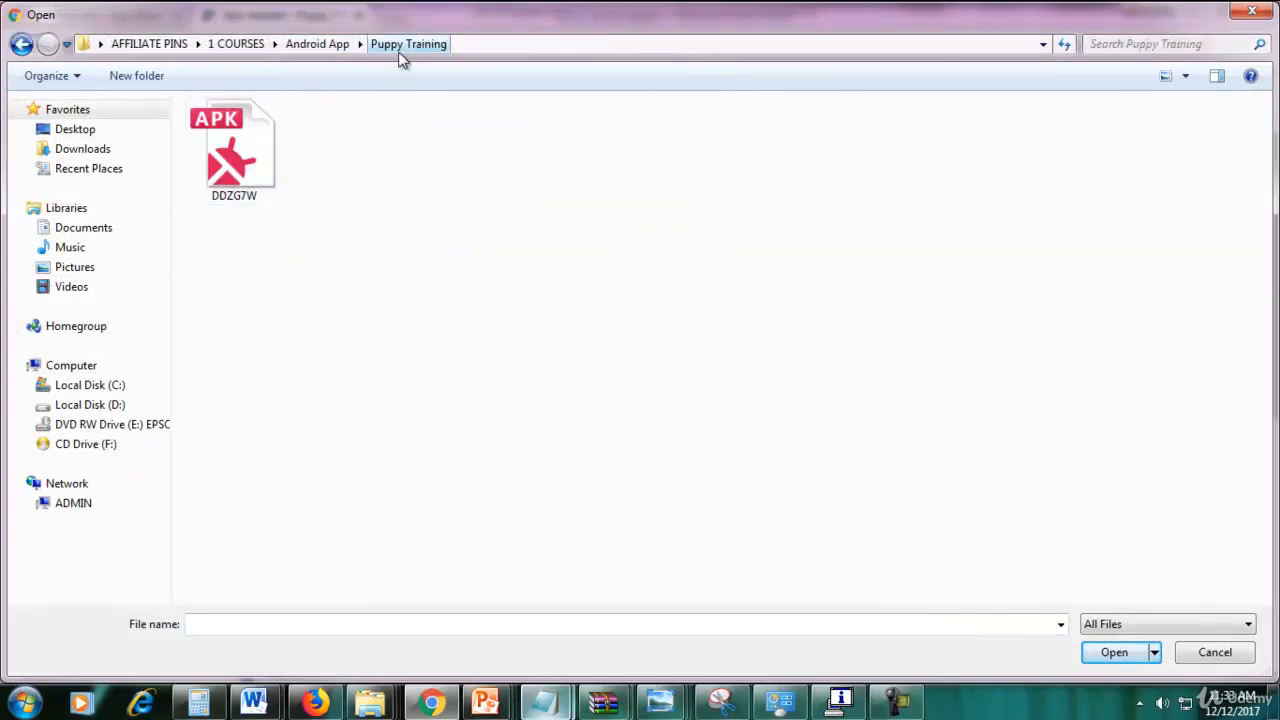
pyautogui.doubleClick(247, 188)
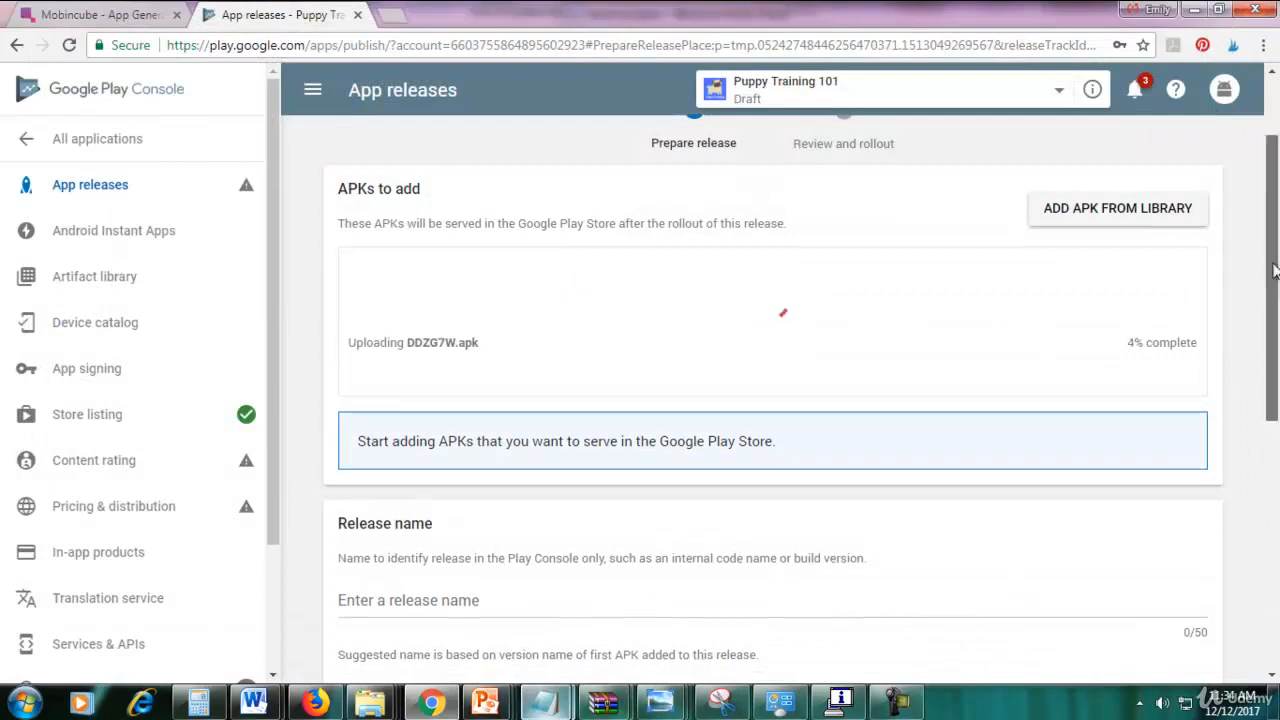
pyautogui.moveTo(1270, 270); pyautogui.dragTo(1276, 378)
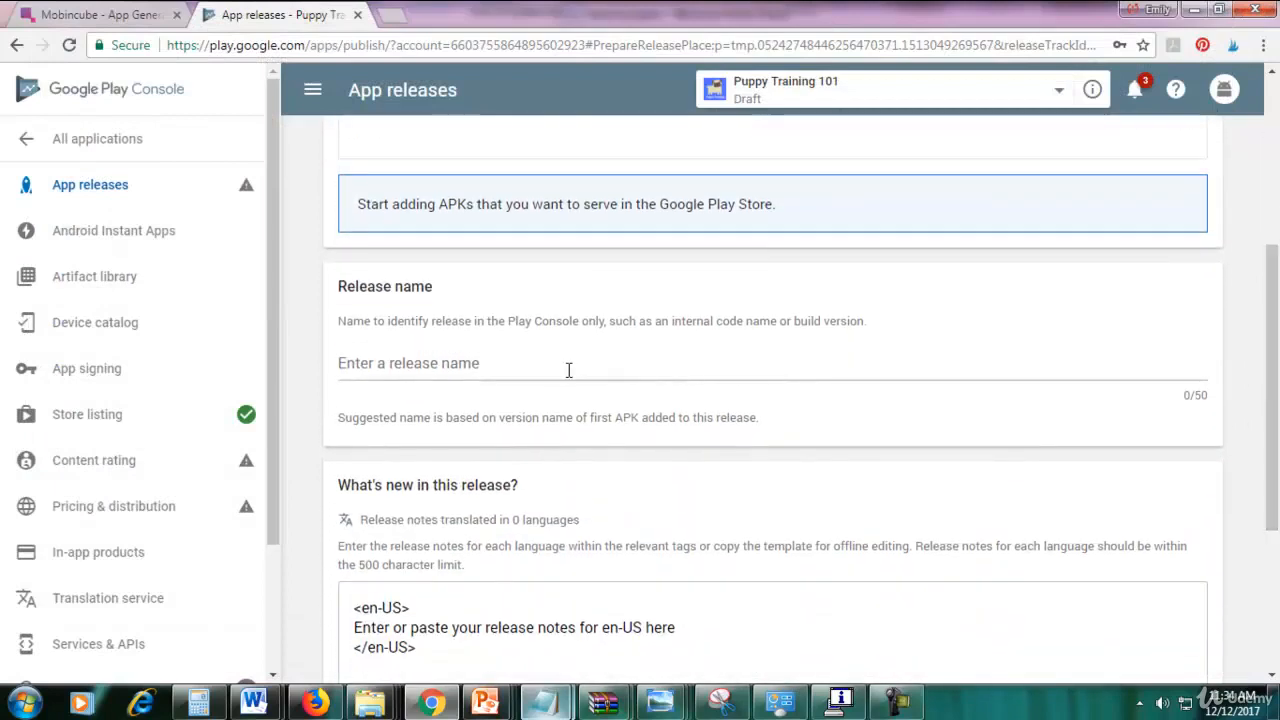
# Enter Version 1.0 as the release name.
pyautogui.click(568, 370)
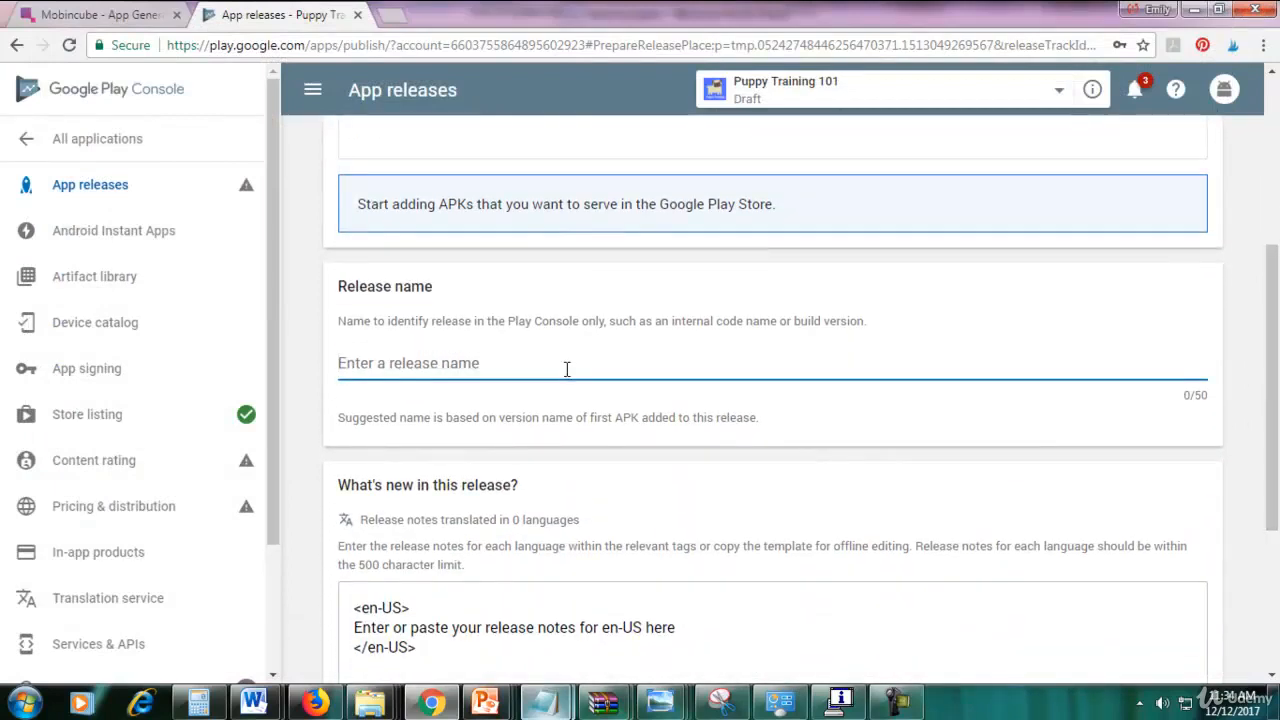
pyautogui.write('Vers')
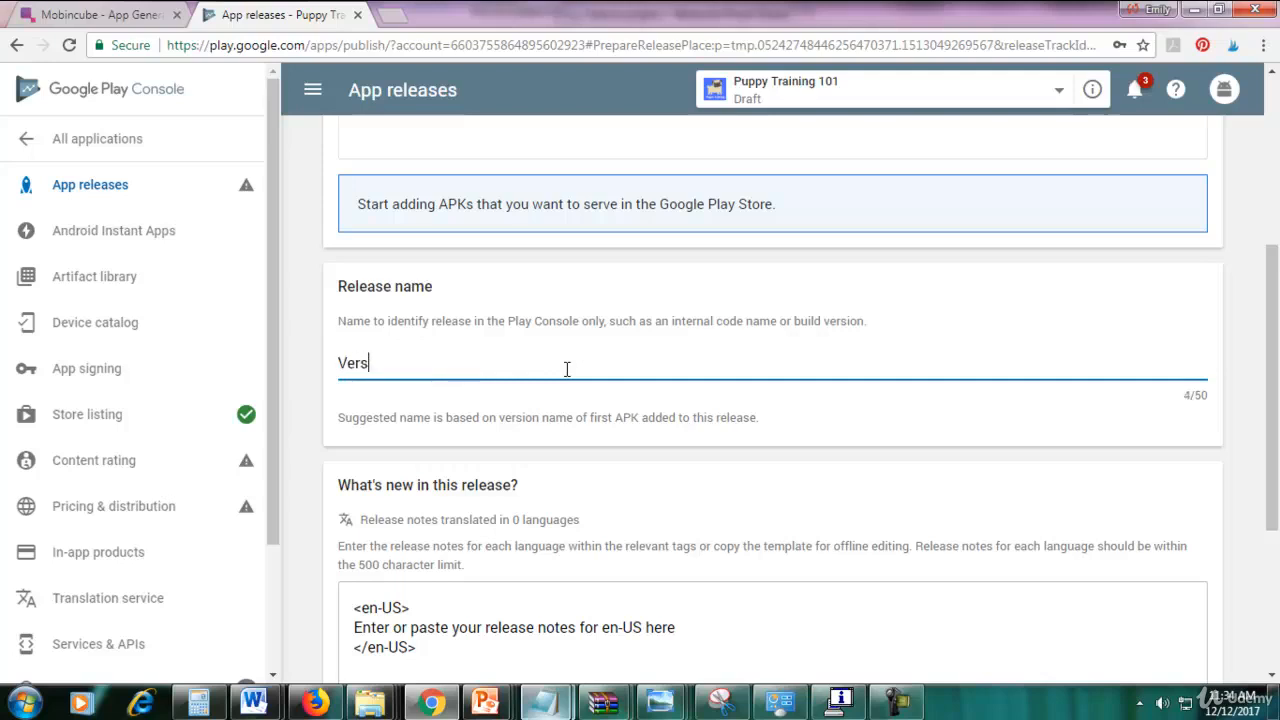
pyautogui.press('BackSpace')
pyautogui.press('BackSpace')
pyautogui.press('BackSpace')
pyautogui.press('BackSpace')
pyautogui.press('BackSpace')
pyautogui.press('BackSpace')
pyautogui.write('Inital Re')
pyautogui.press('BackSpace')
pyautogui.press('BackSpace')
pyautogui.press('BackSpace')
pyautogui.press('BackSpace')
pyautogui.press('BackSpace')
pyautogui.press('BackSpace')
pyautogui.press('BackSpace')
pyautogui.press('BackSpace')
pyautogui.press('BackSpace')
pyautogui.press('BackSpace')
pyautogui.press('BackSpace')
pyautogui.press('BackSpace')
pyautogui.press('BackSpace')
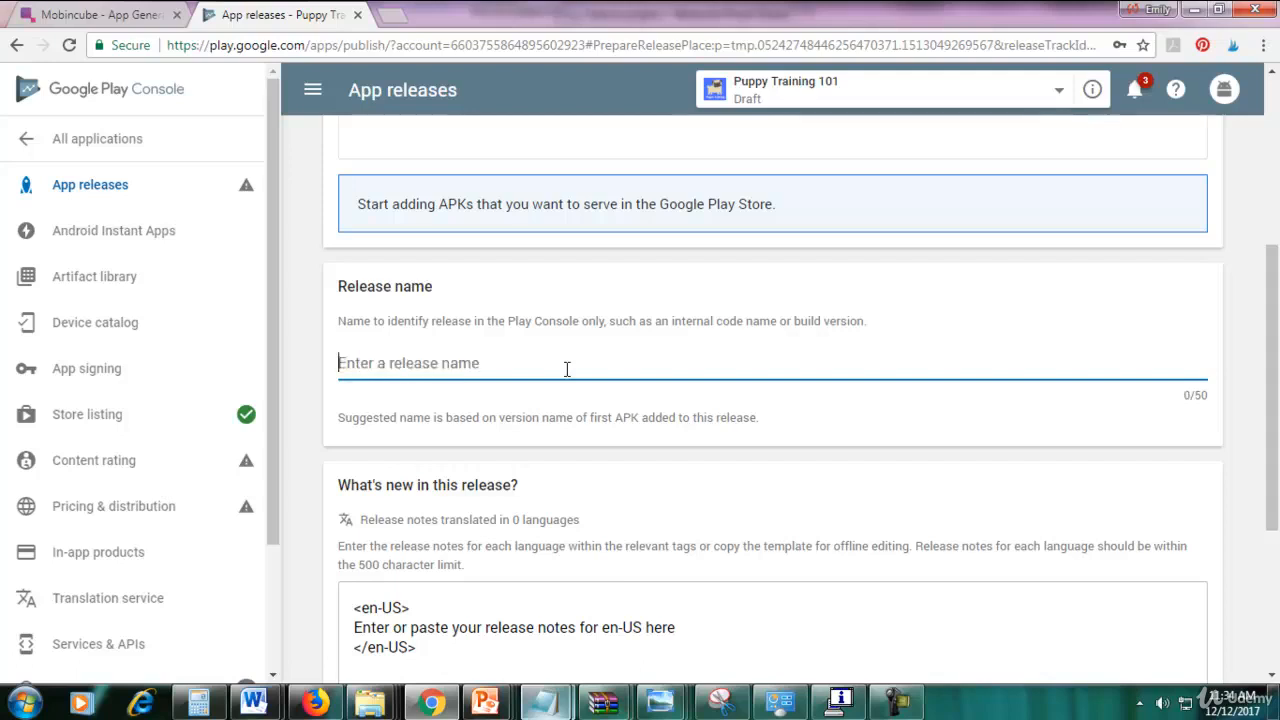
pyautogui.write('Version 1.0')
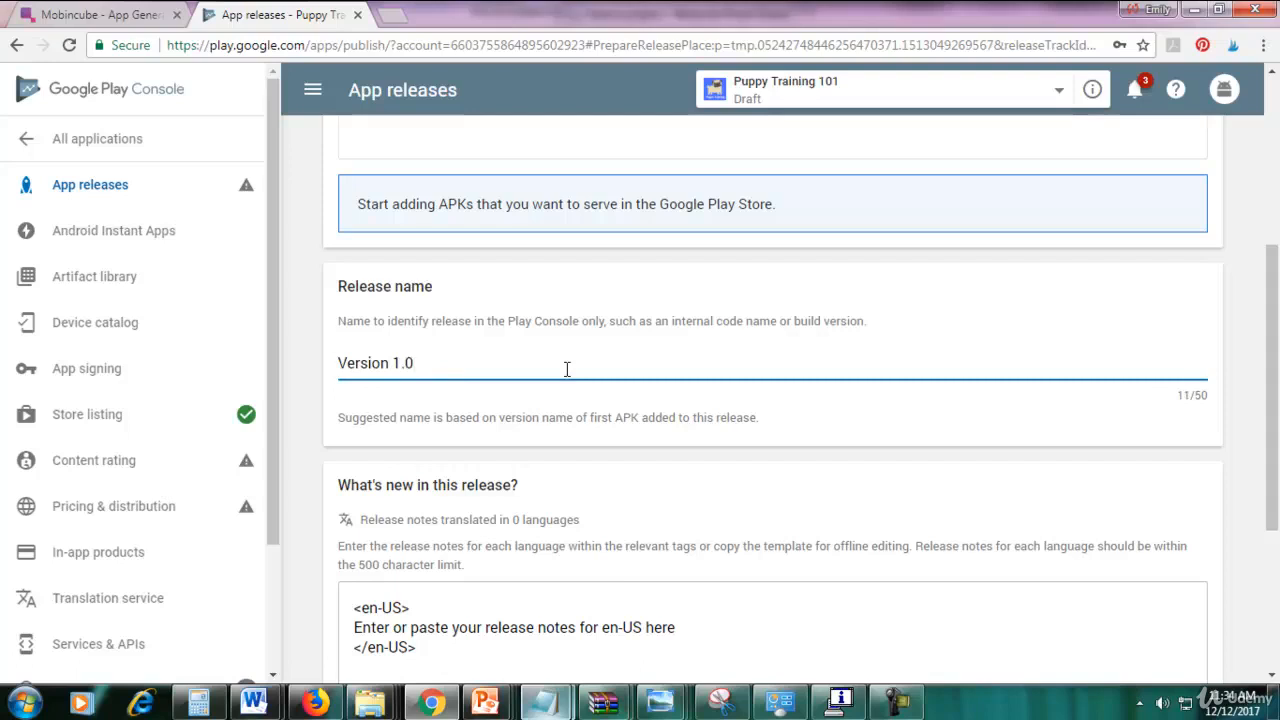
# Replace the release-notes template text with 'Initial release'.
pyautogui.scroll(-1, 632, 500)
pyautogui.moveTo(423, 560); pyautogui.dragTo(308, 523)
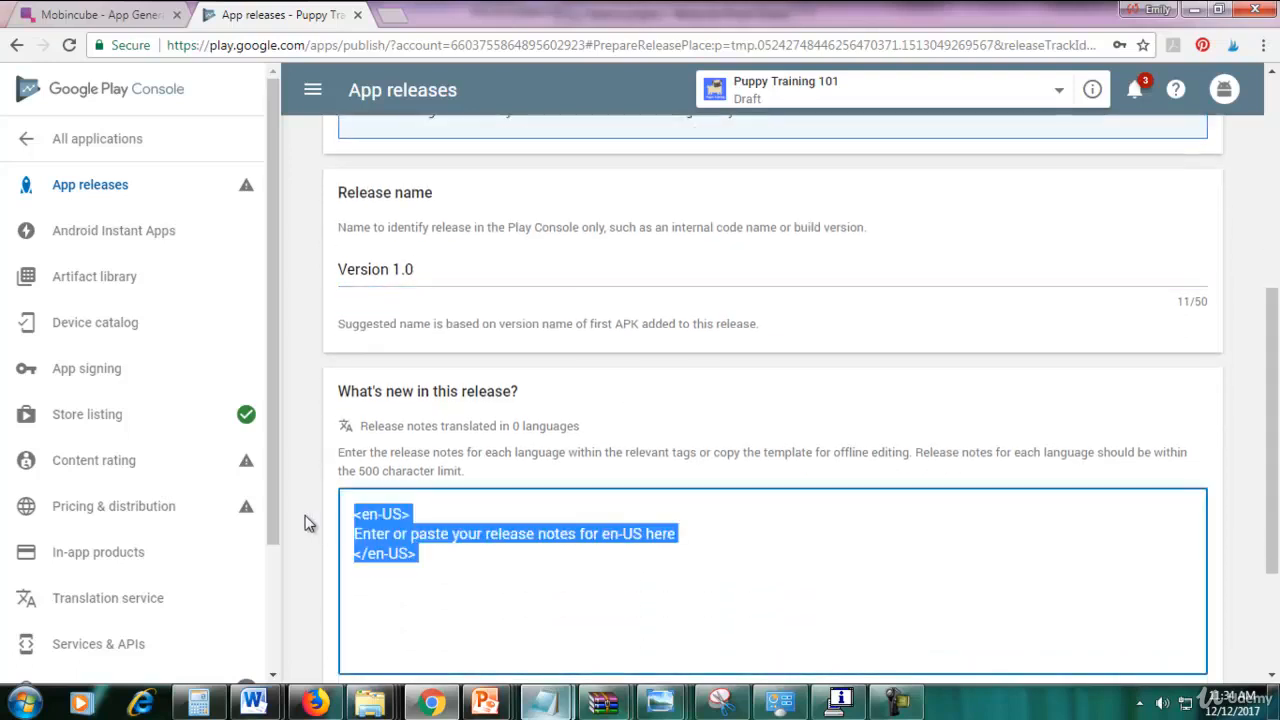
pyautogui.press('BackSpace')
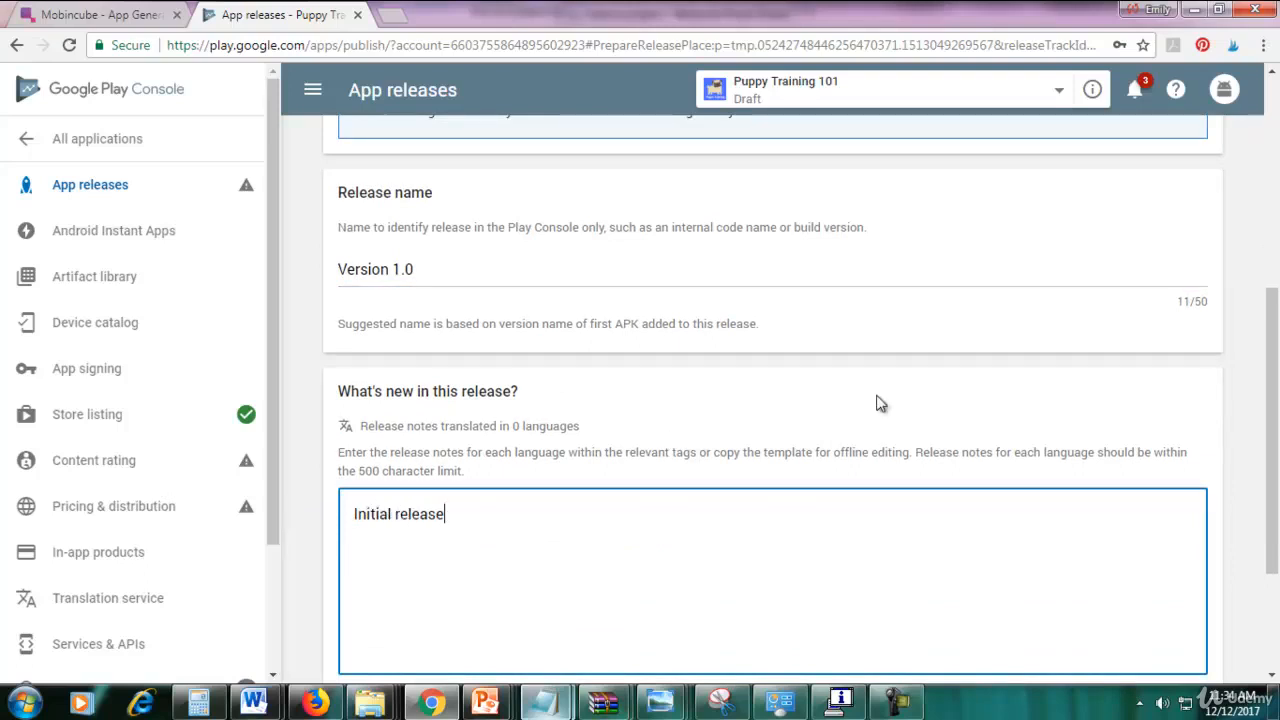
pyautogui.scroll(4, 886, 400)
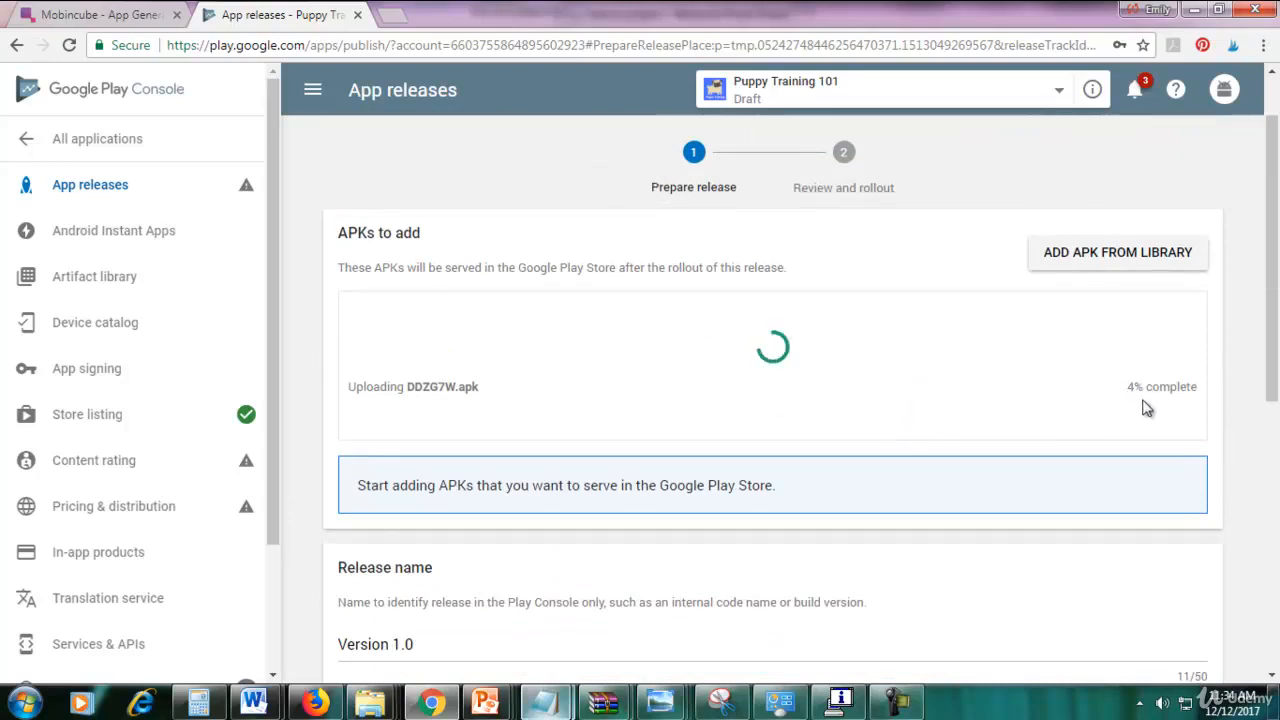
pyautogui.moveTo(1268, 360)
pyautogui.mouseDown()
pyautogui.moveTo(1275, 648)
pyautogui.moveTo(1273, 344)
pyautogui.mouseUp()
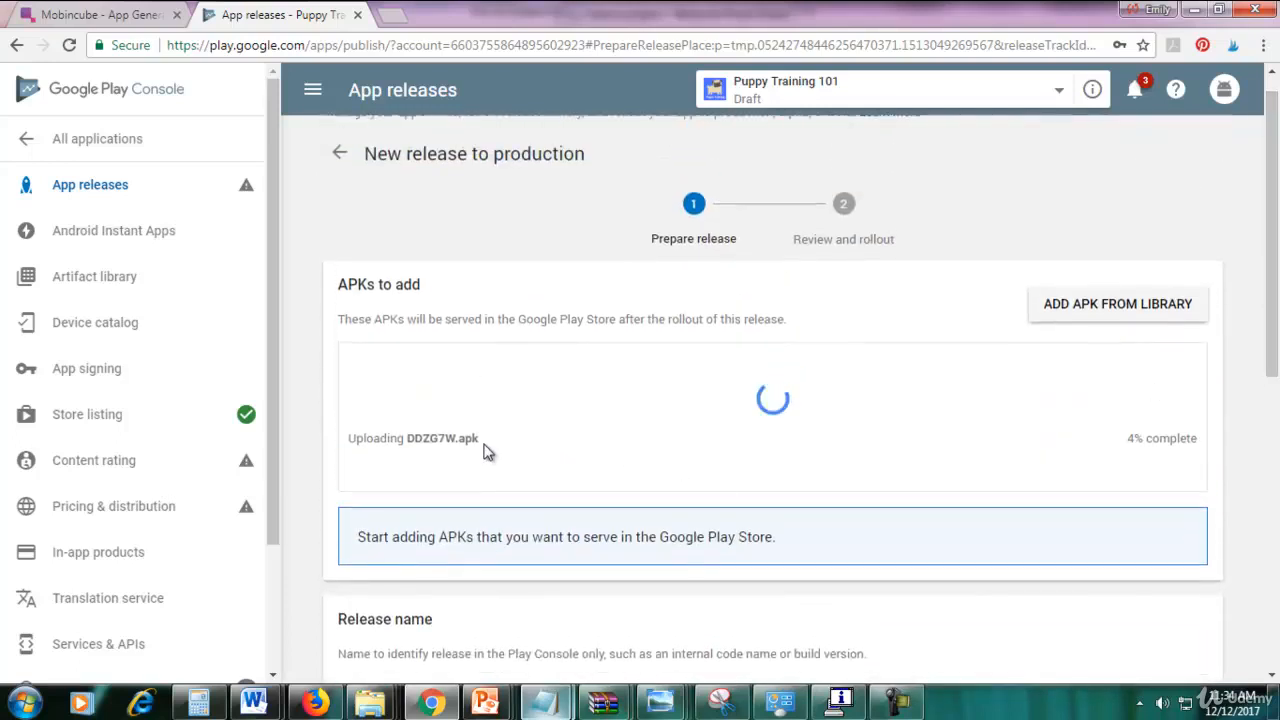
# Let the APK upload finish, then check the version code 1 row and release name 1.0.0.
pyautogui.click(897, 703)
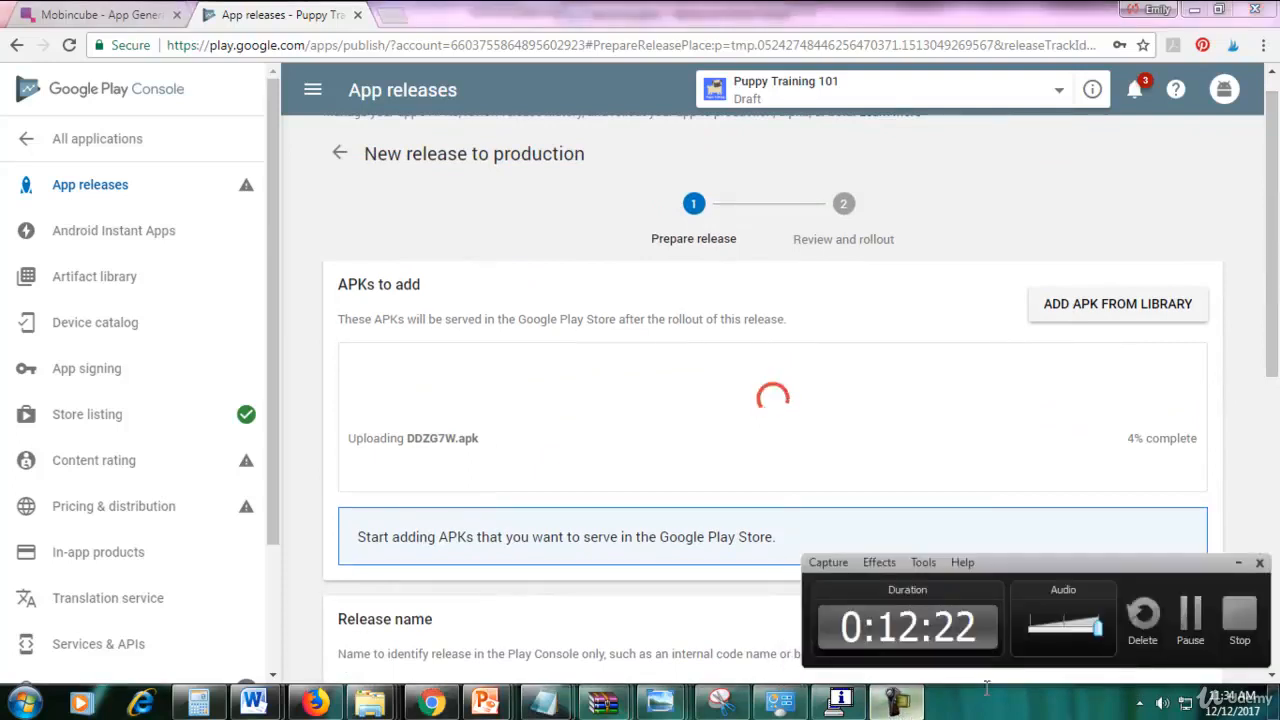
pyautogui.click(1190, 615)
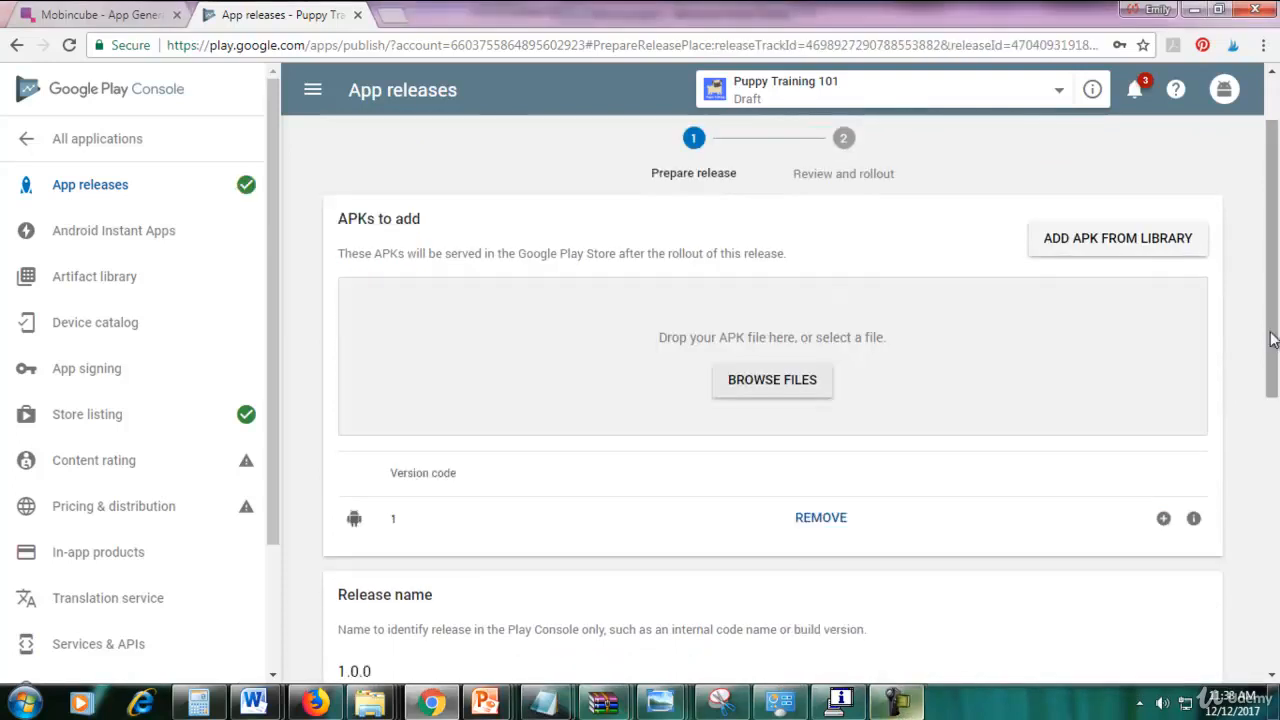
pyautogui.moveTo(1275, 342); pyautogui.dragTo(1276, 389)
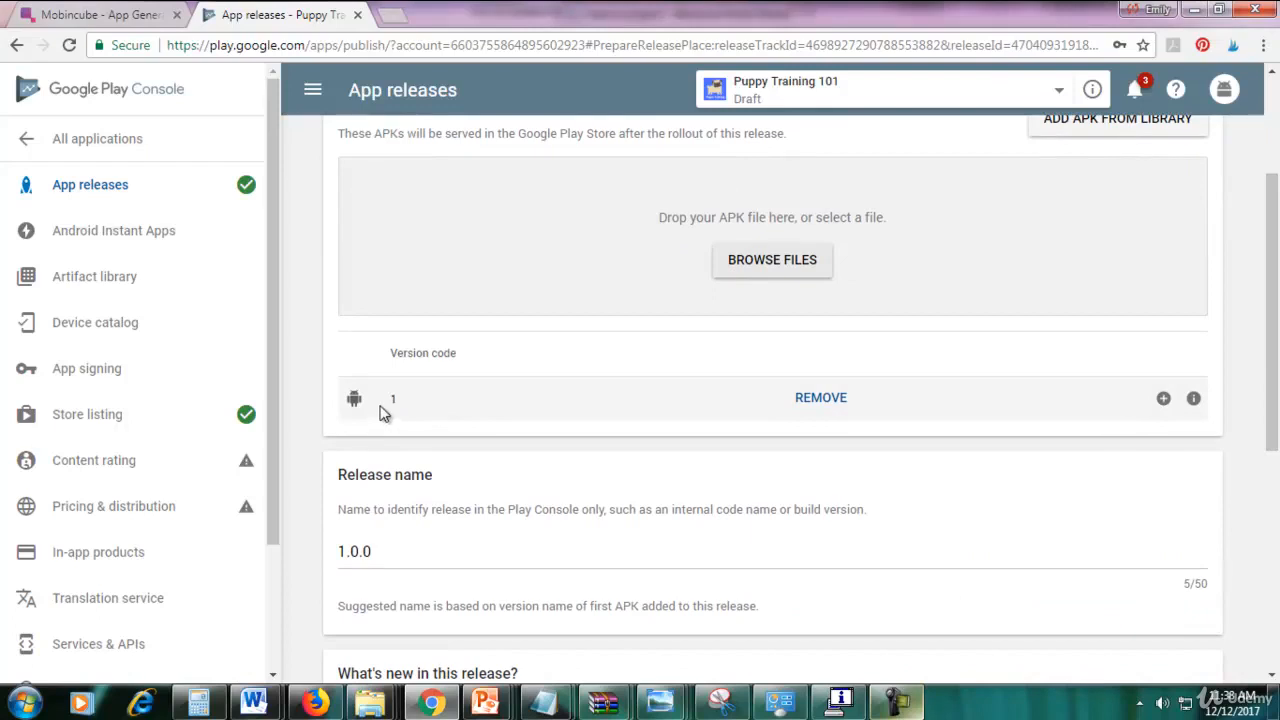
pyautogui.moveTo(386, 405); pyautogui.dragTo(407, 405)
pyautogui.click(407, 405)
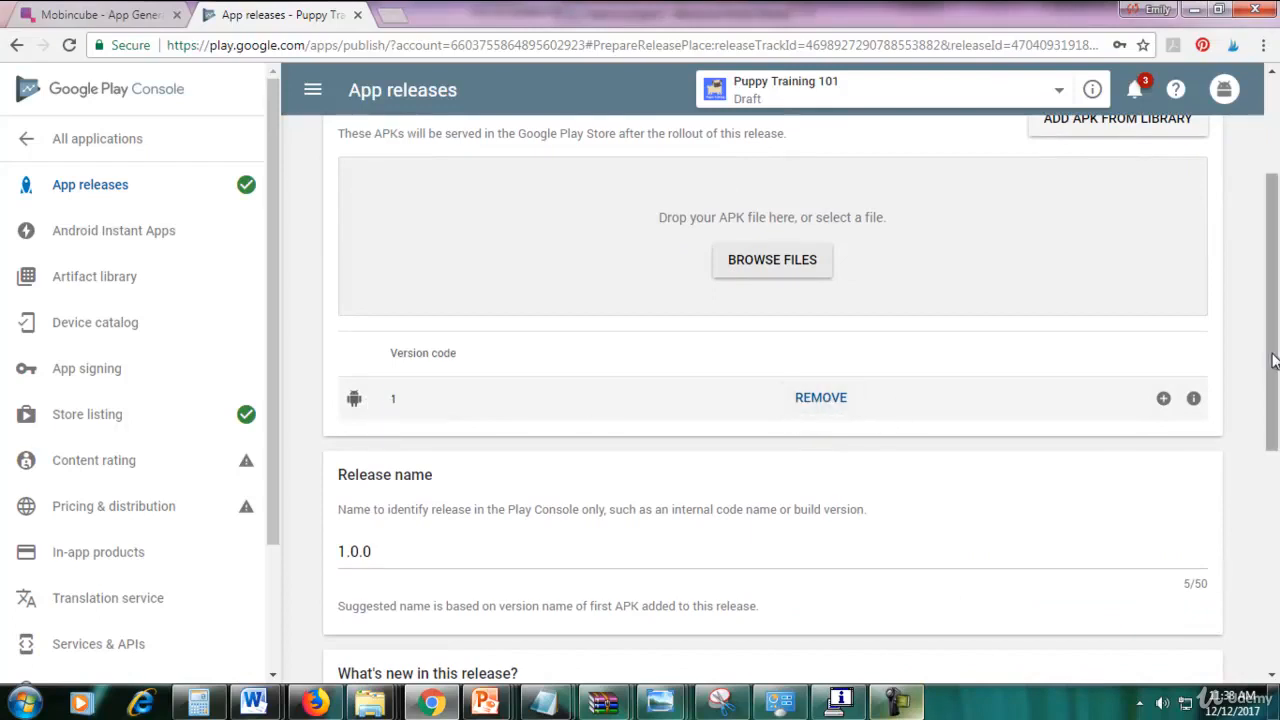
pyautogui.moveTo(1273, 361); pyautogui.dragTo(1274, 570)
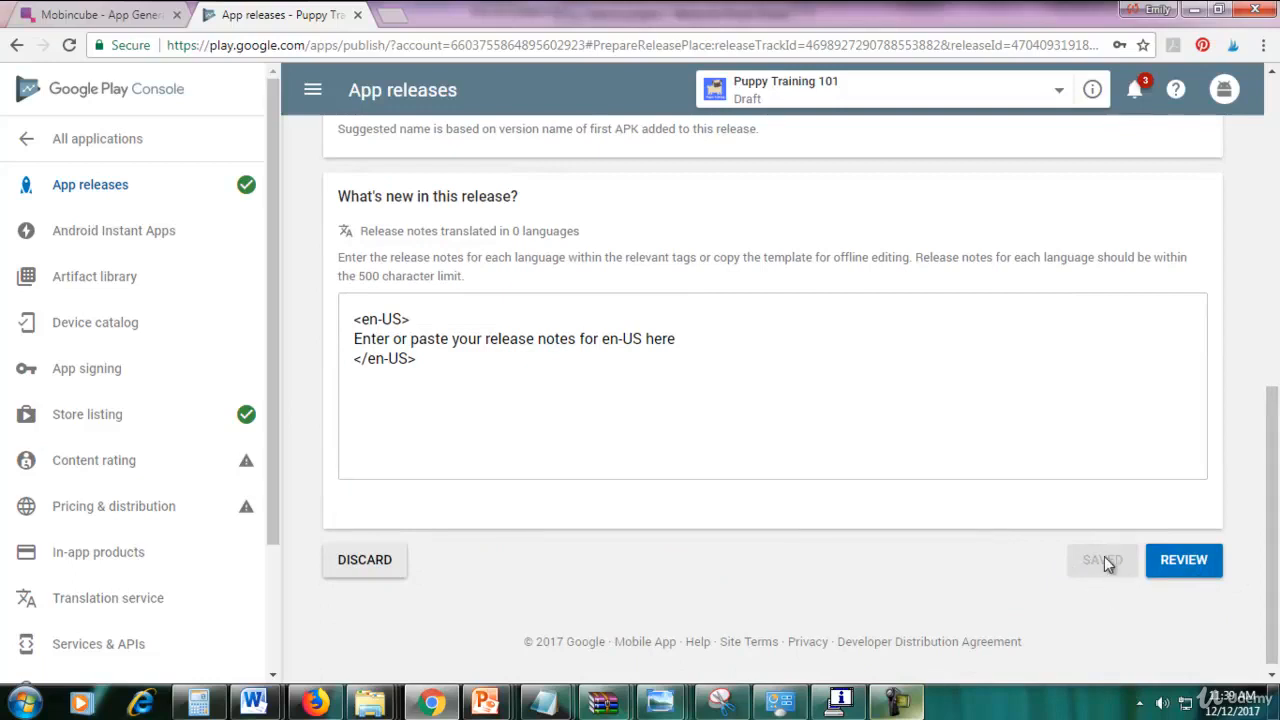
pyautogui.moveTo(1272, 507); pyautogui.dragTo(1272, 232)
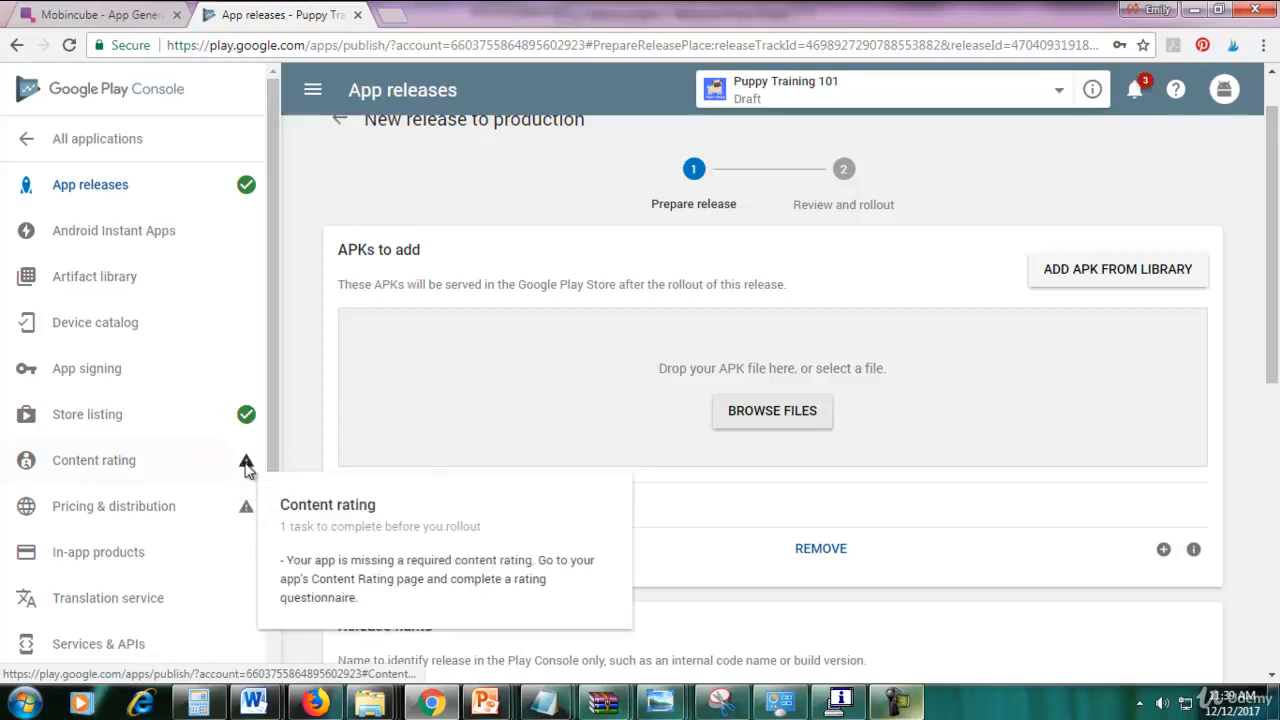
# Go to the Content rating page, dismiss the error banner, and continue into the questionnaire.
pyautogui.click(115, 470)
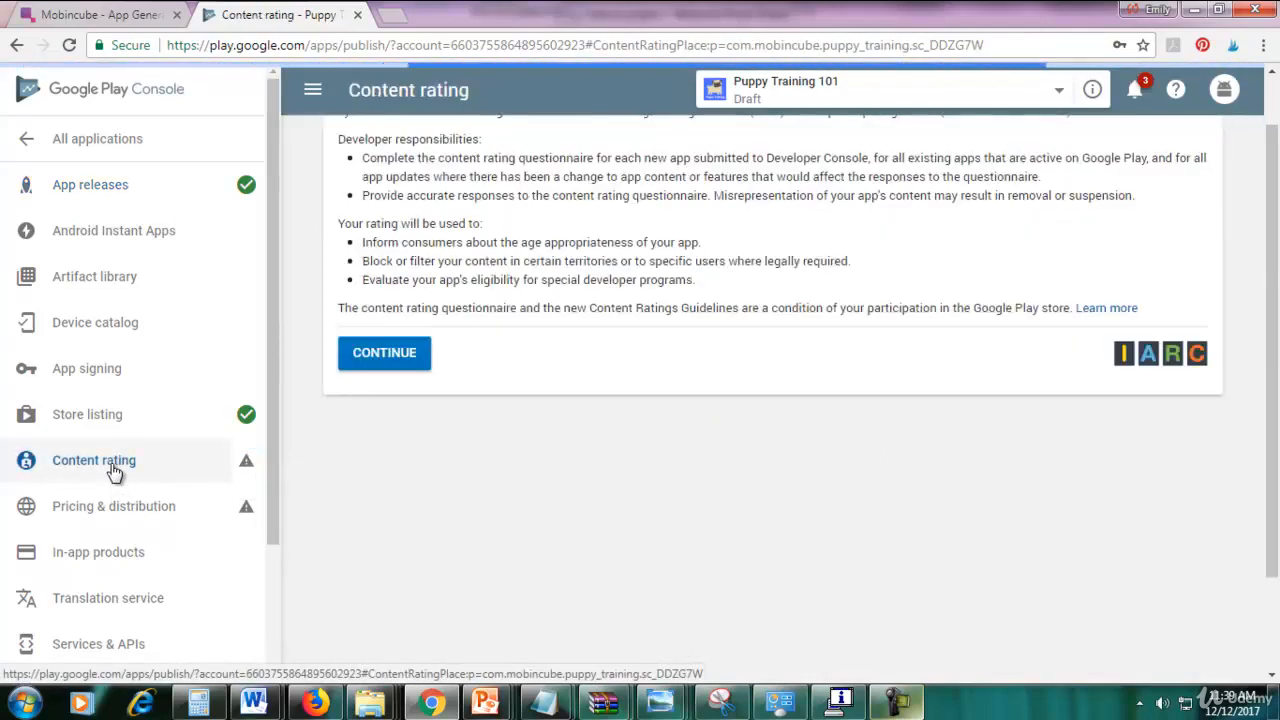
pyautogui.scroll(1, 598, 331)
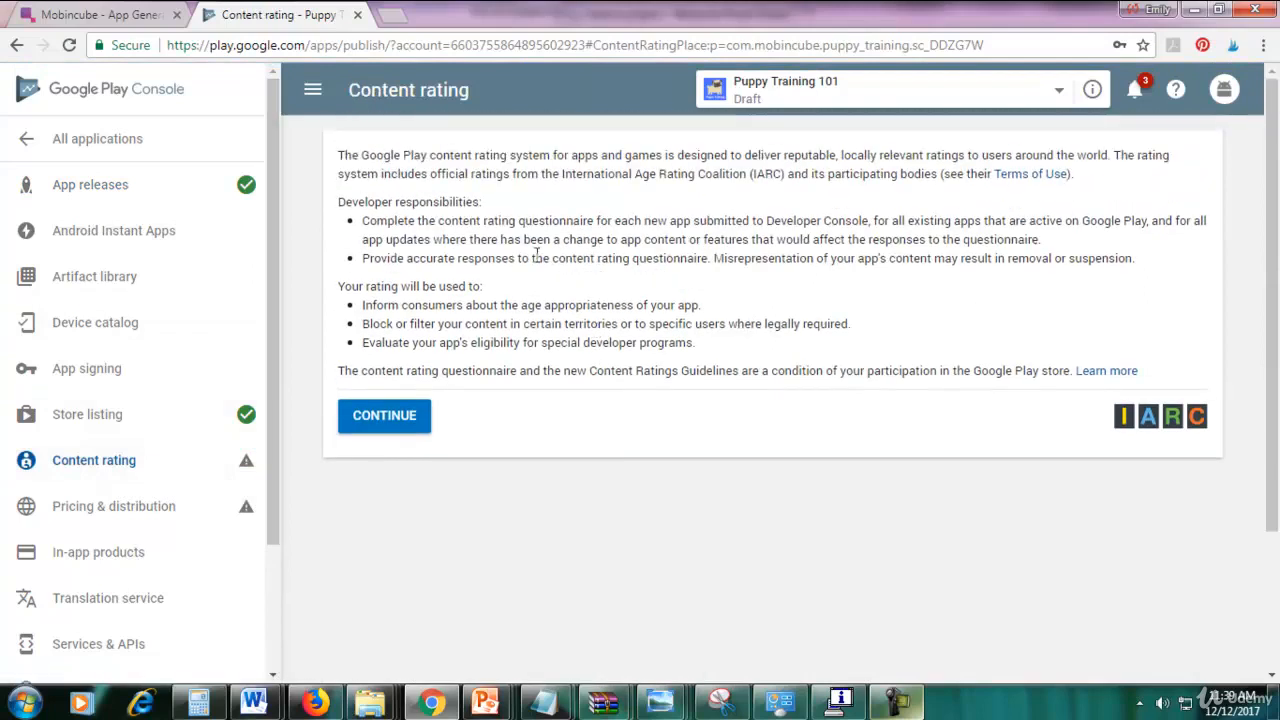
pyautogui.click(390, 418)
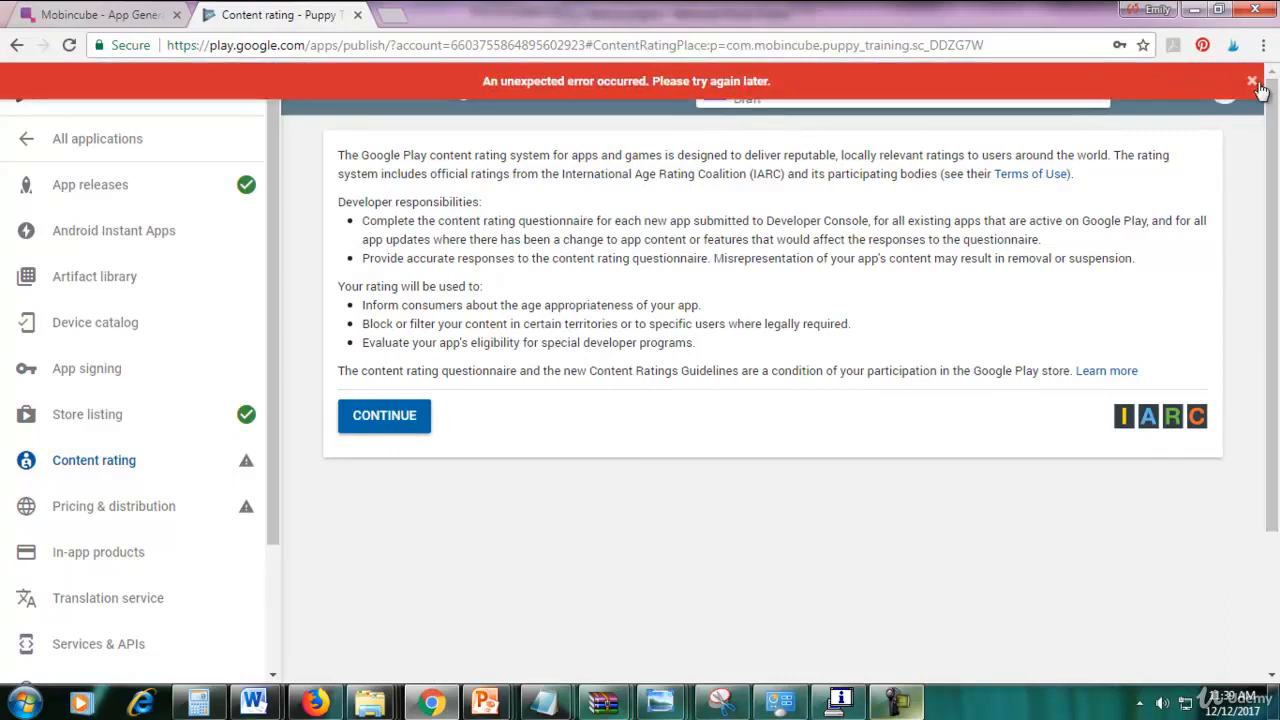
pyautogui.click(1253, 82)
pyautogui.click(416, 424)
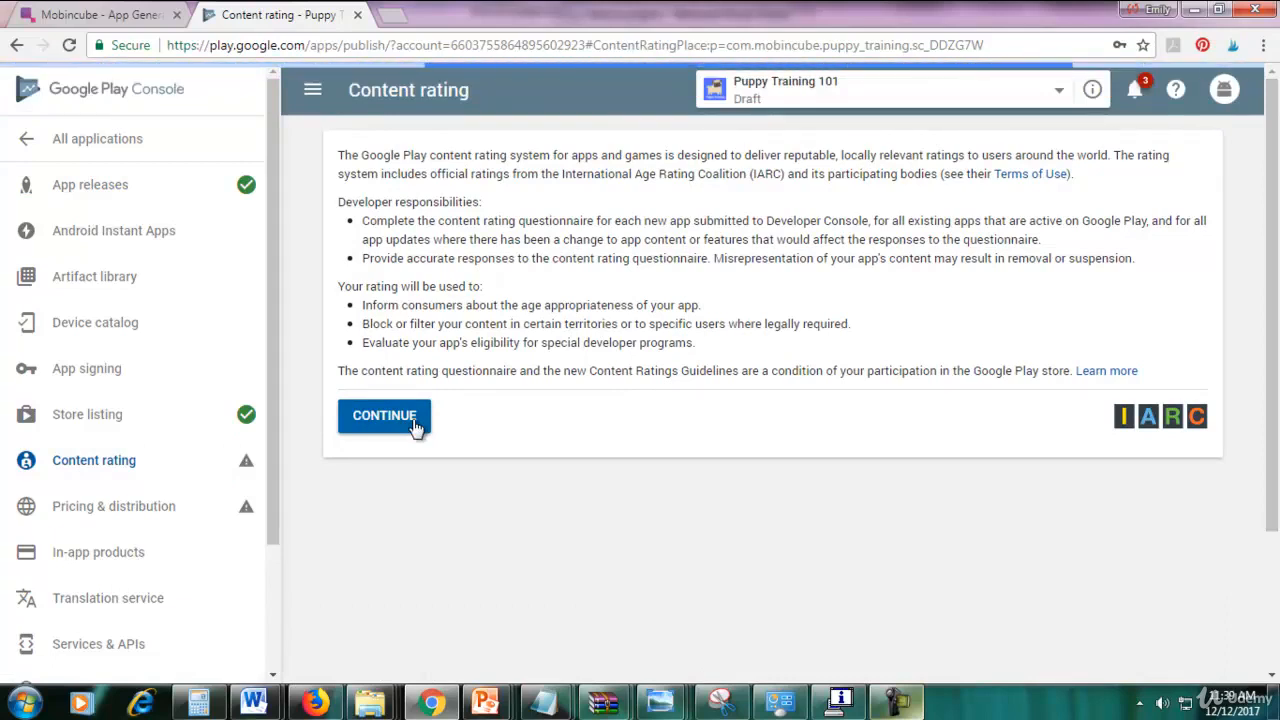
pyautogui.click(907, 708)
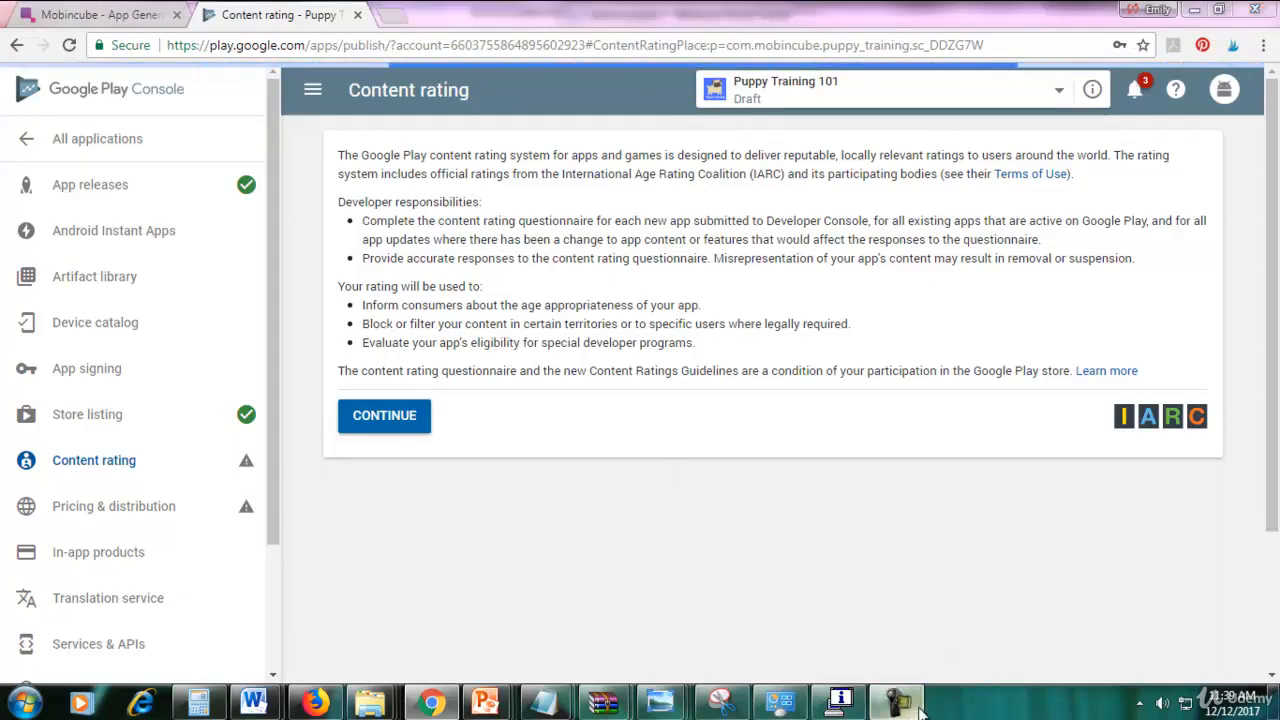
pyautogui.click(1190, 615)
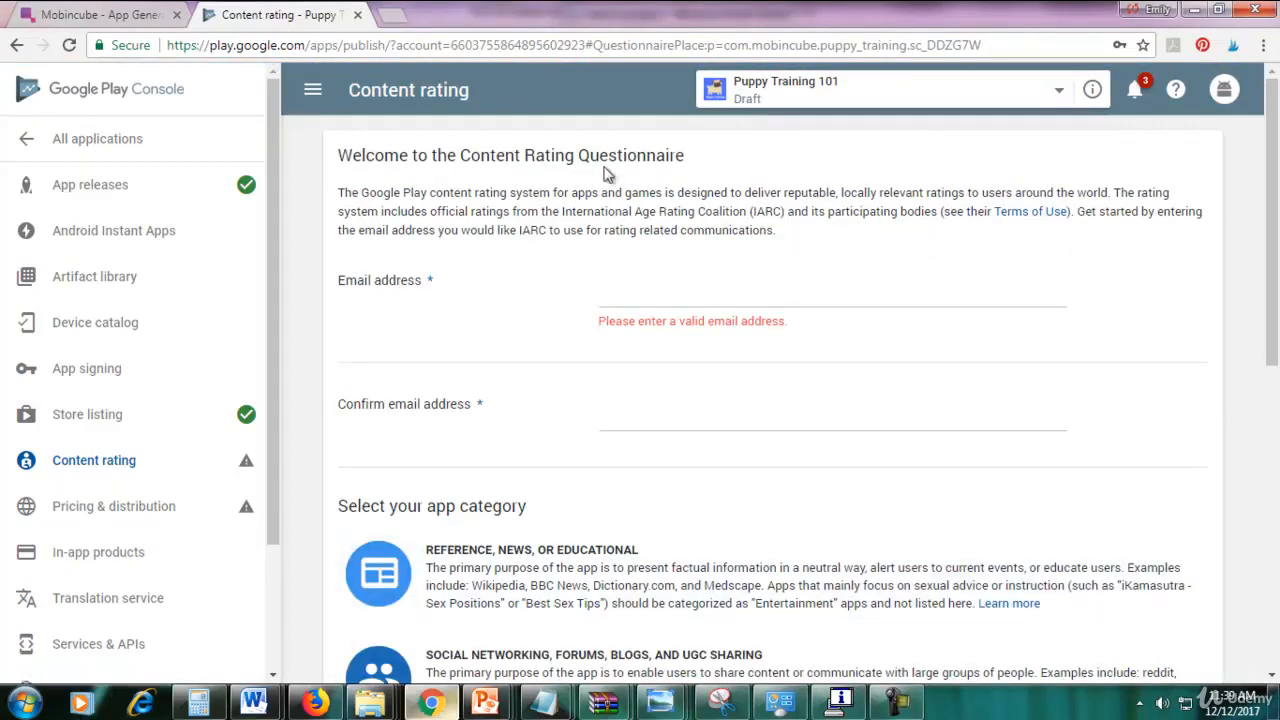
# Enter the contact e-mail address, then copy it into the confirm e-mail field.
pyautogui.click(605, 297)
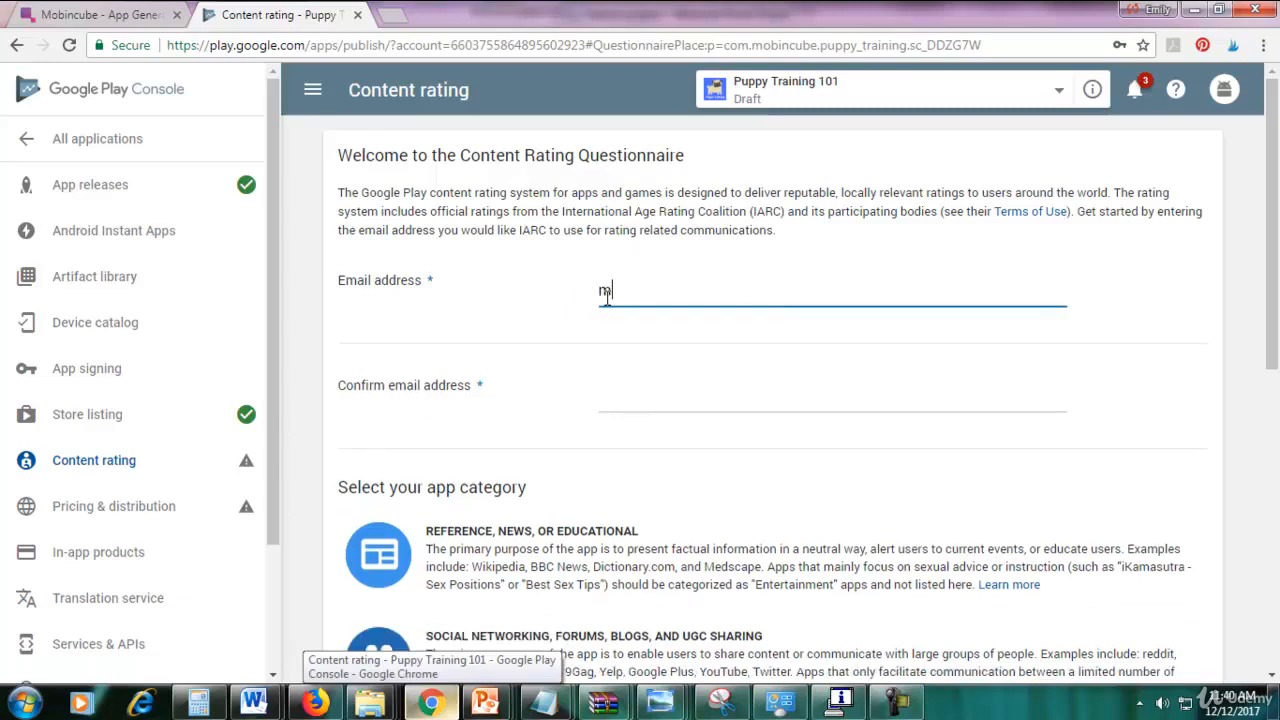
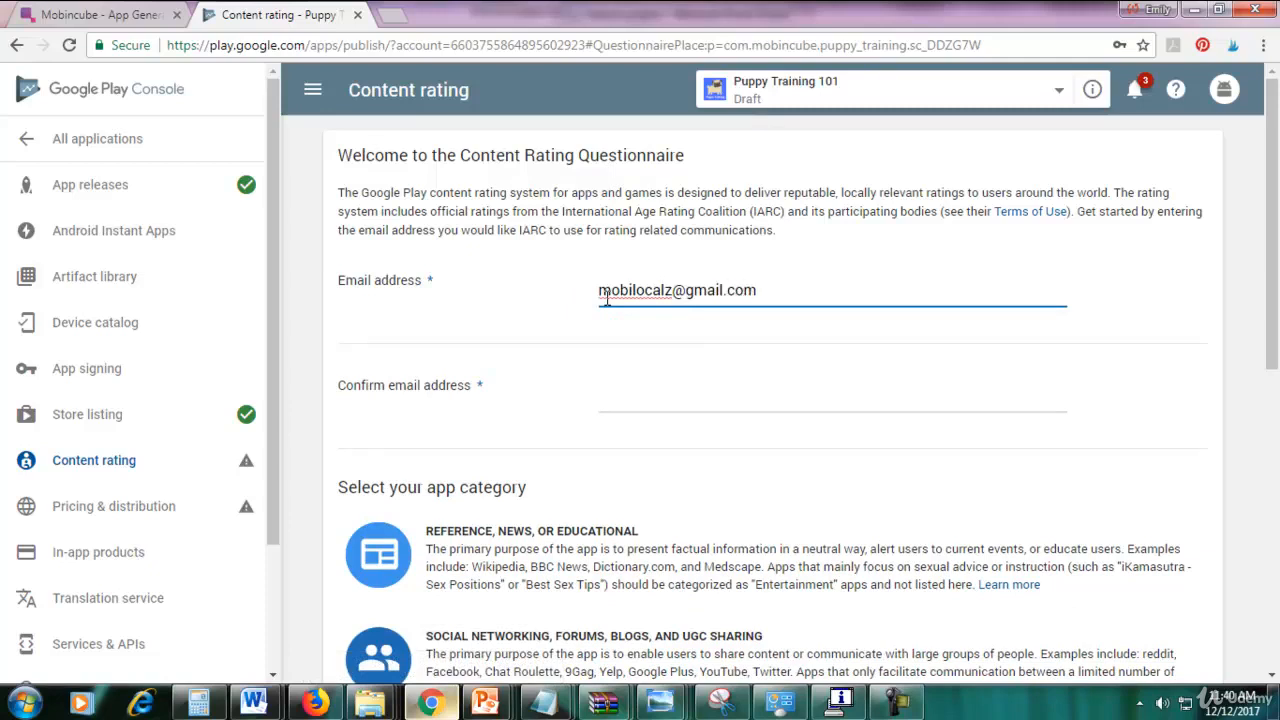
pyautogui.moveTo(768, 292); pyautogui.dragTo(560, 300)
pyautogui.hotkey('ctrl', 'c')
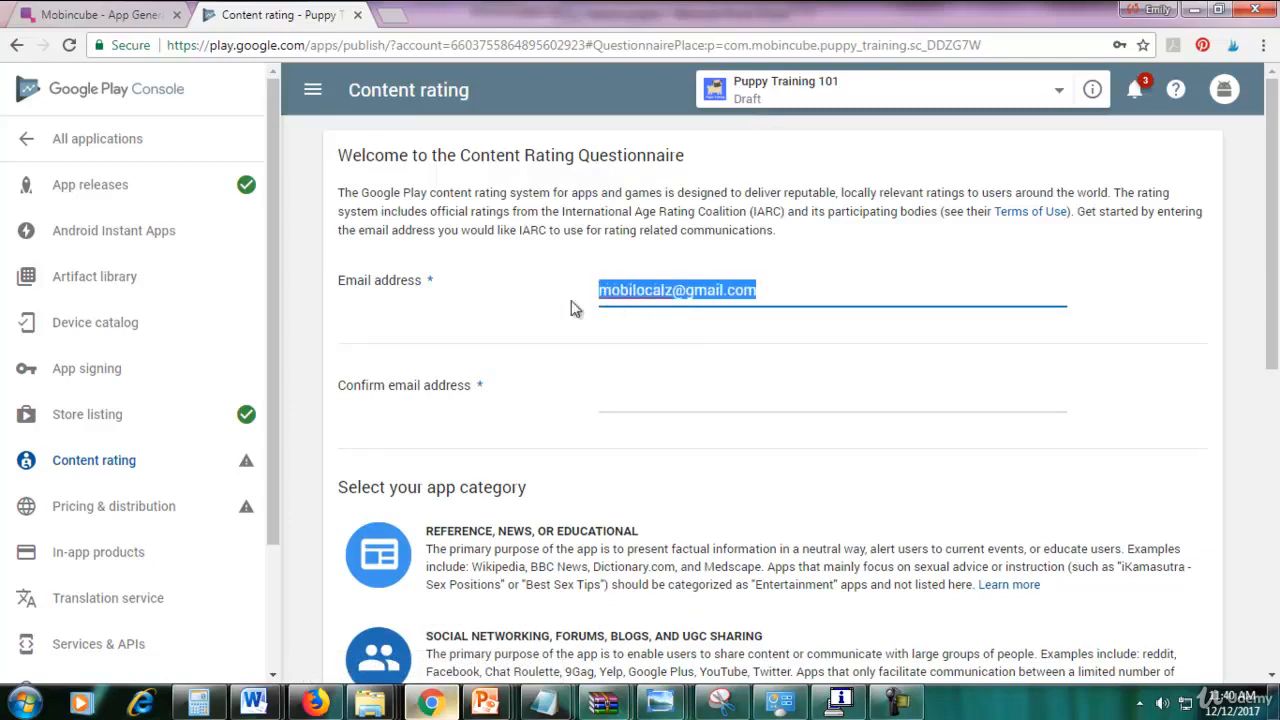
pyautogui.click(699, 404)
pyautogui.hotkey('ctrl', 'v')
pyautogui.moveTo(1274, 350); pyautogui.dragTo(1274, 492)
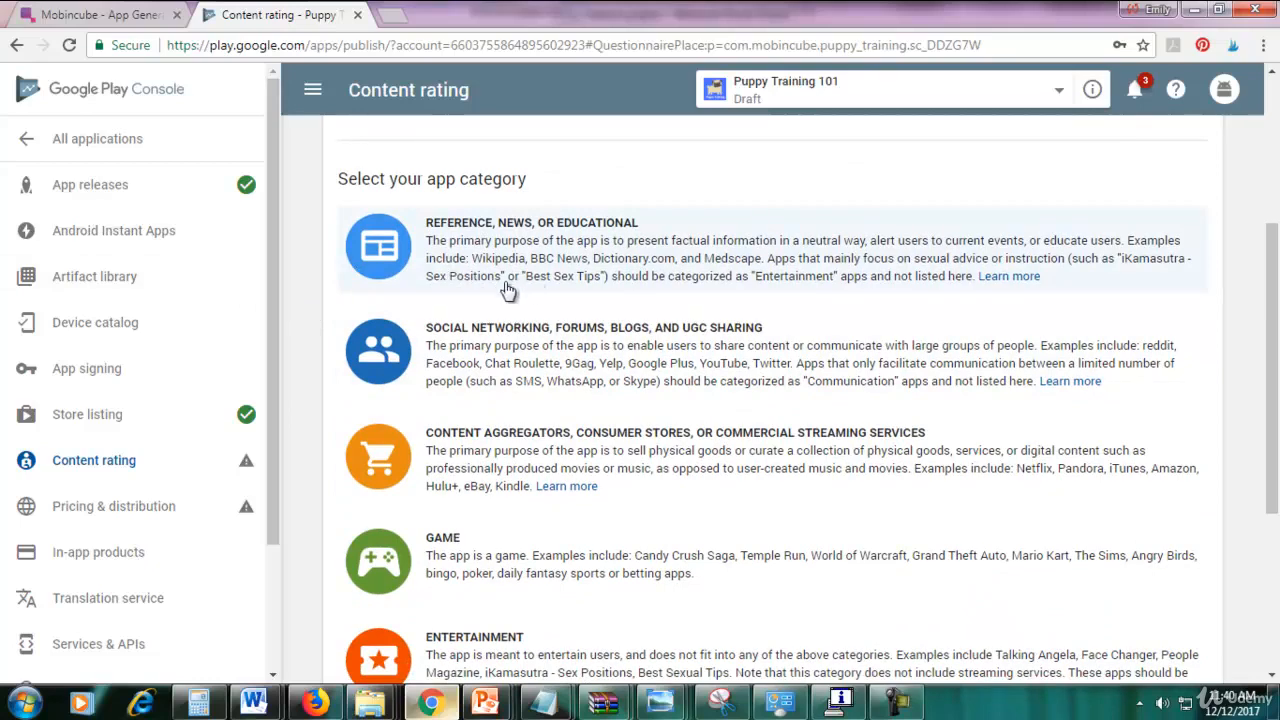
# Choose the Reference, News, or Educational category and answer No to violence, sexual content and offensive language.
pyautogui.click(398, 262)
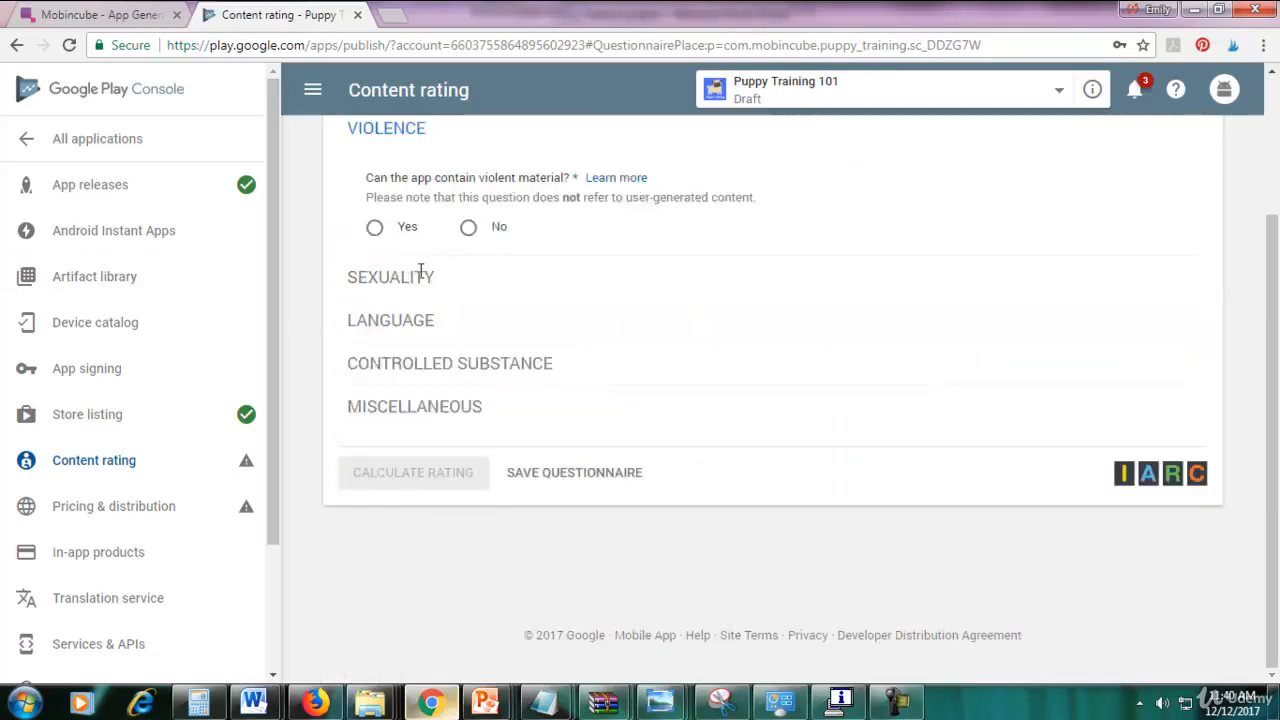
pyautogui.scroll(2, 516, 380)
pyautogui.scroll(-1, 520, 403)
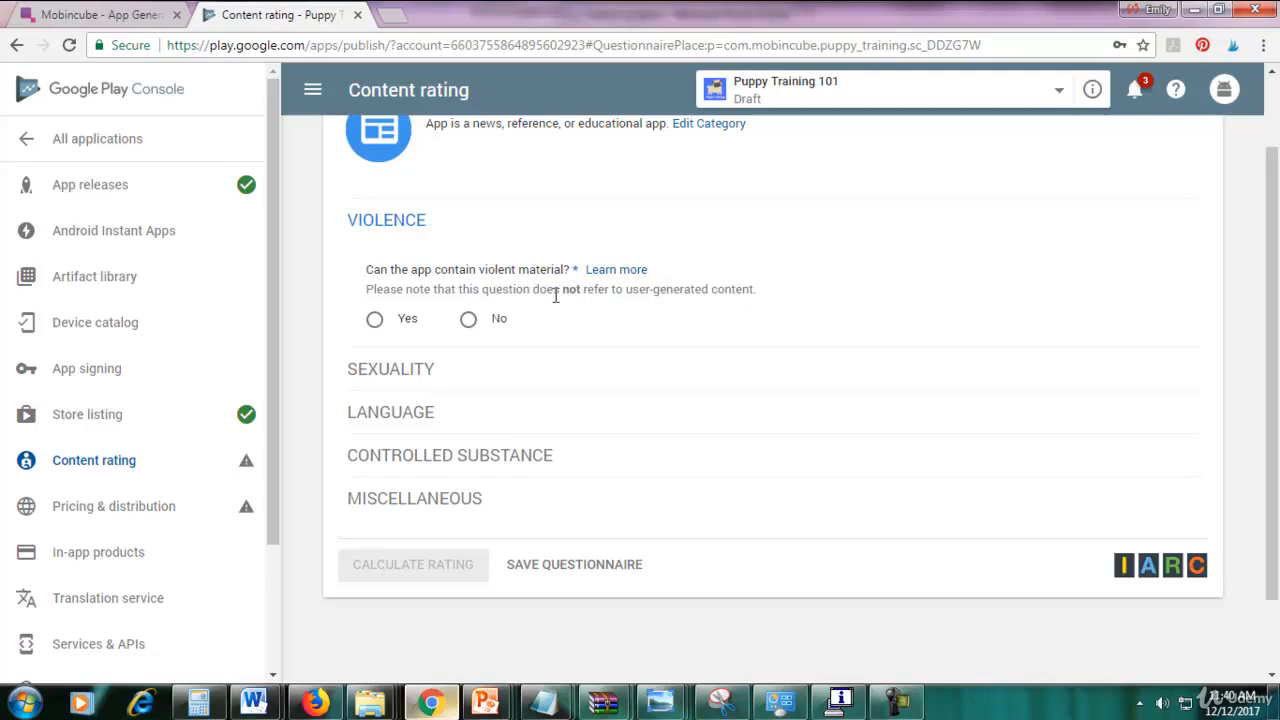
pyautogui.click(470, 319)
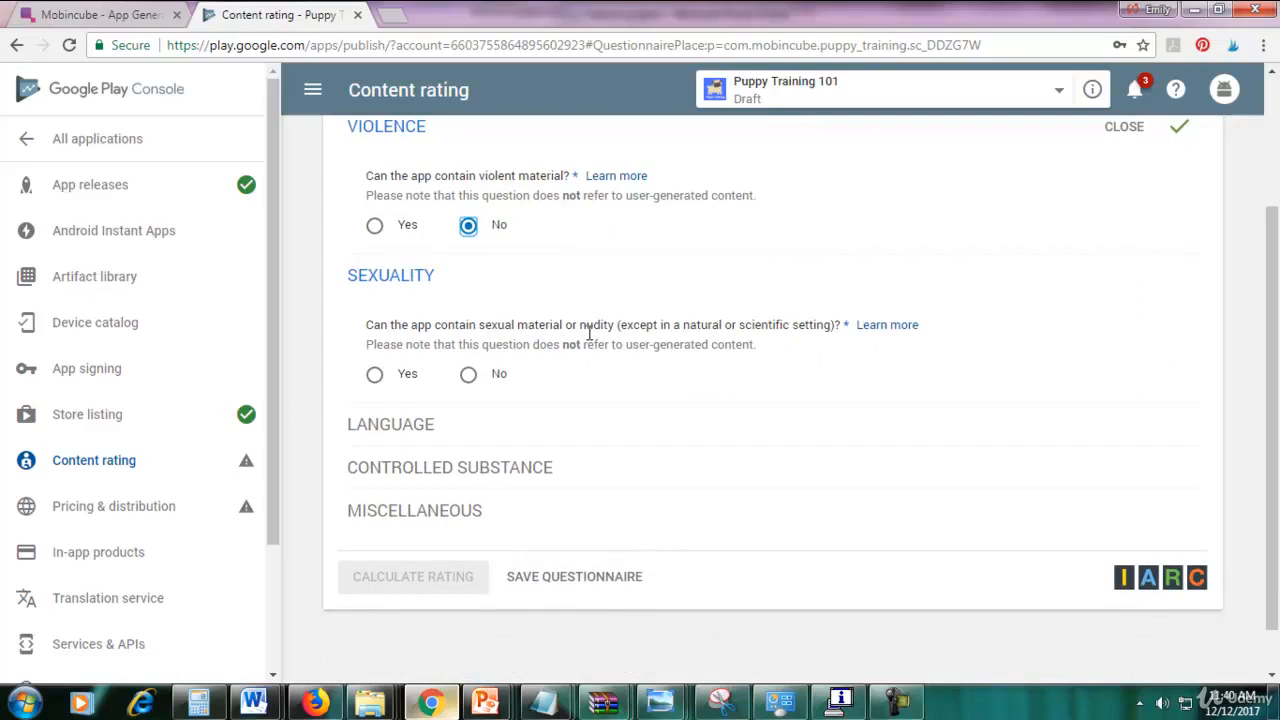
pyautogui.click(468, 374)
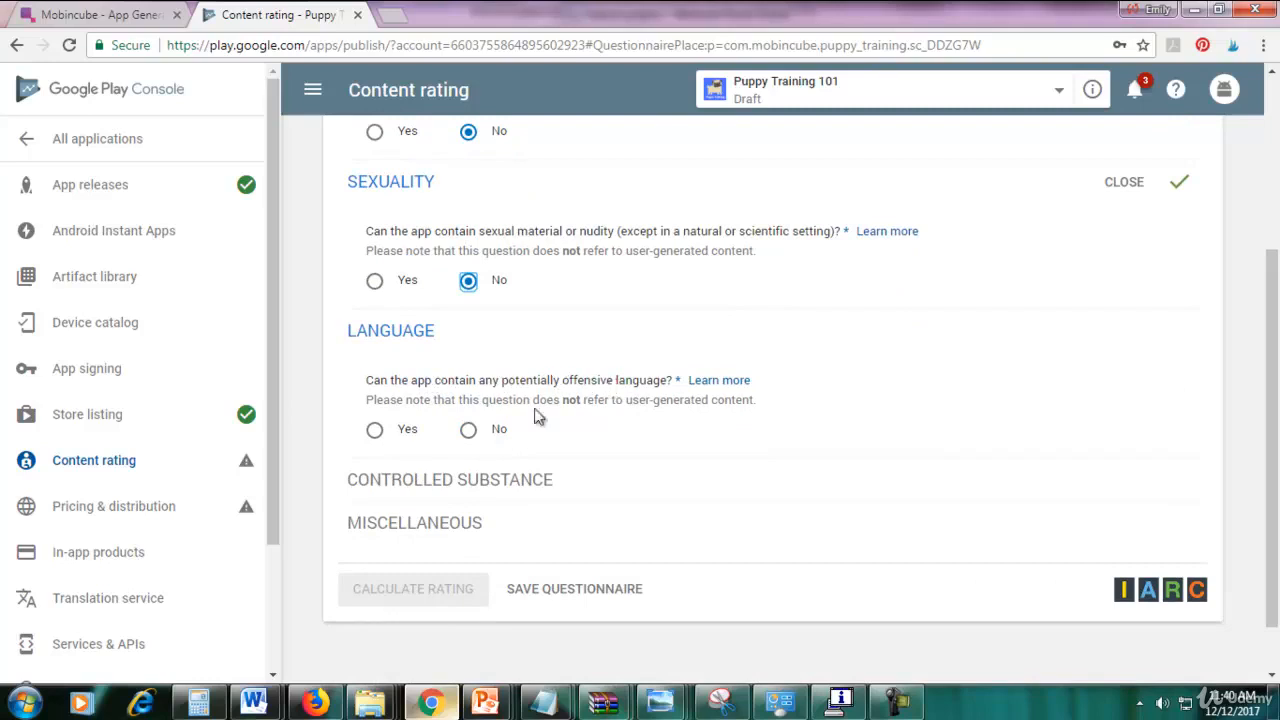
pyautogui.click(468, 429)
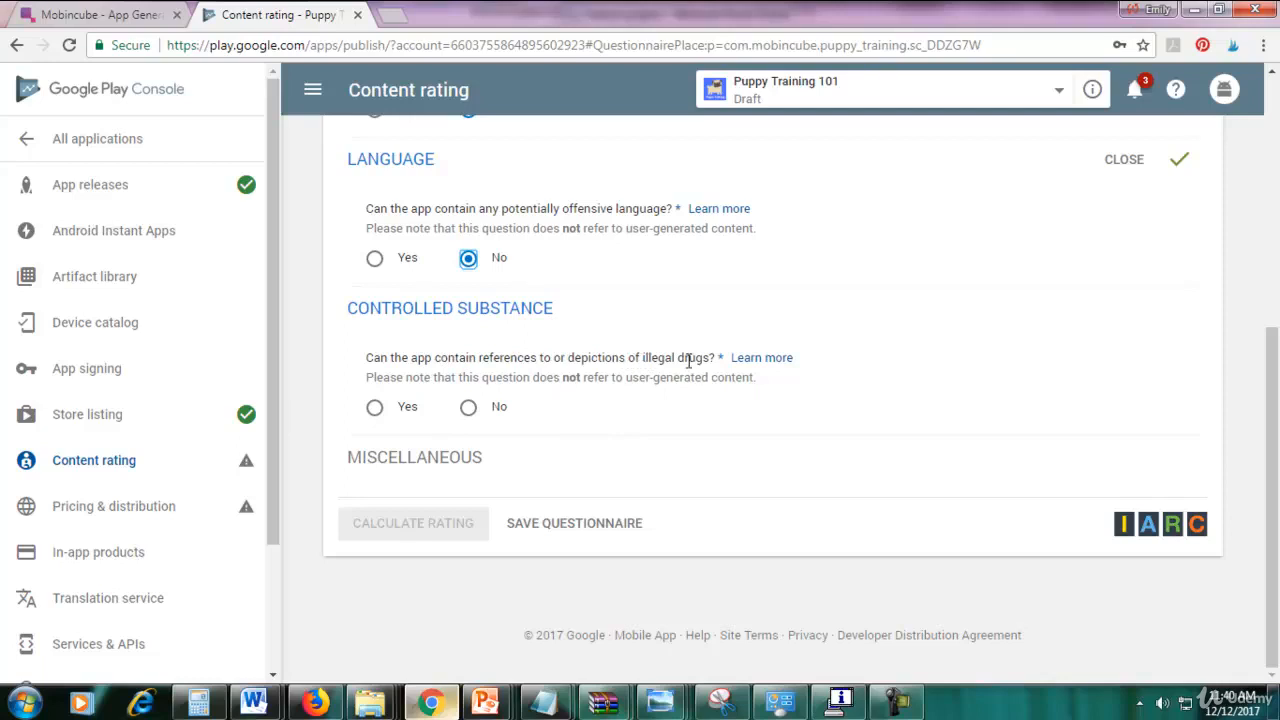
# Answer No to drug references, user interaction, location sharing and digital purchases, then save the questionnaire.
pyautogui.click(470, 408)
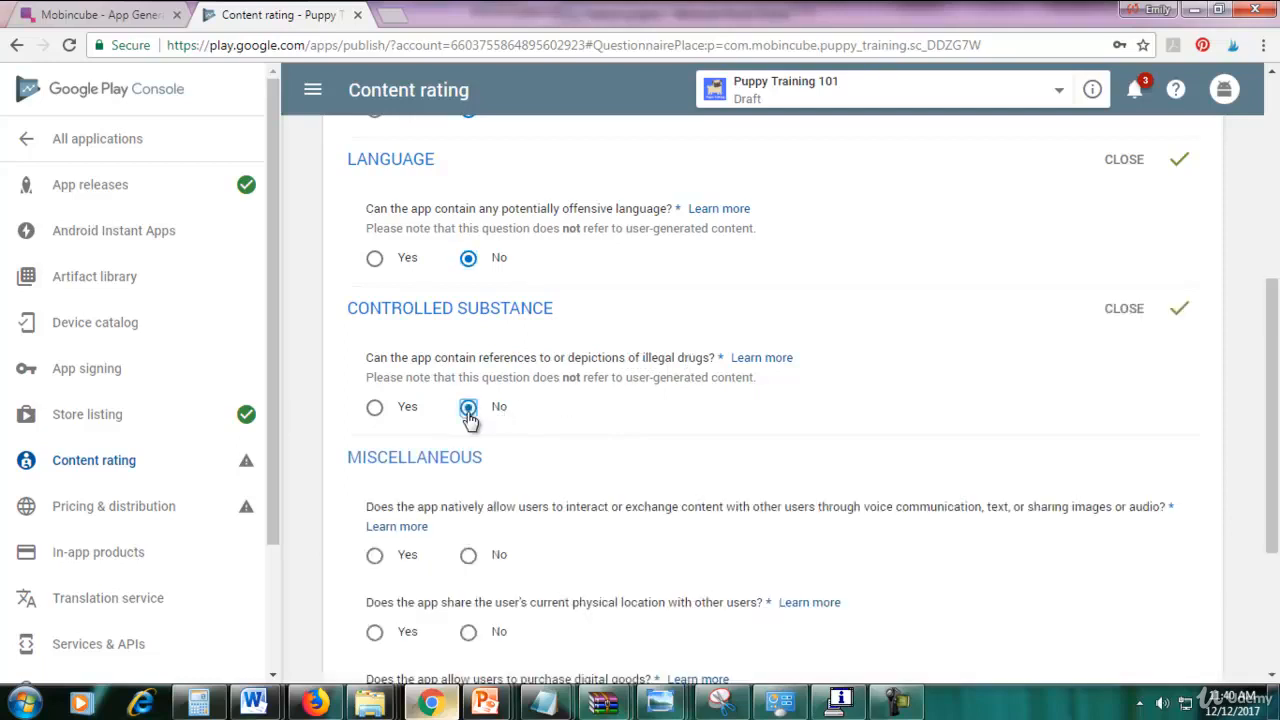
pyautogui.scroll(-1, 610, 408)
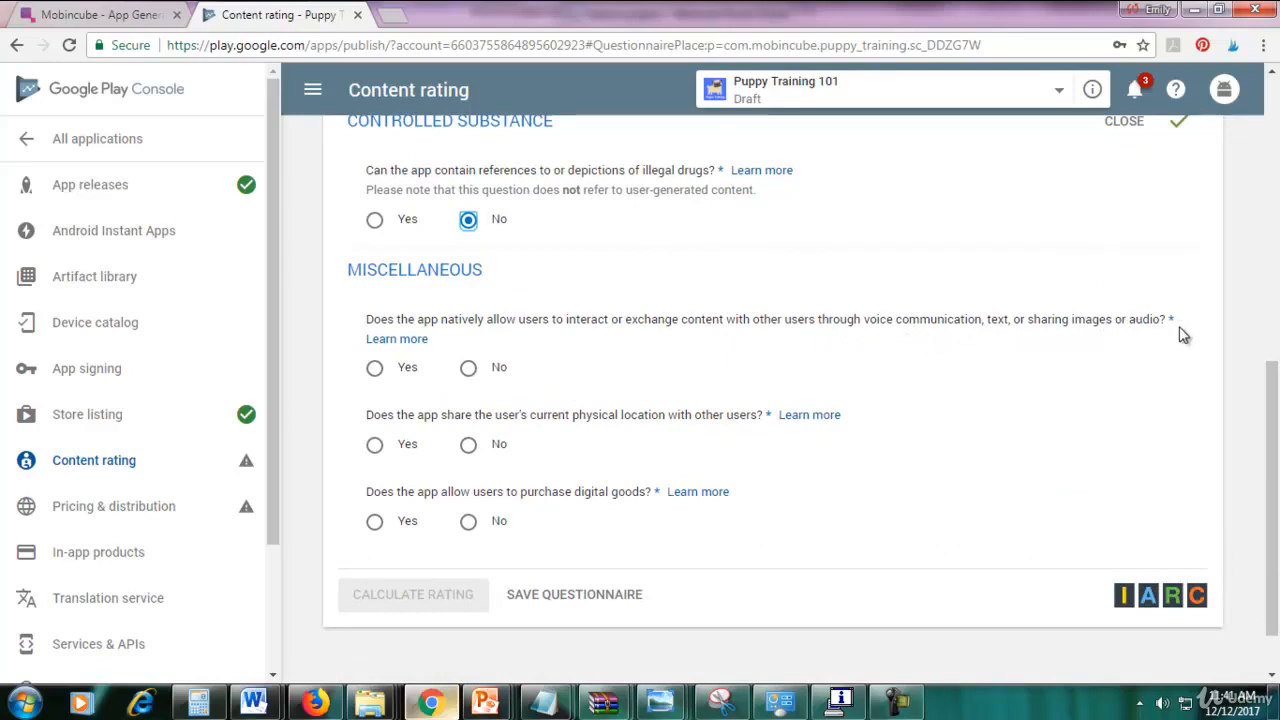
pyautogui.click(468, 368)
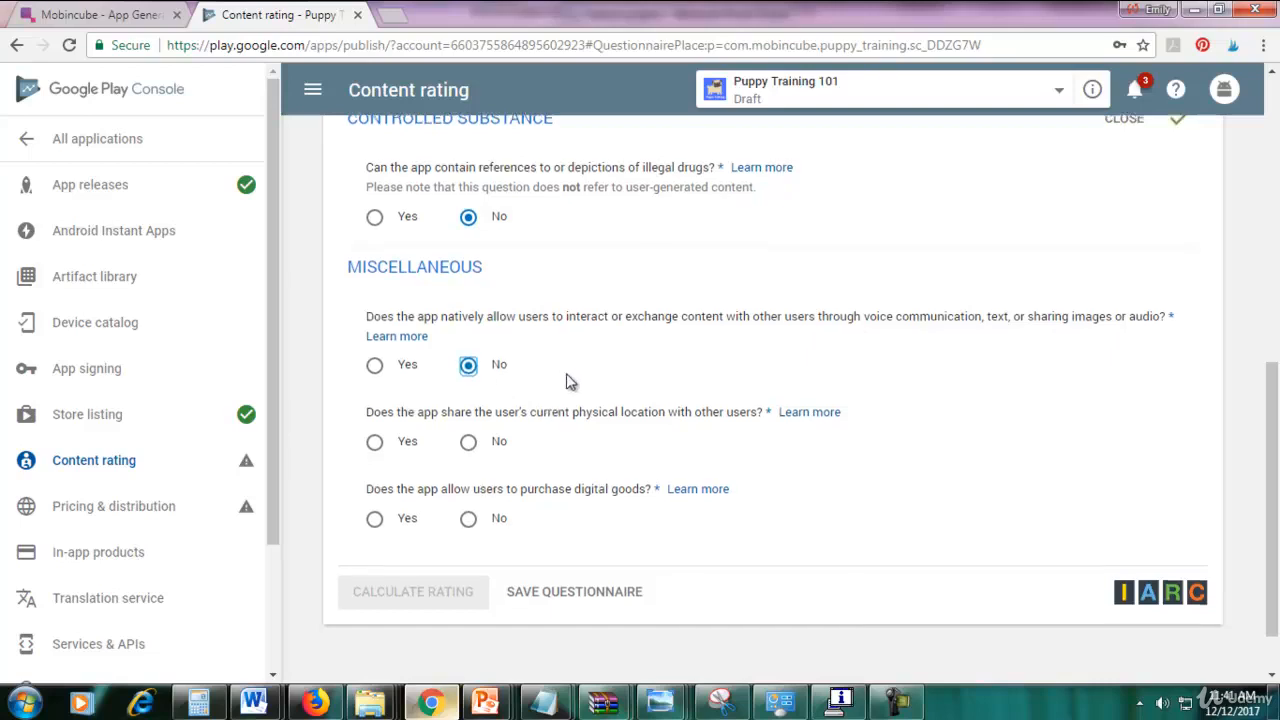
pyautogui.scroll(-1, 569, 380)
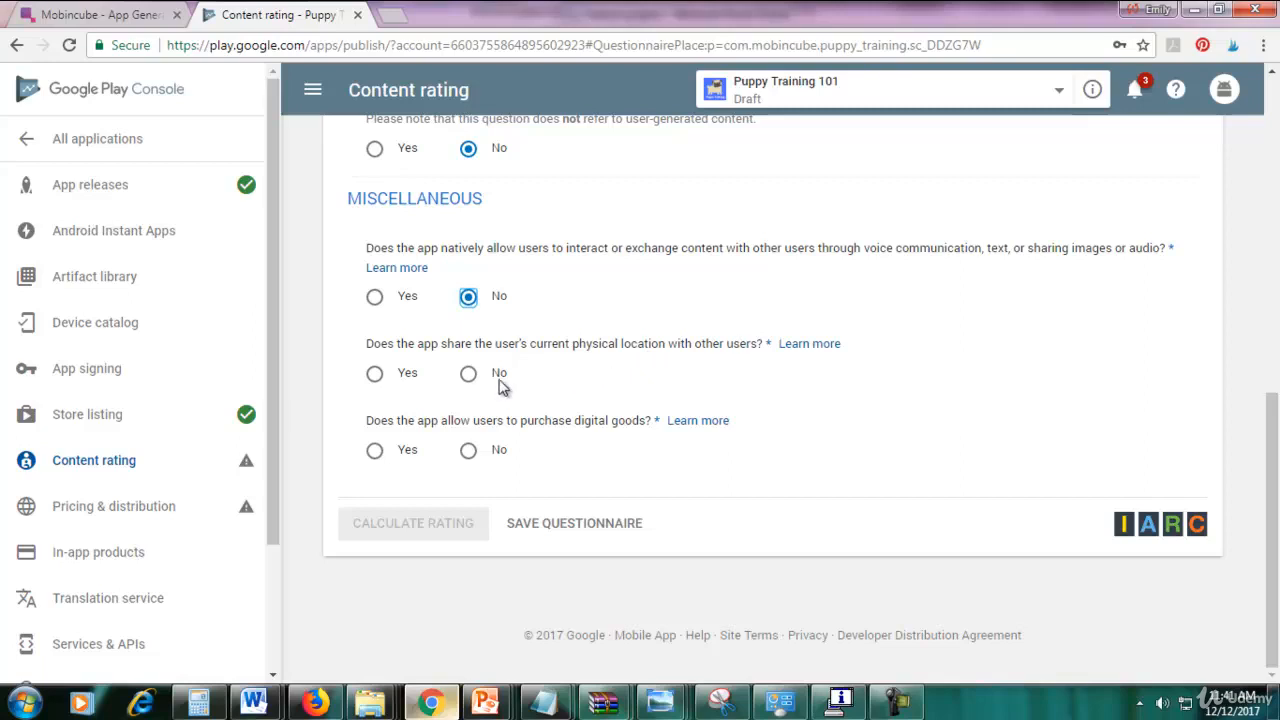
pyautogui.click(468, 375)
pyautogui.click(470, 451)
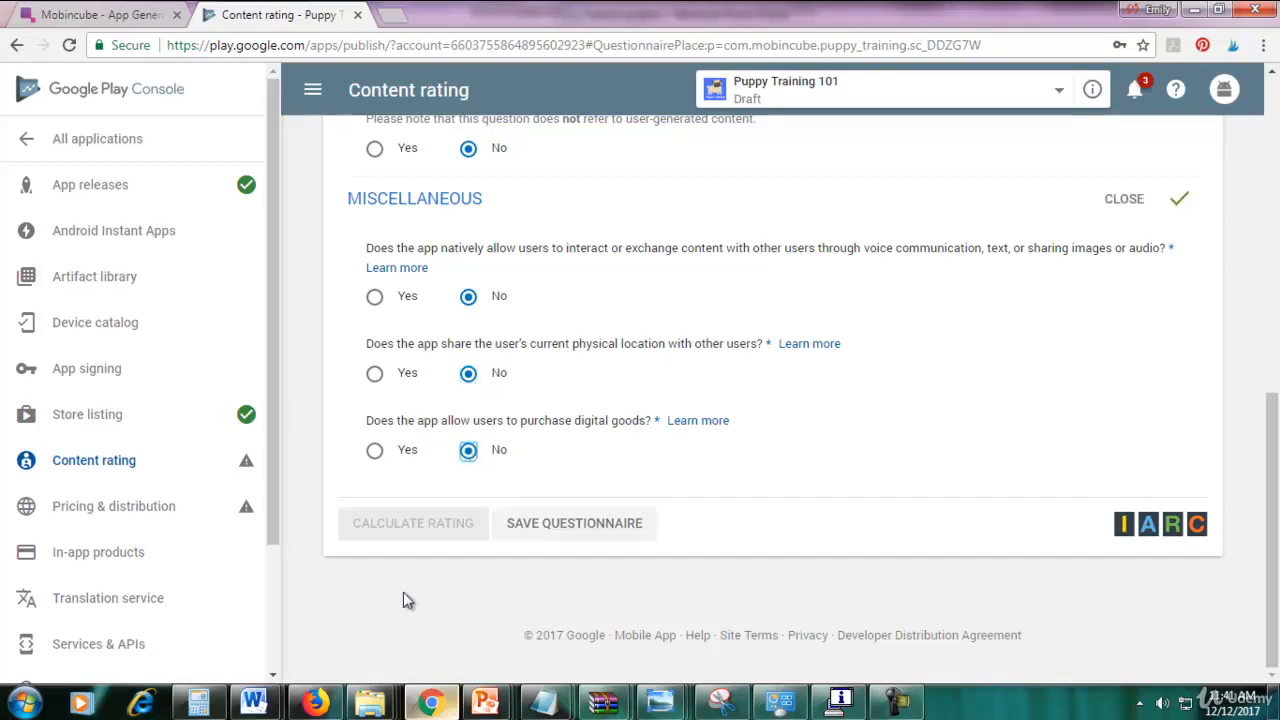
pyautogui.scroll(1, 568, 478)
pyautogui.scroll(-1, 571, 487)
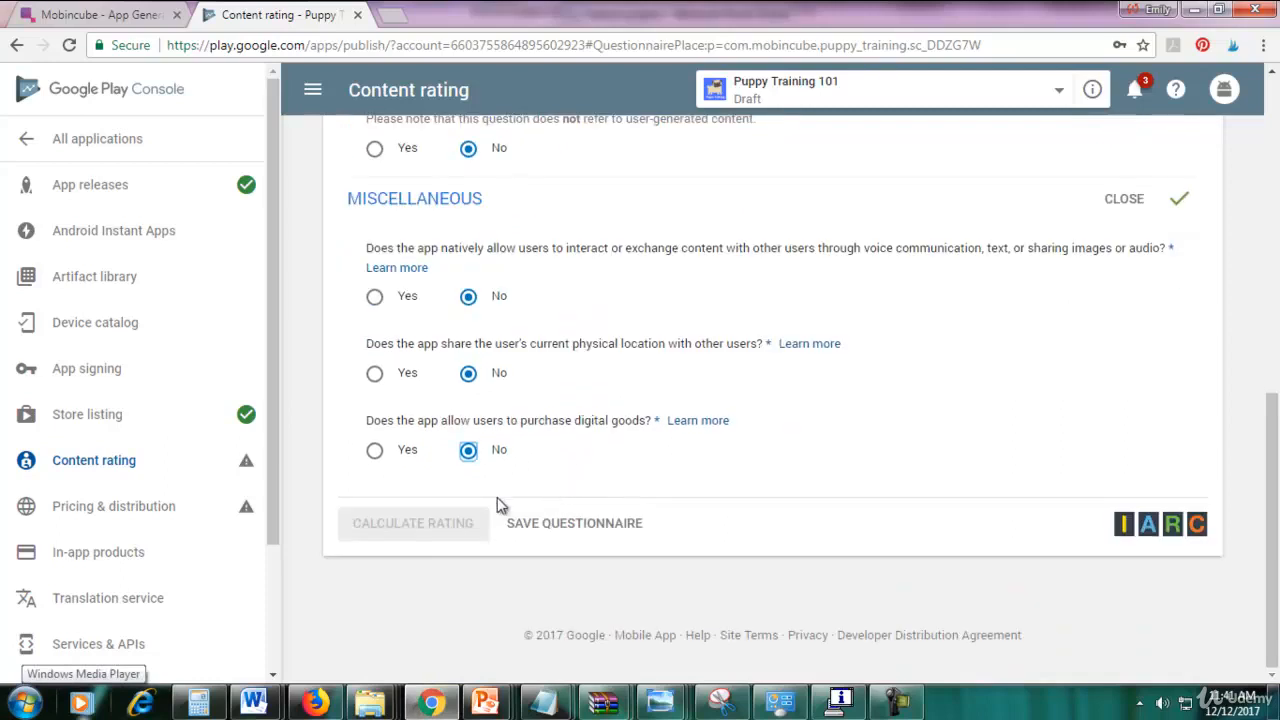
pyautogui.click(616, 530)
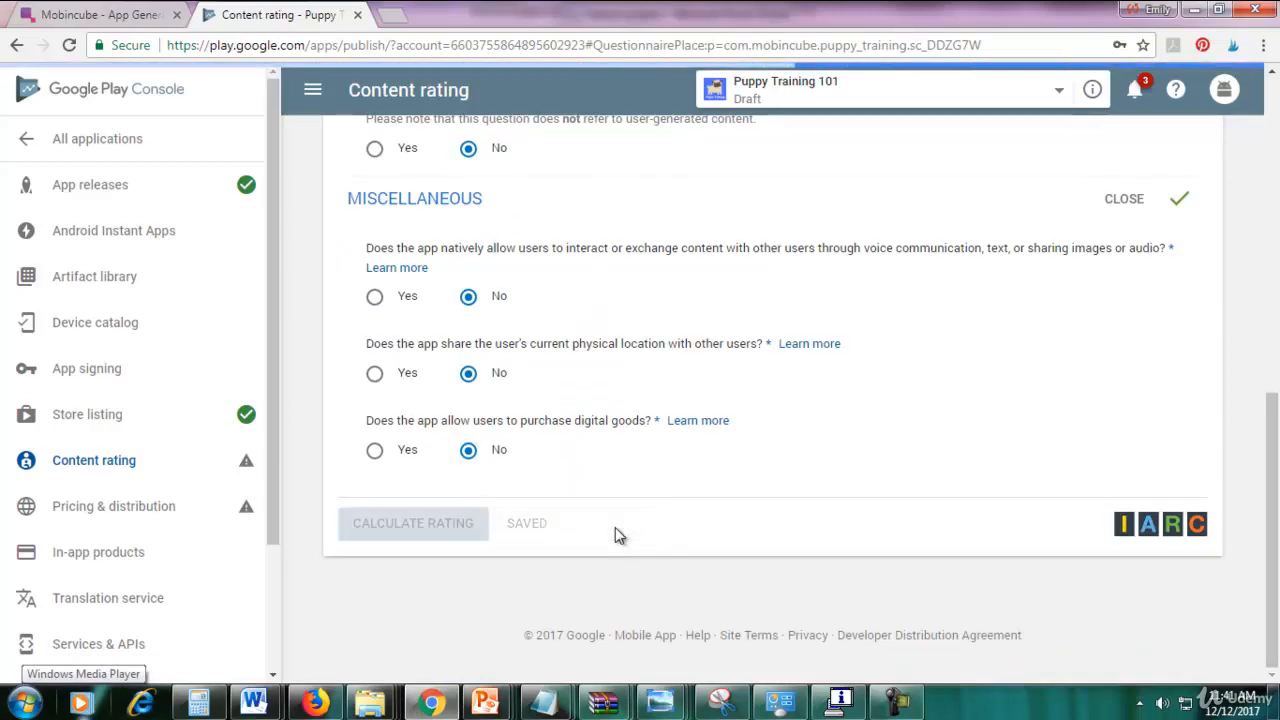
pyautogui.scroll(4, 615, 527)
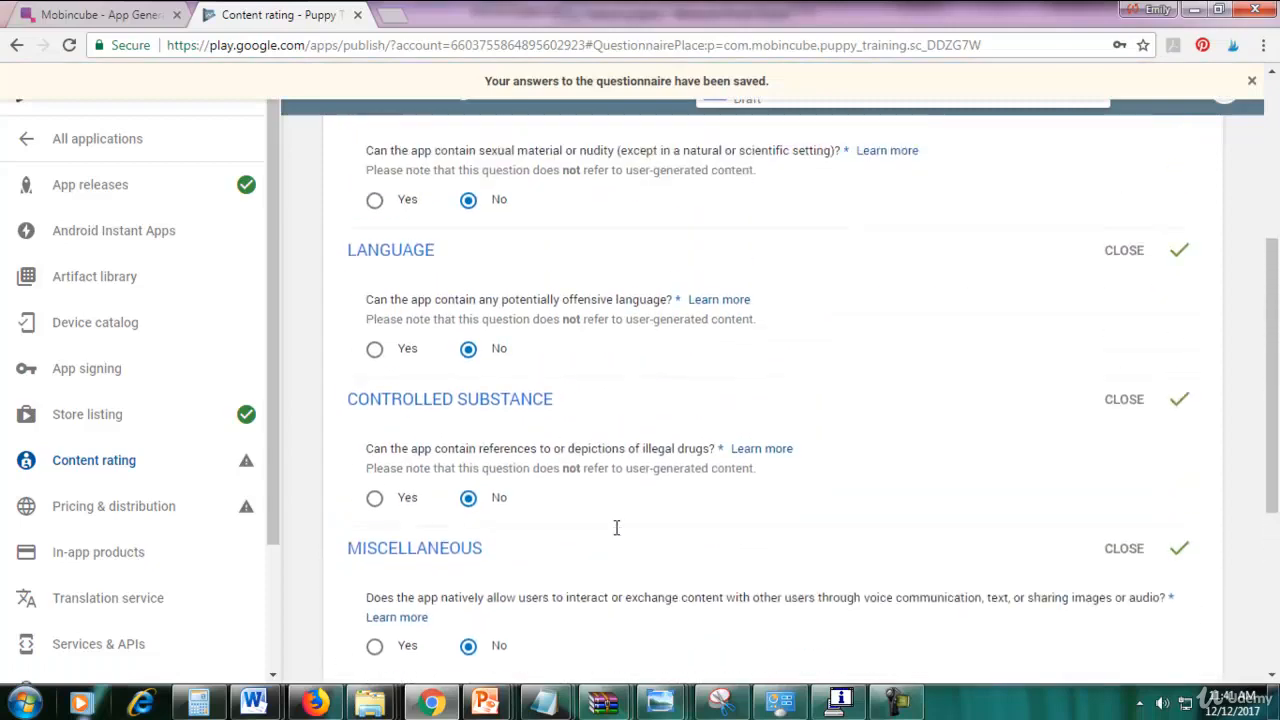
# Calculate the content rating and apply the resulting 3+ / Everyone rating to the app.
pyautogui.scroll(-4, 615, 527)
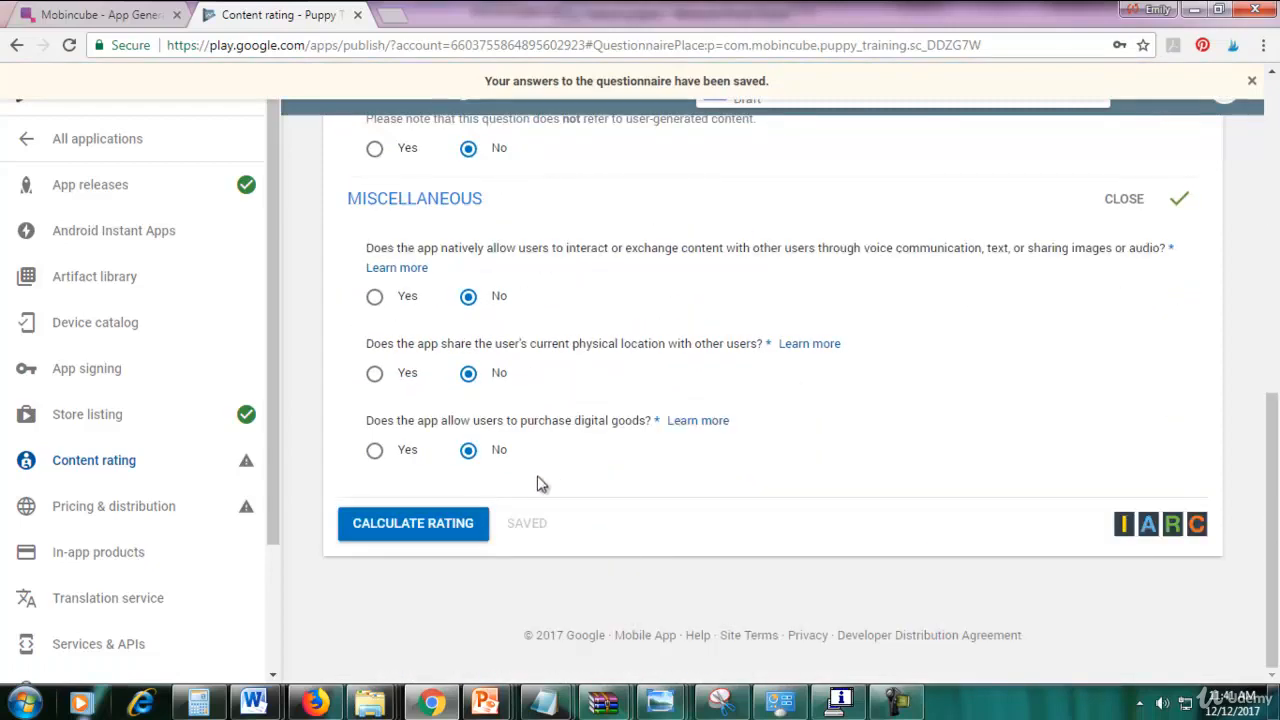
pyautogui.click(405, 538)
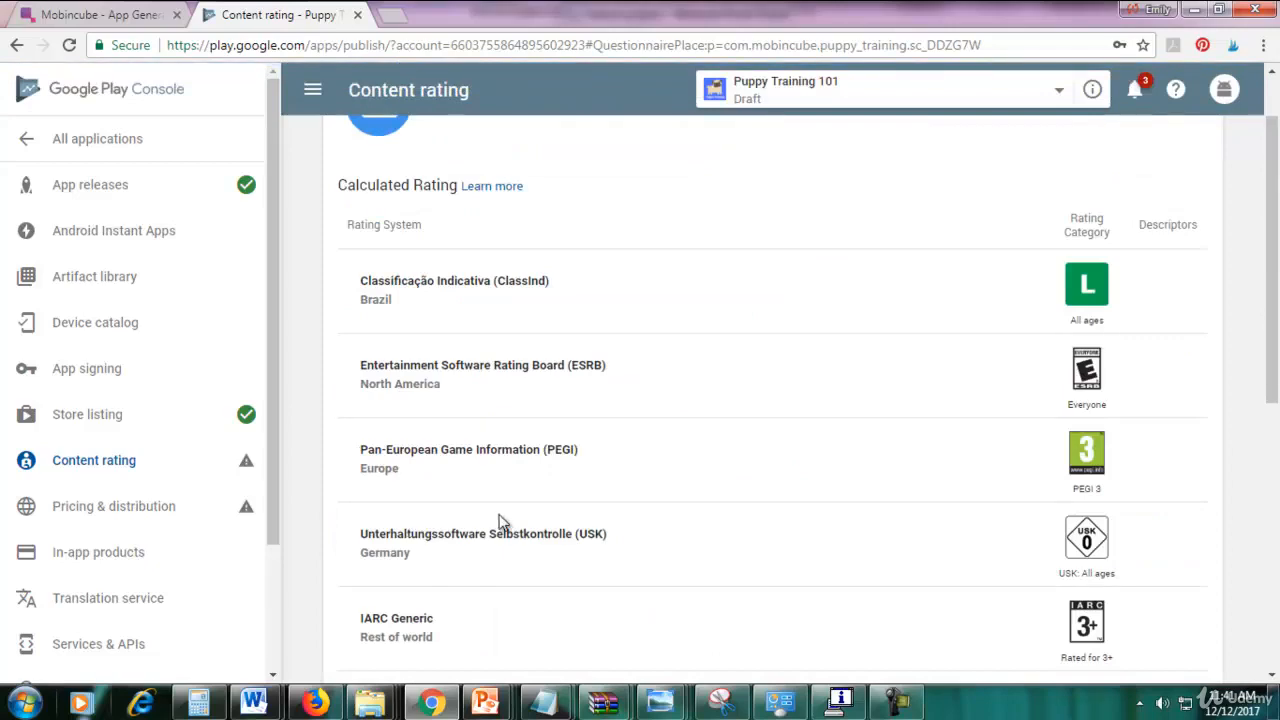
pyautogui.scroll(1, 502, 522)
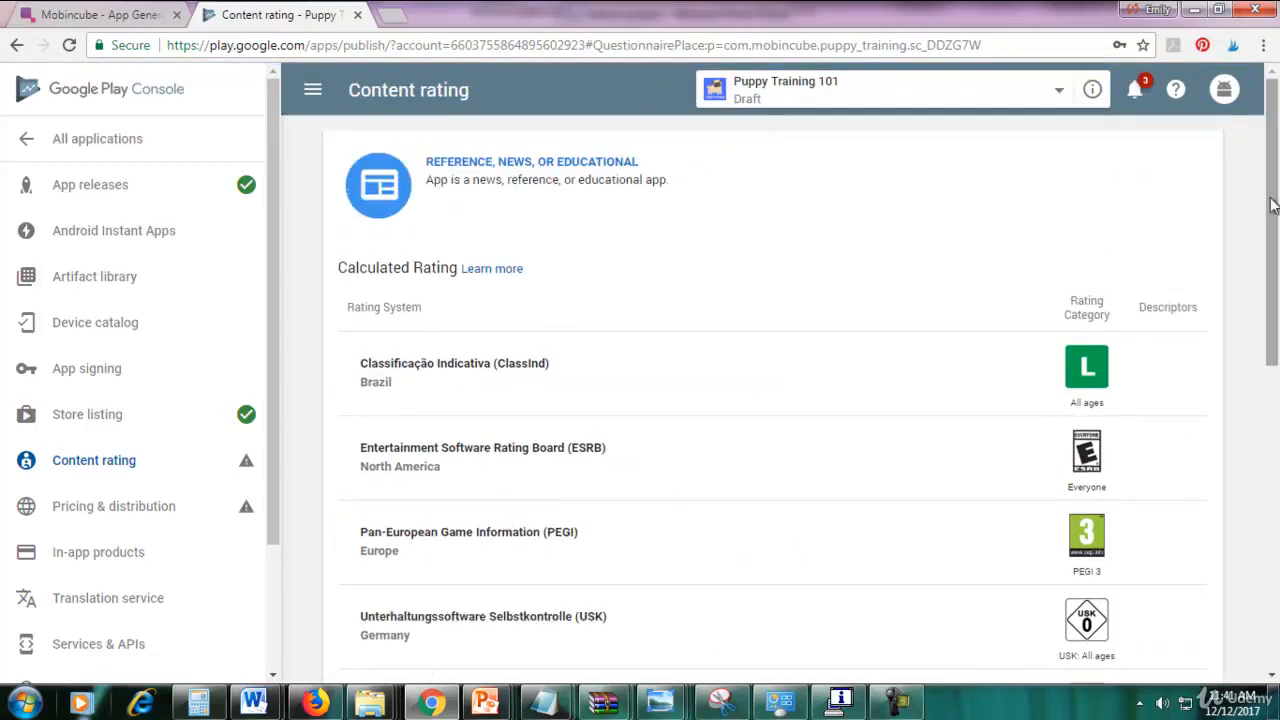
pyautogui.moveTo(1268, 200); pyautogui.dragTo(1277, 525)
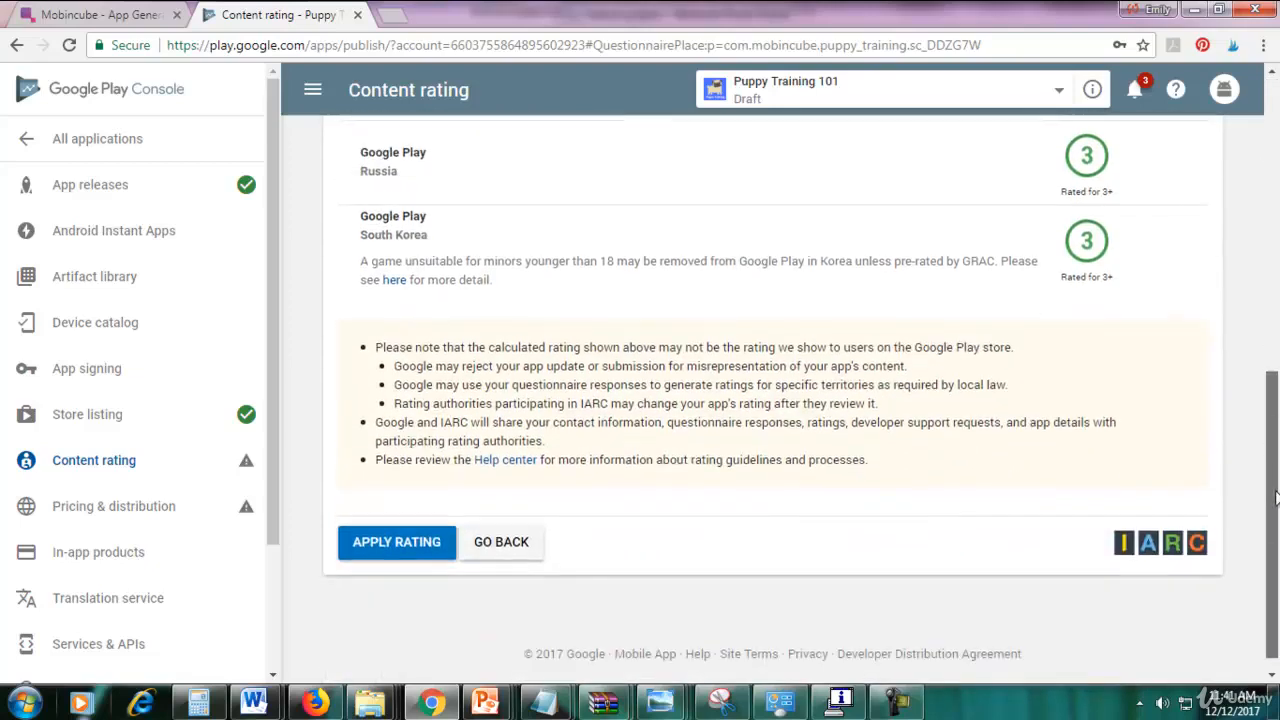
pyautogui.moveTo(1275, 412); pyautogui.dragTo(1277, 457)
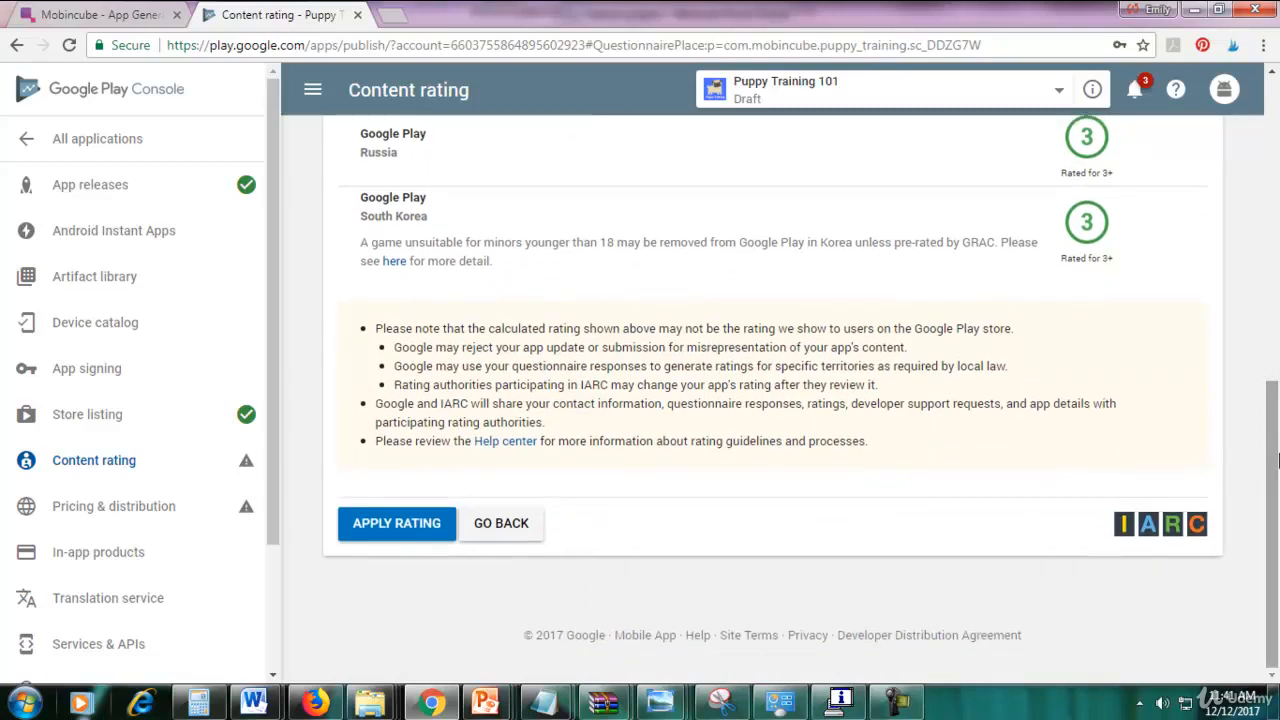
pyautogui.click(379, 530)
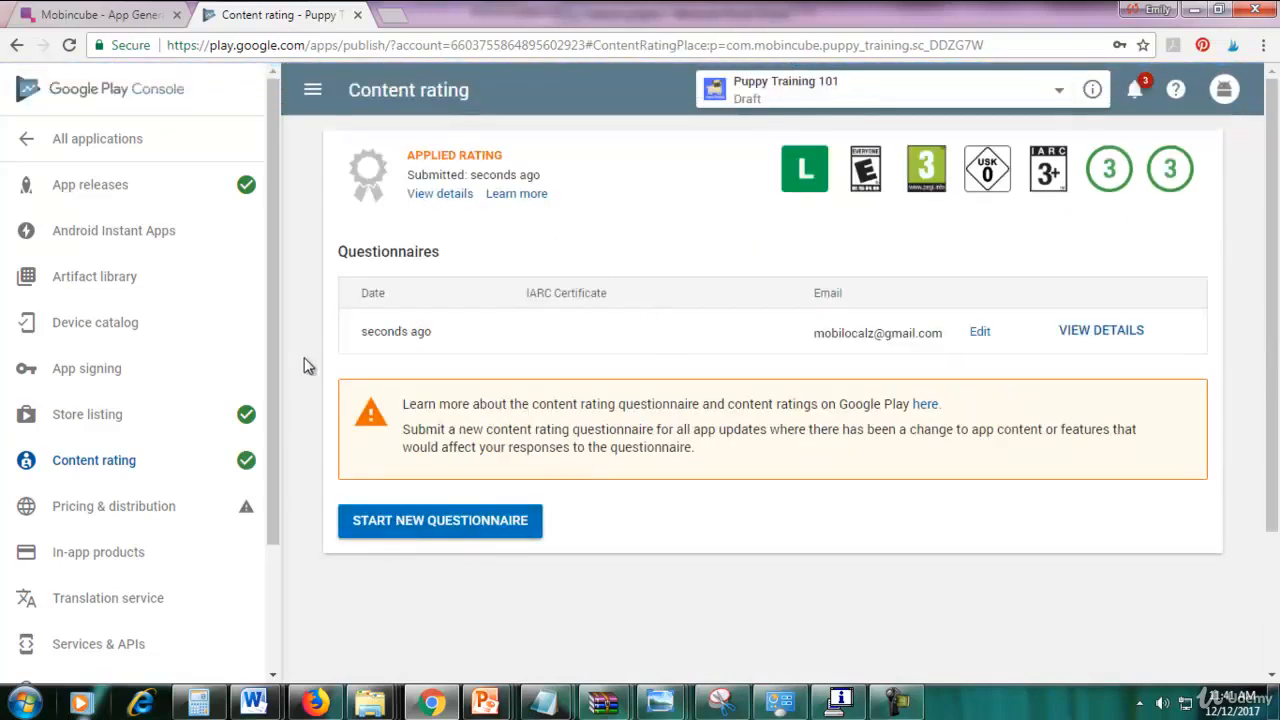
# Go to the Pricing & distribution settings for Puppy Training 101.
pyautogui.moveTo(271, 351); pyautogui.dragTo(266, 440)
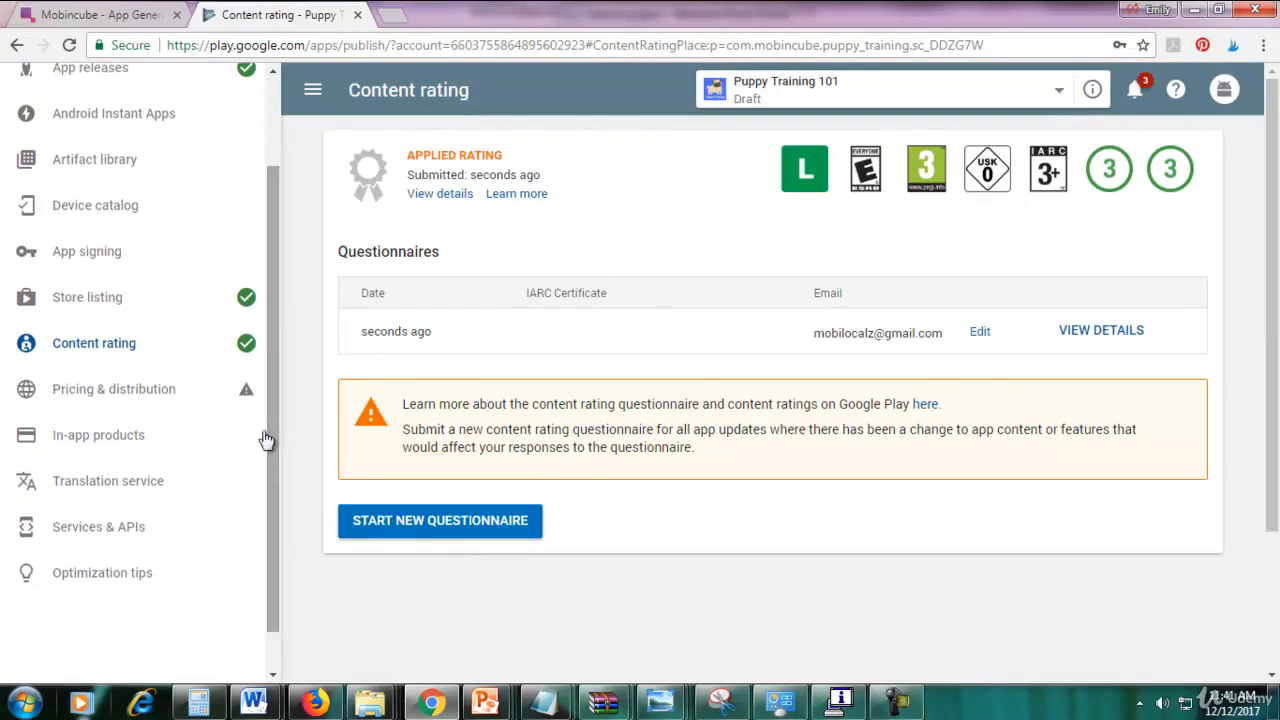
pyautogui.click(155, 389)
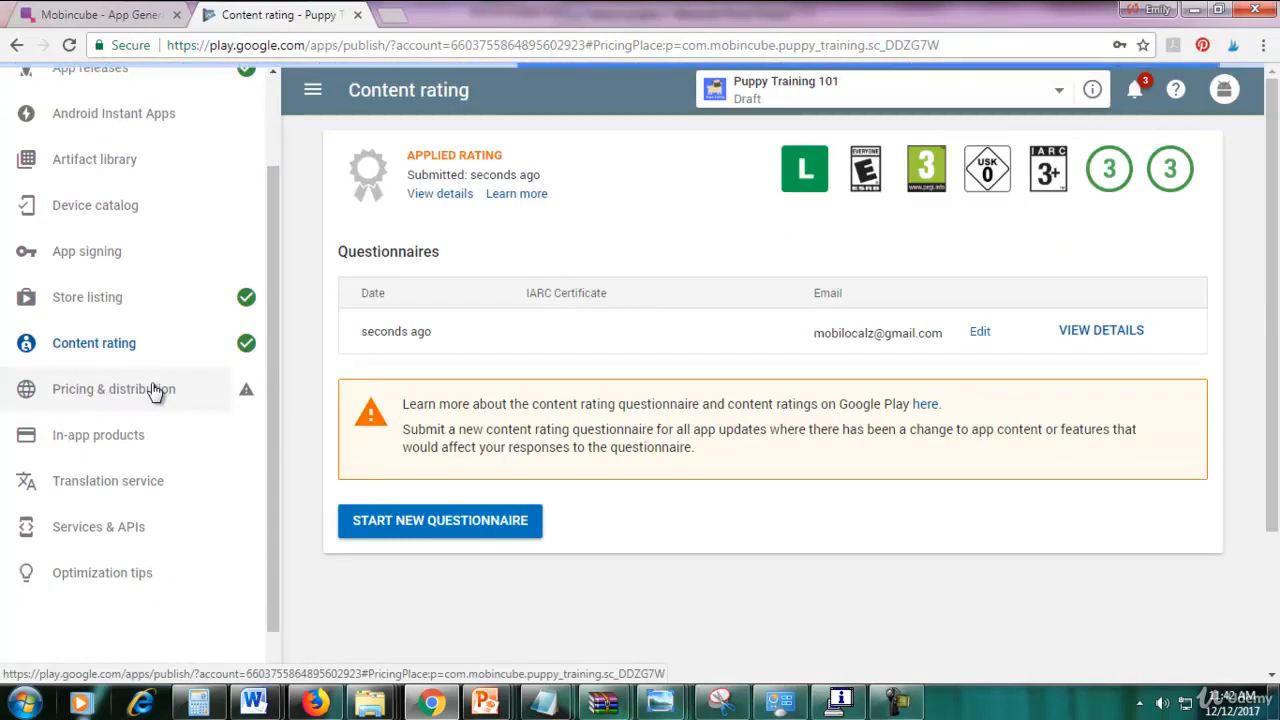
pyautogui.click(897, 703)
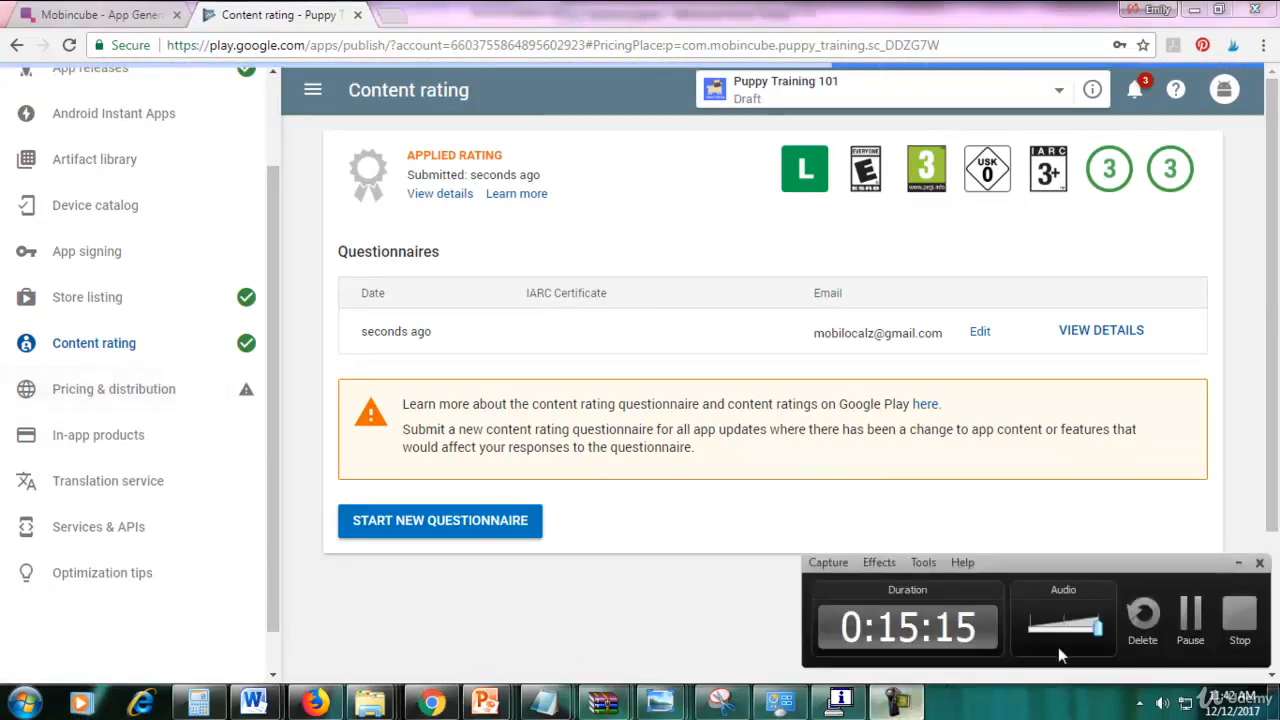
# Make the app available in all countries.
pyautogui.click(1190, 614)
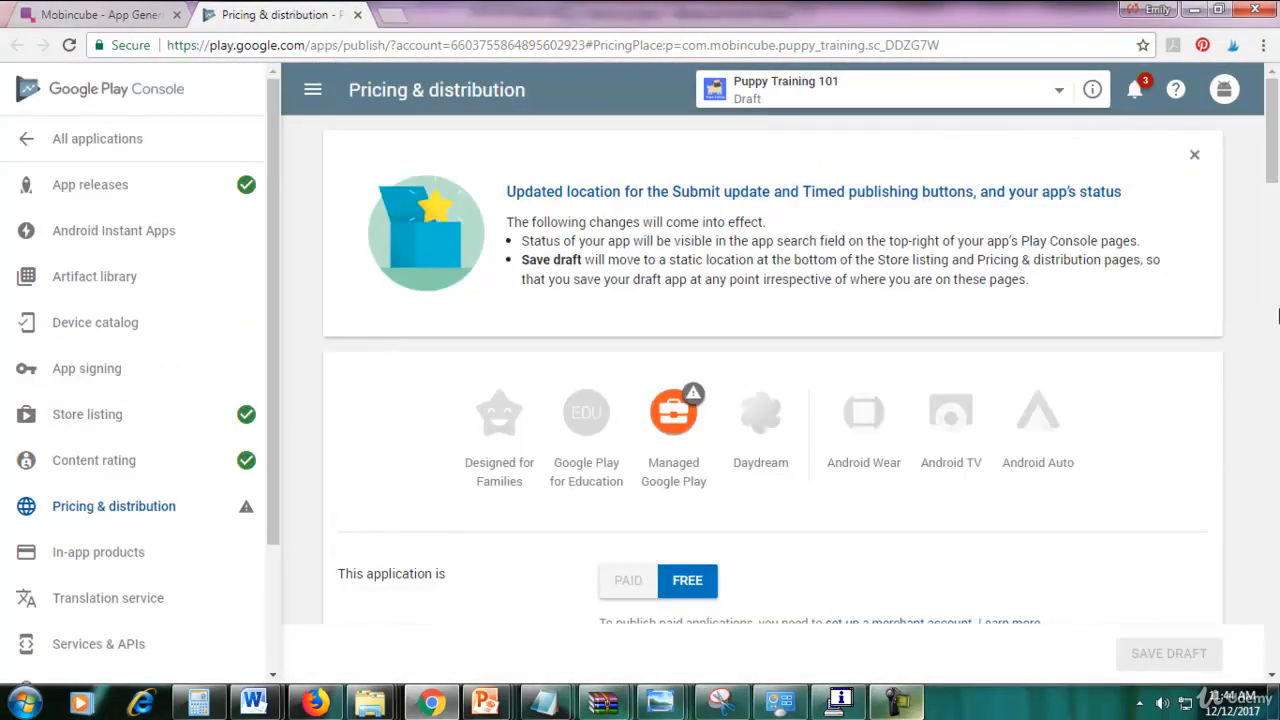
pyautogui.moveTo(1265, 152); pyautogui.dragTo(1275, 200)
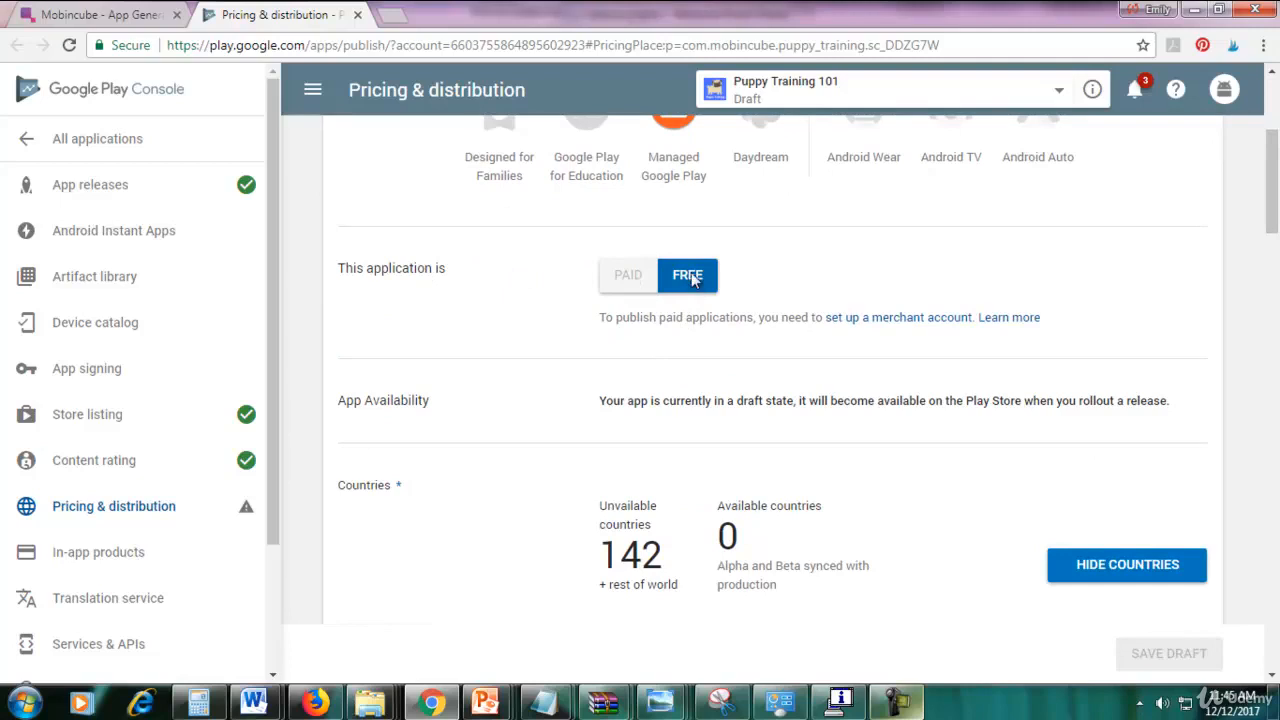
pyautogui.moveTo(1273, 205); pyautogui.dragTo(1276, 254)
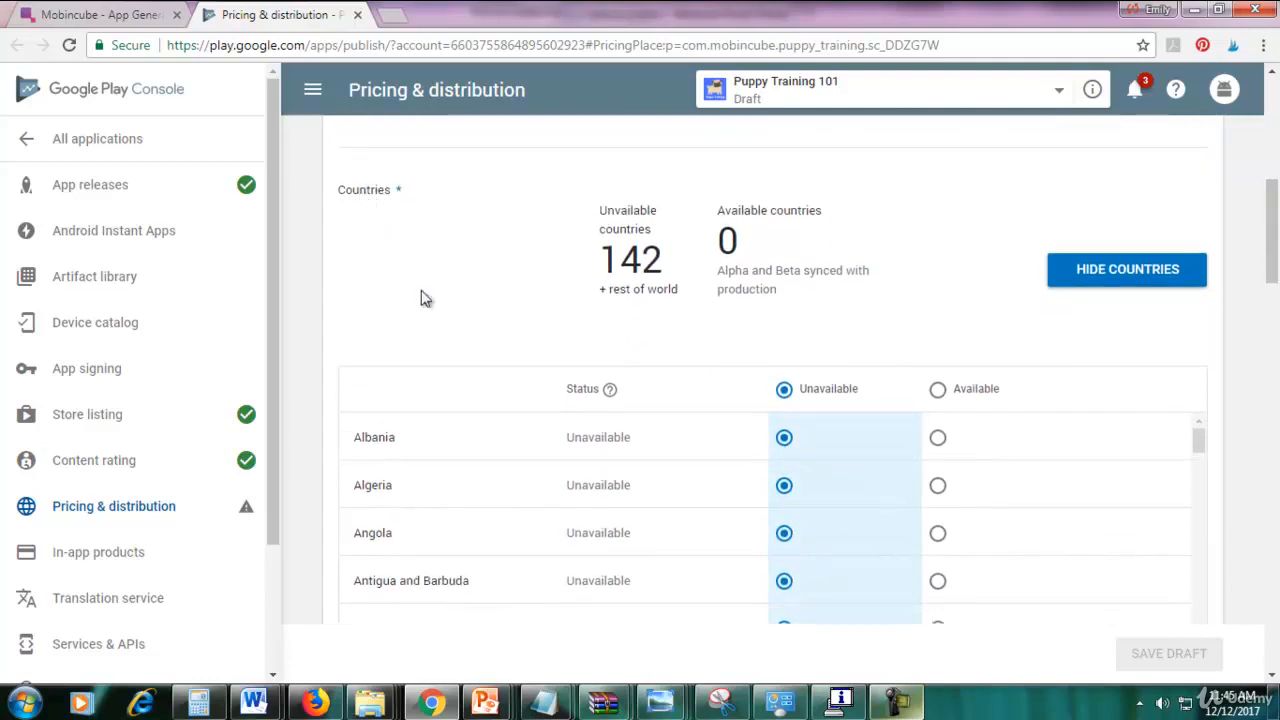
pyautogui.moveTo(1276, 259); pyautogui.dragTo(749, 263)
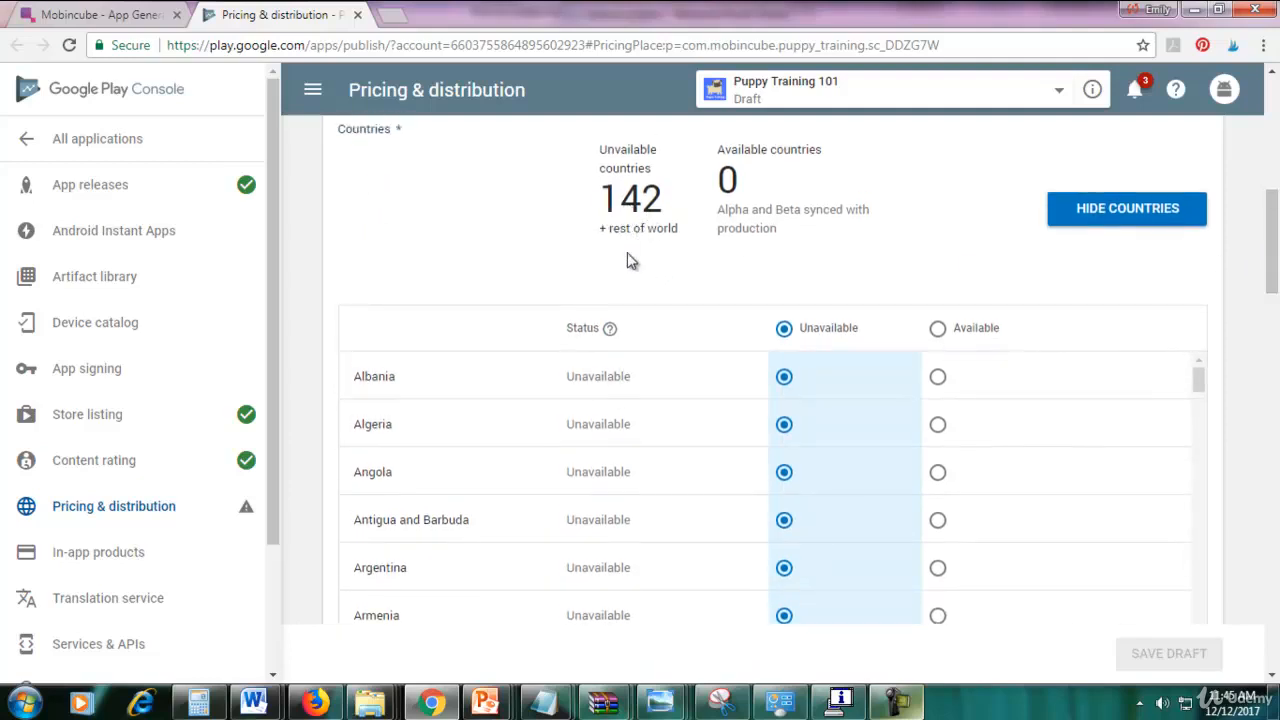
pyautogui.click(938, 328)
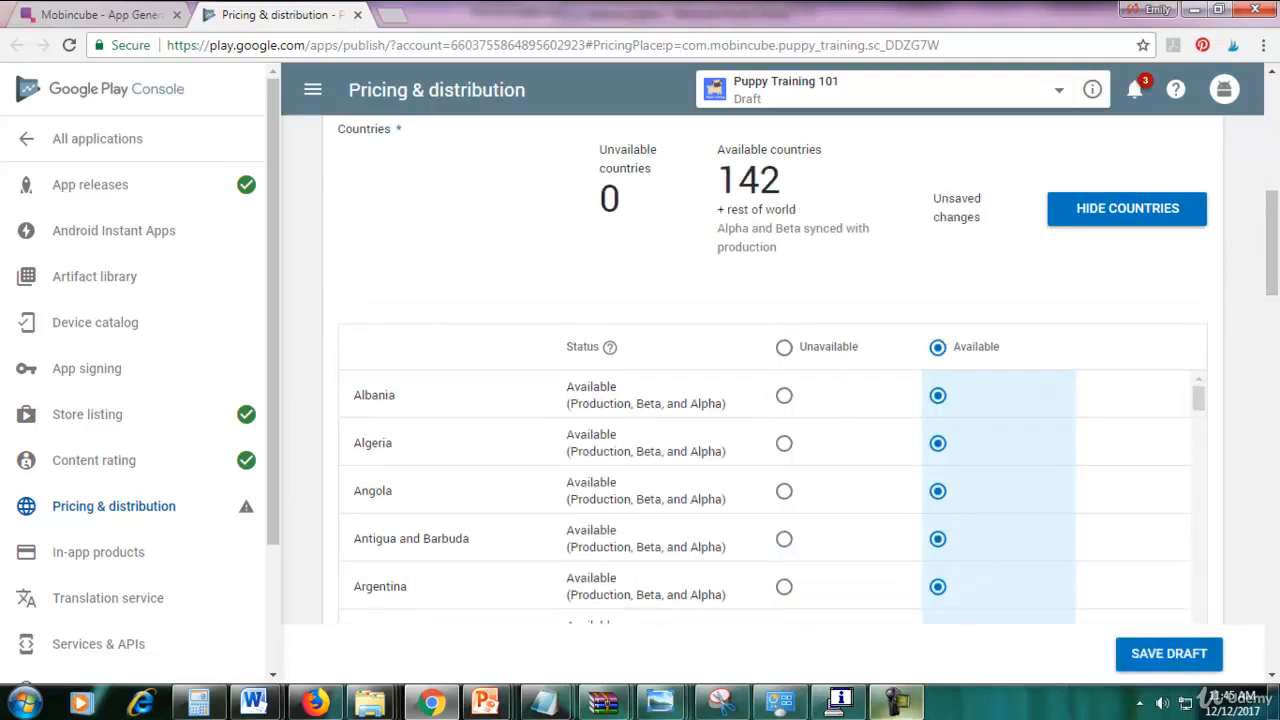
pyautogui.click(897, 700)
pyautogui.click(1192, 614)
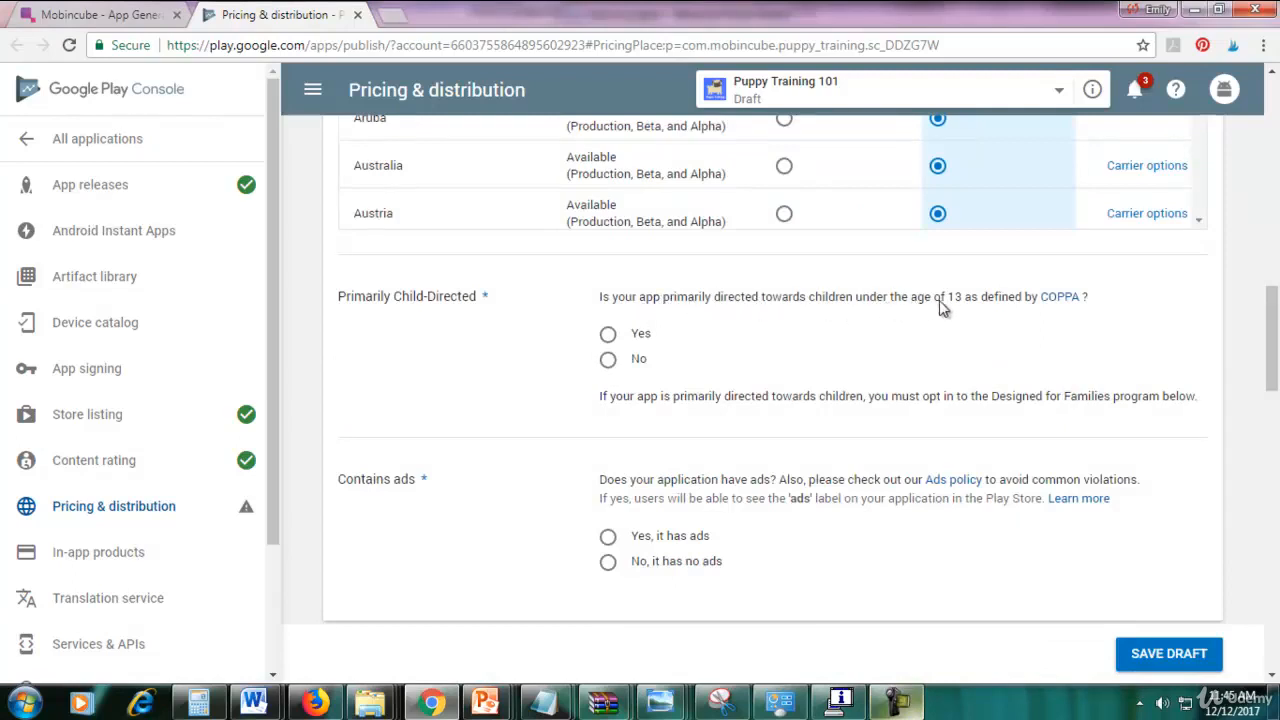
# Declare the app is not child-directed and that it contains ads.
pyautogui.click(610, 362)
pyautogui.moveTo(1272, 340); pyautogui.dragTo(1272, 372)
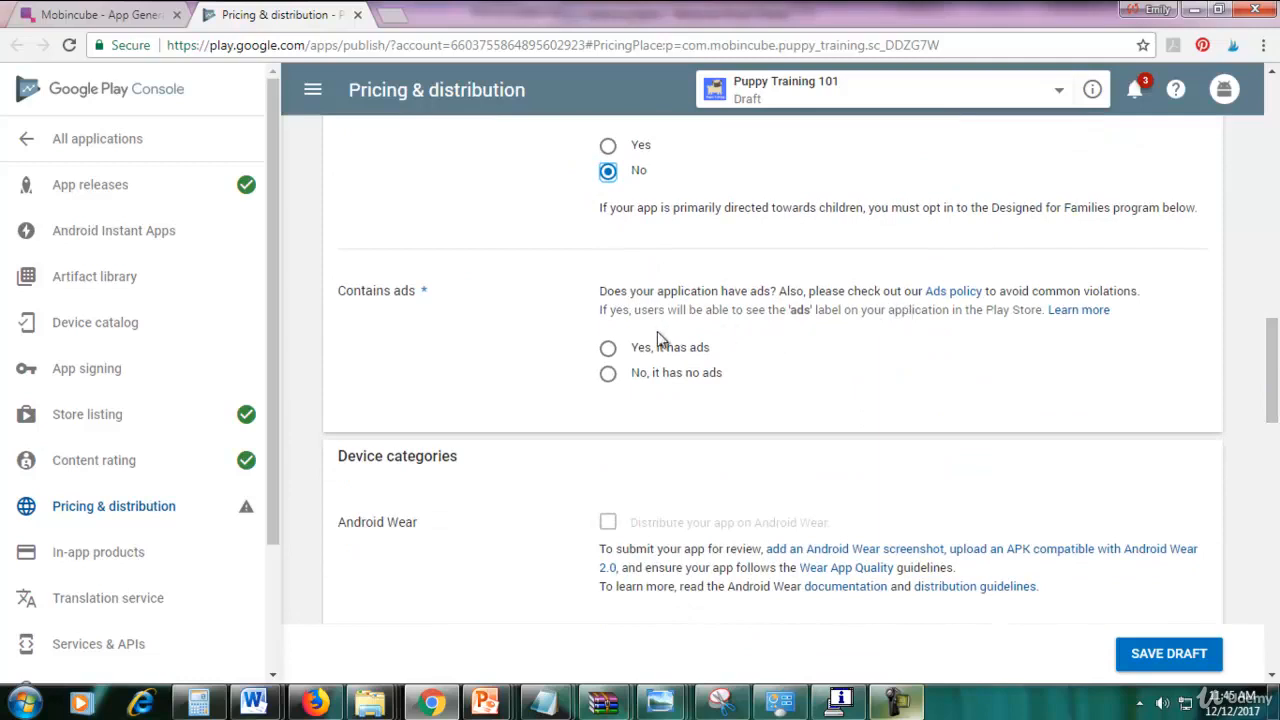
pyautogui.click(608, 348)
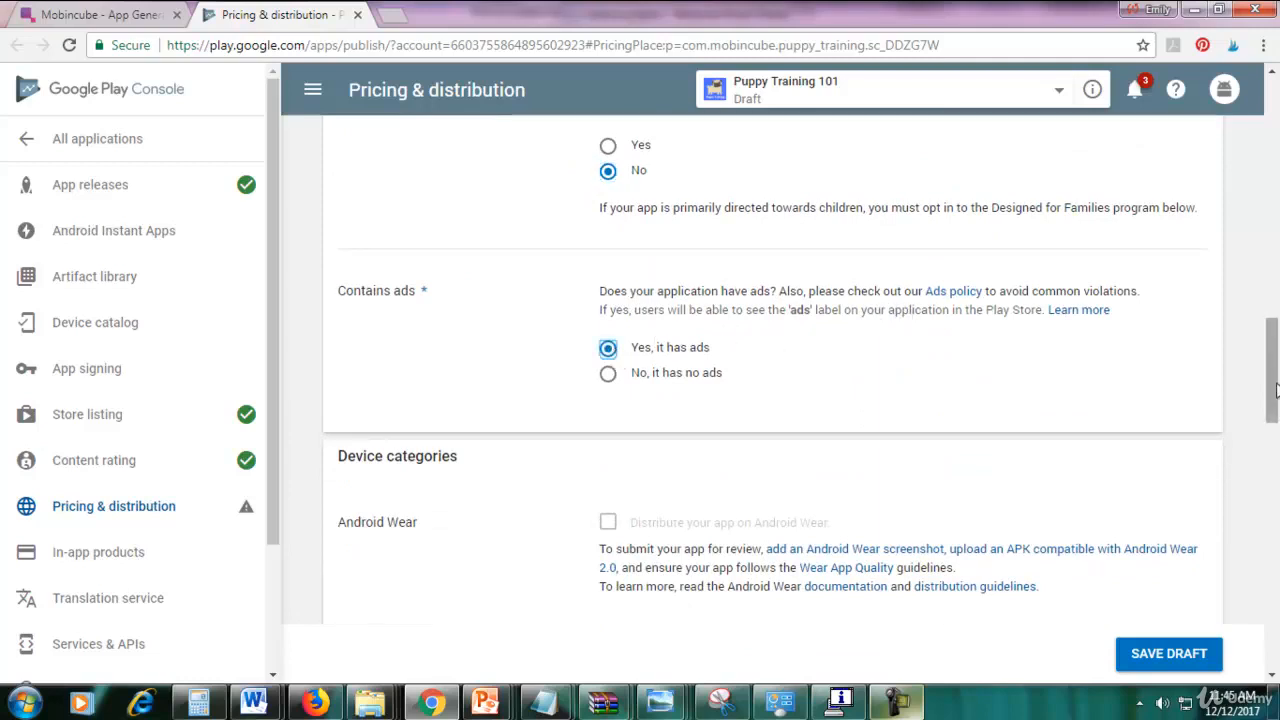
pyautogui.scroll(-3, 1272, 395)
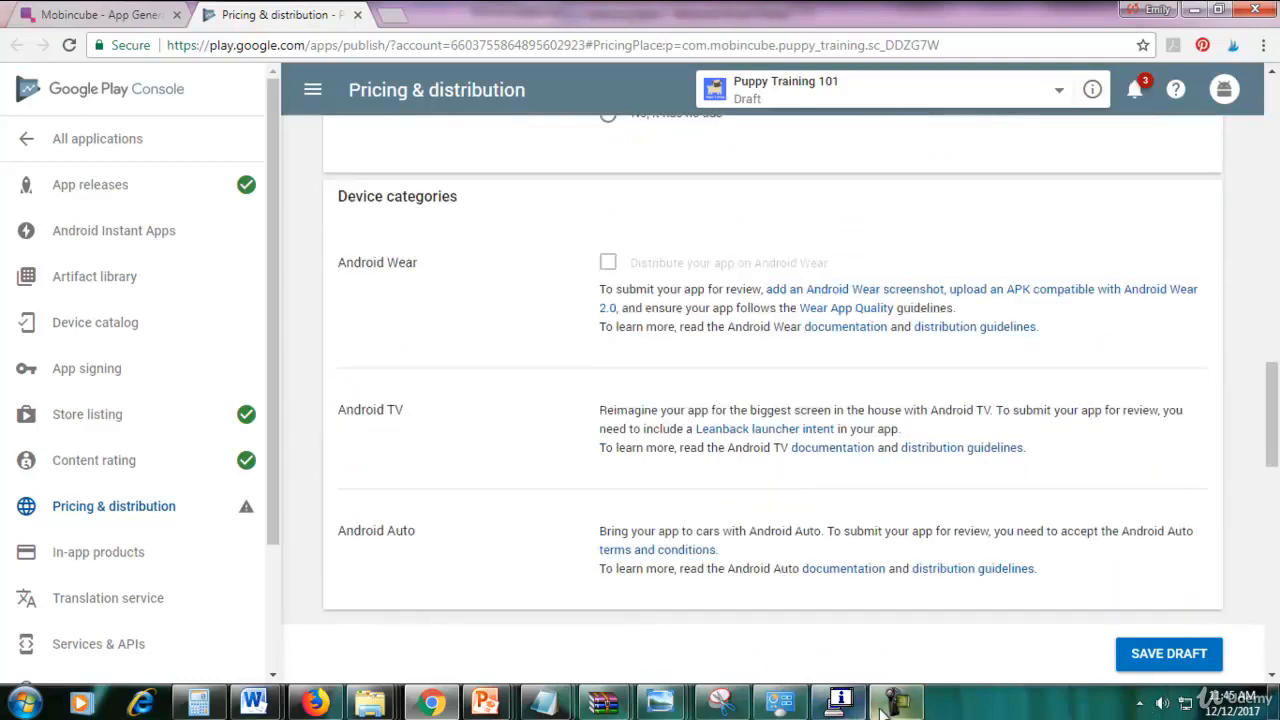
pyautogui.click(881, 712)
pyautogui.click(1191, 616)
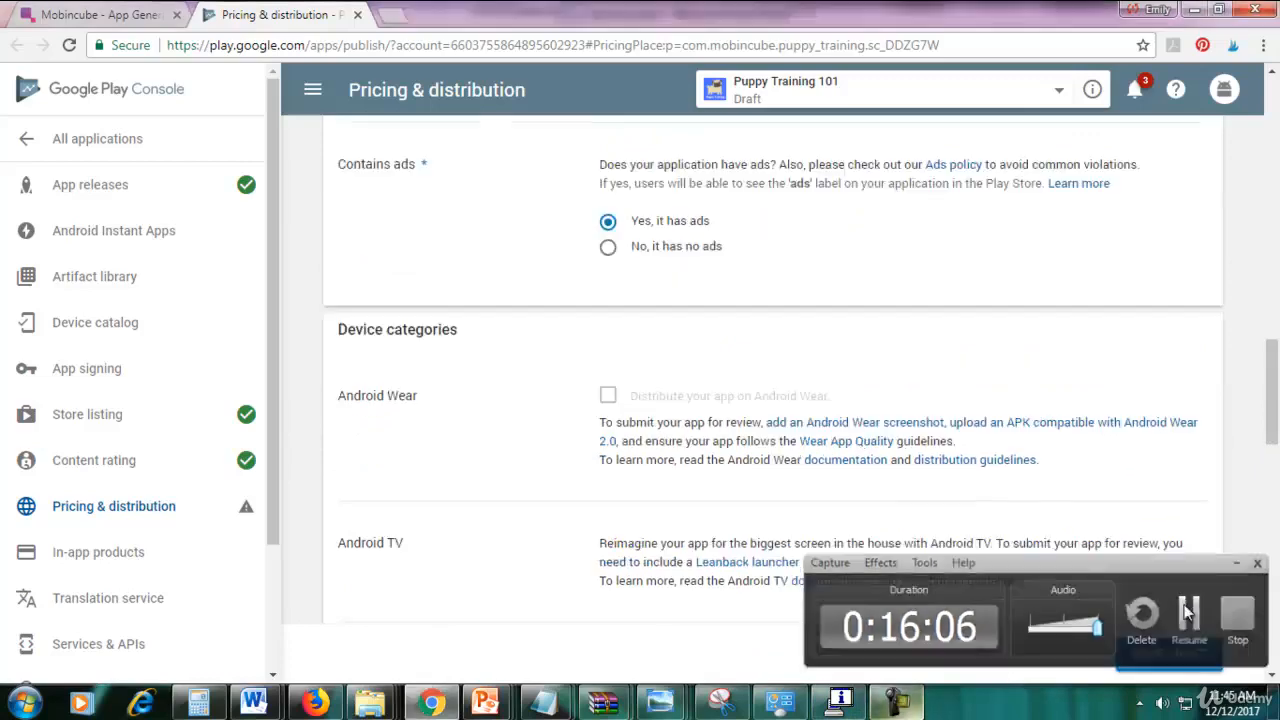
pyautogui.click(1191, 616)
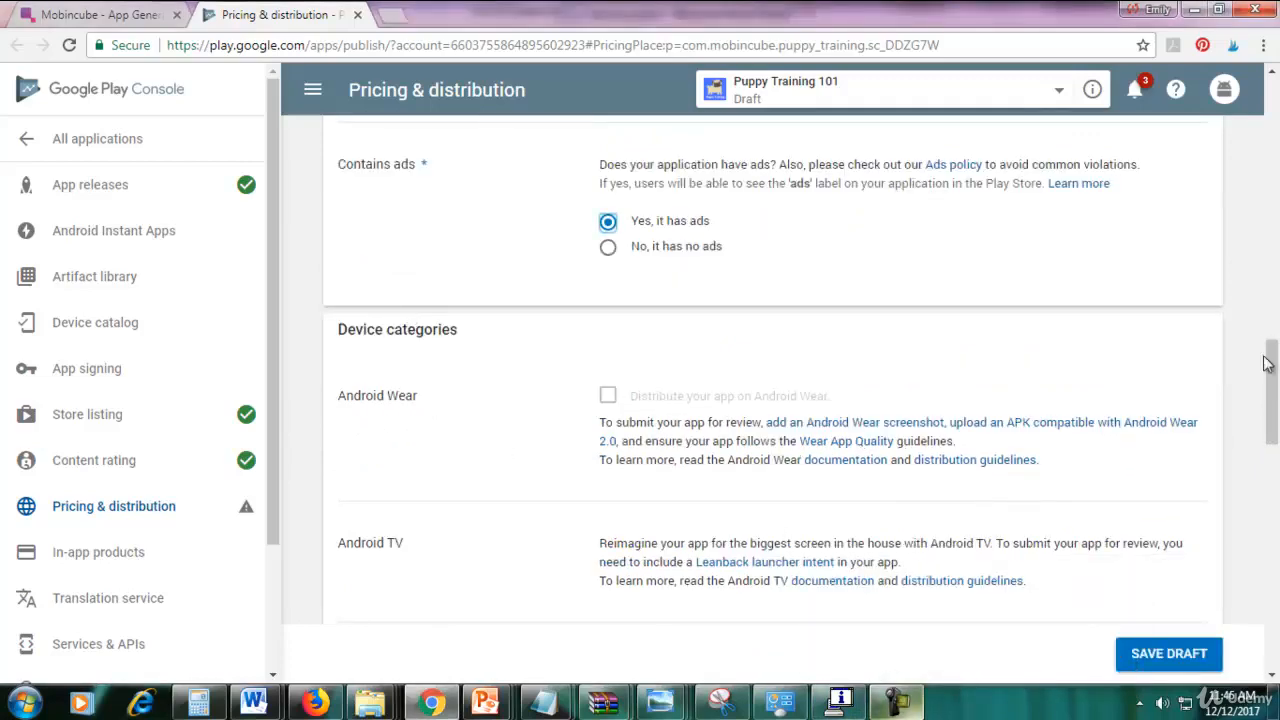
# Accept the Content Guidelines and US export laws terms and save the draft.
pyautogui.moveTo(1268, 363); pyautogui.dragTo(1268, 393)
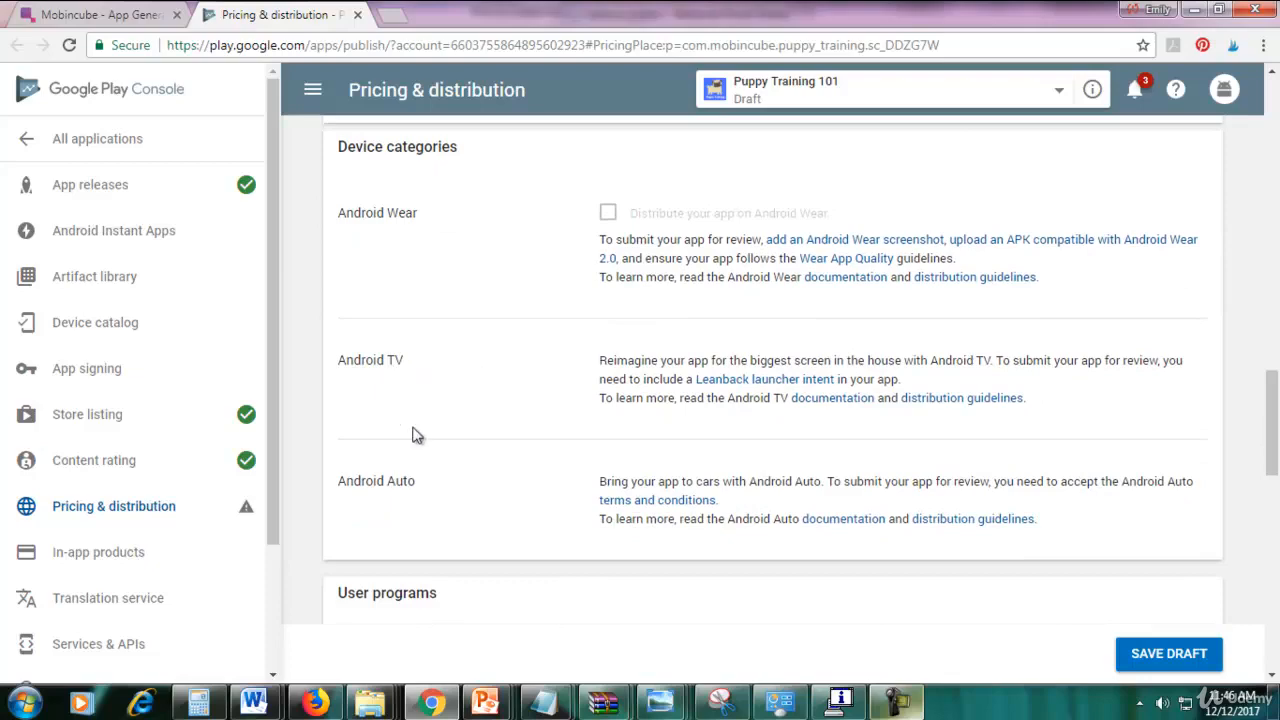
pyautogui.moveTo(1272, 438); pyautogui.dragTo(1274, 499)
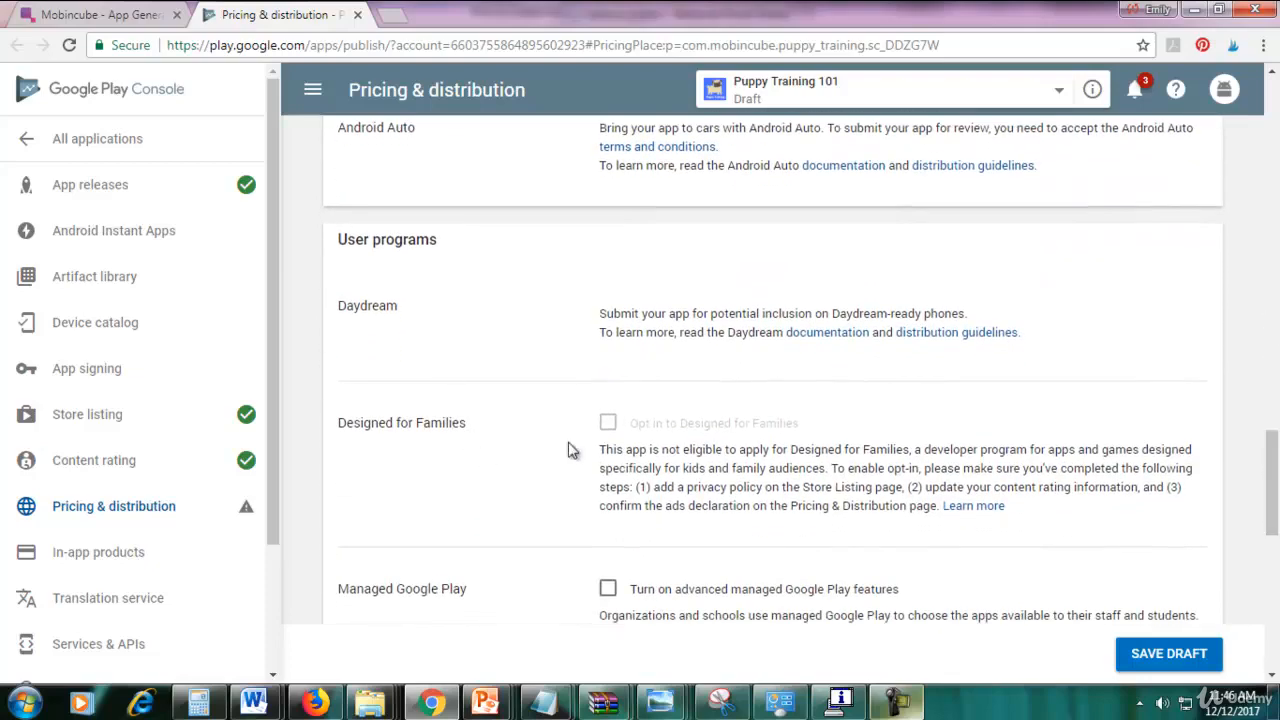
pyautogui.moveTo(1272, 465); pyautogui.dragTo(1272, 588)
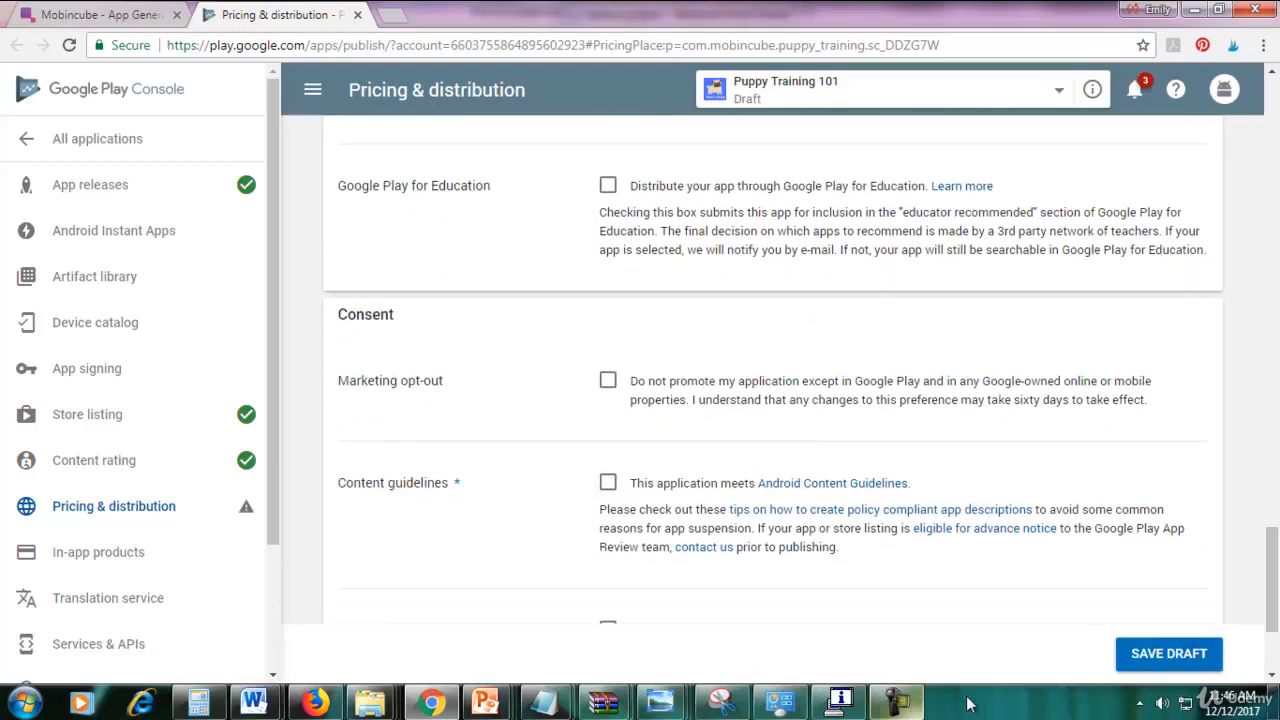
pyautogui.click(897, 703)
pyautogui.click(1192, 618)
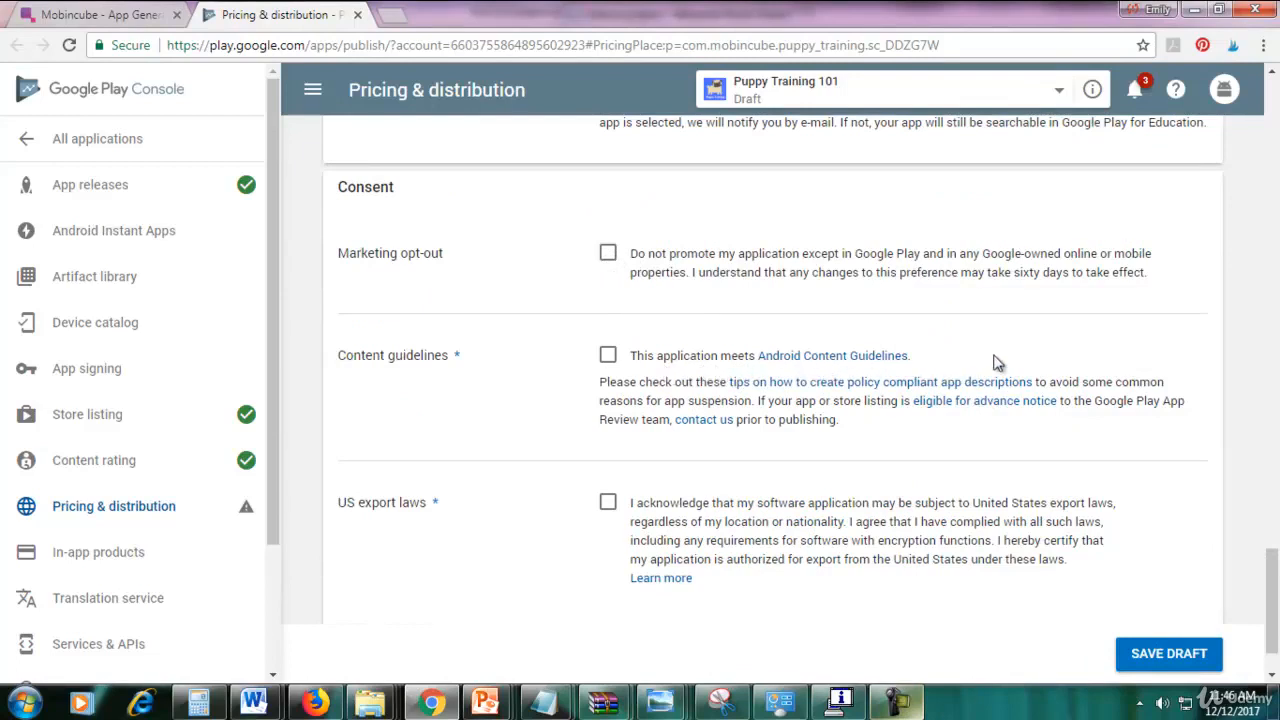
pyautogui.click(609, 357)
pyautogui.scroll(-1, 1260, 575)
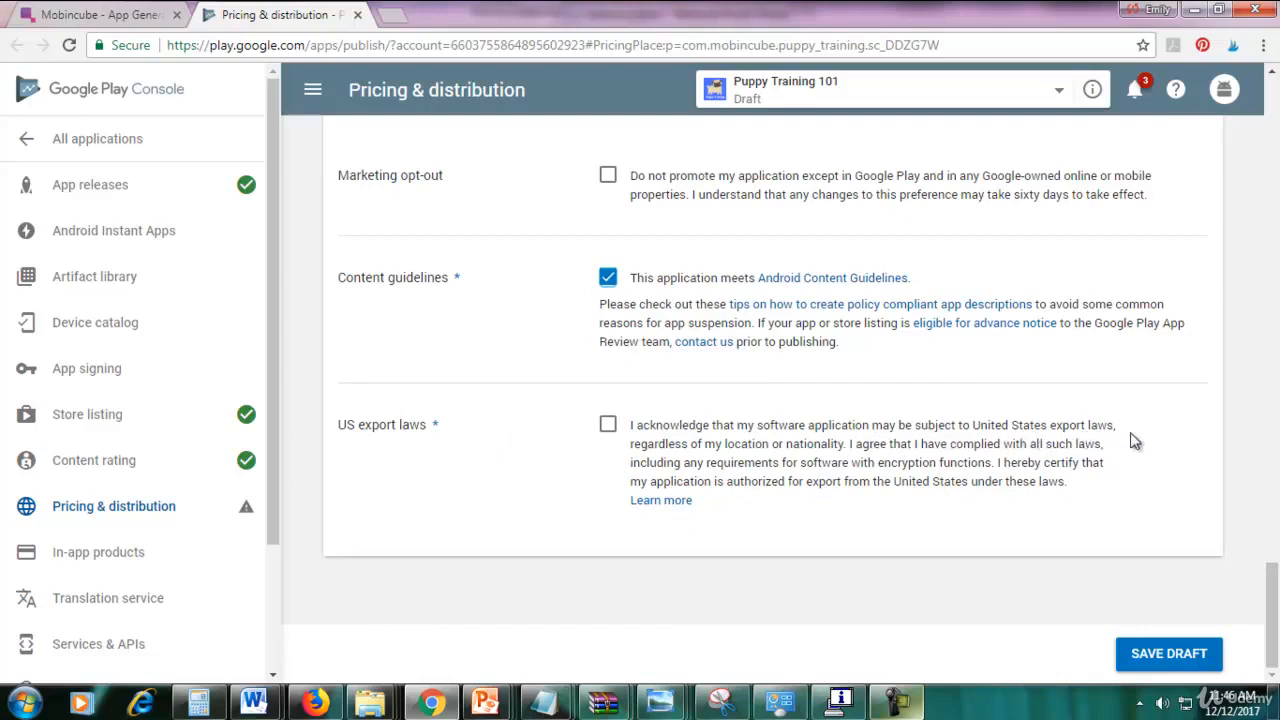
pyautogui.click(609, 426)
pyautogui.click(1153, 656)
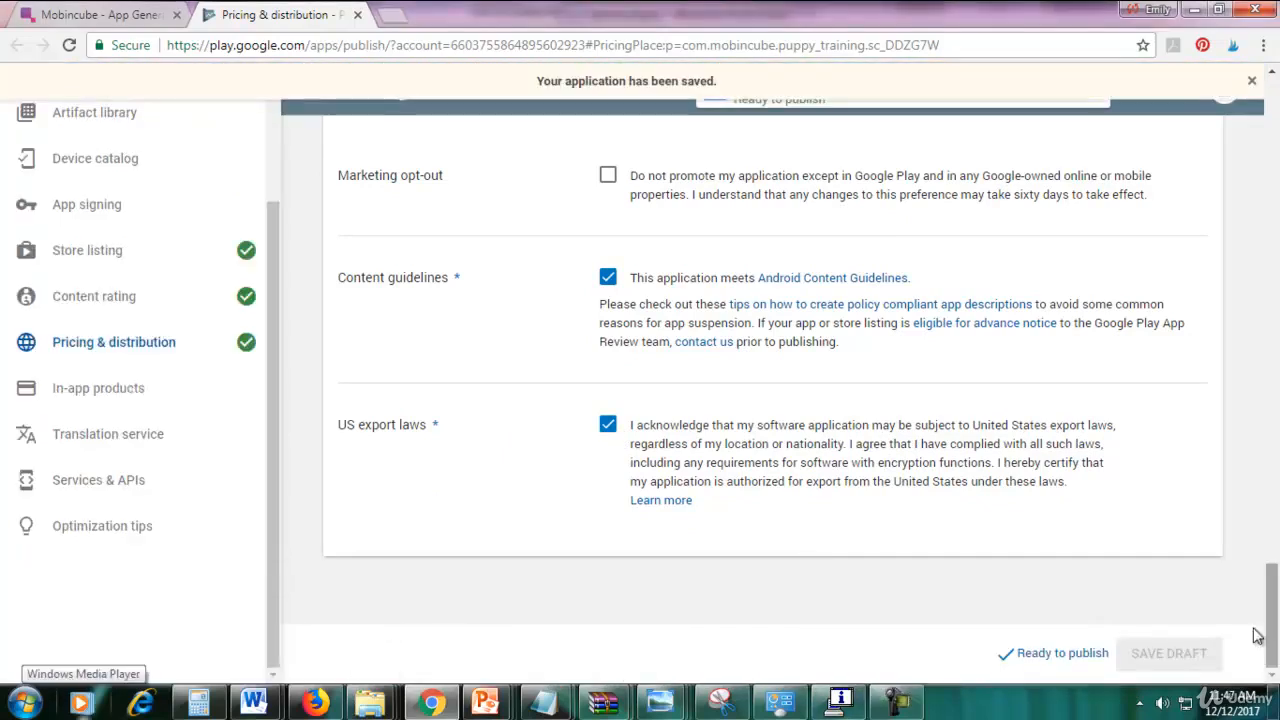
# Follow Ready to publish to Manage Releases and open the pending production release for editing.
pyautogui.click(1060, 654)
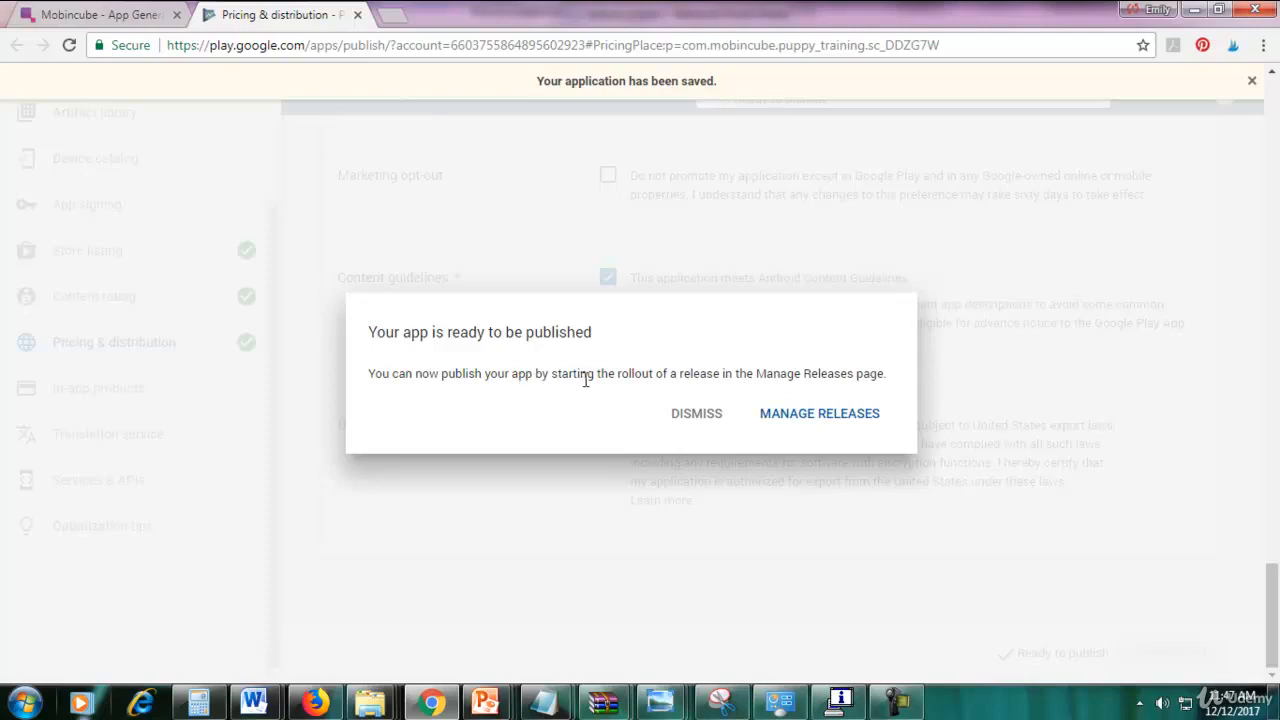
pyautogui.click(826, 416)
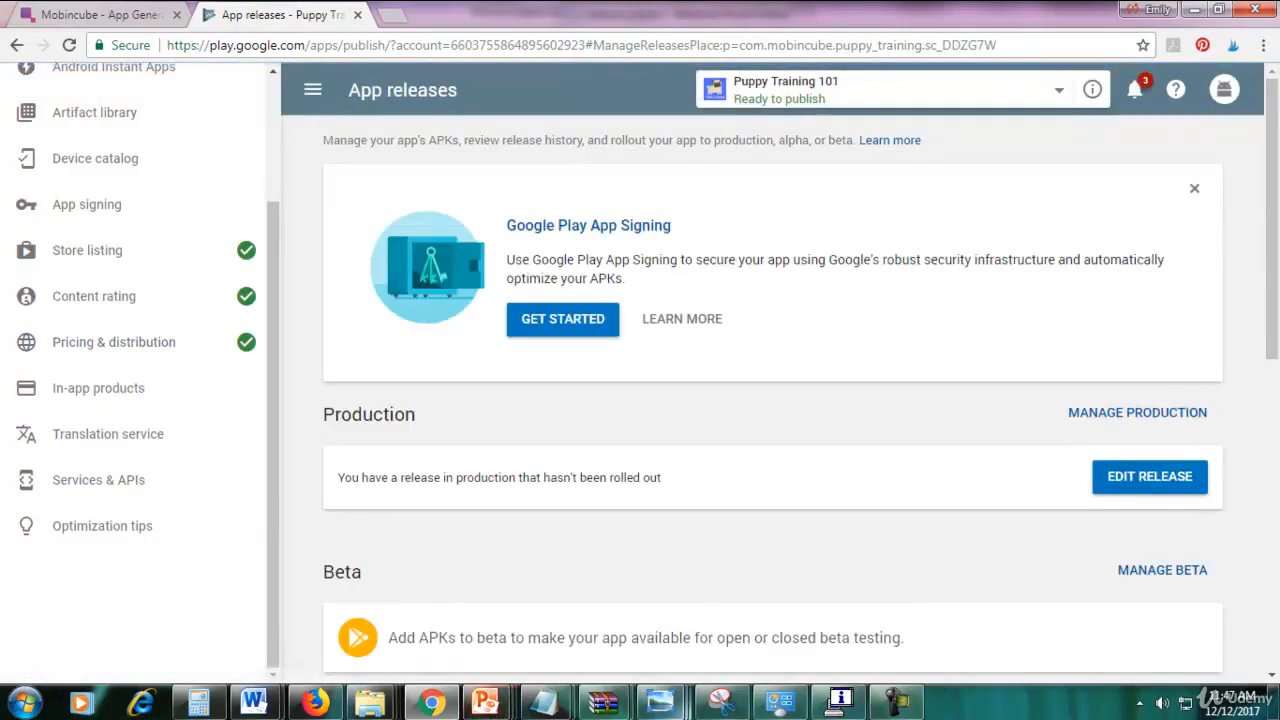
pyautogui.moveTo(1274, 328); pyautogui.dragTo(1273, 681)
pyautogui.click(897, 701)
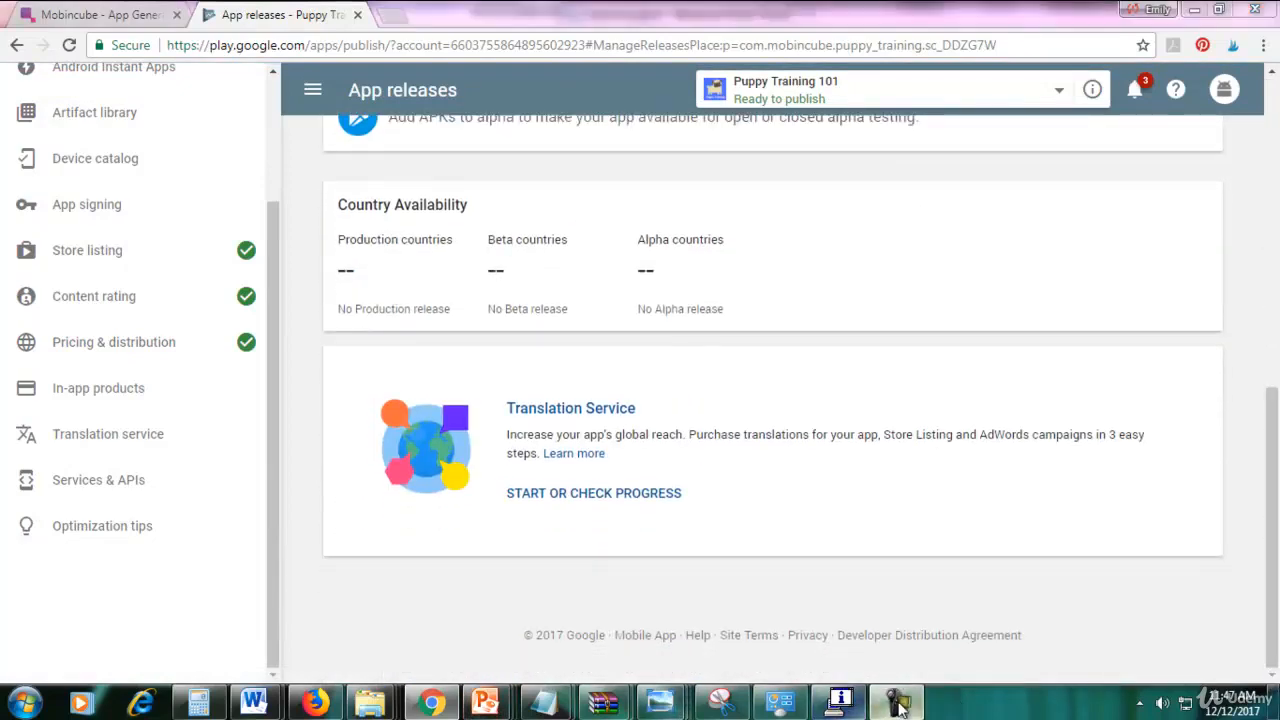
pyautogui.click(385, 630)
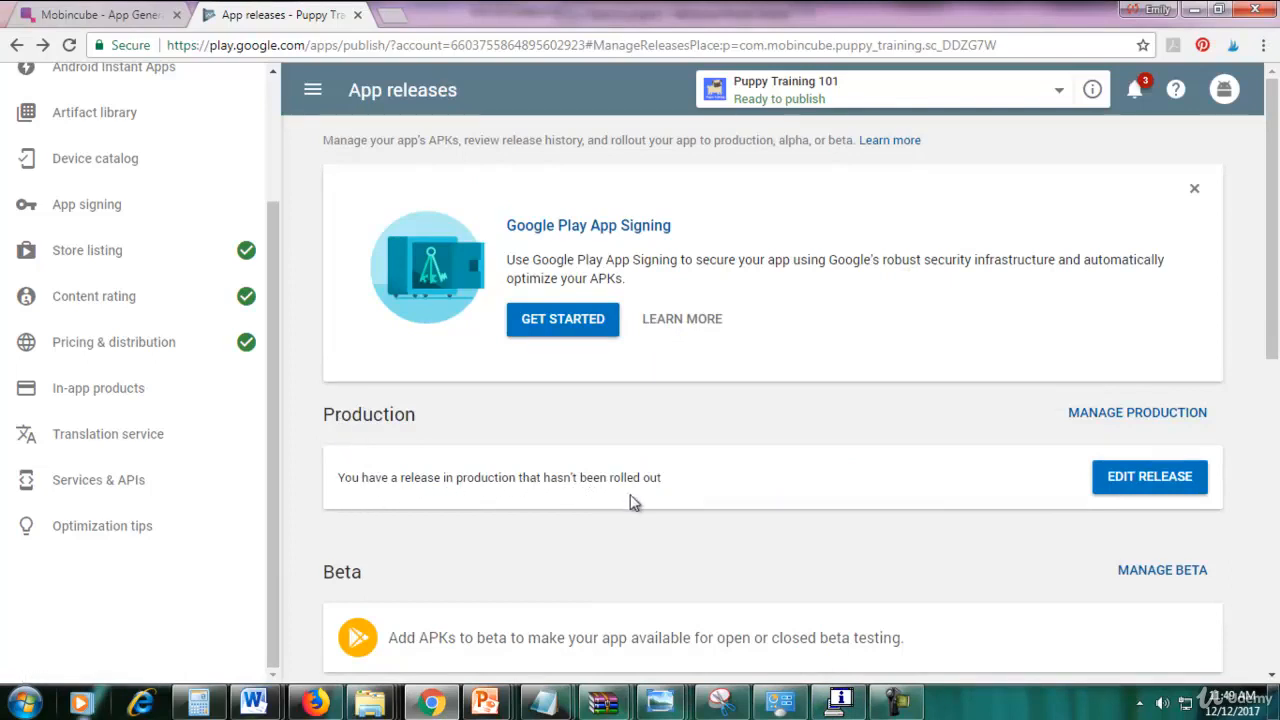
pyautogui.click(1190, 485)
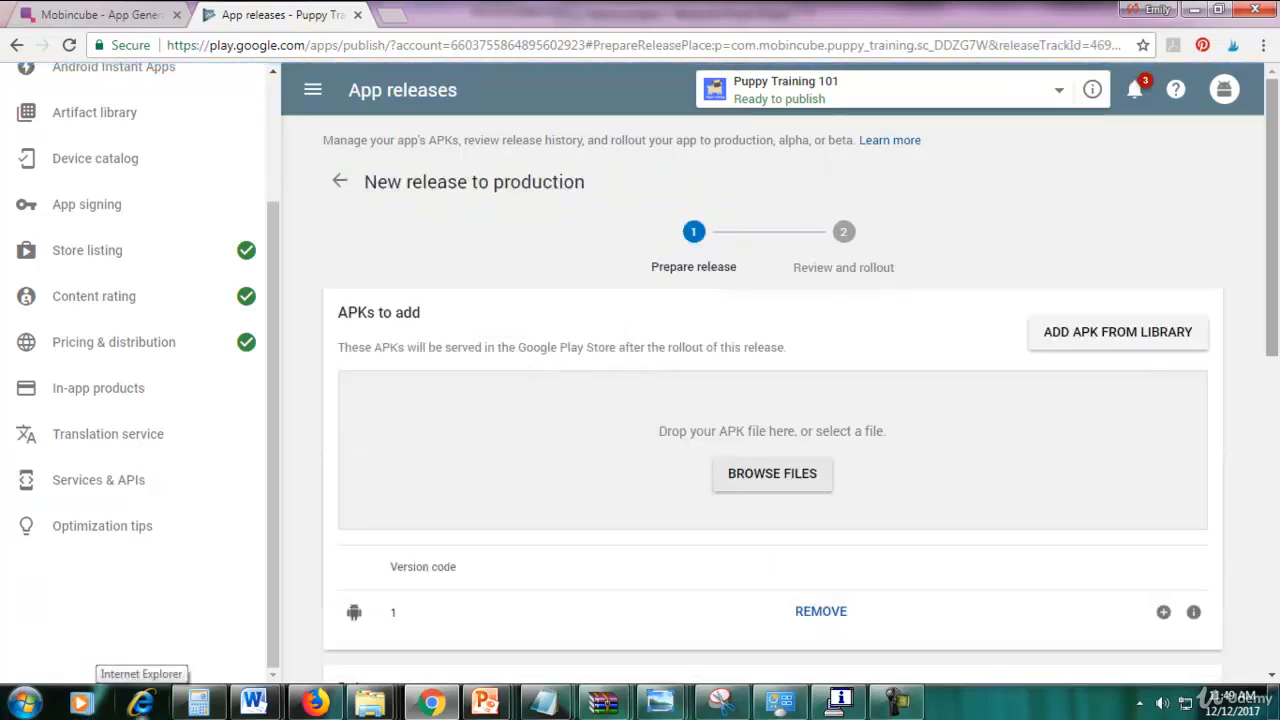
# Review release 1.0.0, start the rollout to production, and confirm it.
pyautogui.moveTo(1274, 193); pyautogui.dragTo(1266, 503)
pyautogui.click(1171, 562)
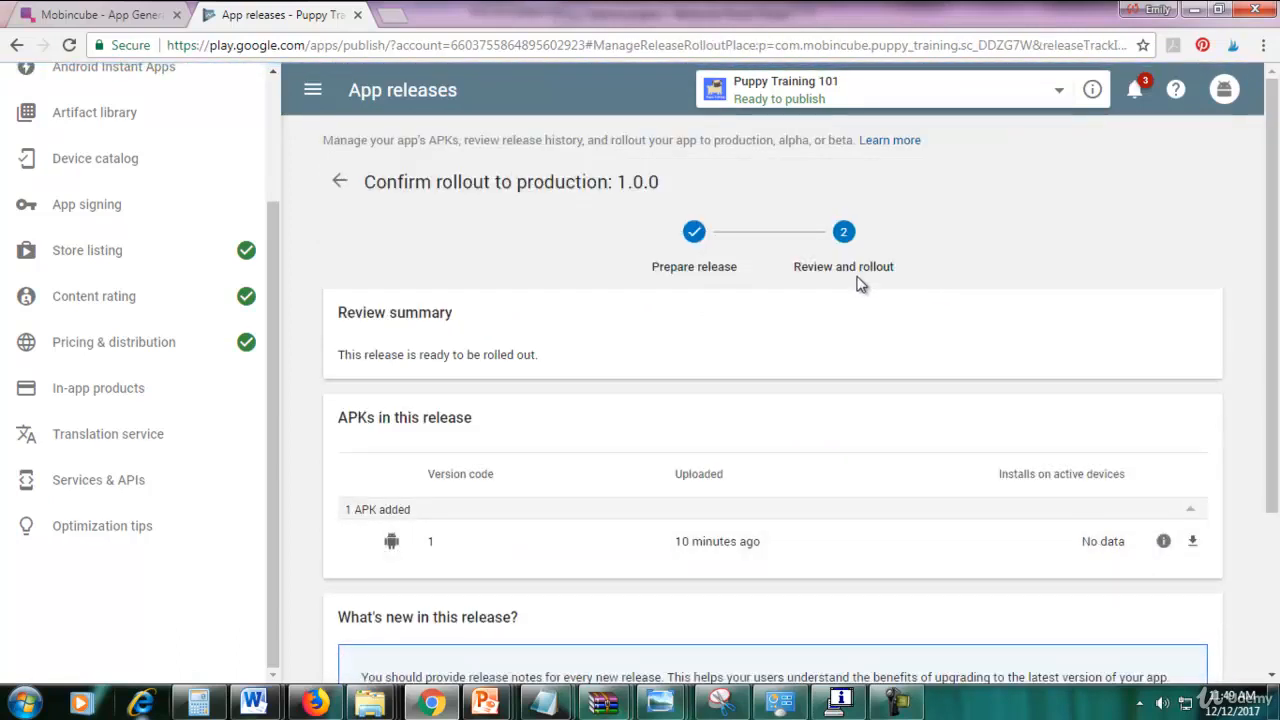
pyautogui.scroll(-3, 1276, 437)
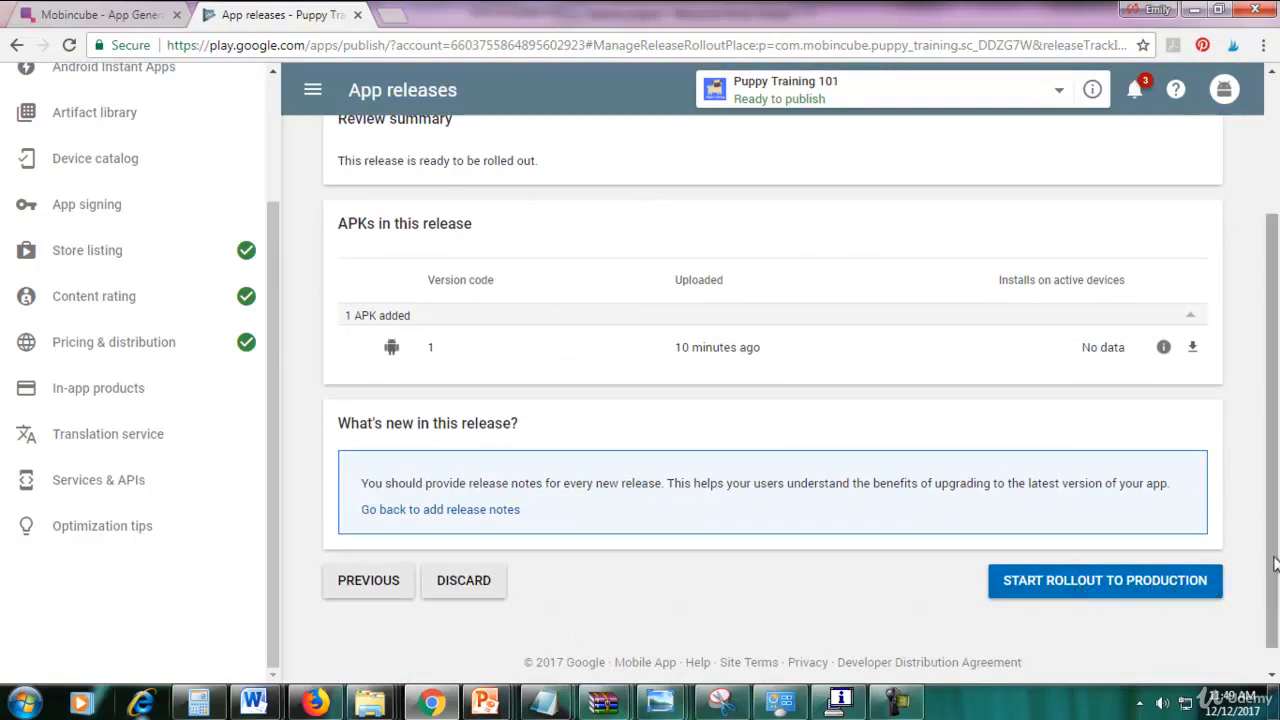
pyautogui.scroll(2, 1271, 450)
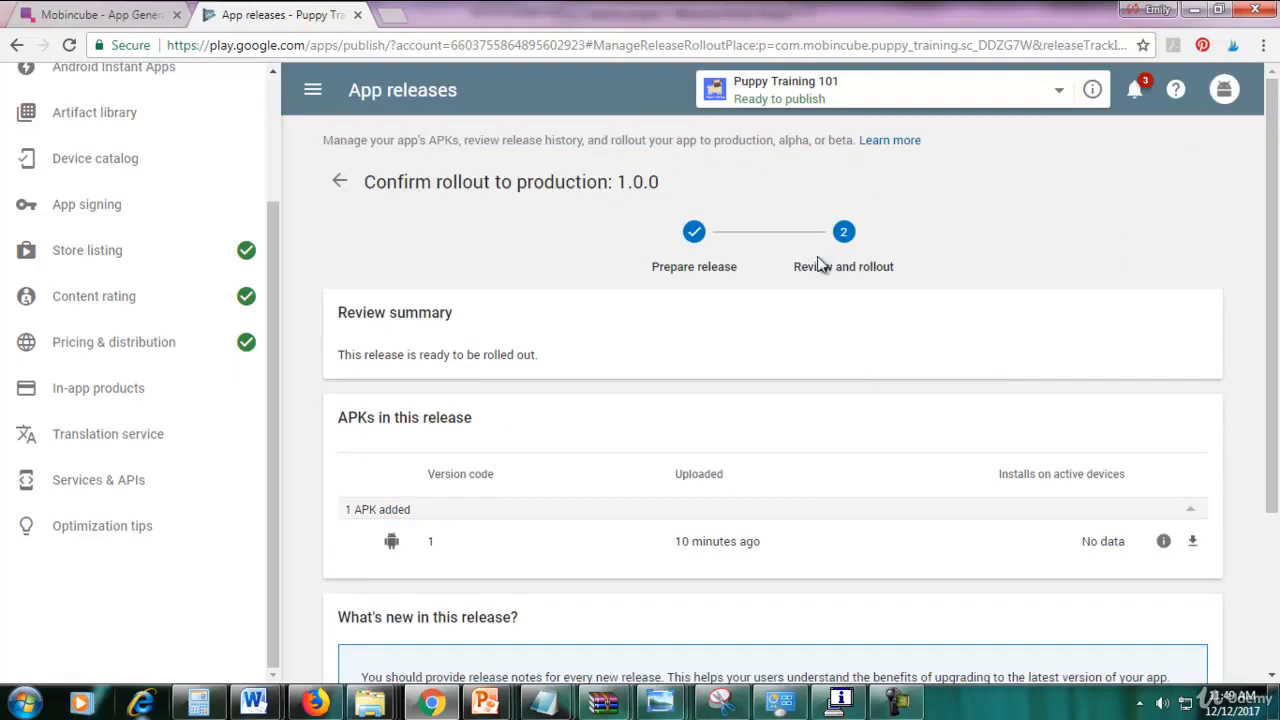
pyautogui.moveTo(1274, 253); pyautogui.dragTo(1274, 487)
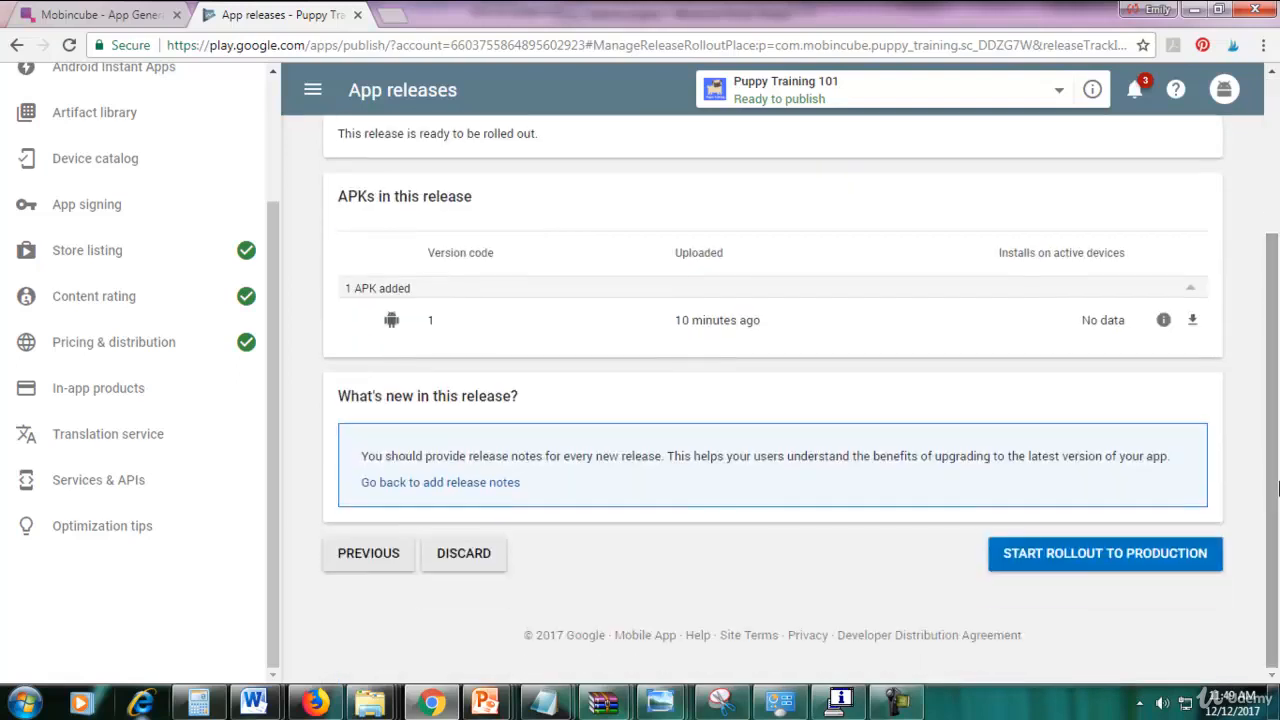
pyautogui.click(1046, 558)
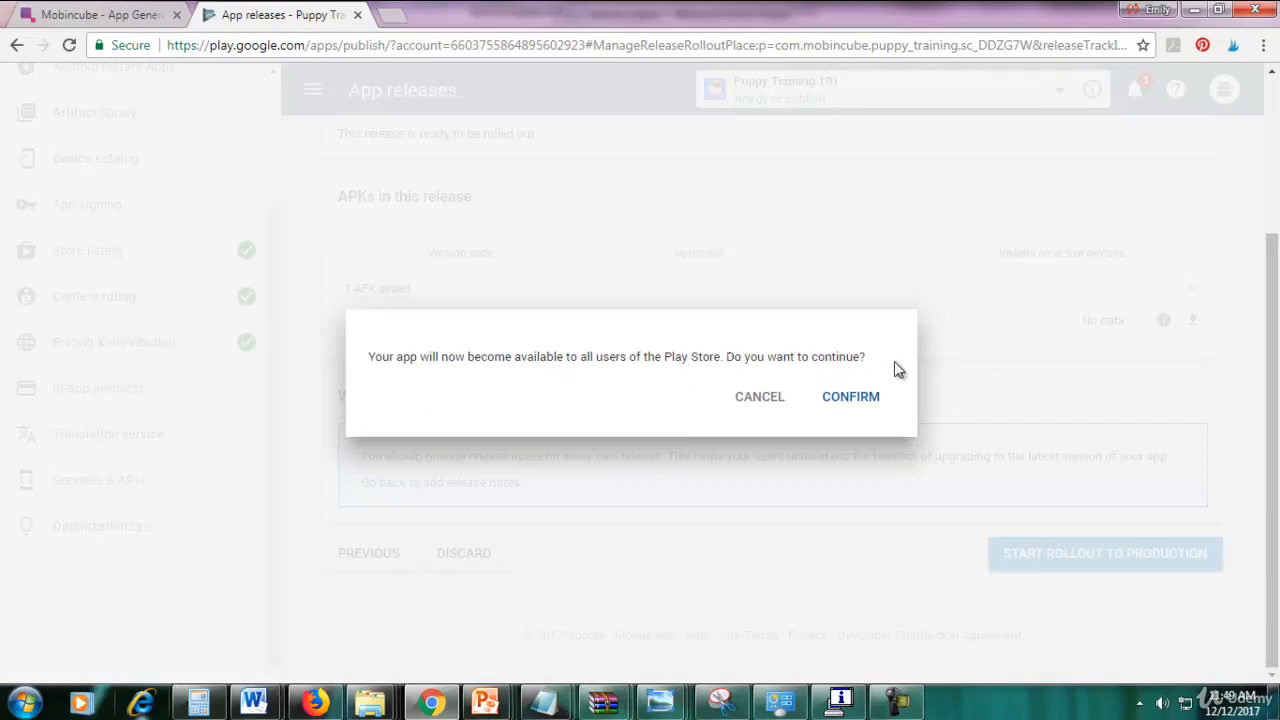
pyautogui.click(851, 398)
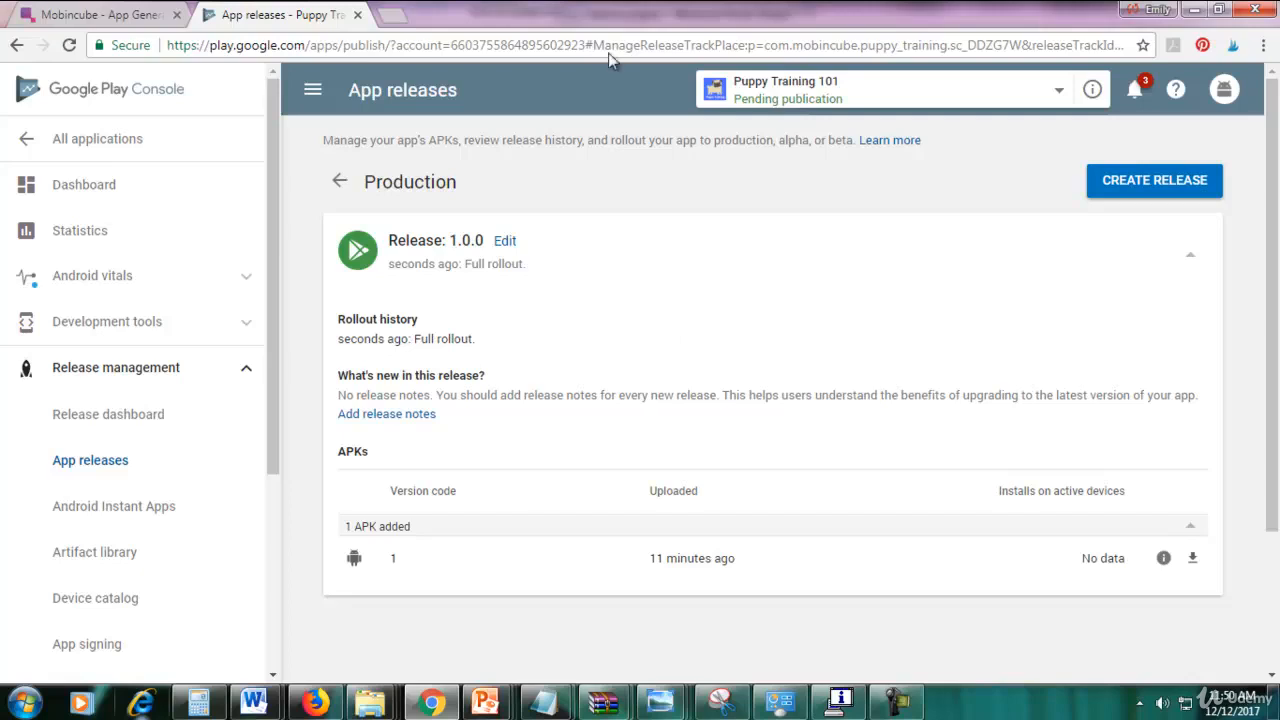
# Open Gmail in a new tab and search the inbox for 'rating'.
pyautogui.click(400, 10)
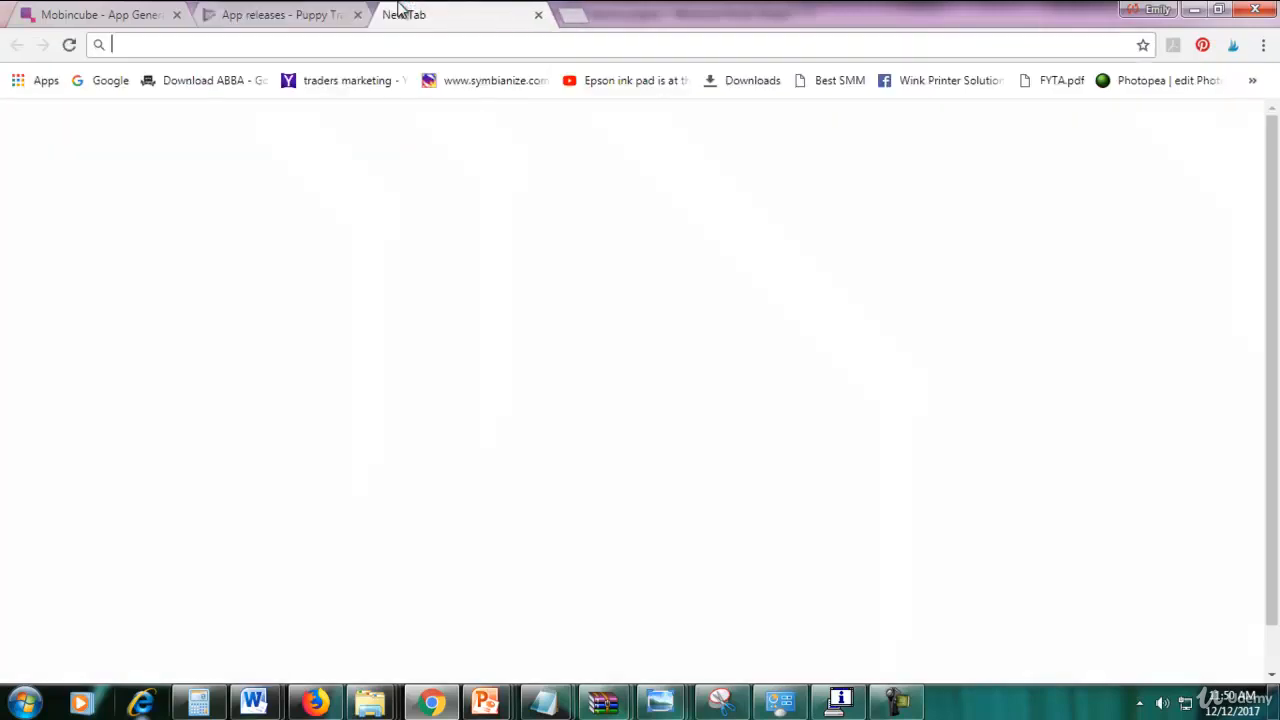
pyautogui.write('mail.google.com')
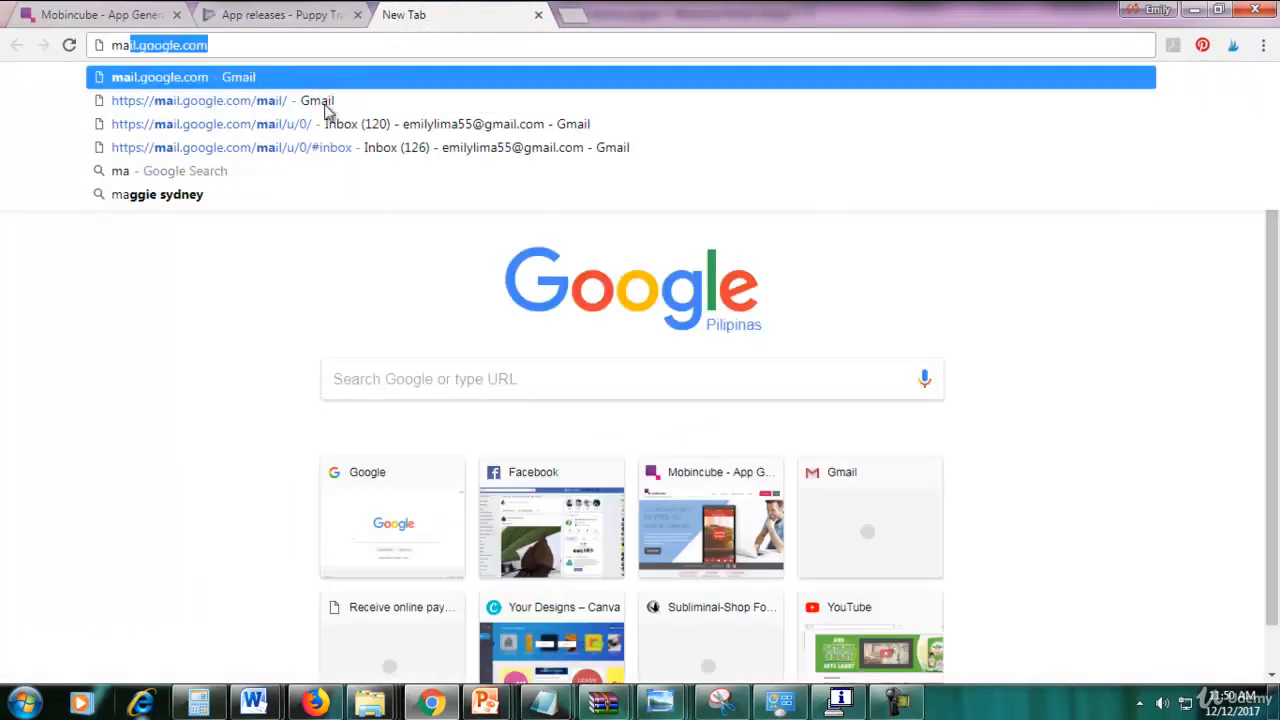
pyautogui.click(289, 100)
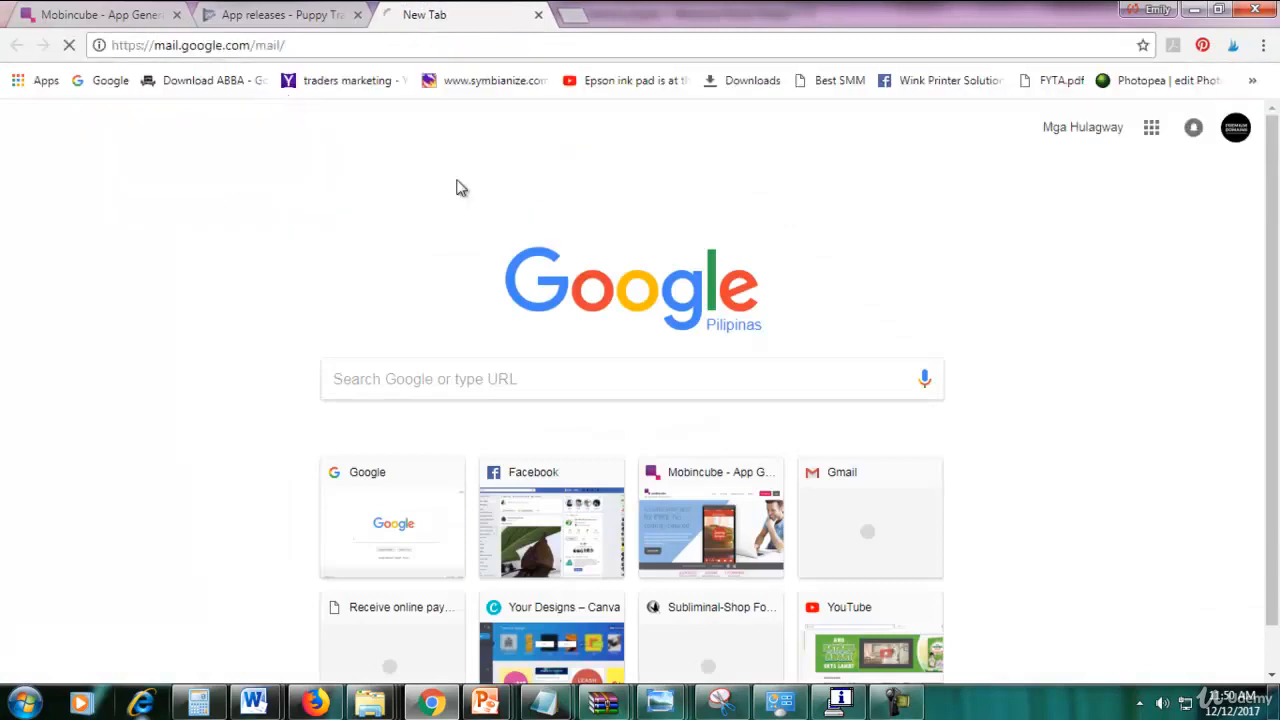
pyautogui.click(895, 703)
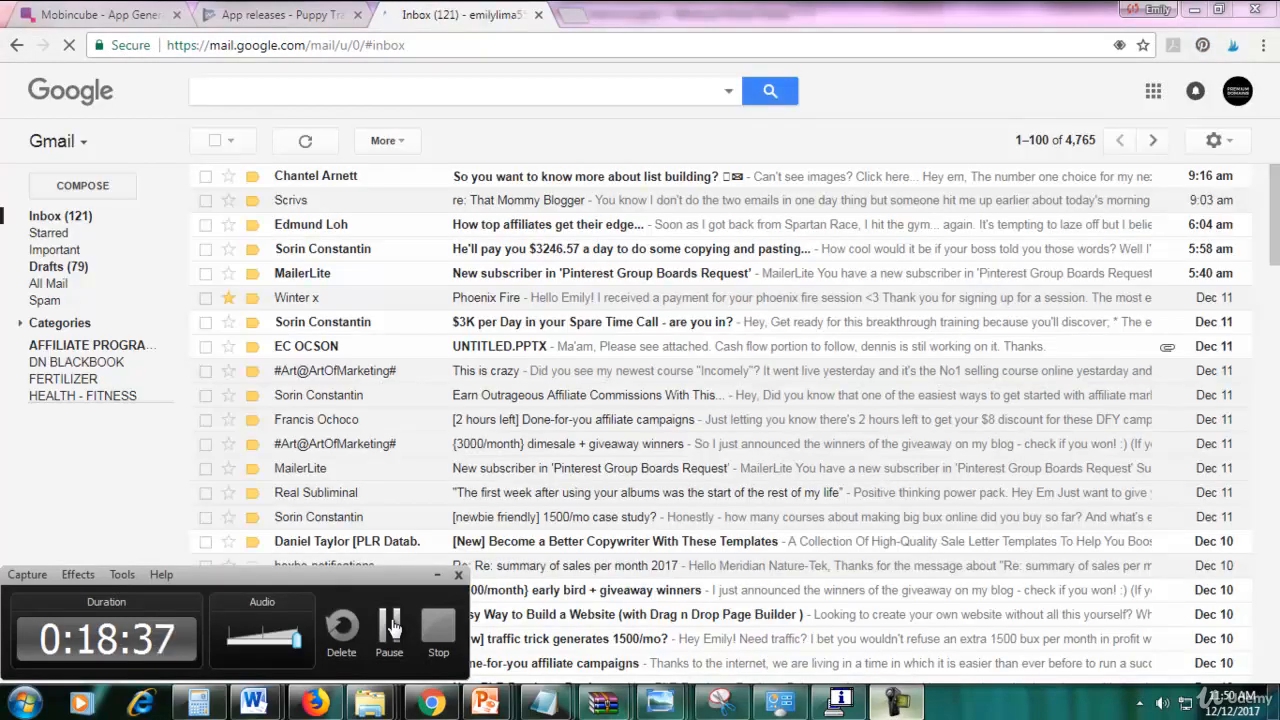
pyautogui.click(391, 627)
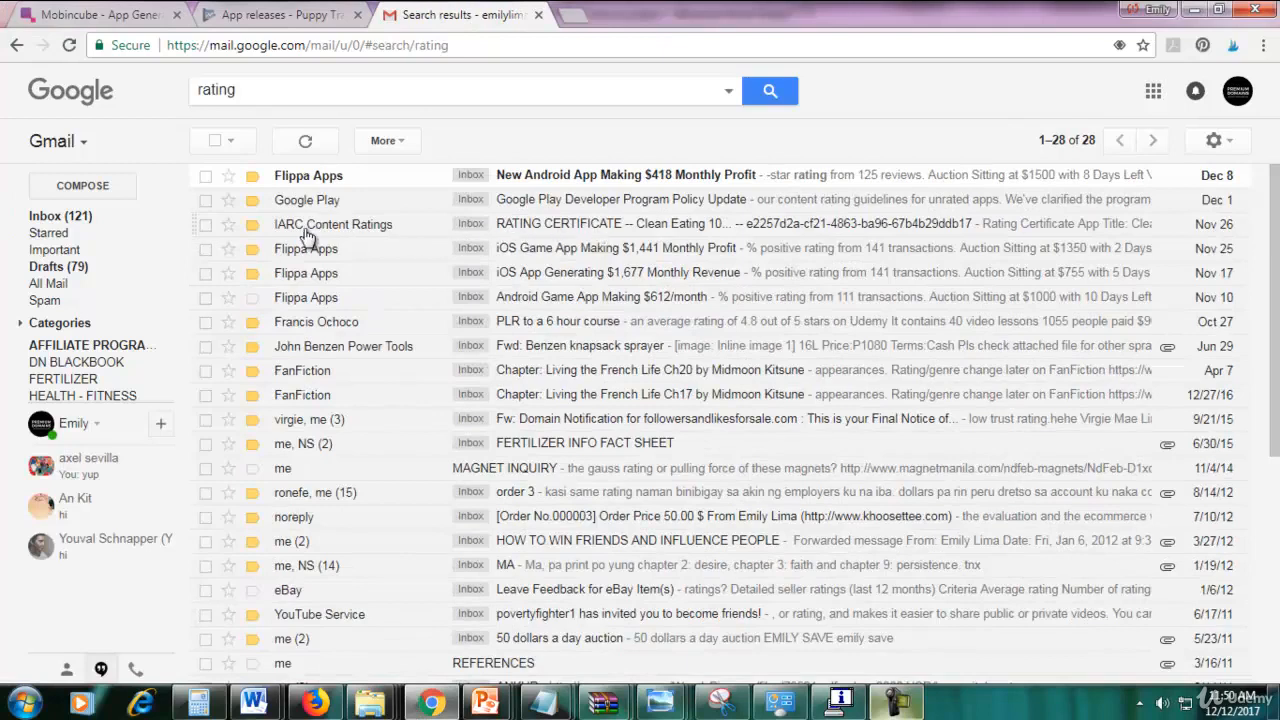
# Open the IARC Rating Certificate email for Clean Eating 101 and select part of its subject.
pyautogui.moveTo(300, 232)
pyautogui.click(638, 232)
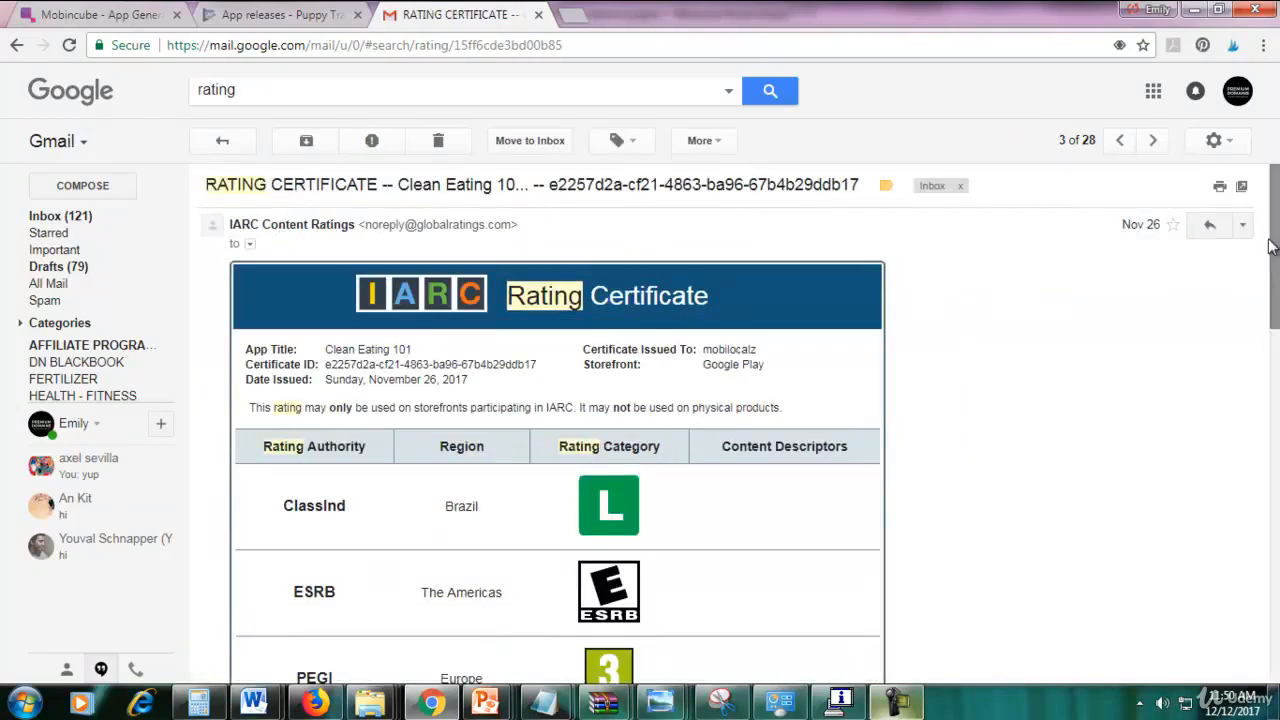
pyautogui.moveTo(1273, 247); pyautogui.dragTo(1275, 200)
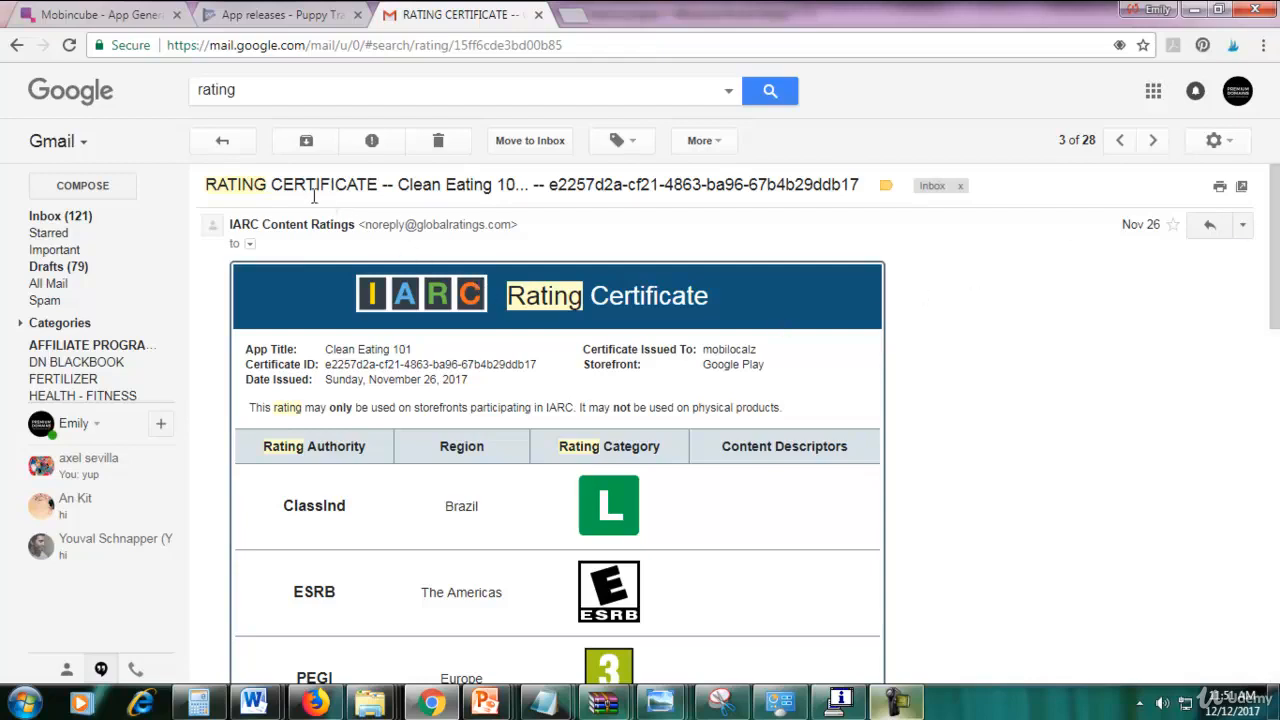
pyautogui.moveTo(207, 183); pyautogui.dragTo(555, 194)
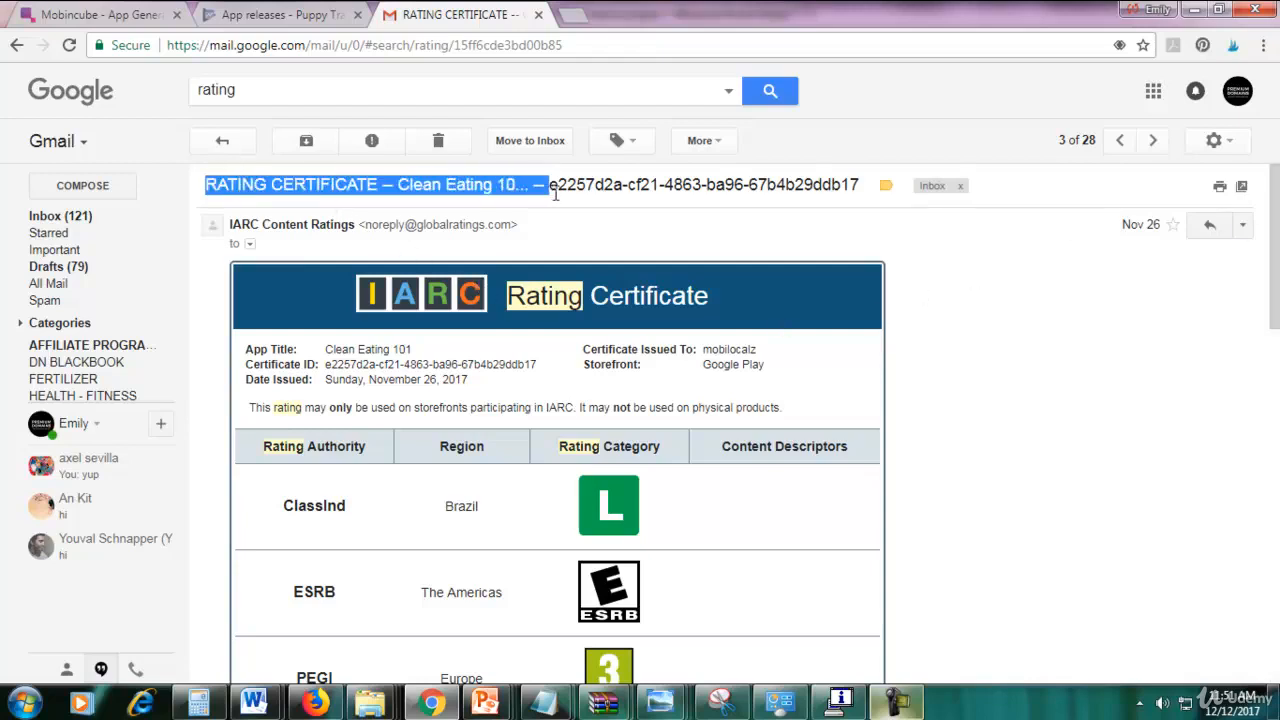
pyautogui.click(897, 703)
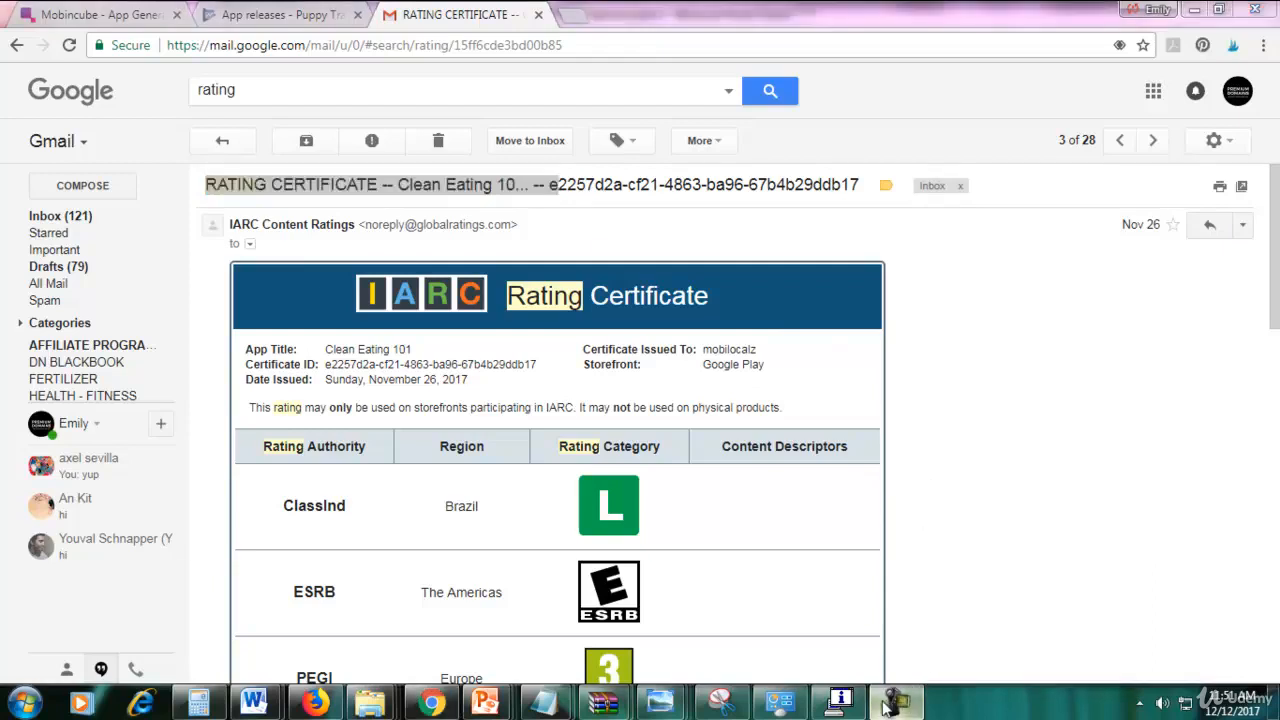
pyautogui.click(385, 642)
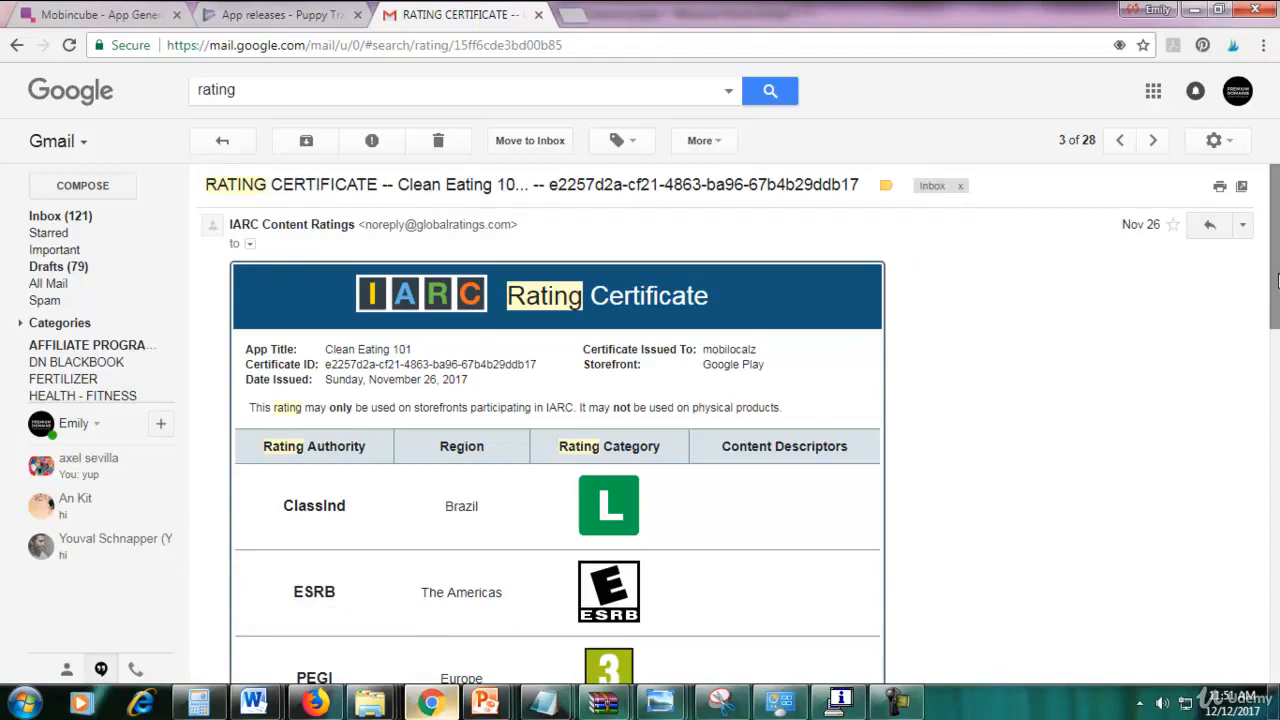
pyautogui.moveTo(1278, 281); pyautogui.dragTo(1278, 205)
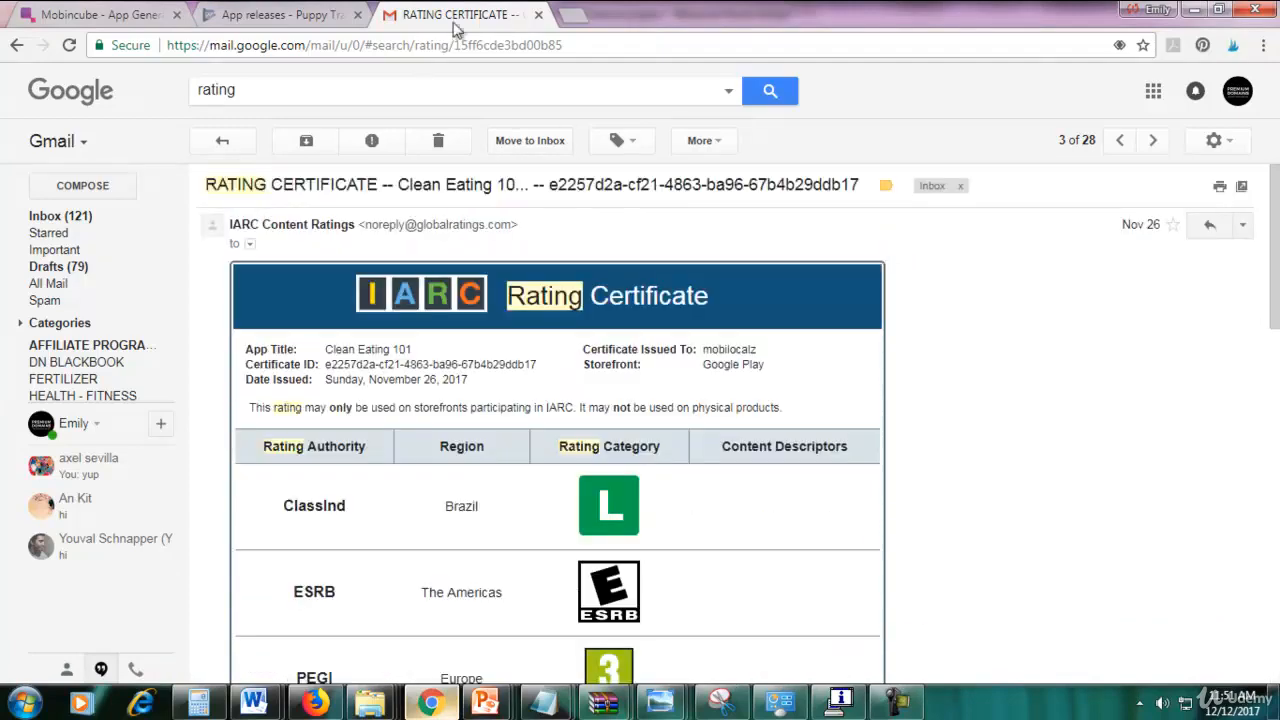
# Search Google for 'play store' in a new tab and open the Google Play Store result.
pyautogui.click(567, 14)
pyautogui.write('g')
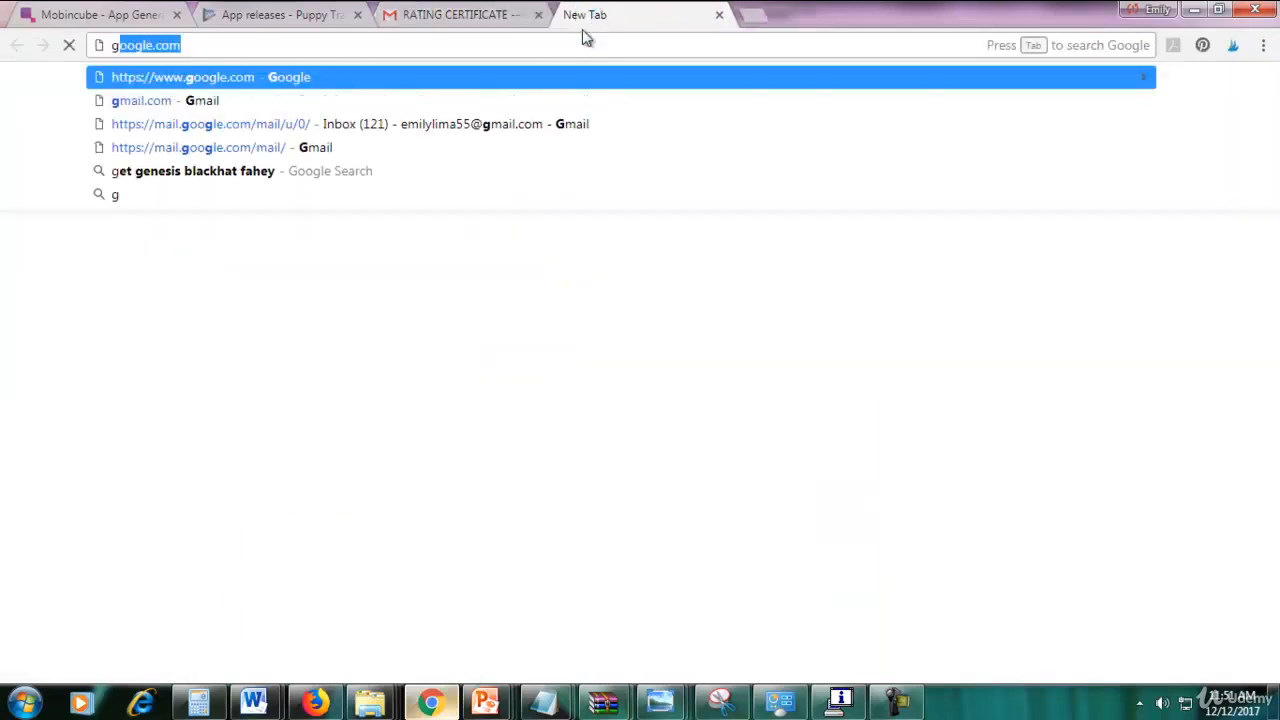
pyautogui.press('Return')
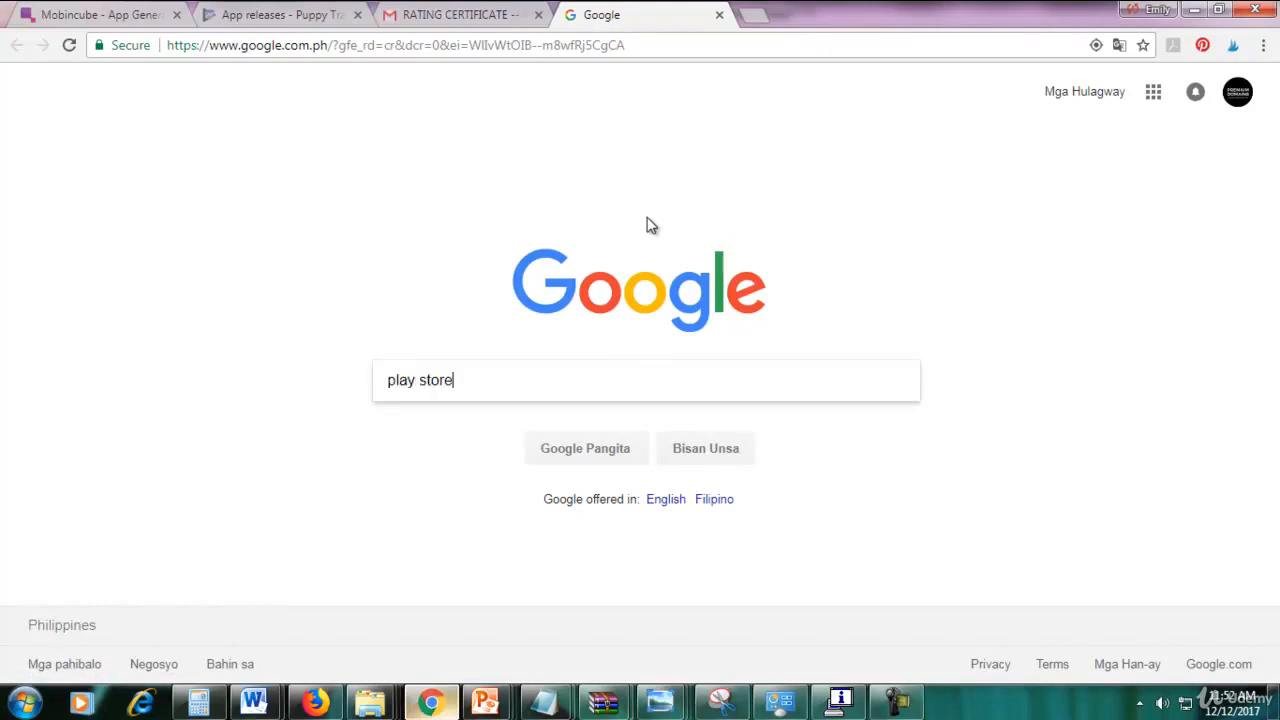
pyautogui.press('Return')
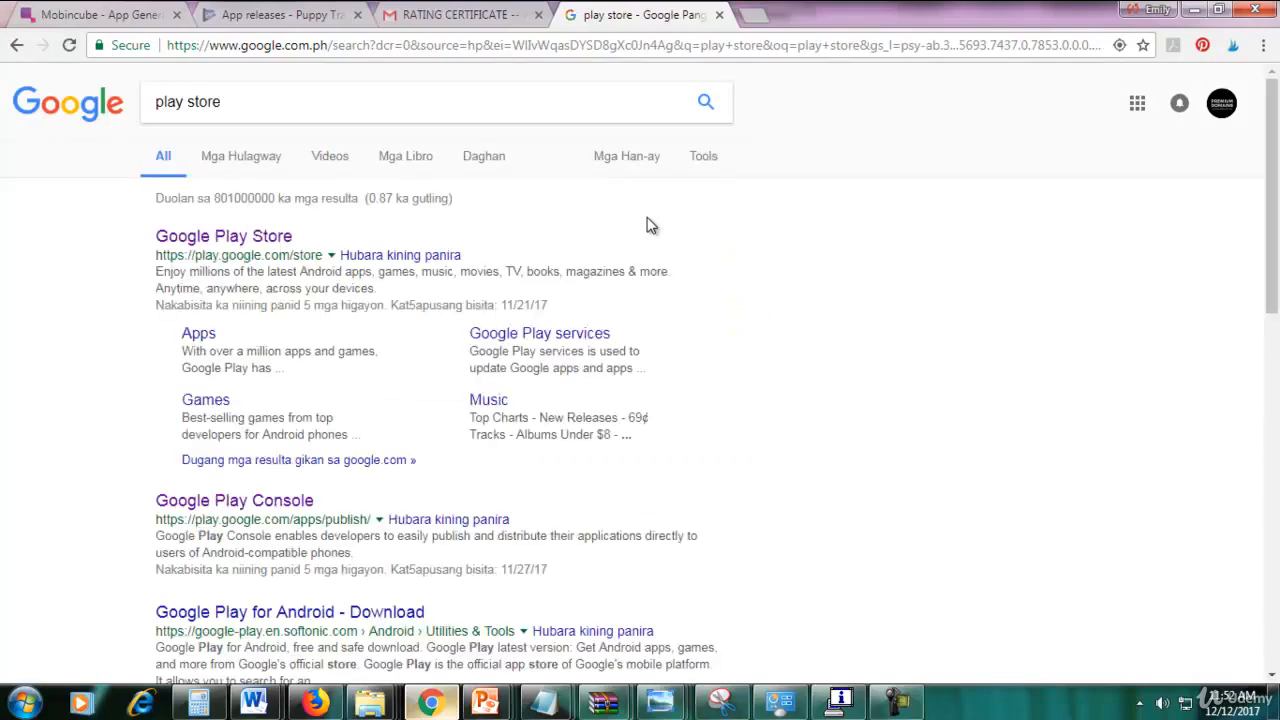
pyautogui.click(227, 240)
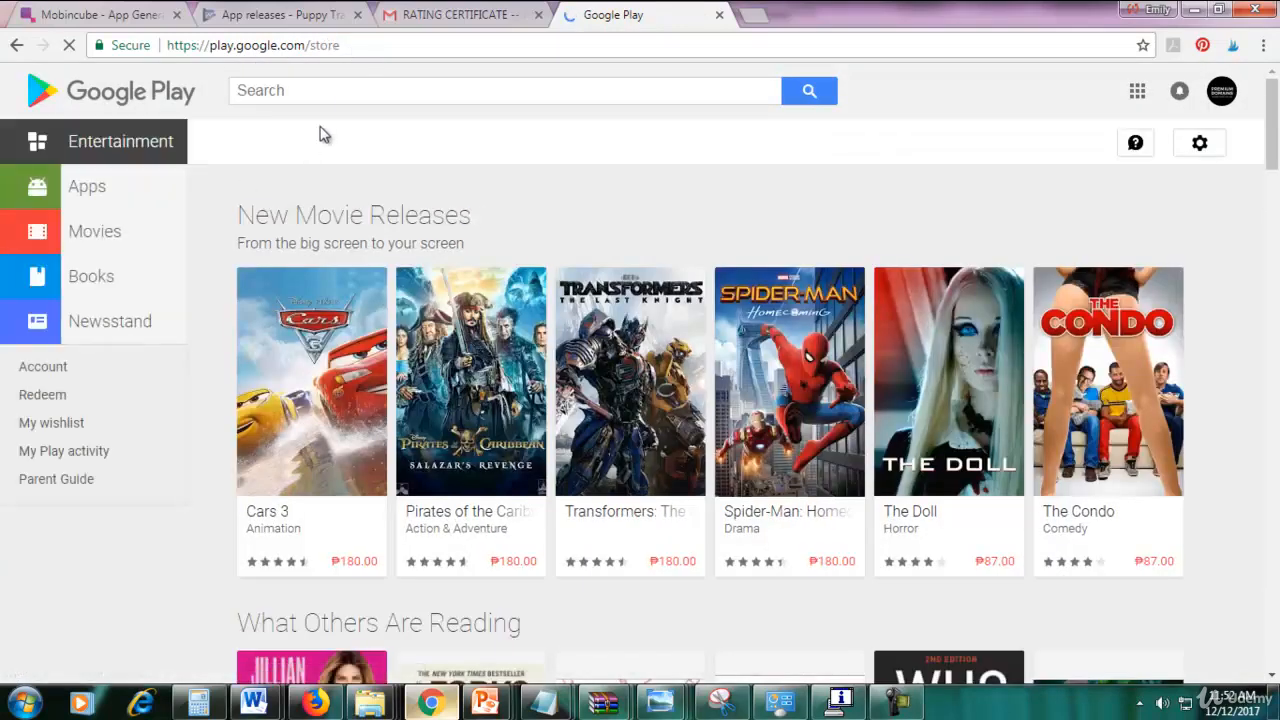
# Search the store's Apps section for 'clean eating 101'.
pyautogui.click(112, 195)
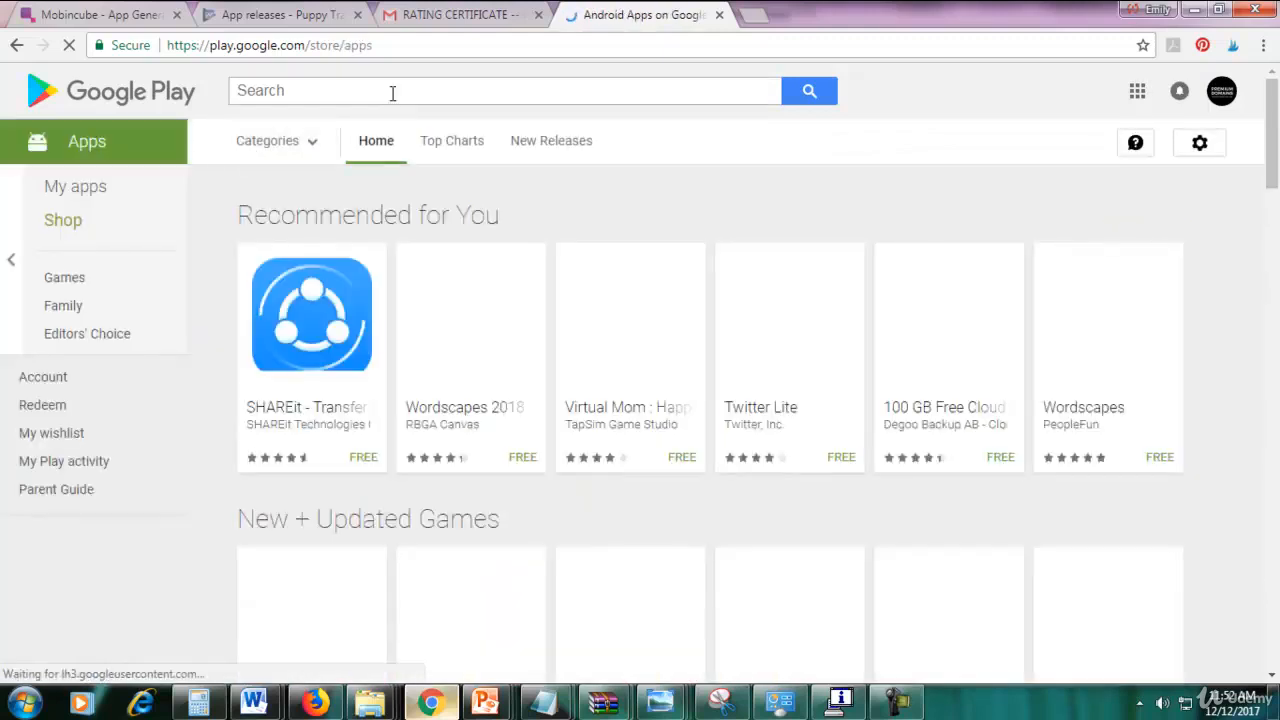
pyautogui.click(391, 90)
pyautogui.write('c')
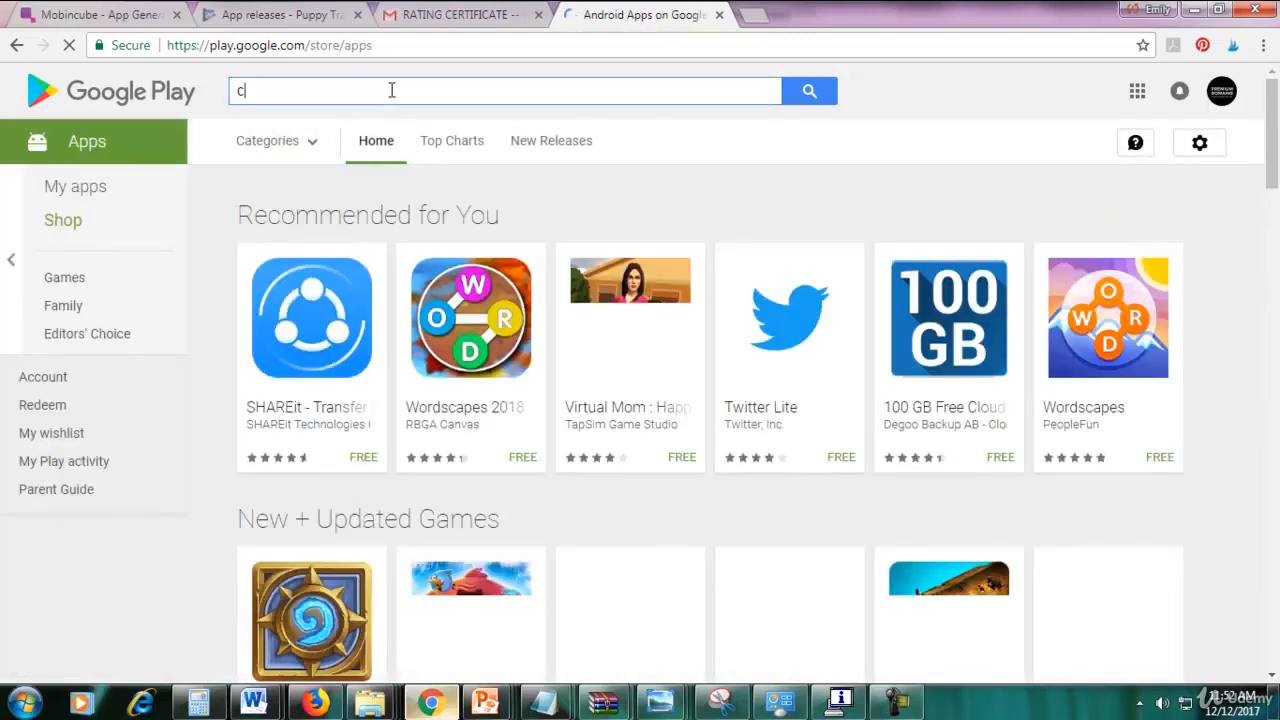
pyautogui.write('lean eating 101')
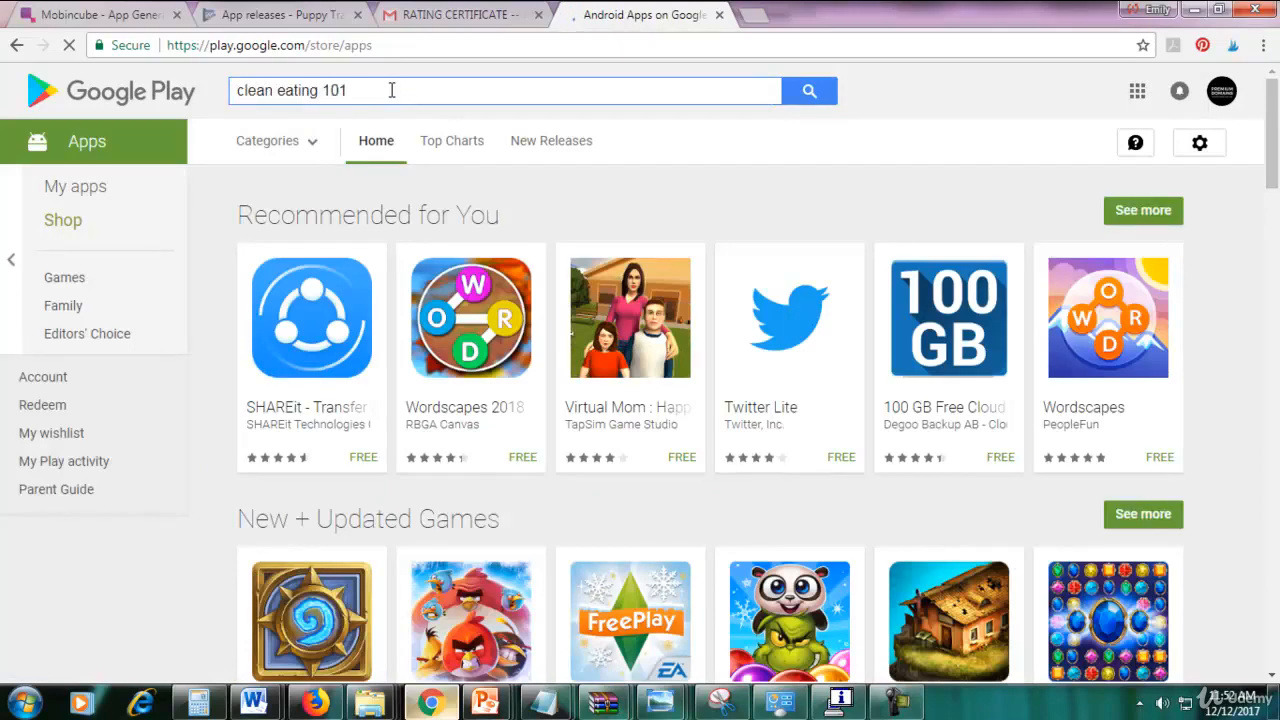
pyautogui.press('Return')
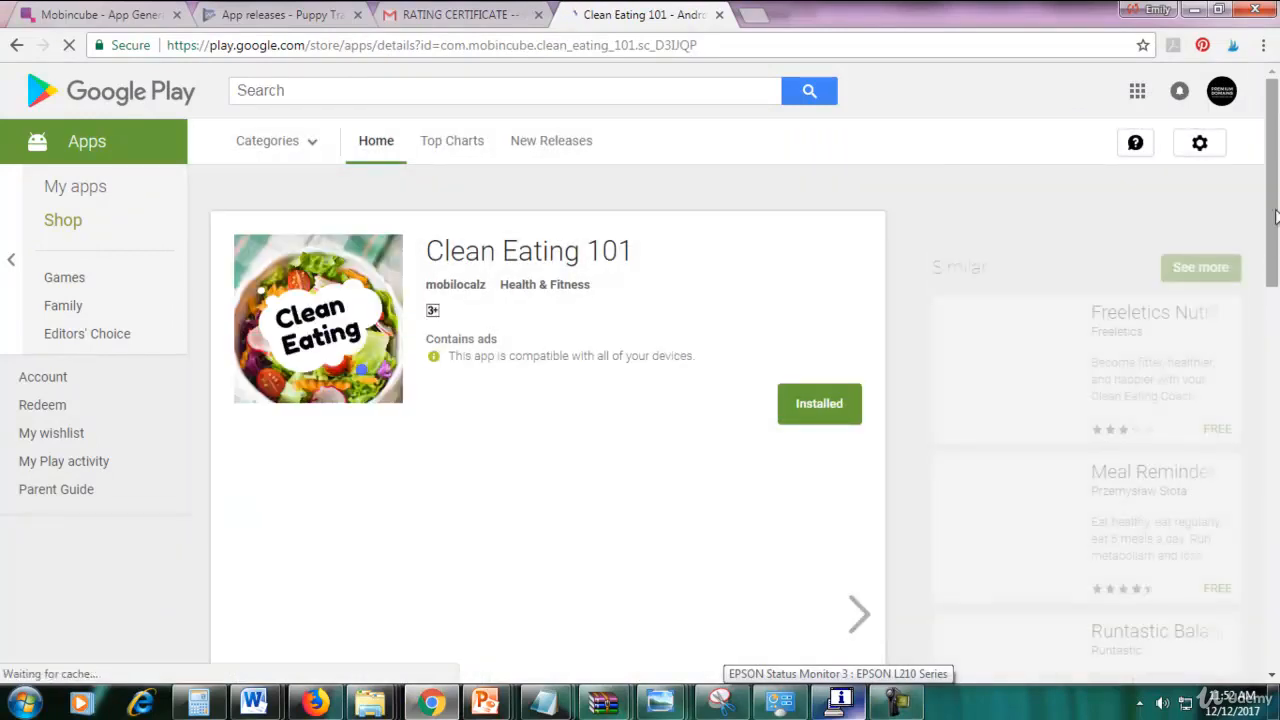
# View the Clean Eating 101 screenshots enlarged, flipping between the tuna sandwich and salad images.
pyautogui.scroll(-1, 1275, 228)
pyautogui.moveTo(1275, 228); pyautogui.dragTo(1275, 202)
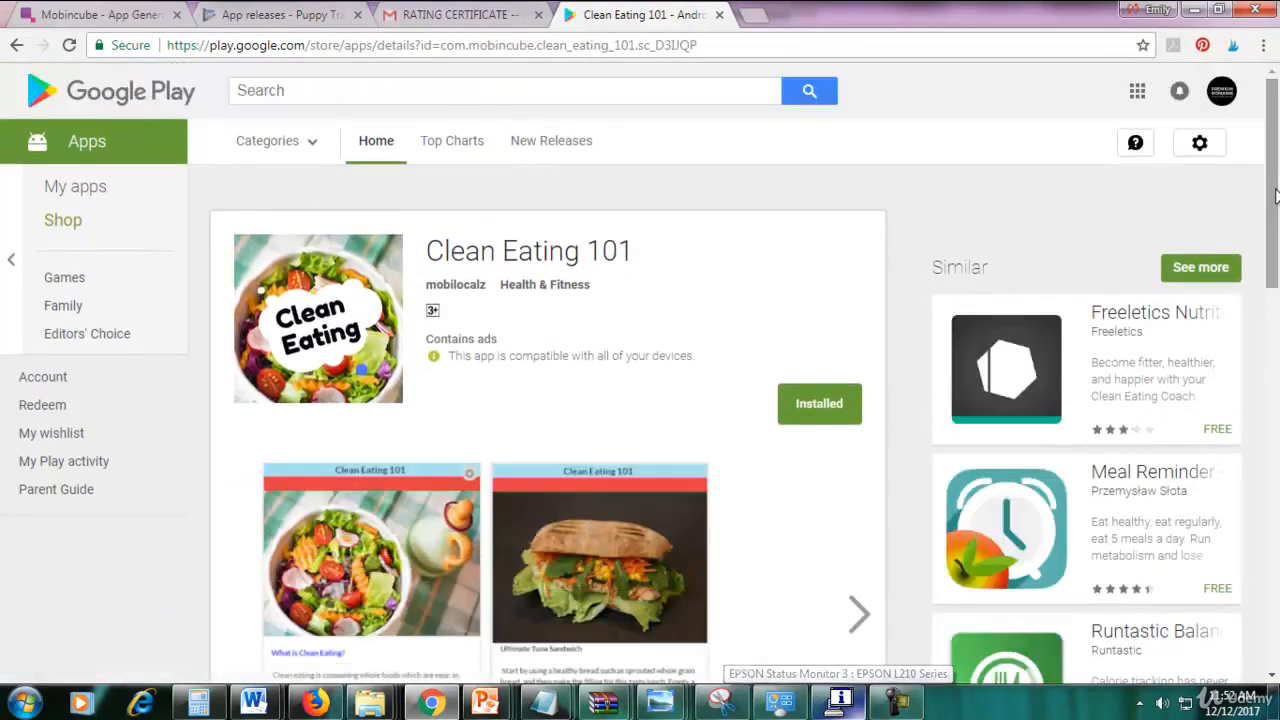
pyautogui.moveTo(1275, 195); pyautogui.dragTo(1275, 228)
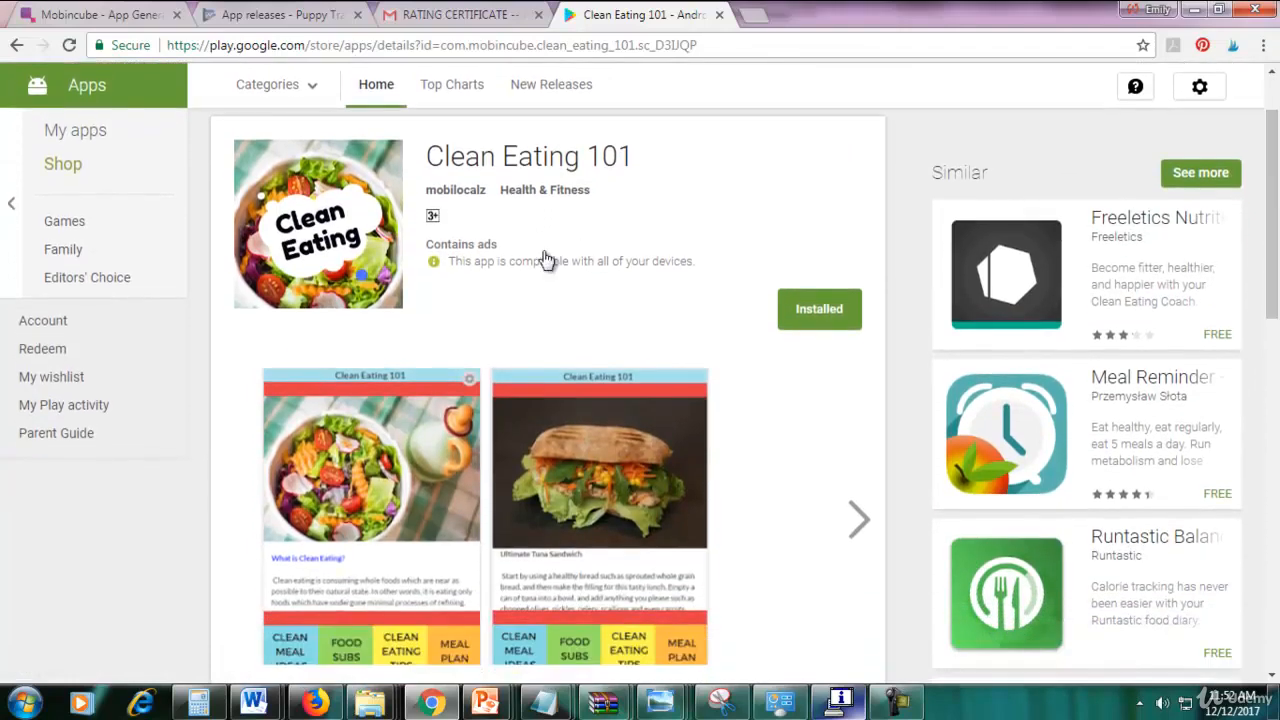
pyautogui.click(857, 525)
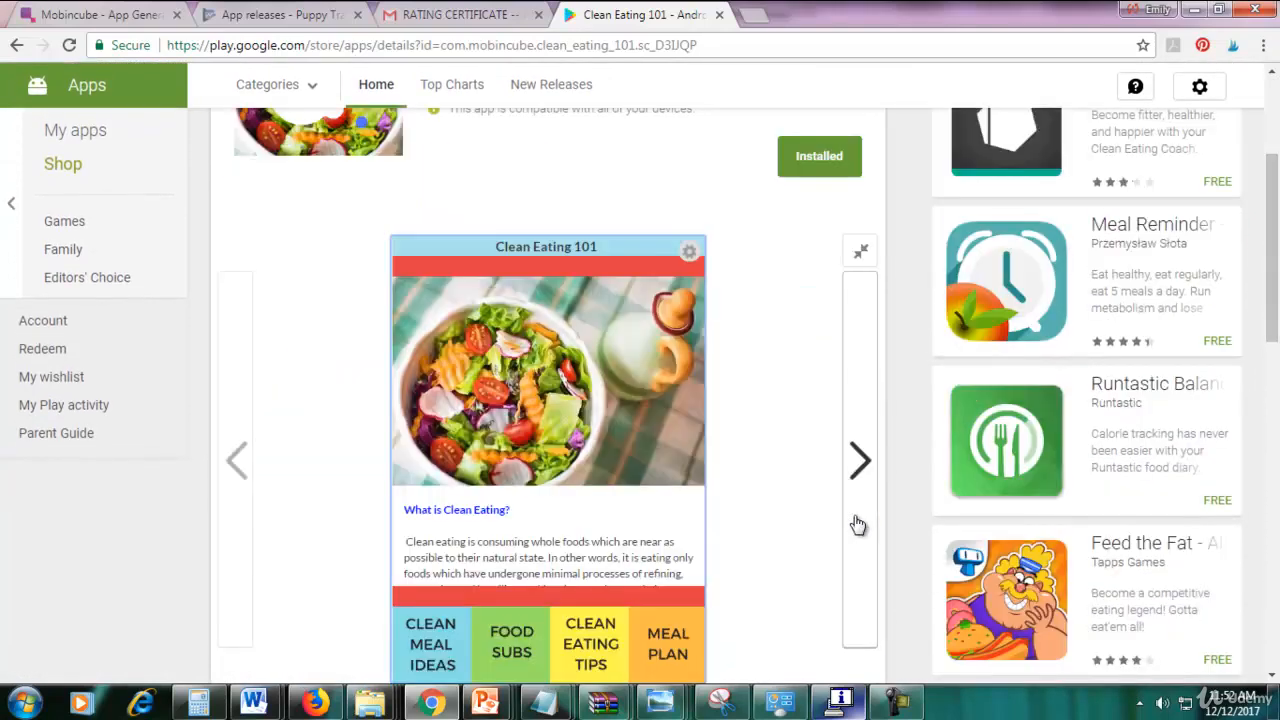
pyautogui.scroll(-1, 1160, 320)
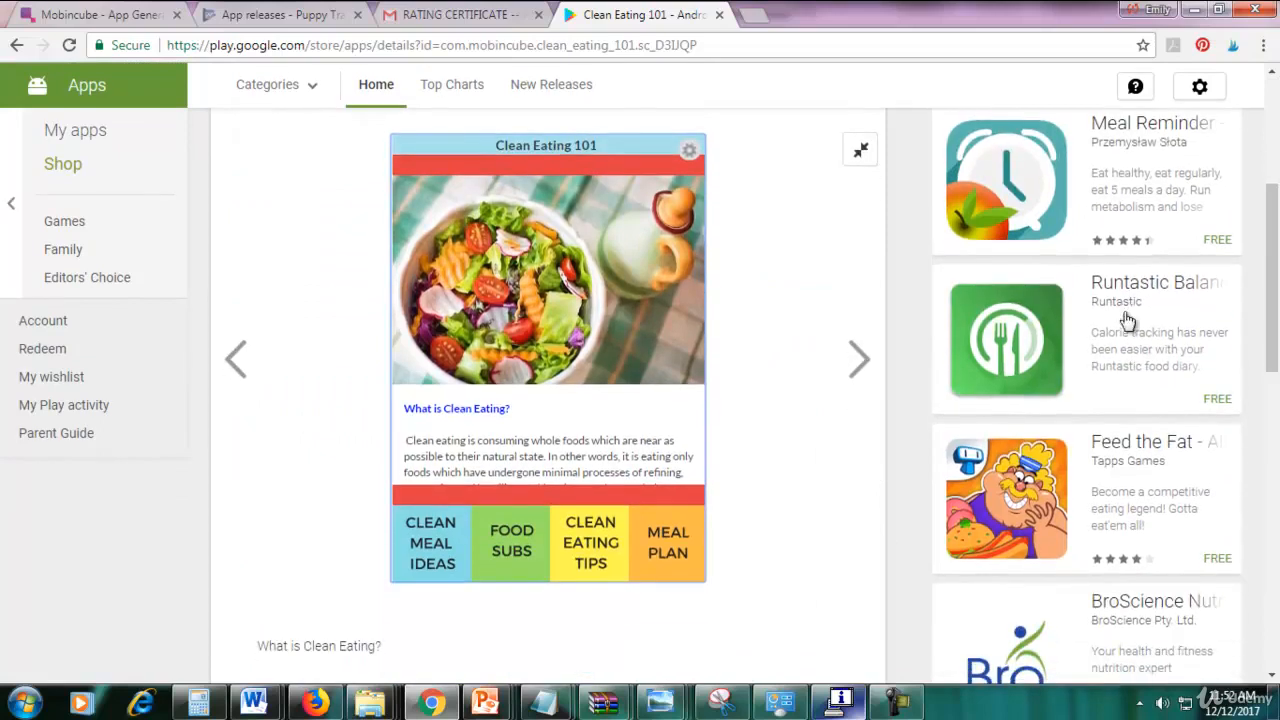
pyautogui.click(860, 358)
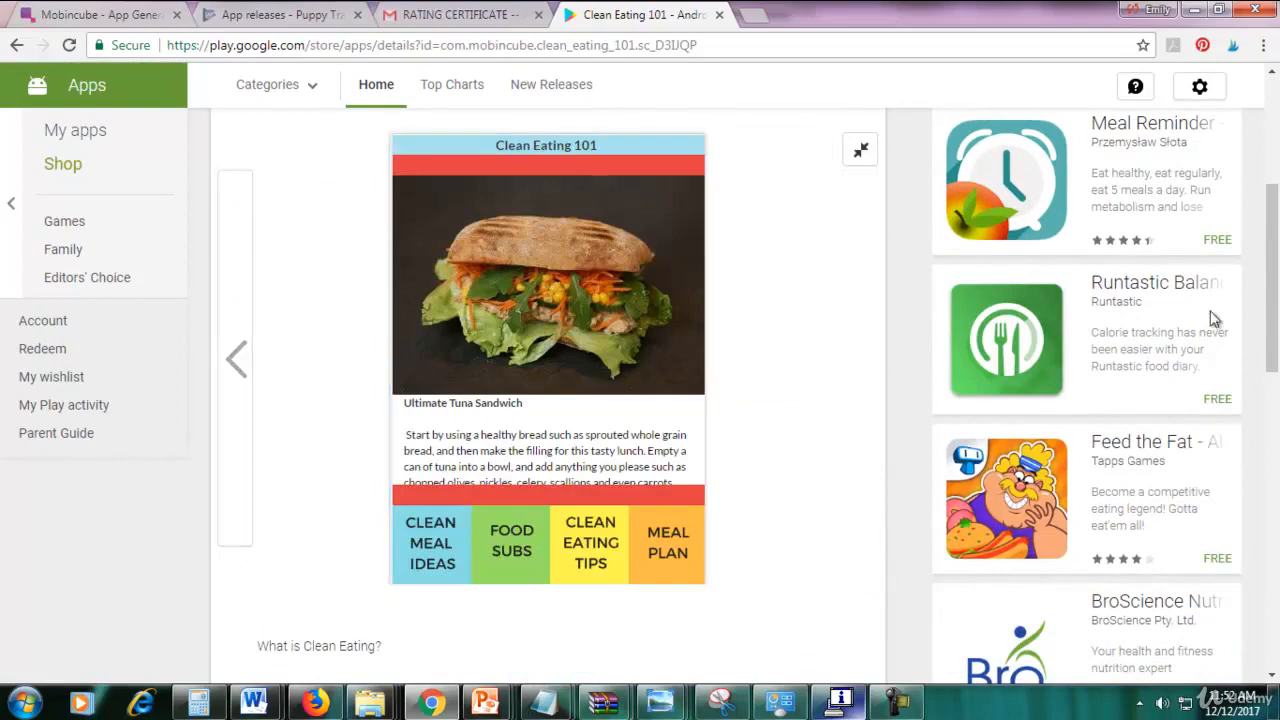
pyautogui.click(240, 360)
pyautogui.press('Escape')
# Expand and read through the app's full description.
pyautogui.scroll(-3, 476, 440)
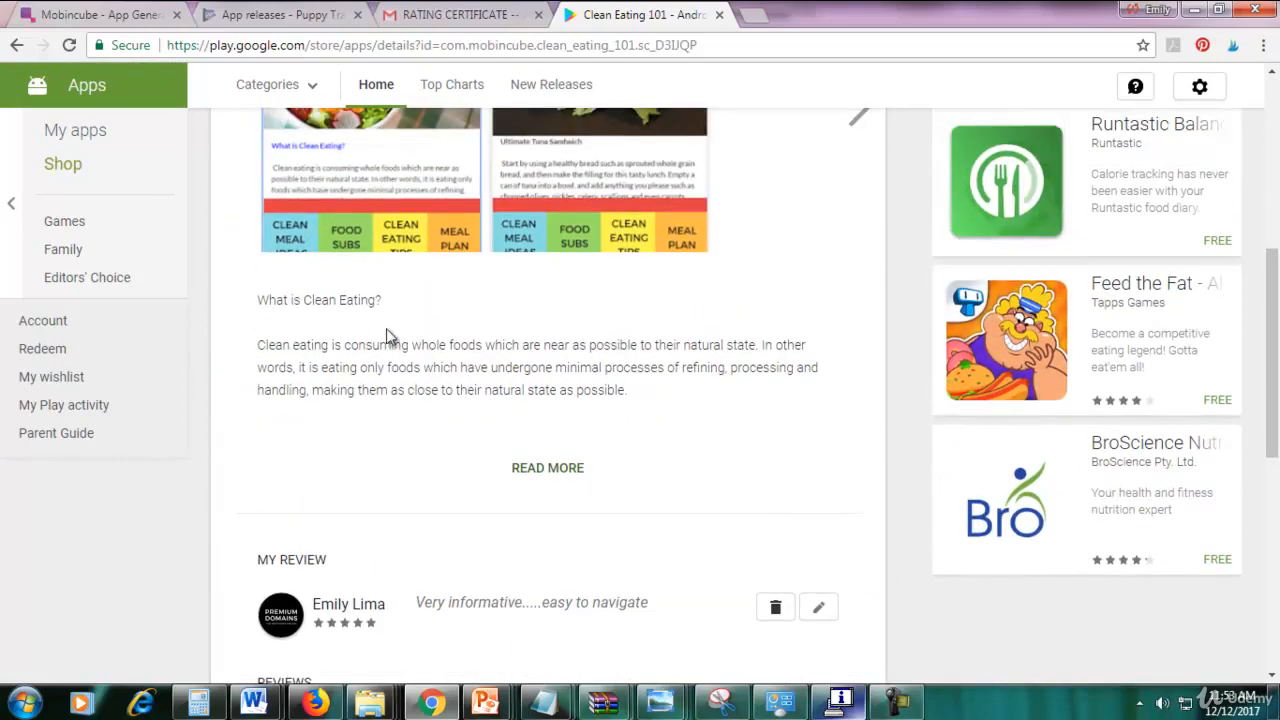
pyautogui.click(540, 467)
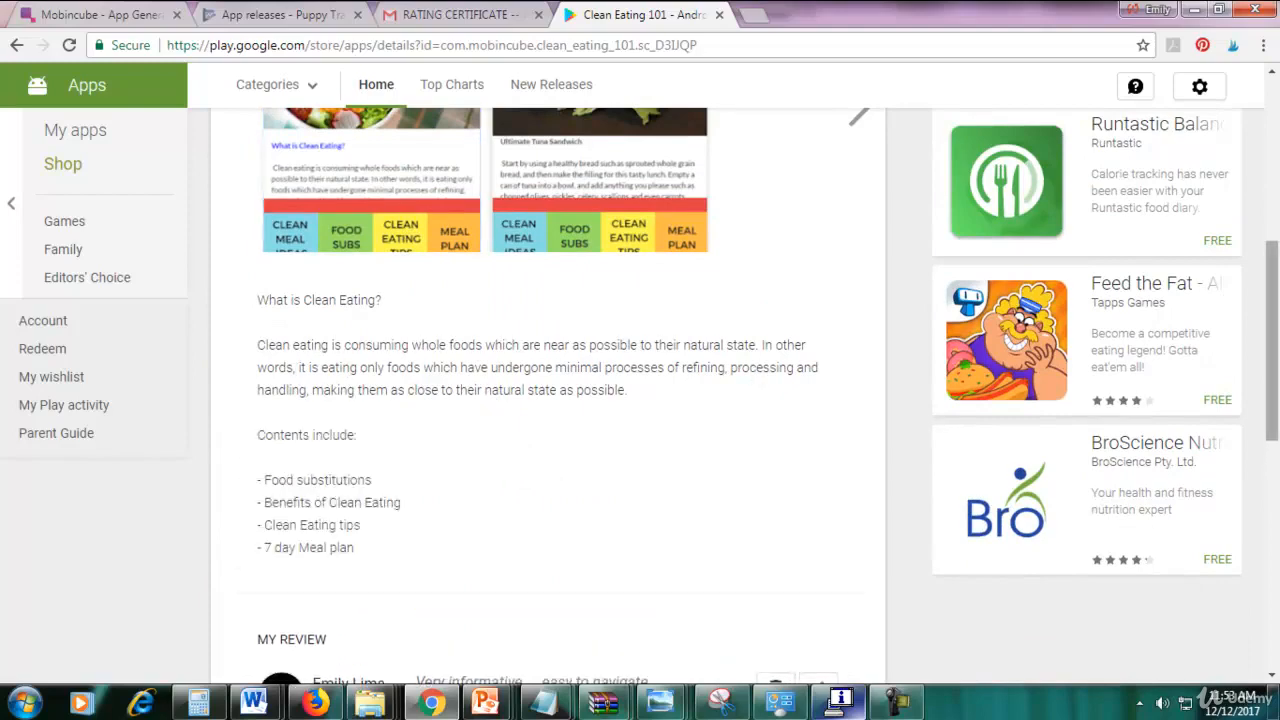
pyautogui.moveTo(1271, 320); pyautogui.dragTo(1265, 142)
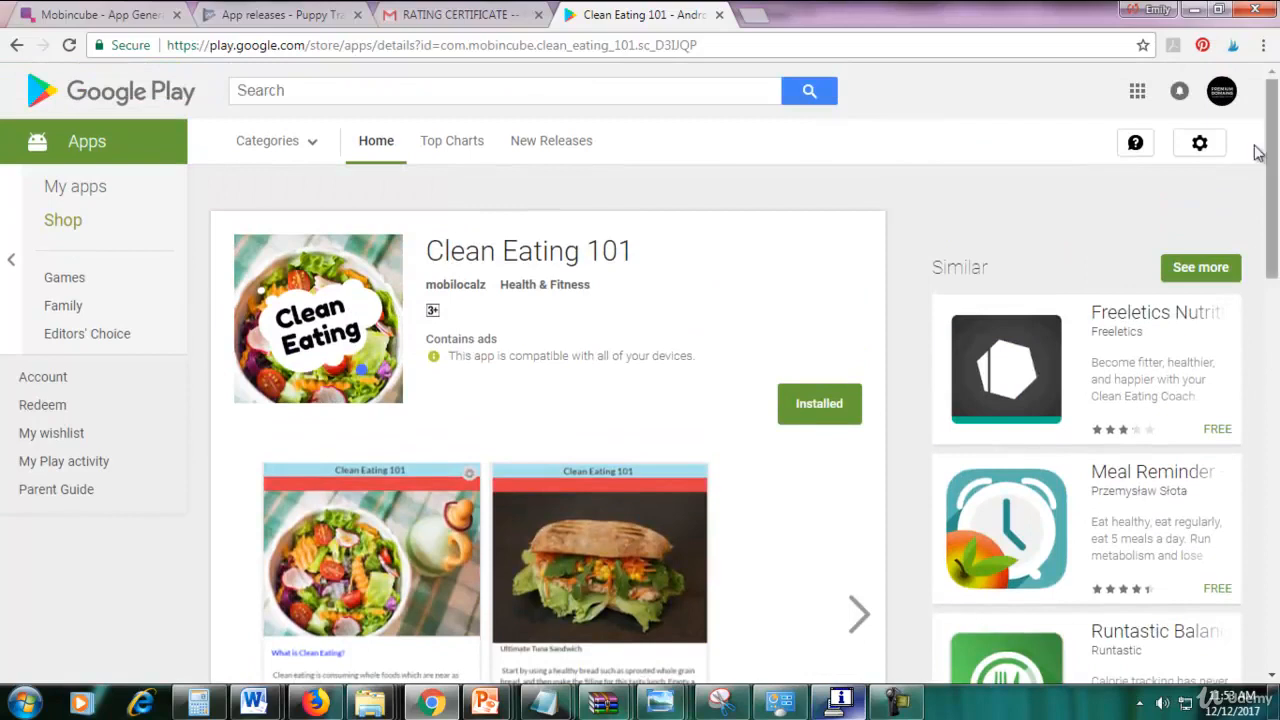